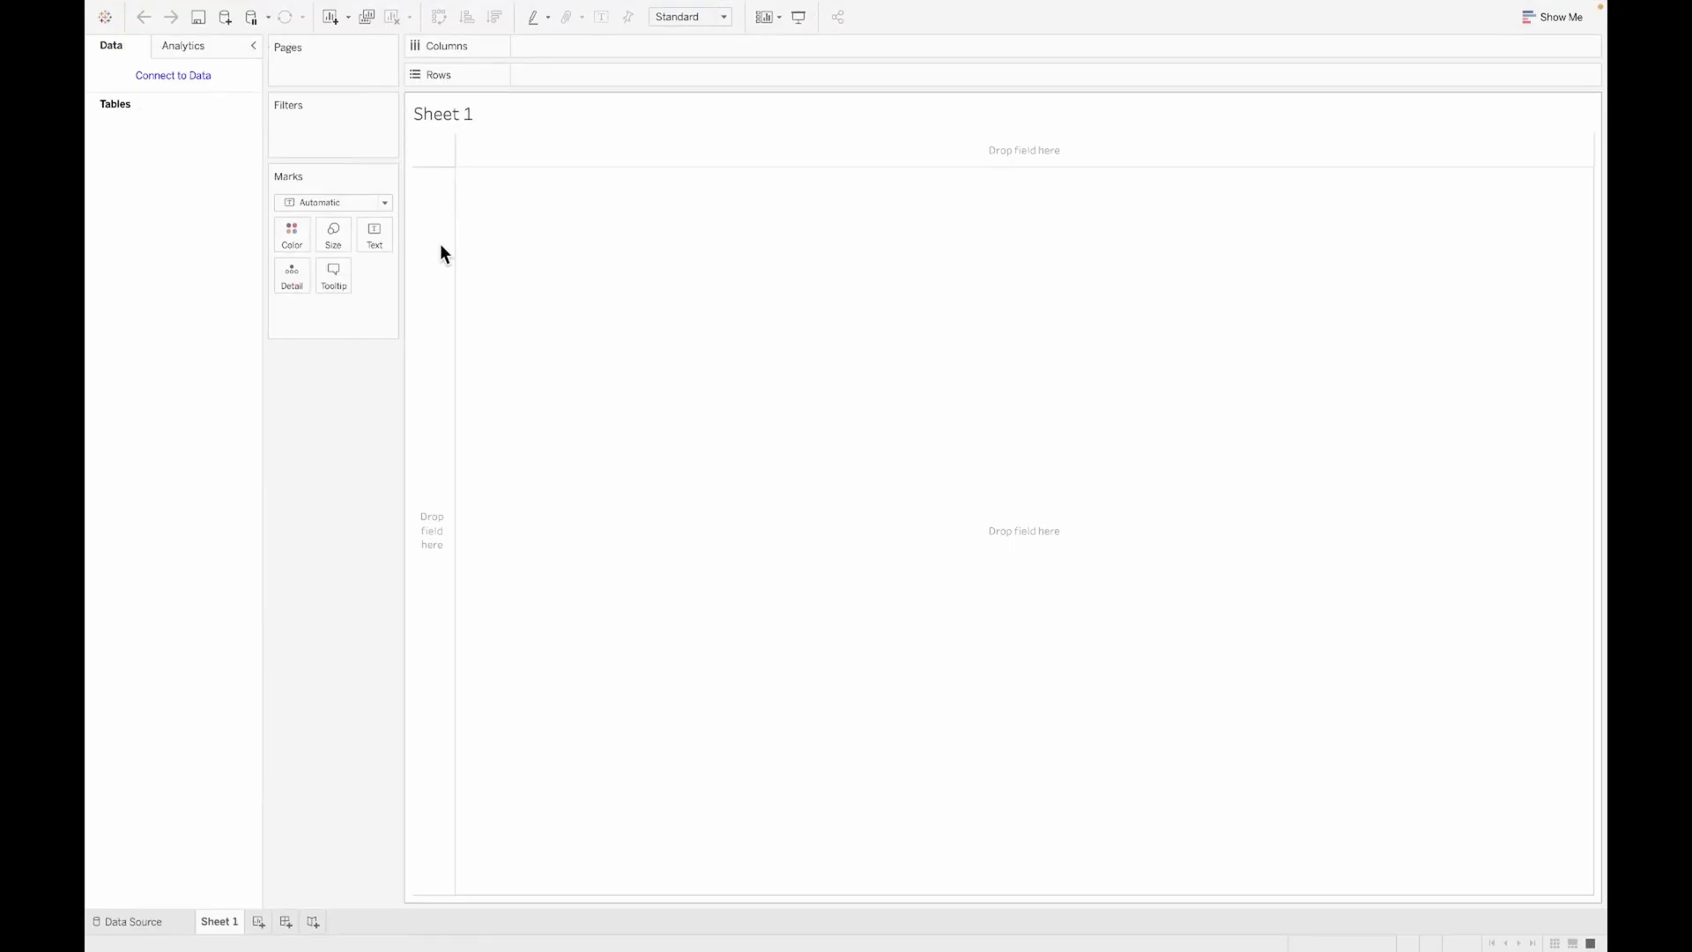
Return to the Tableau Start page with the saved data sources and sample workbooks
{"action": "left_click", "coordinate": [104, 17]}
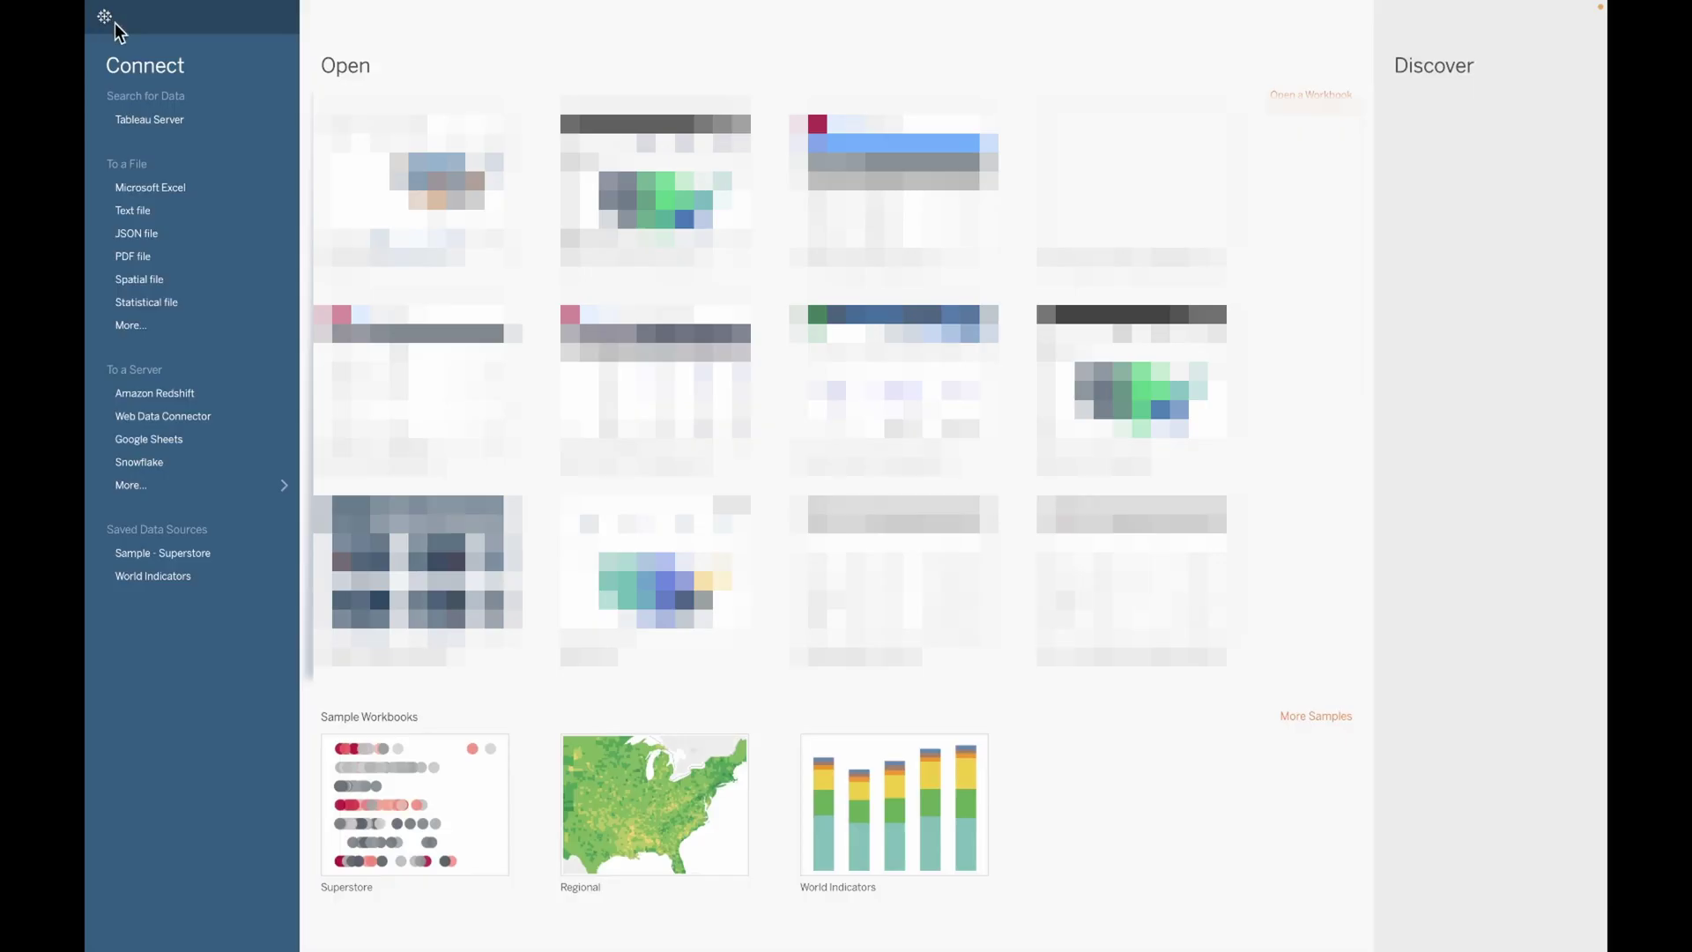
Open the Superstore sample workbook and duplicate its Overview dashboard as Overview (2)
{"action": "left_click", "coordinate": [431, 764]}
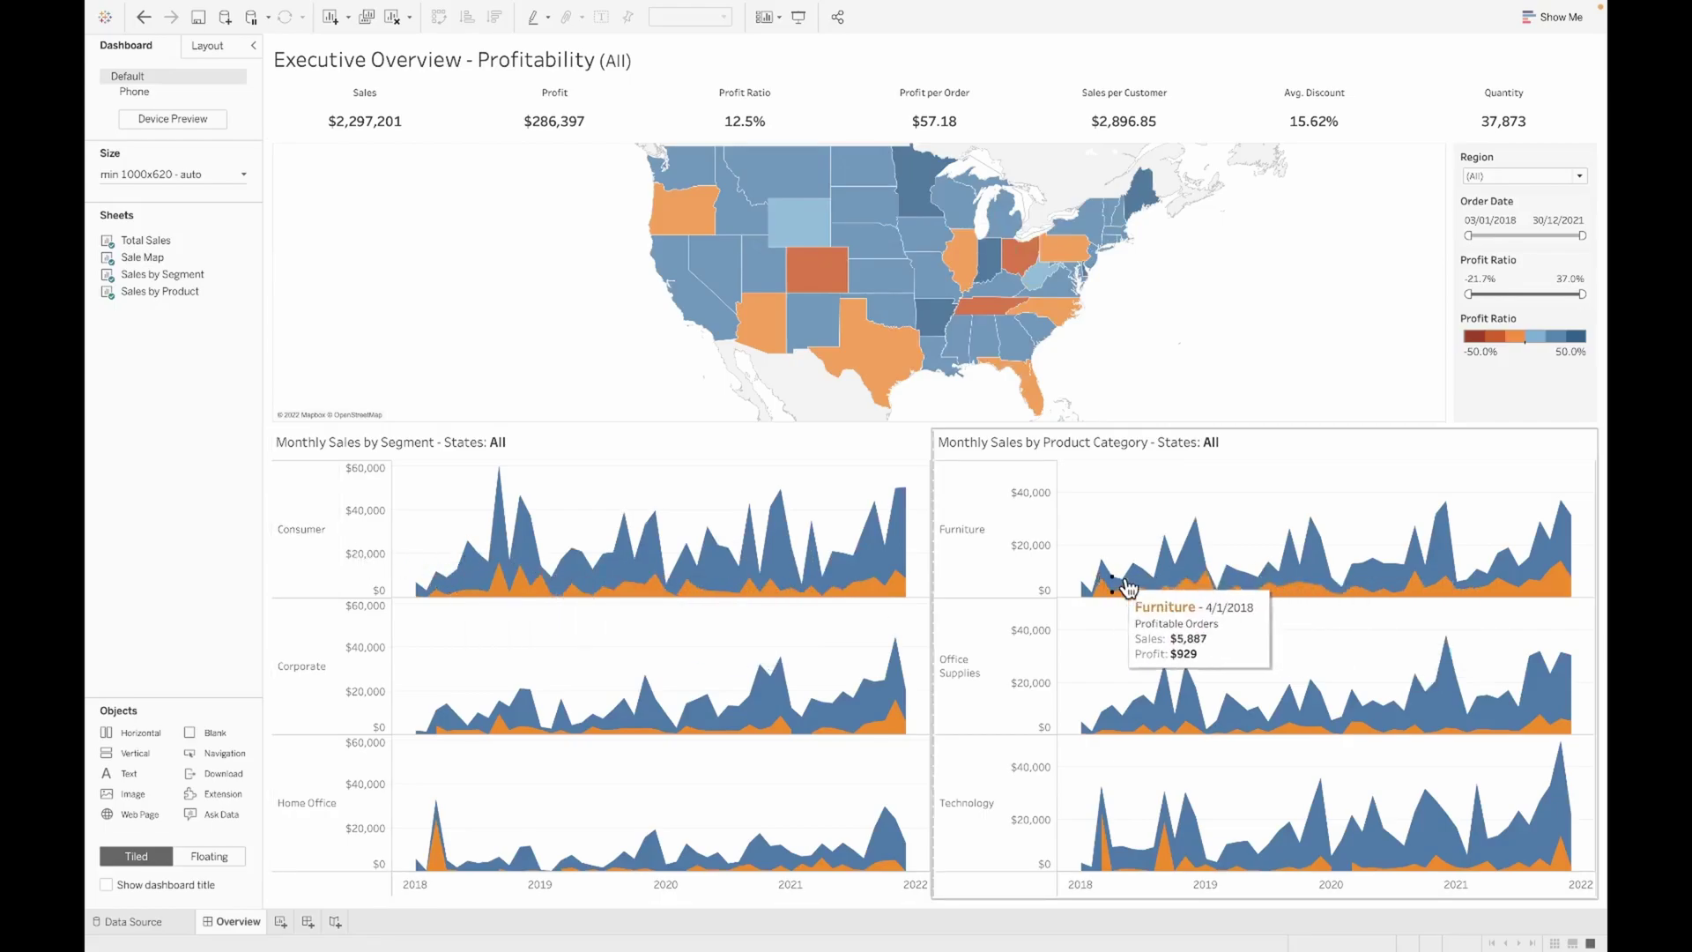
{"action": "left_click", "coordinate": [509, 94]}
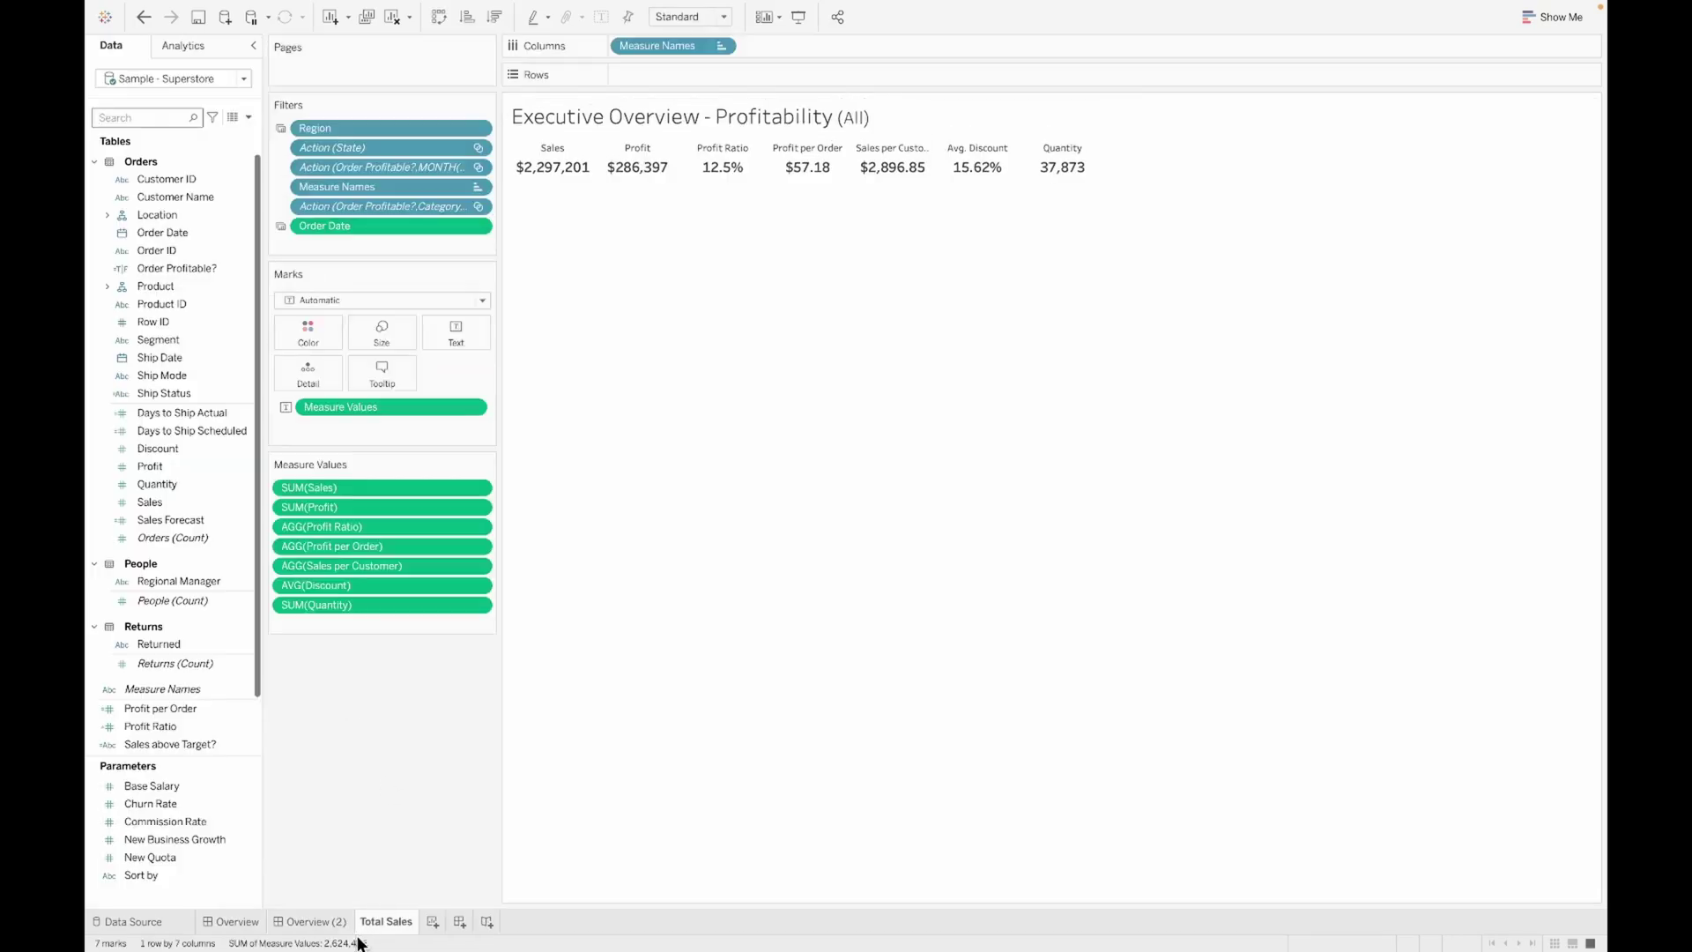
Duplicate Total Sales as Total Sales (2), label KPIs with Measure Names, and use Shape marks
{"action": "right_click", "coordinate": [391, 925]}
{"action": "left_click", "coordinate": [437, 751]}
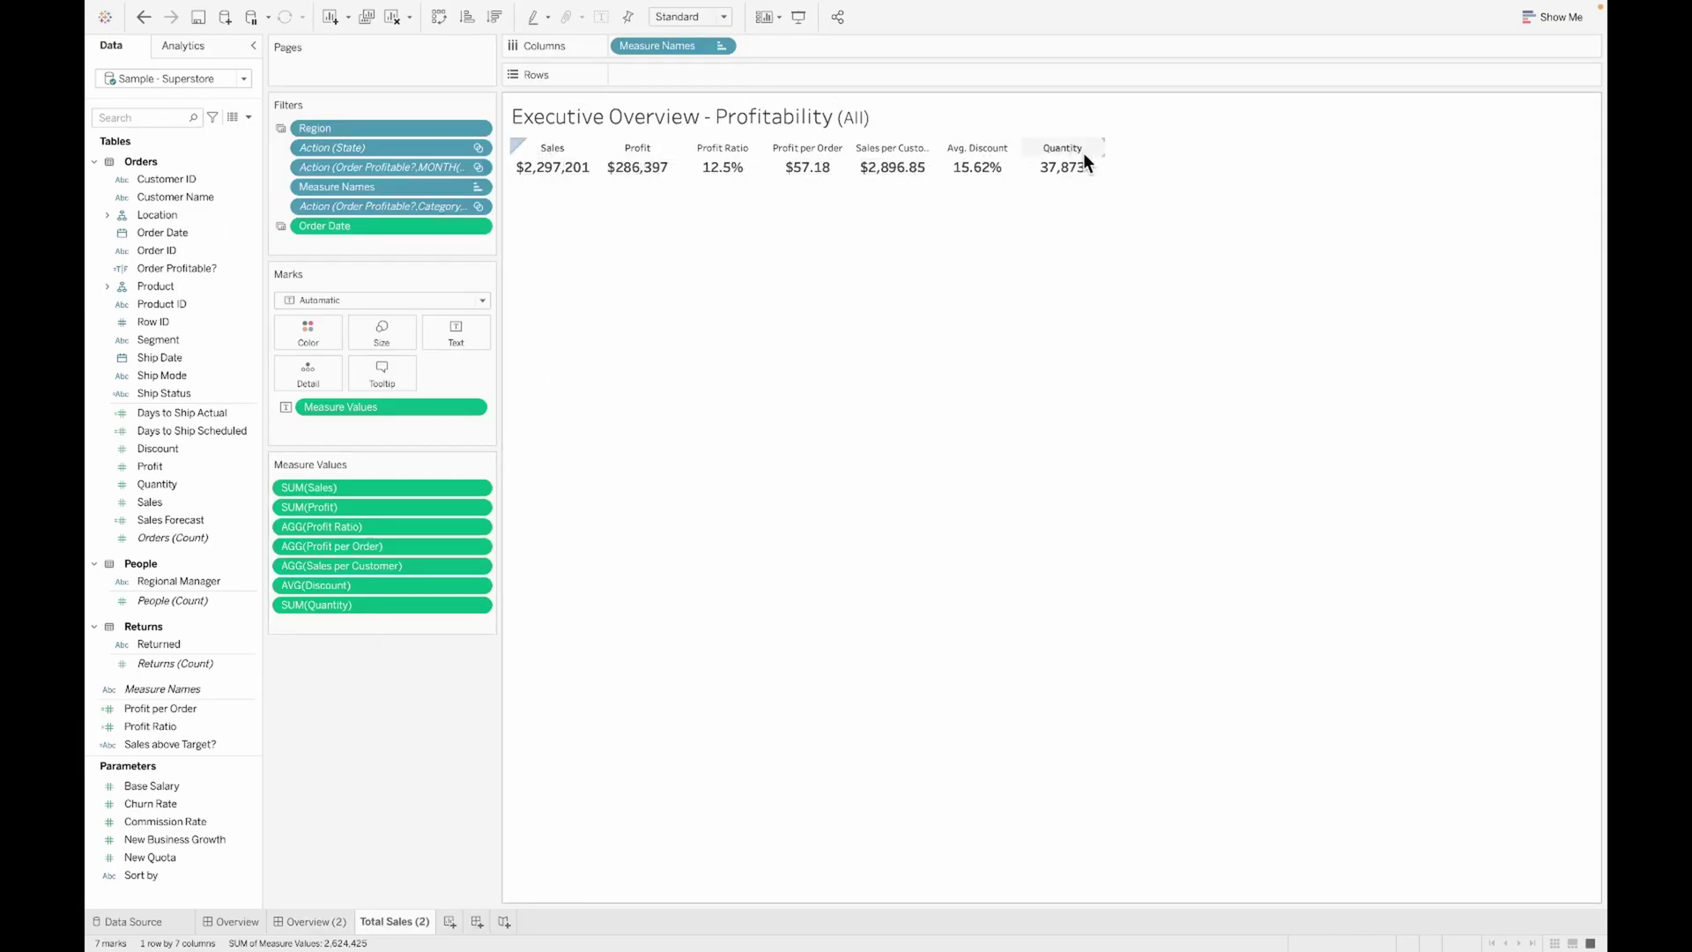
{"action": "left_click_drag", "start_coordinate": [649, 41], "coordinate": [457, 328]}
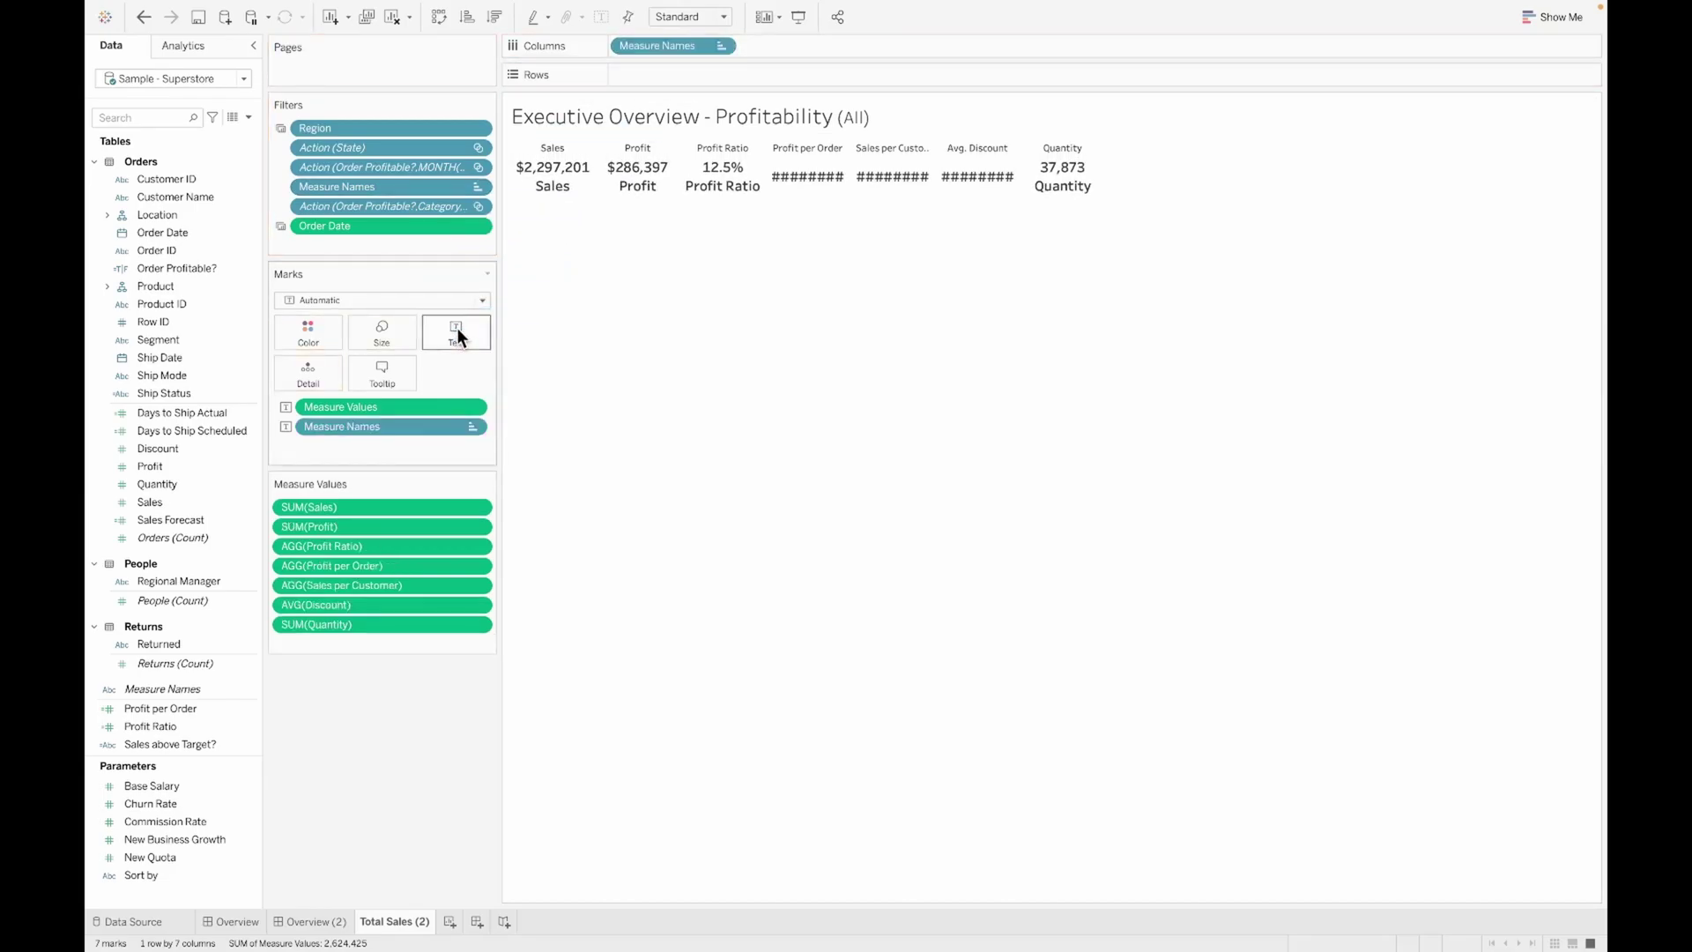
{"action": "left_click", "coordinate": [366, 300]}
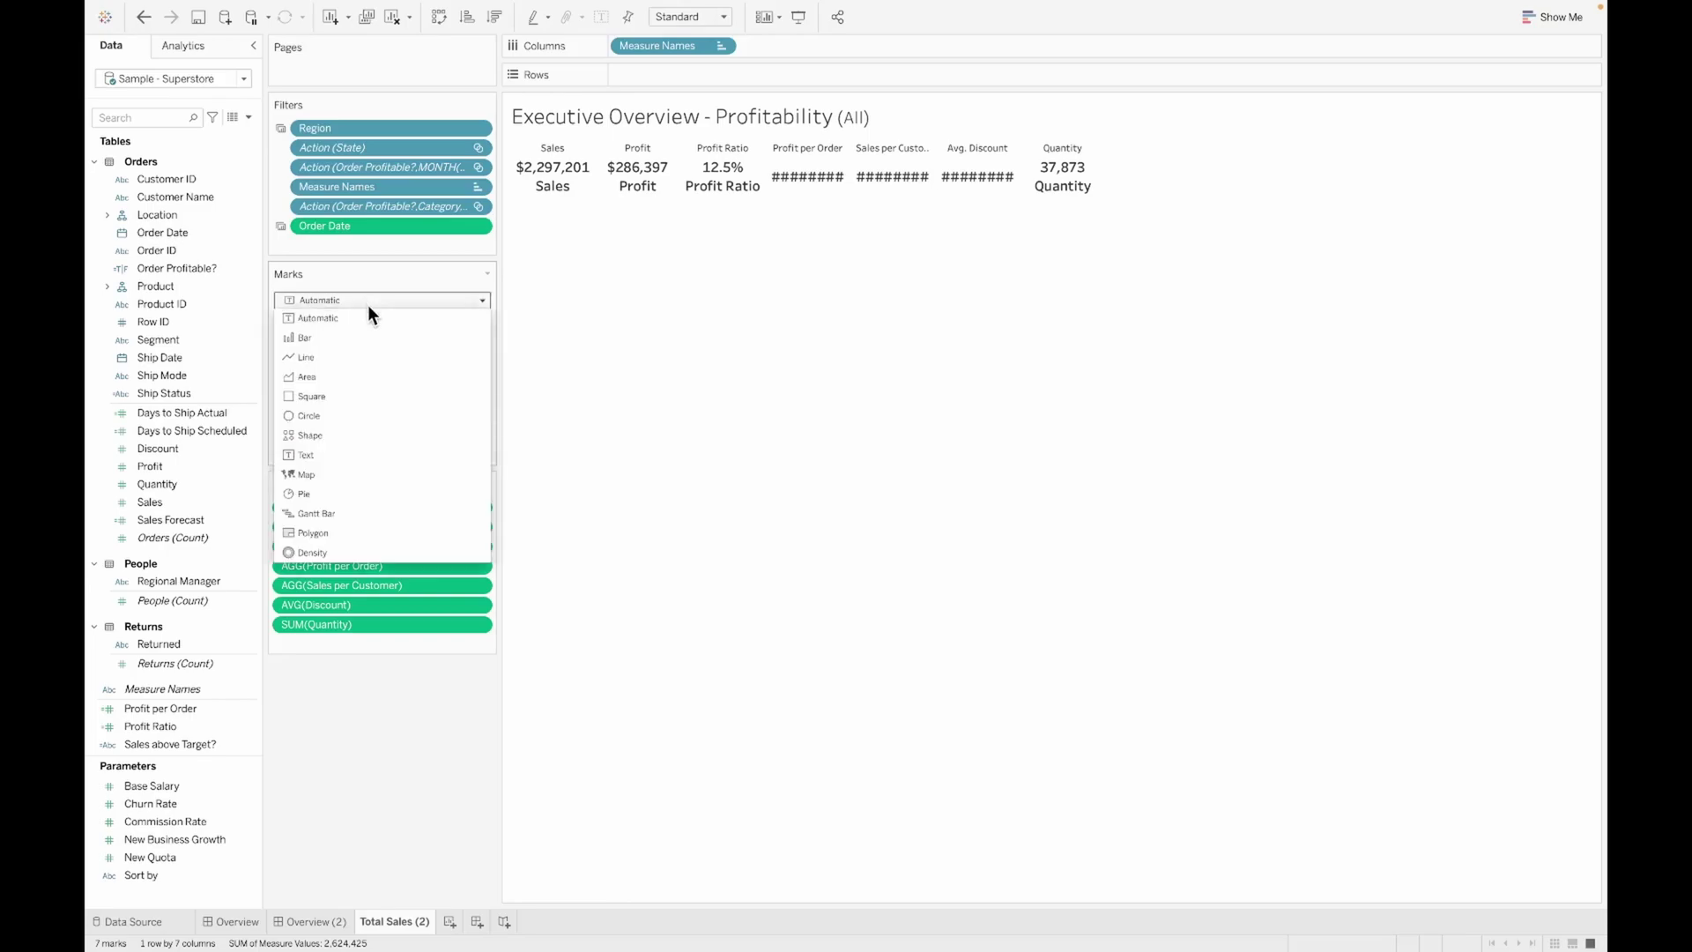
{"action": "left_click", "coordinate": [361, 432]}
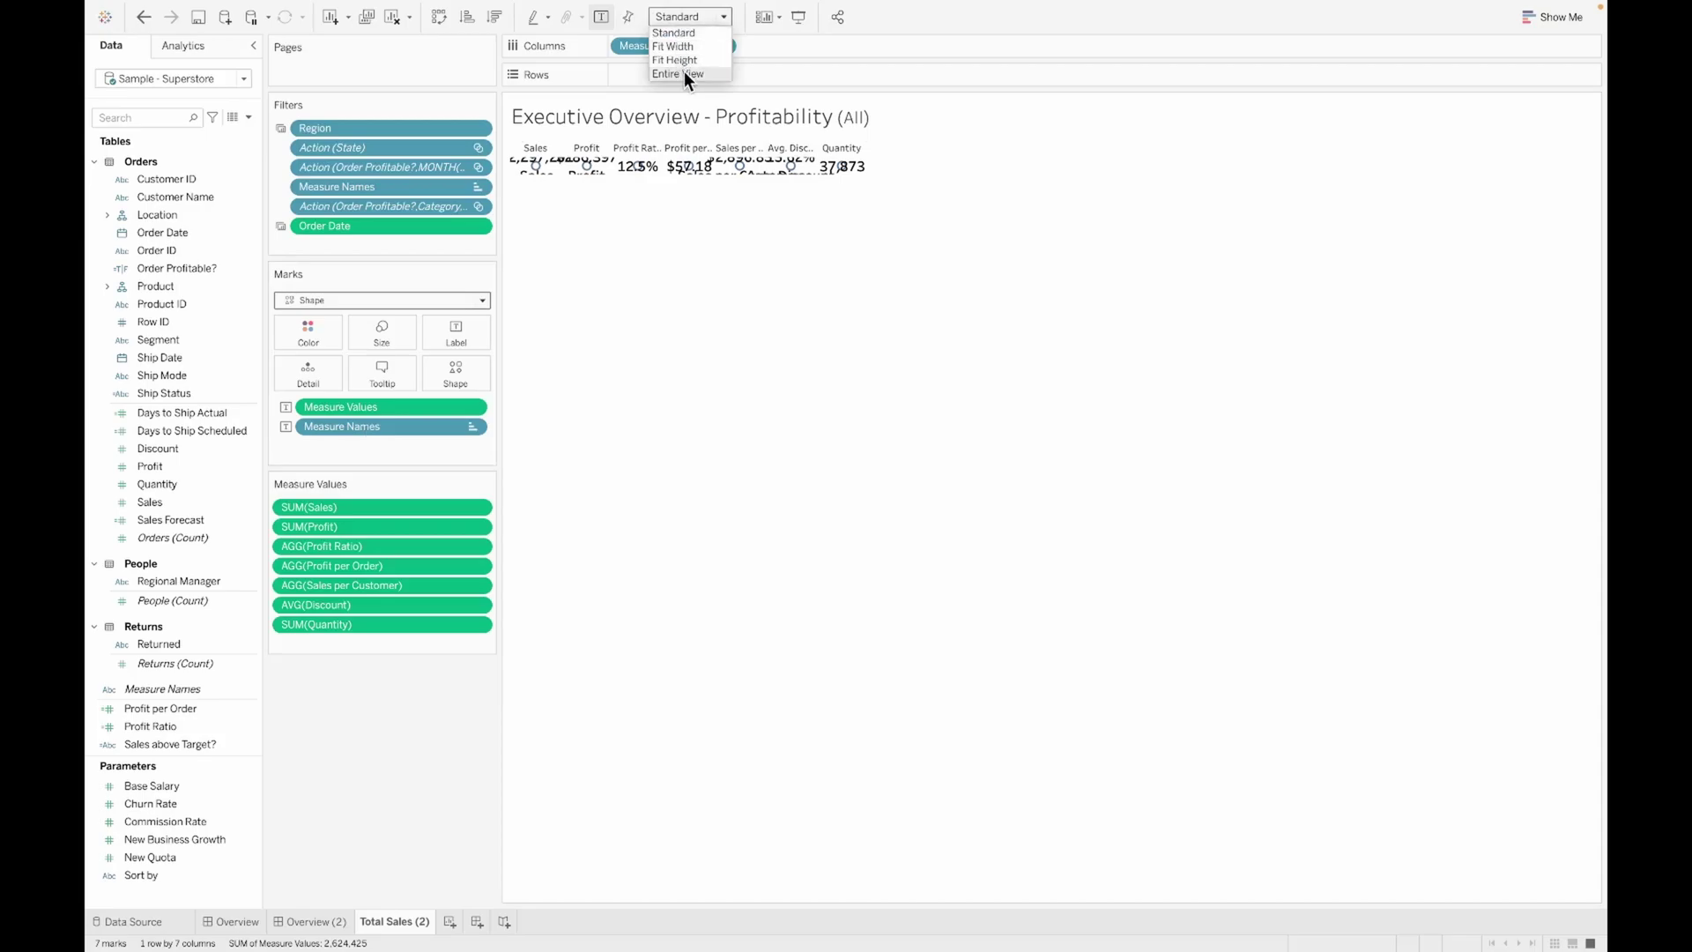
Fit the KPIs to Entire View, bottom-align their labels, and give each measure its own shape
{"action": "left_click", "coordinate": [684, 73]}
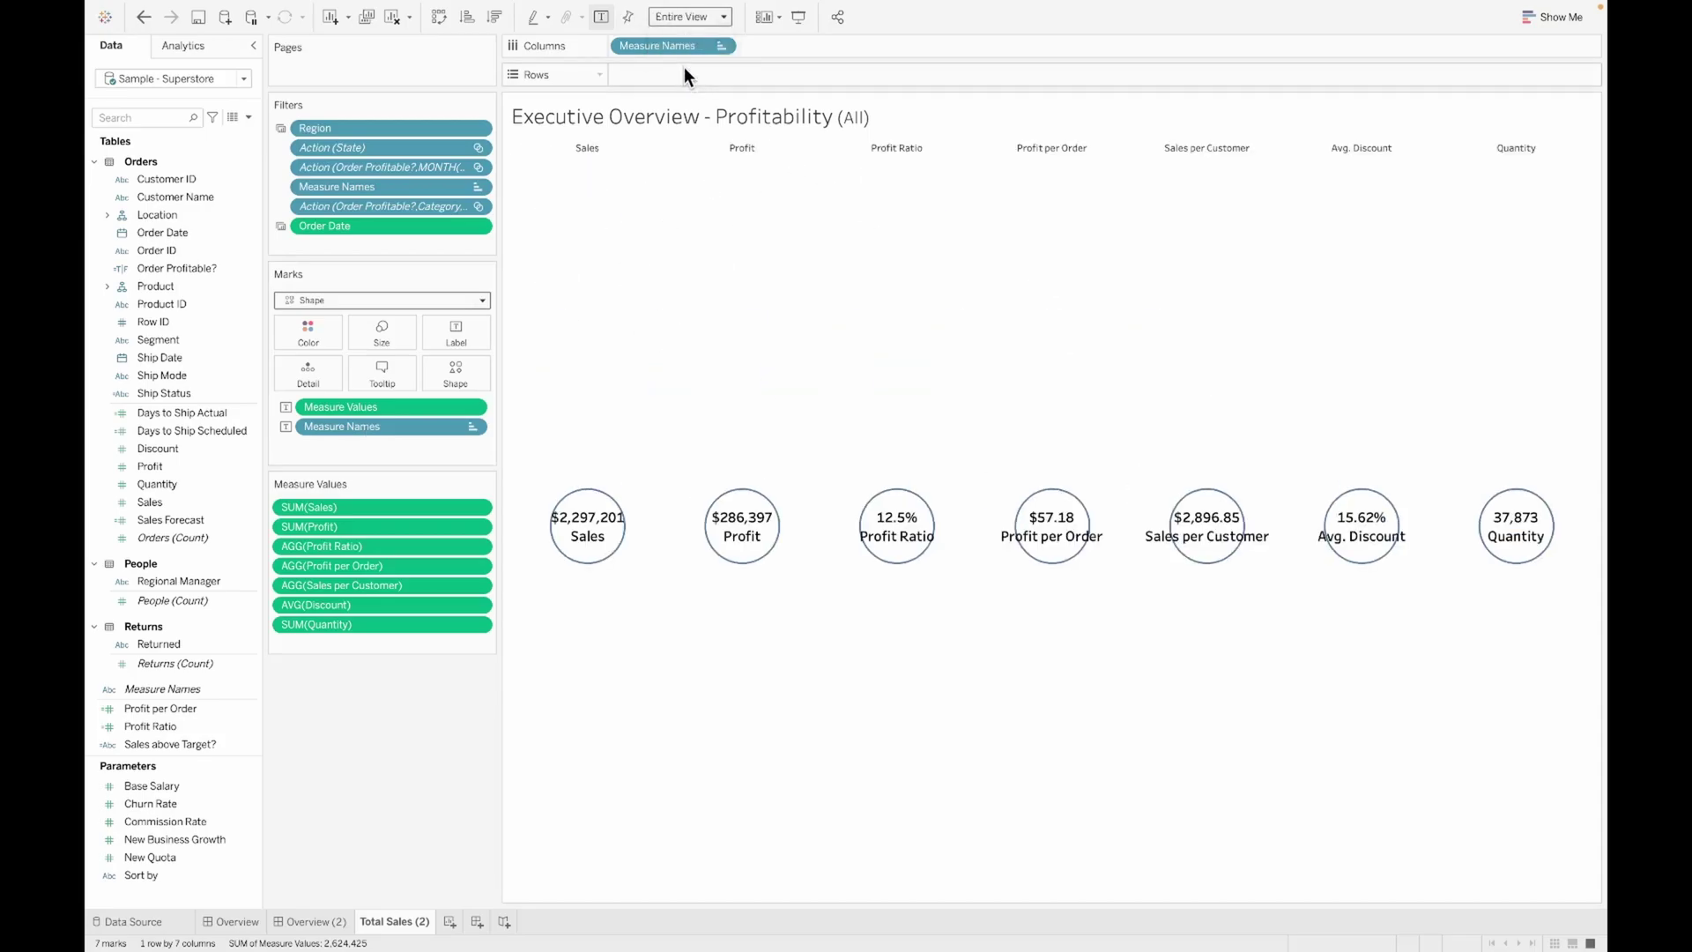
{"action": "left_click", "coordinate": [447, 331]}
{"action": "left_click", "coordinate": [539, 465]}
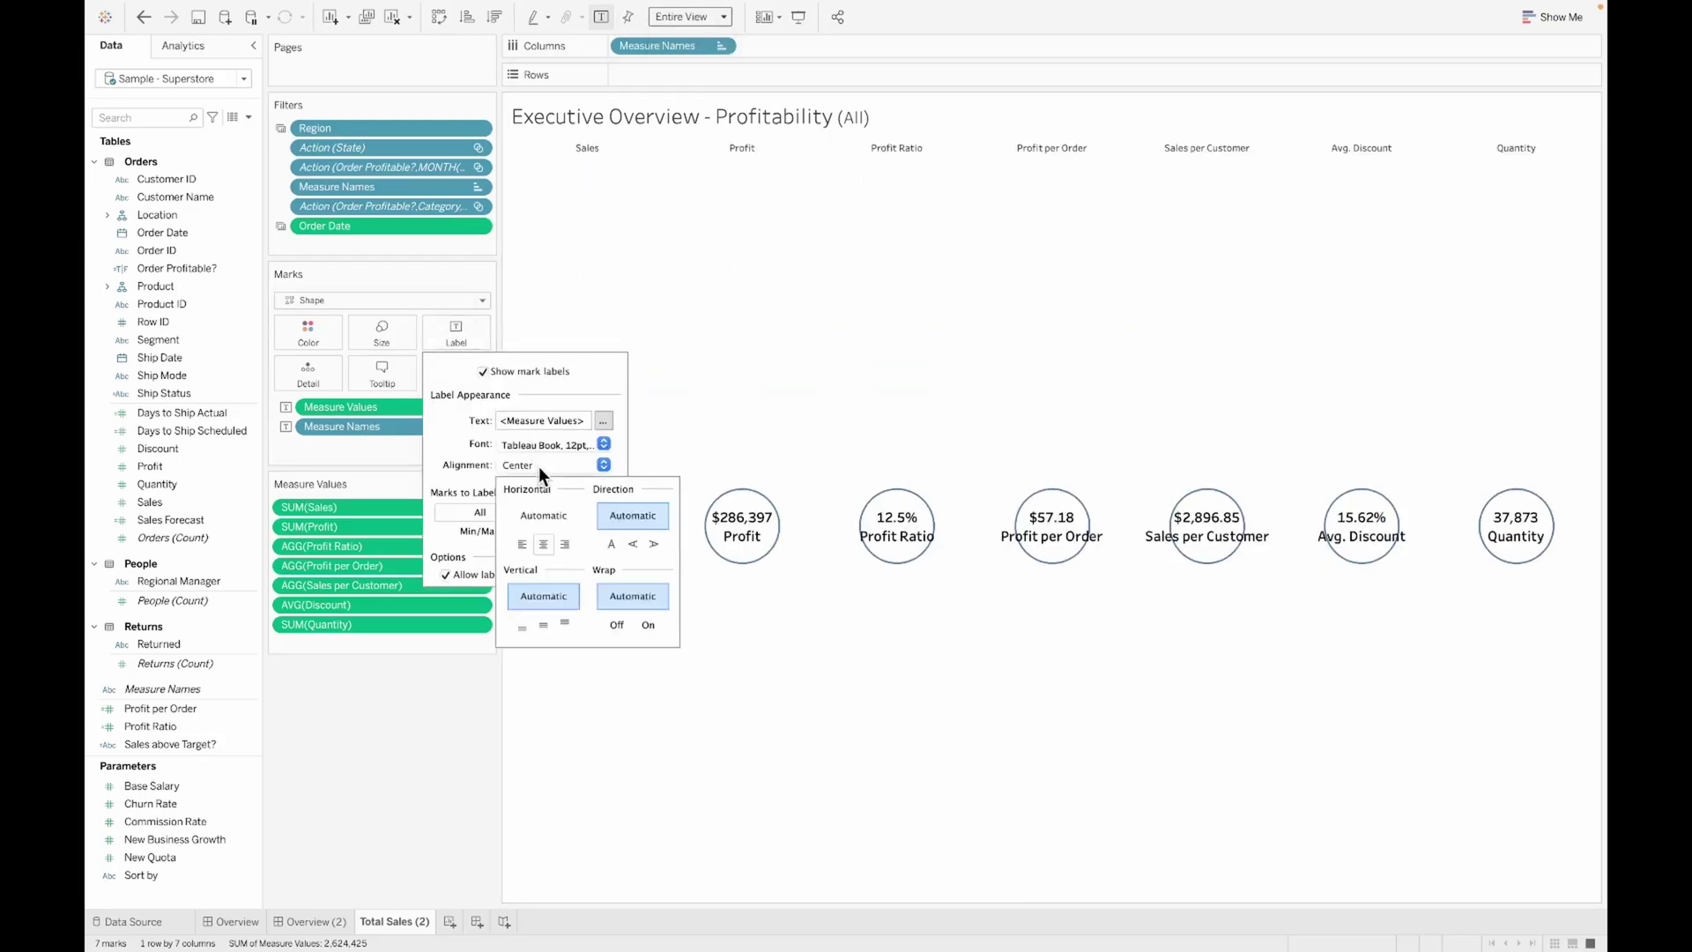
{"action": "left_click", "coordinate": [522, 624]}
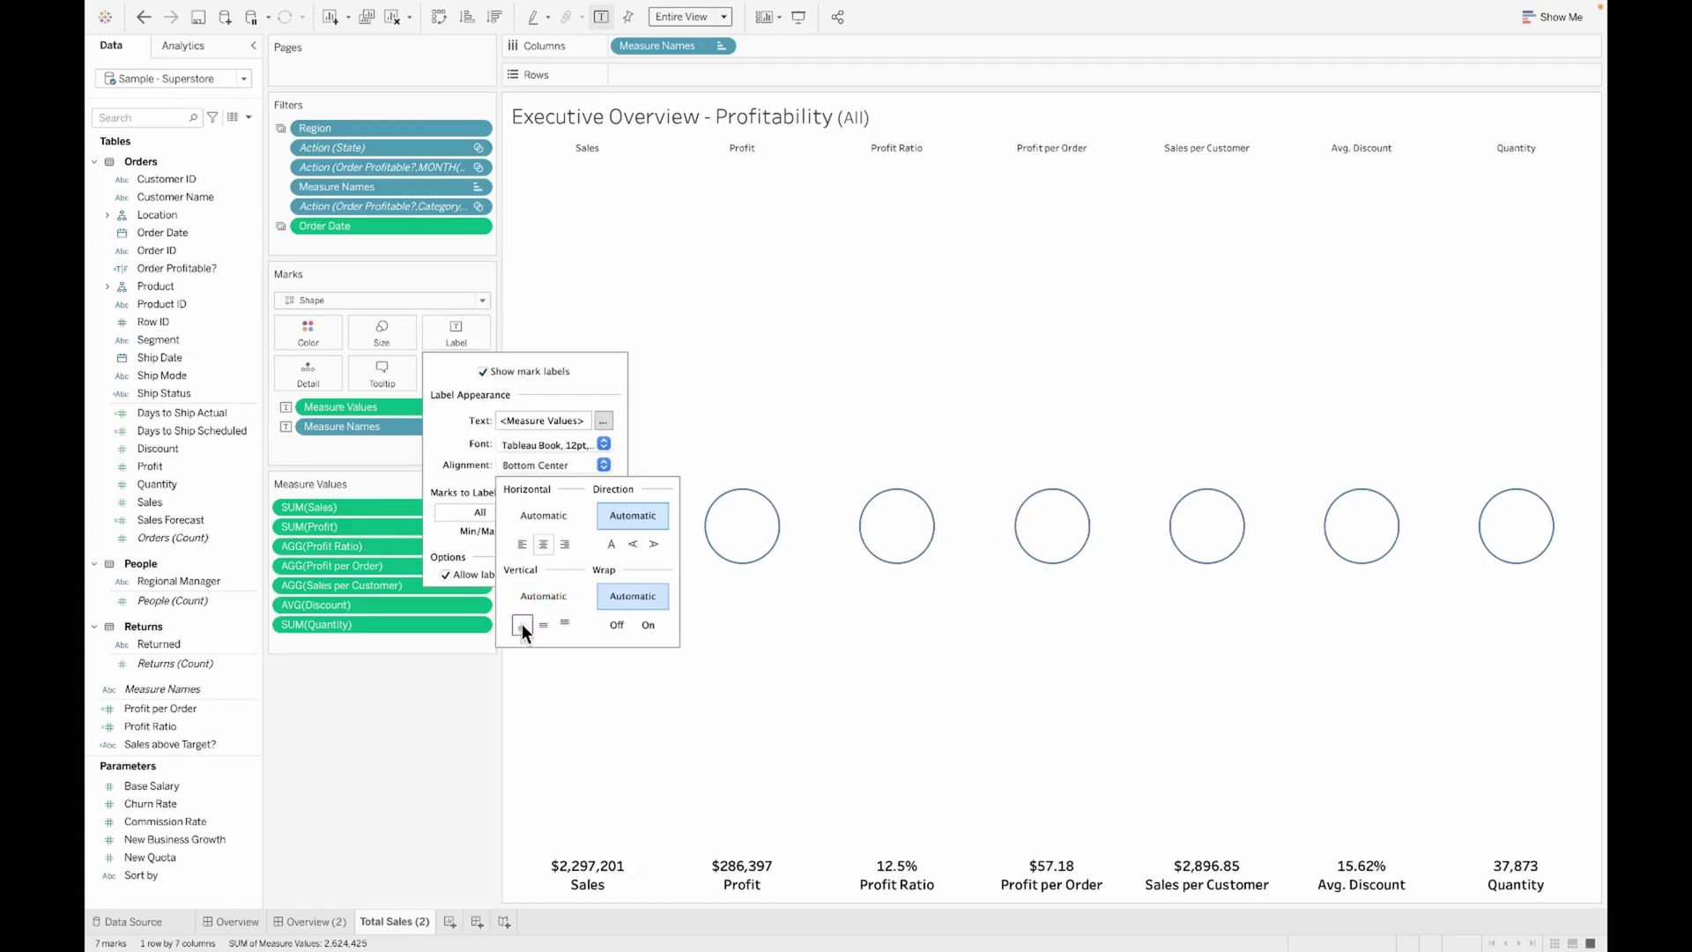
{"action": "left_click", "coordinate": [338, 756]}
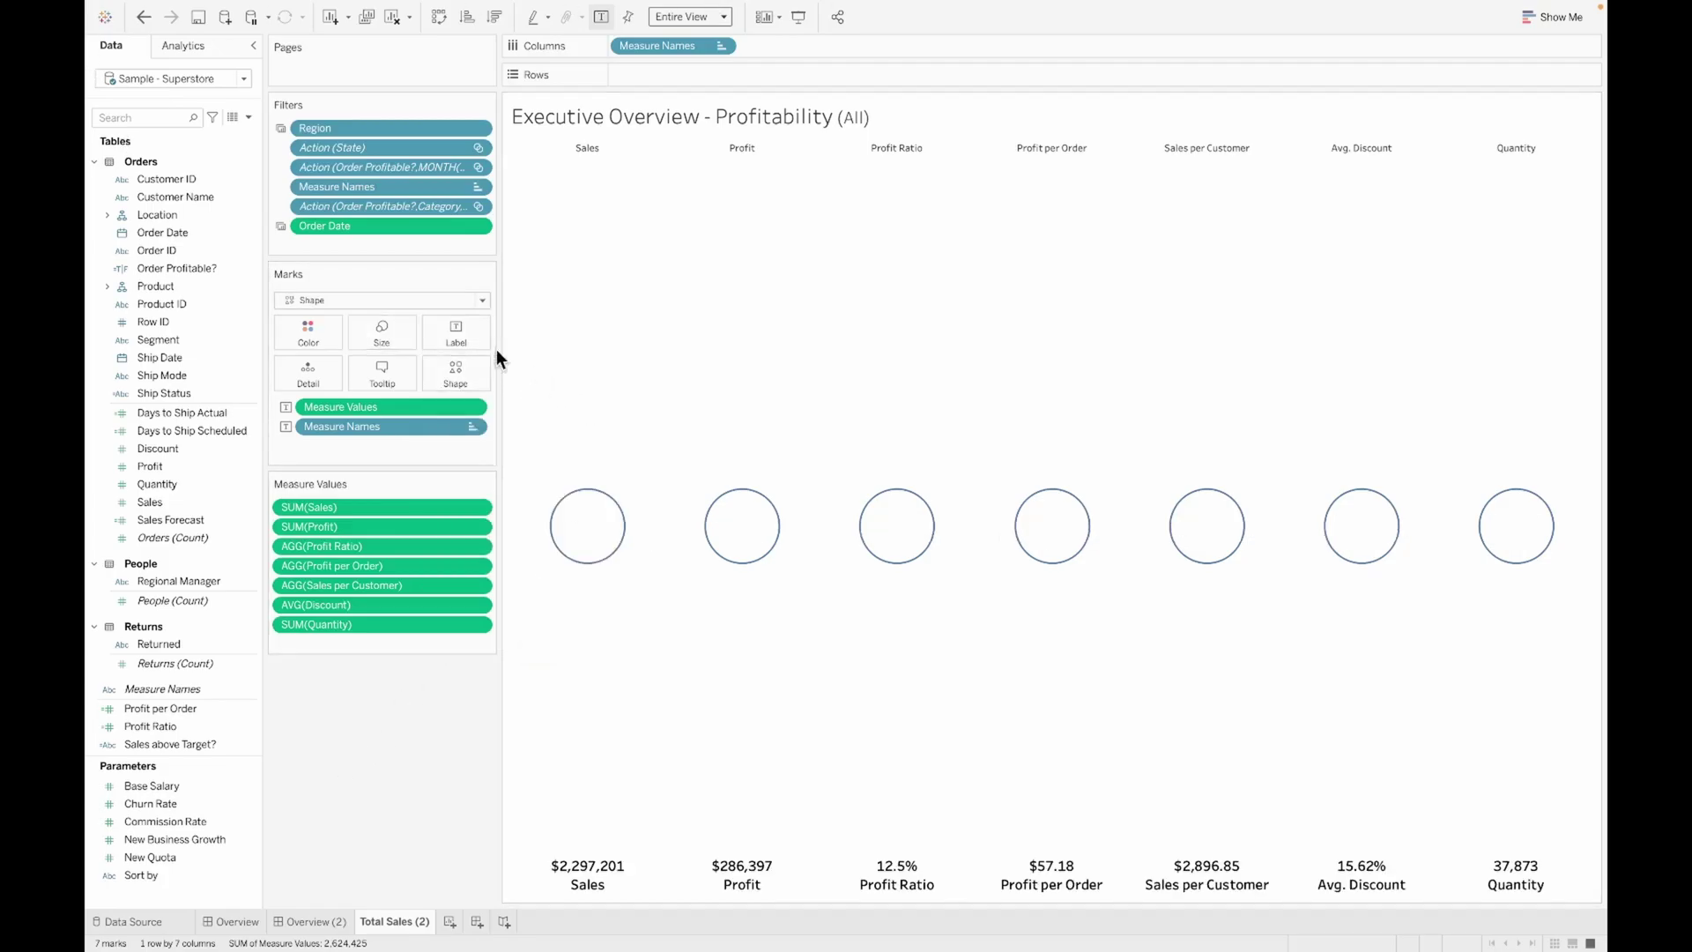
{"action": "left_click_drag", "start_coordinate": [368, 425], "coordinate": [465, 367]}
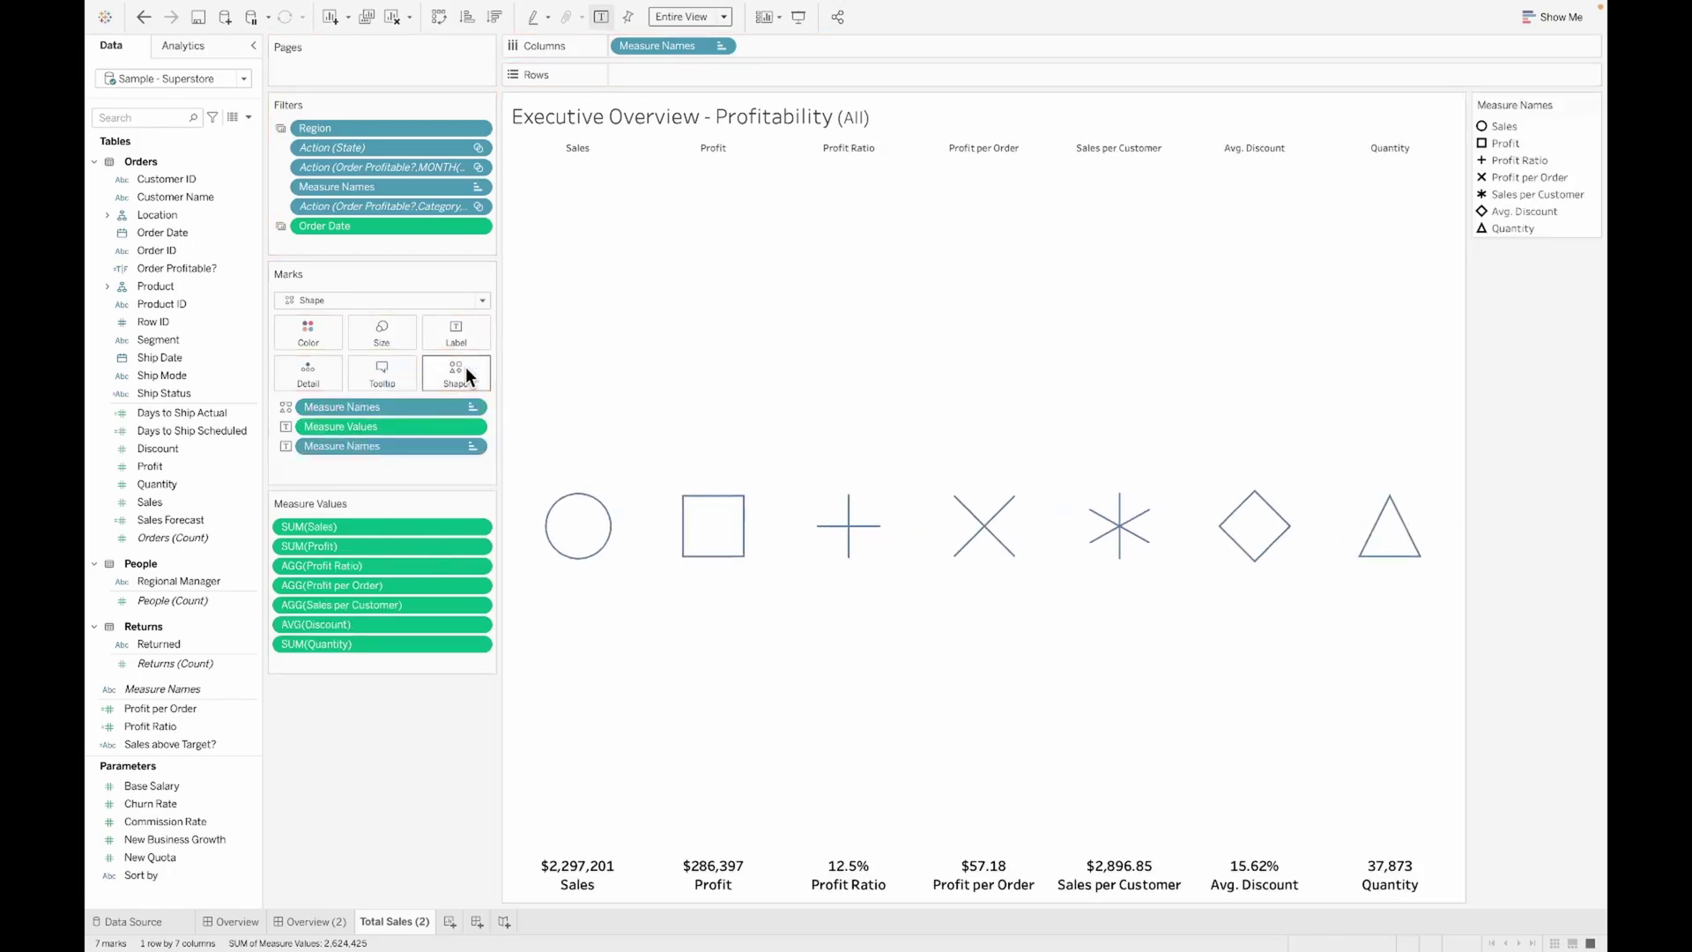
Assign myshapes icons per KPI measure, including people for Sales per Customer and devices for Quantity
{"action": "left_click", "coordinate": [465, 367]}
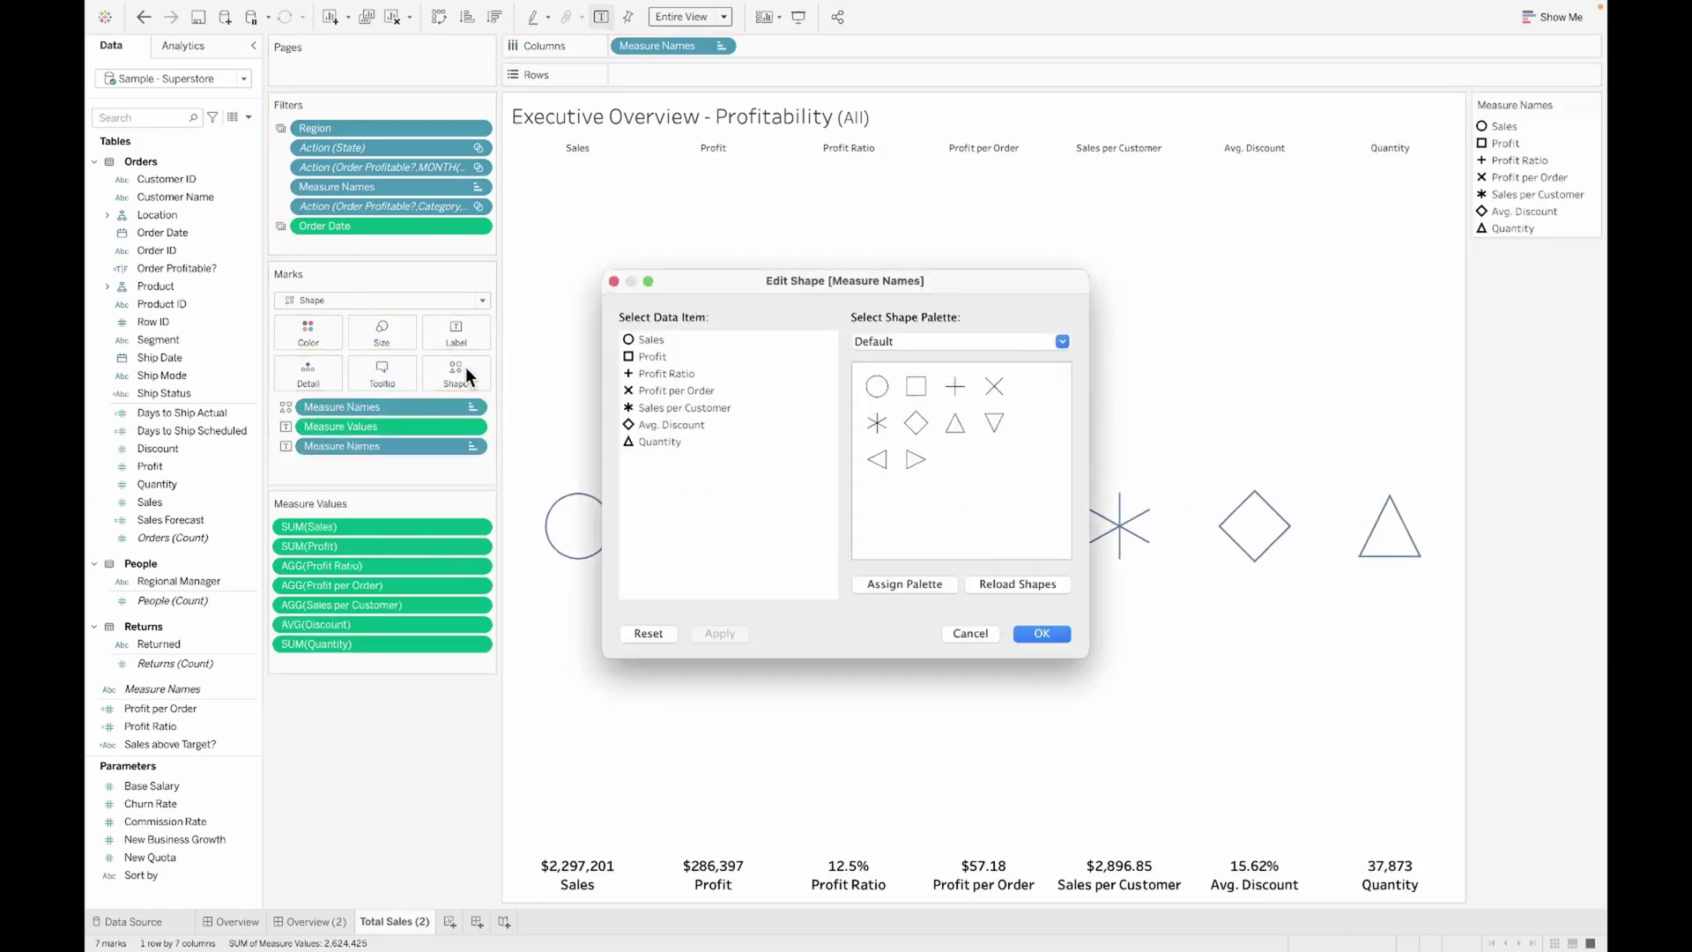
{"action": "left_click", "coordinate": [948, 341]}
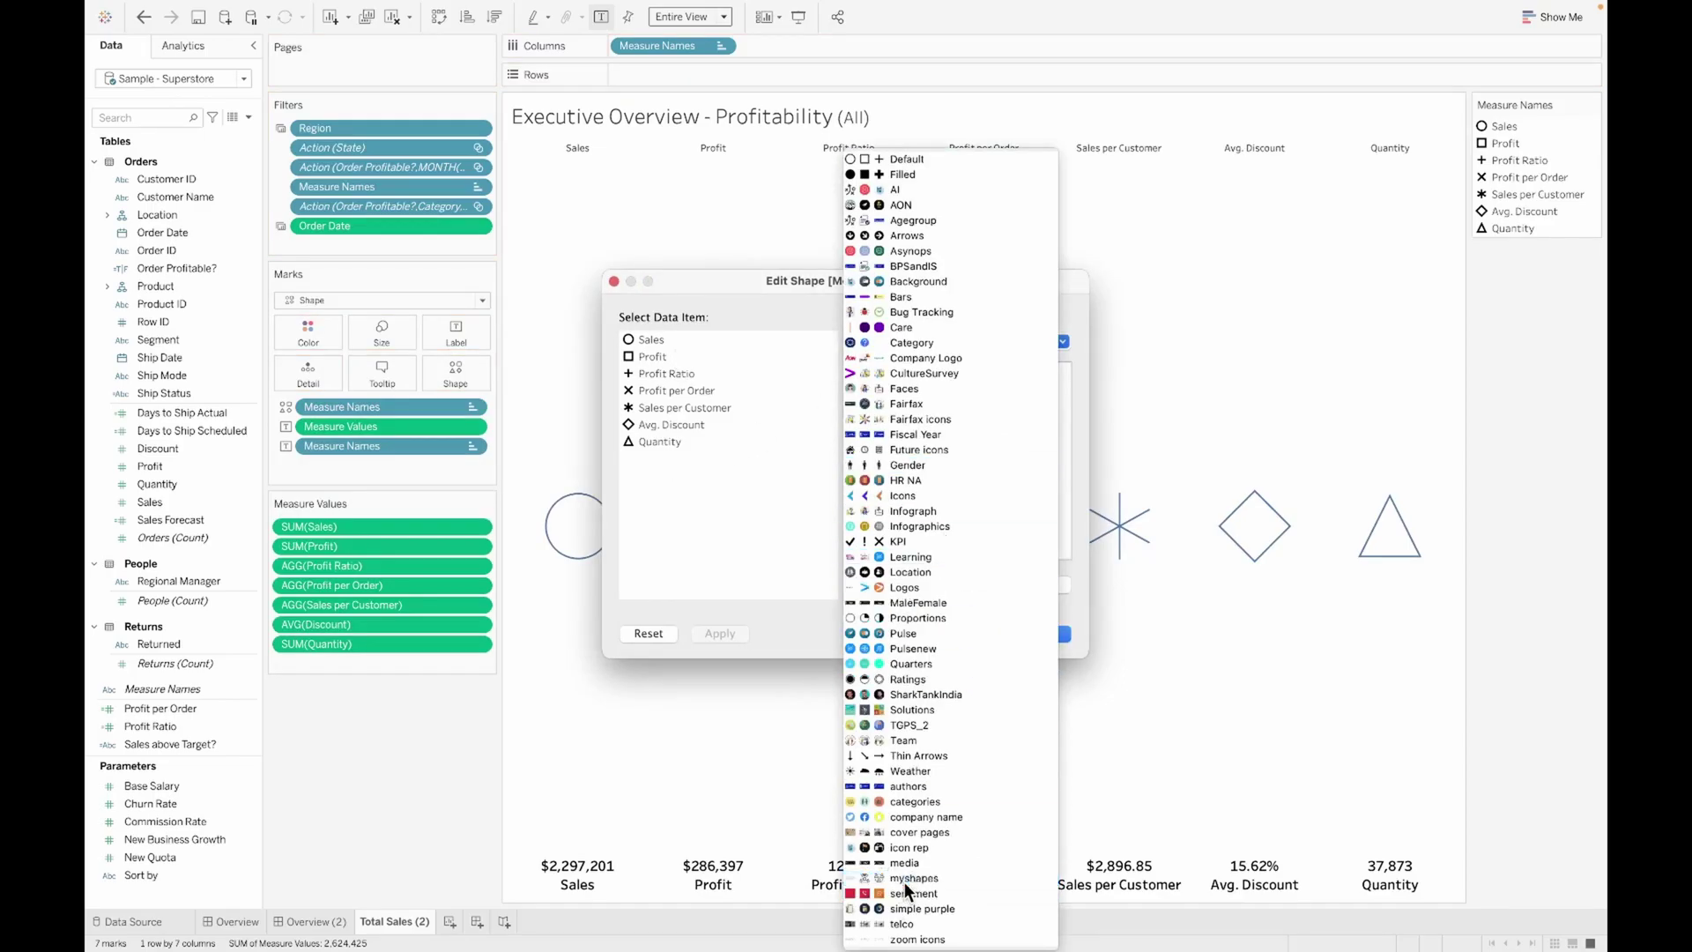
{"action": "left_click", "coordinate": [904, 879]}
{"action": "left_click", "coordinate": [953, 462]}
{"action": "scroll", "coordinate": [954, 461], "scroll_direction": "down", "scroll_amount": 1}
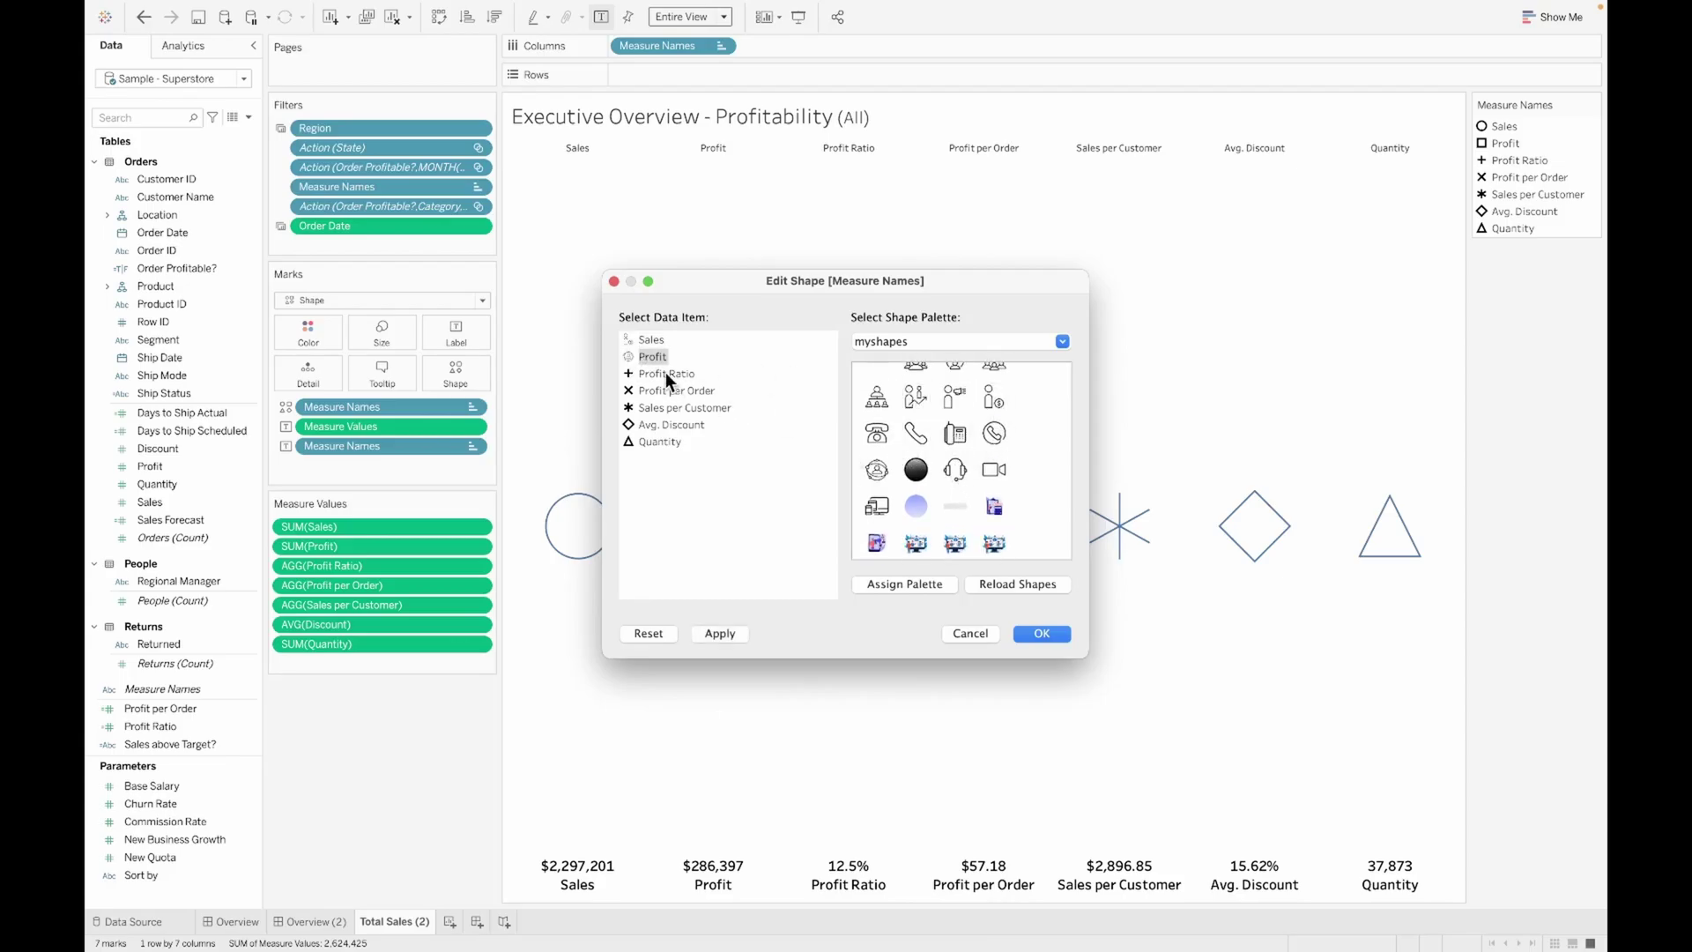
{"action": "left_click", "coordinate": [696, 407]}
{"action": "scroll", "coordinate": [940, 395], "scroll_direction": "up", "scroll_amount": 1}
{"action": "left_click", "coordinate": [954, 386]}
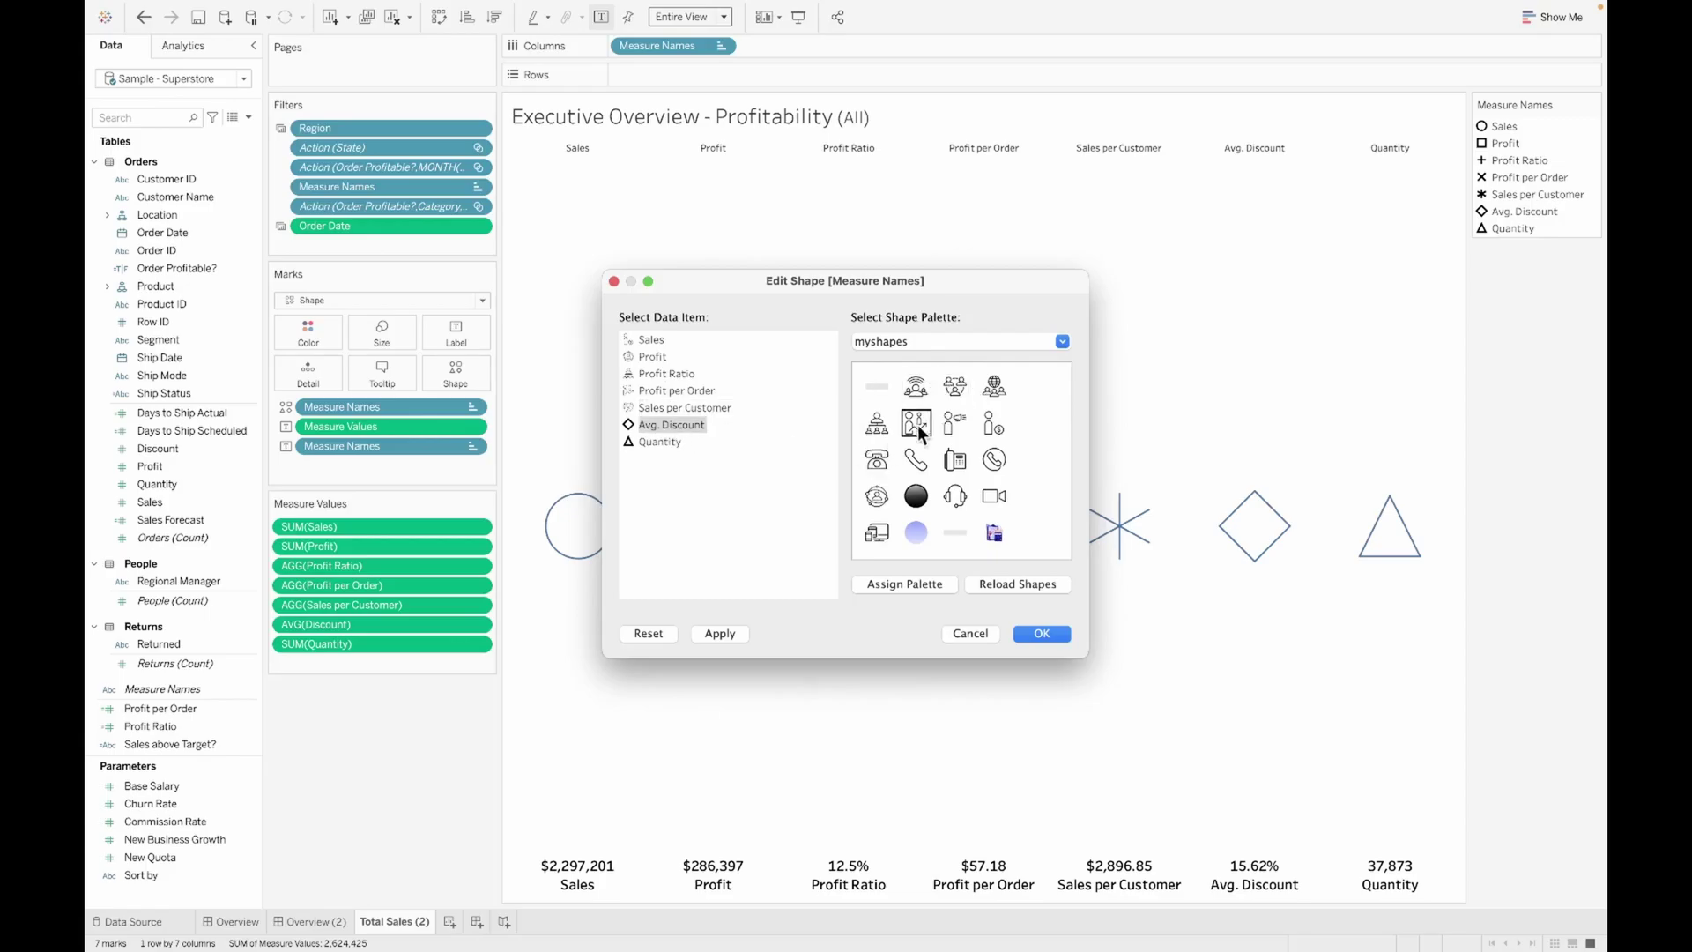
{"action": "left_click", "coordinate": [876, 532]}
{"action": "left_click", "coordinate": [1042, 633]}
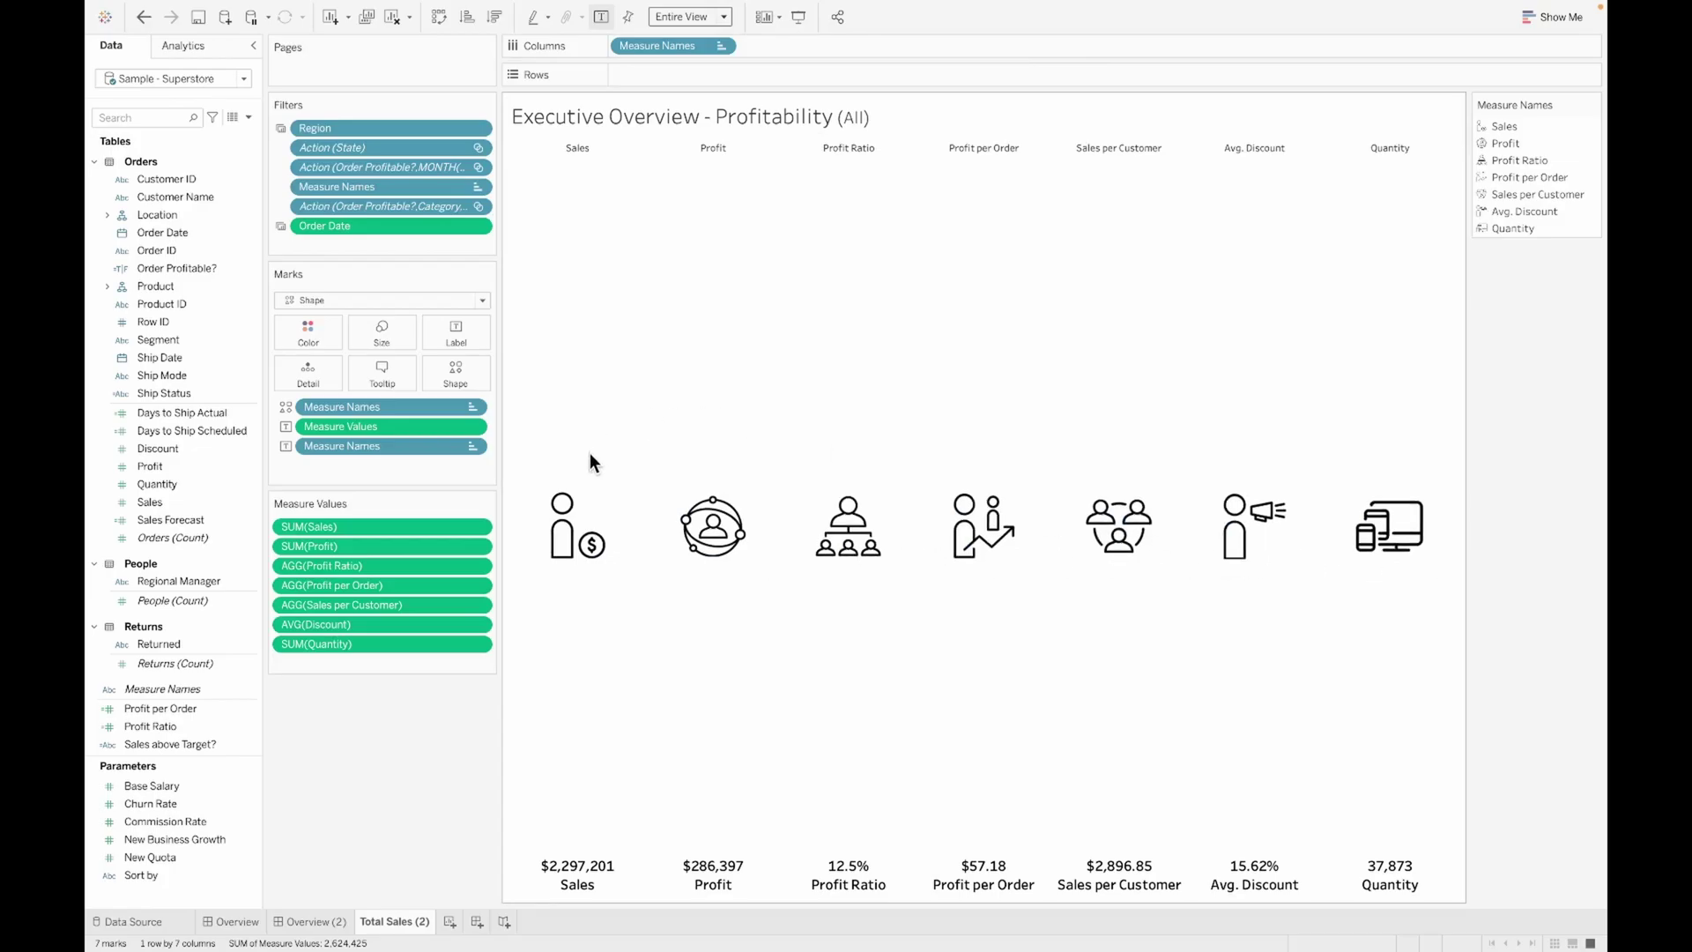
Format the KPI value line of the label in blue at size 14, then return to Overview (2)
{"action": "left_click", "coordinate": [467, 335]}
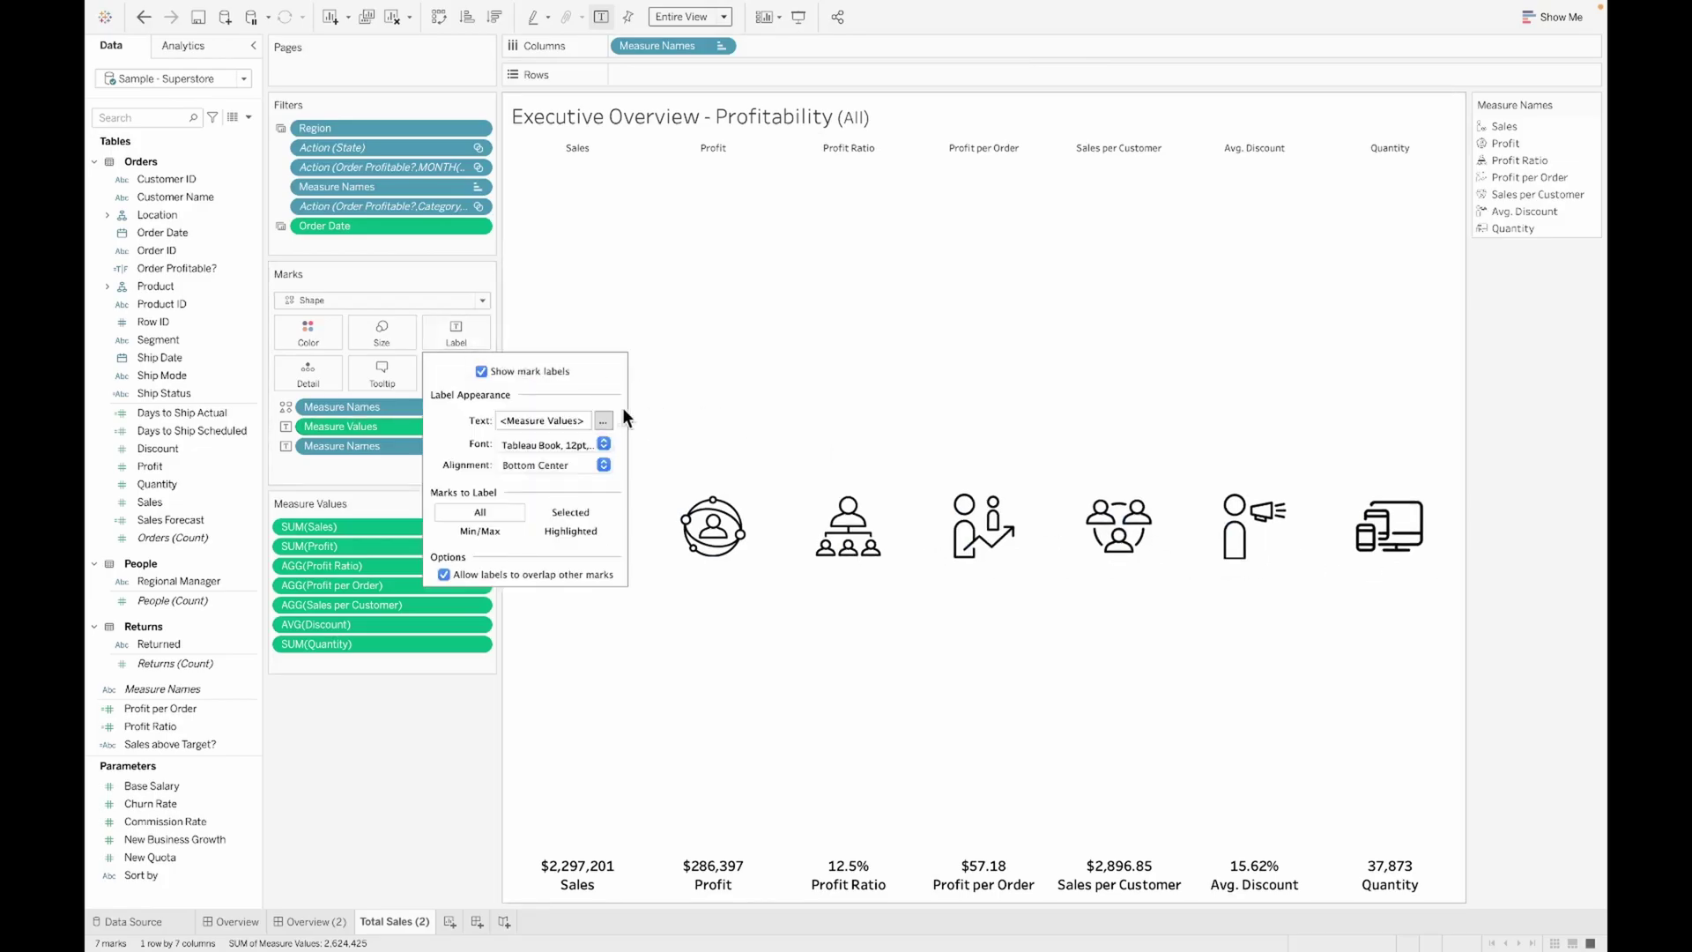
{"action": "left_click", "coordinate": [603, 421]}
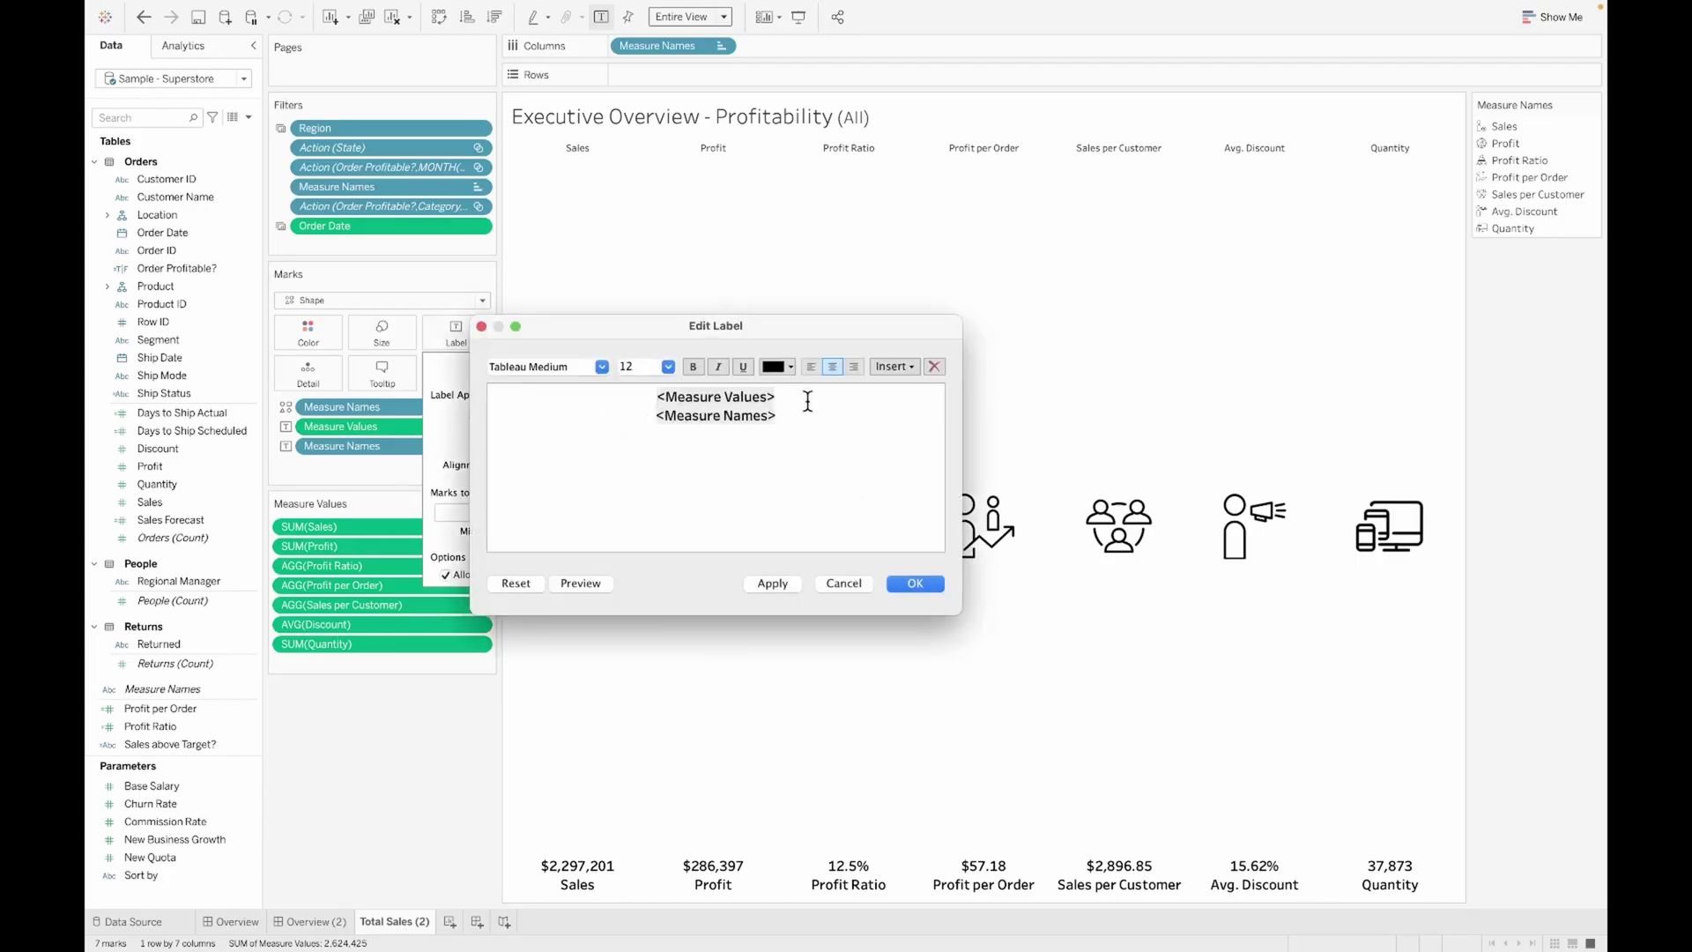
{"action": "left_click_drag", "start_coordinate": [787, 398], "coordinate": [582, 391]}
{"action": "left_click", "coordinate": [785, 367]}
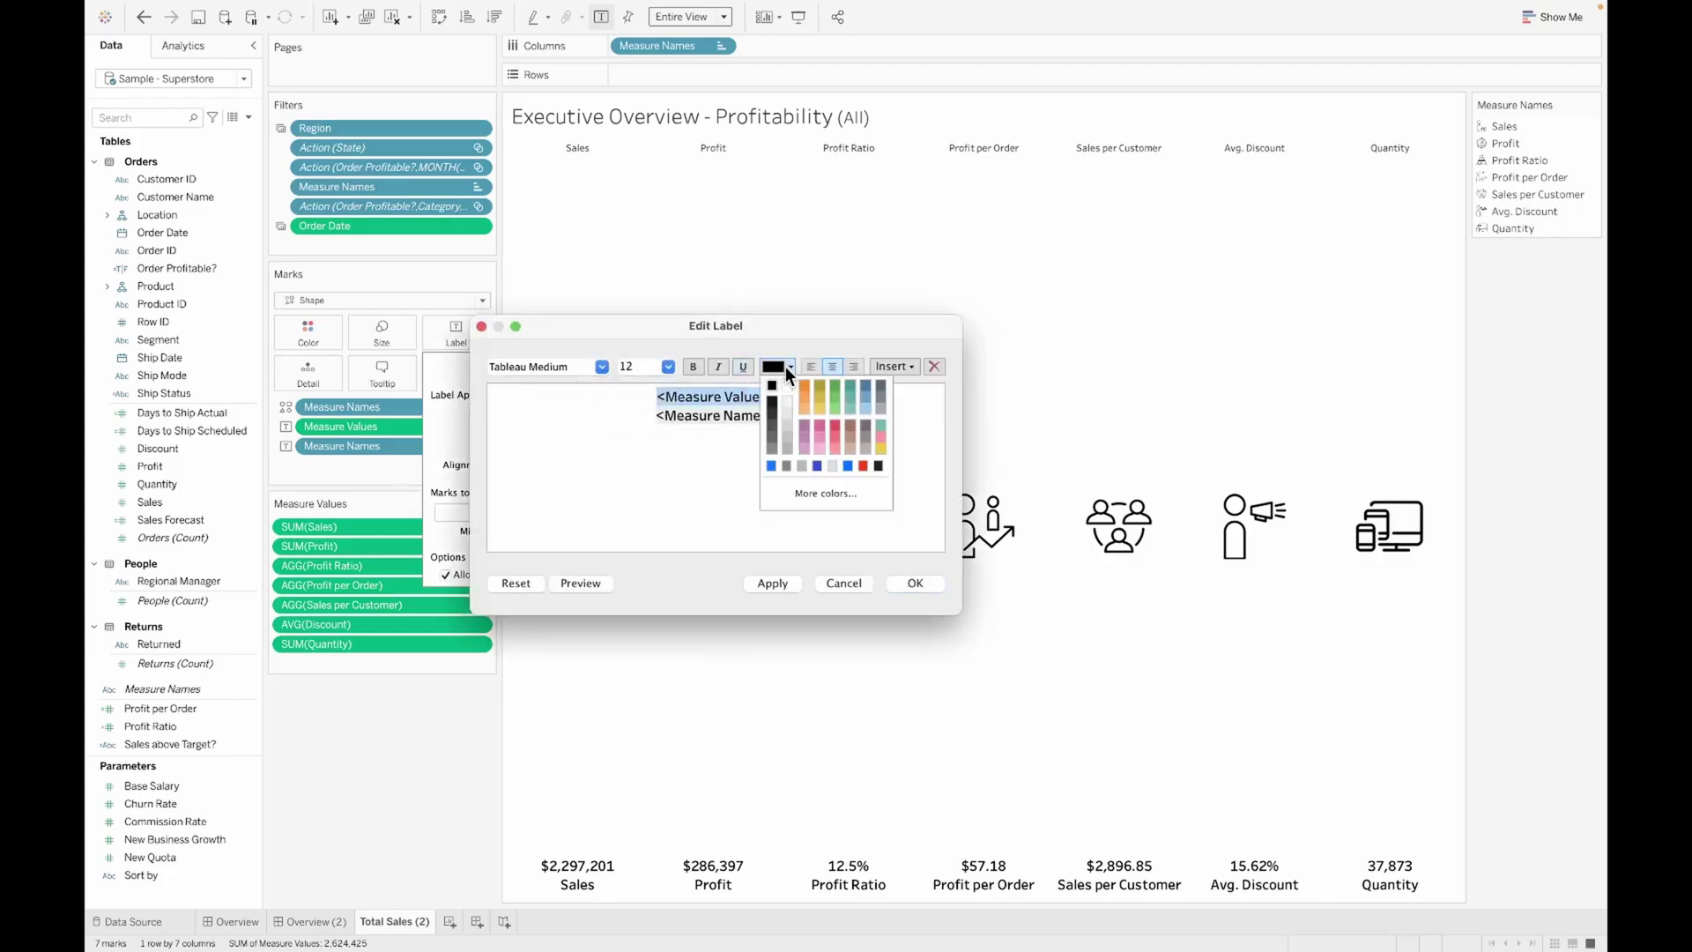
{"action": "left_click", "coordinate": [772, 465]}
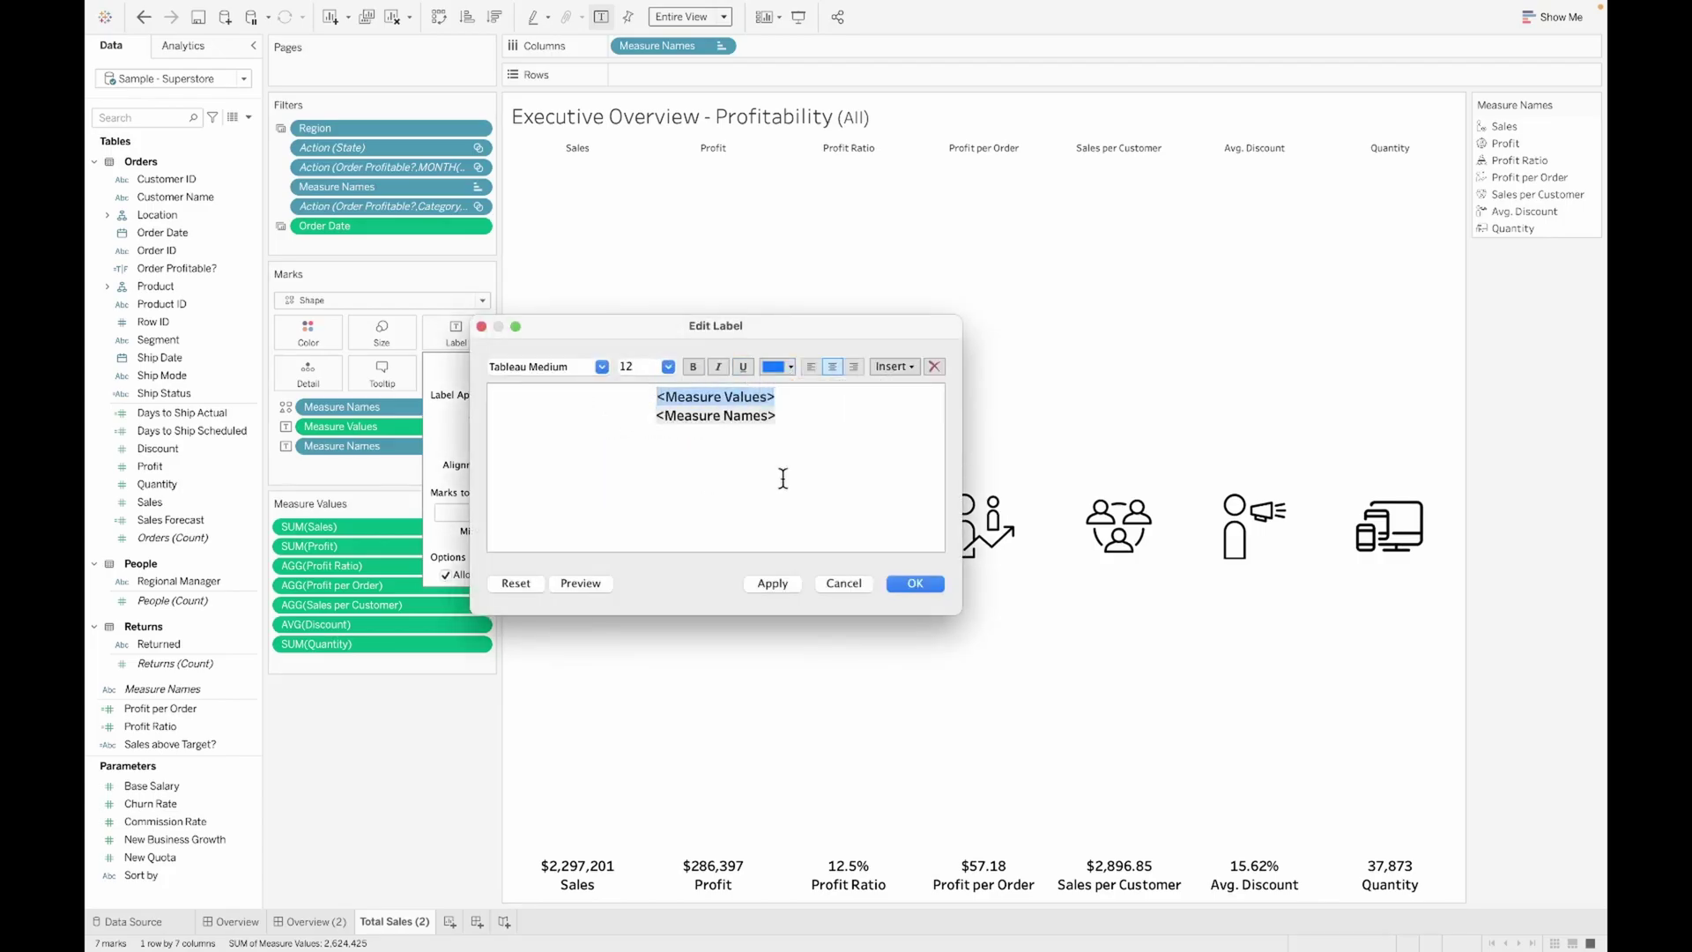
{"action": "left_click", "coordinate": [669, 367]}
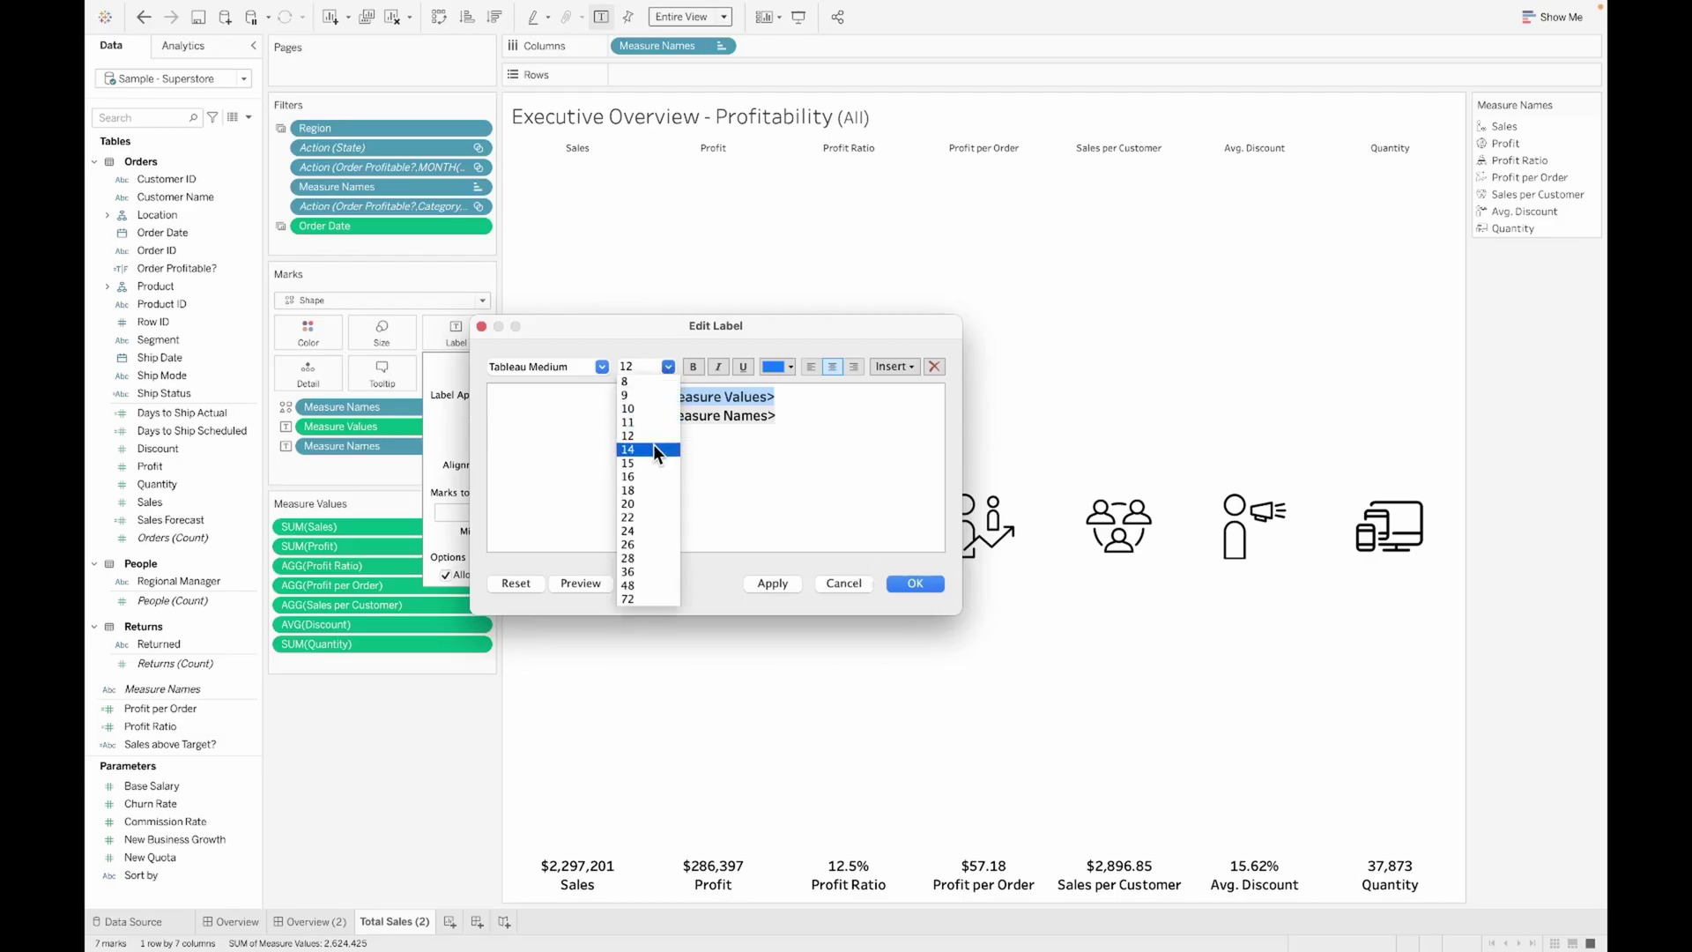
{"action": "left_click", "coordinate": [653, 444]}
{"action": "left_click", "coordinate": [908, 586]}
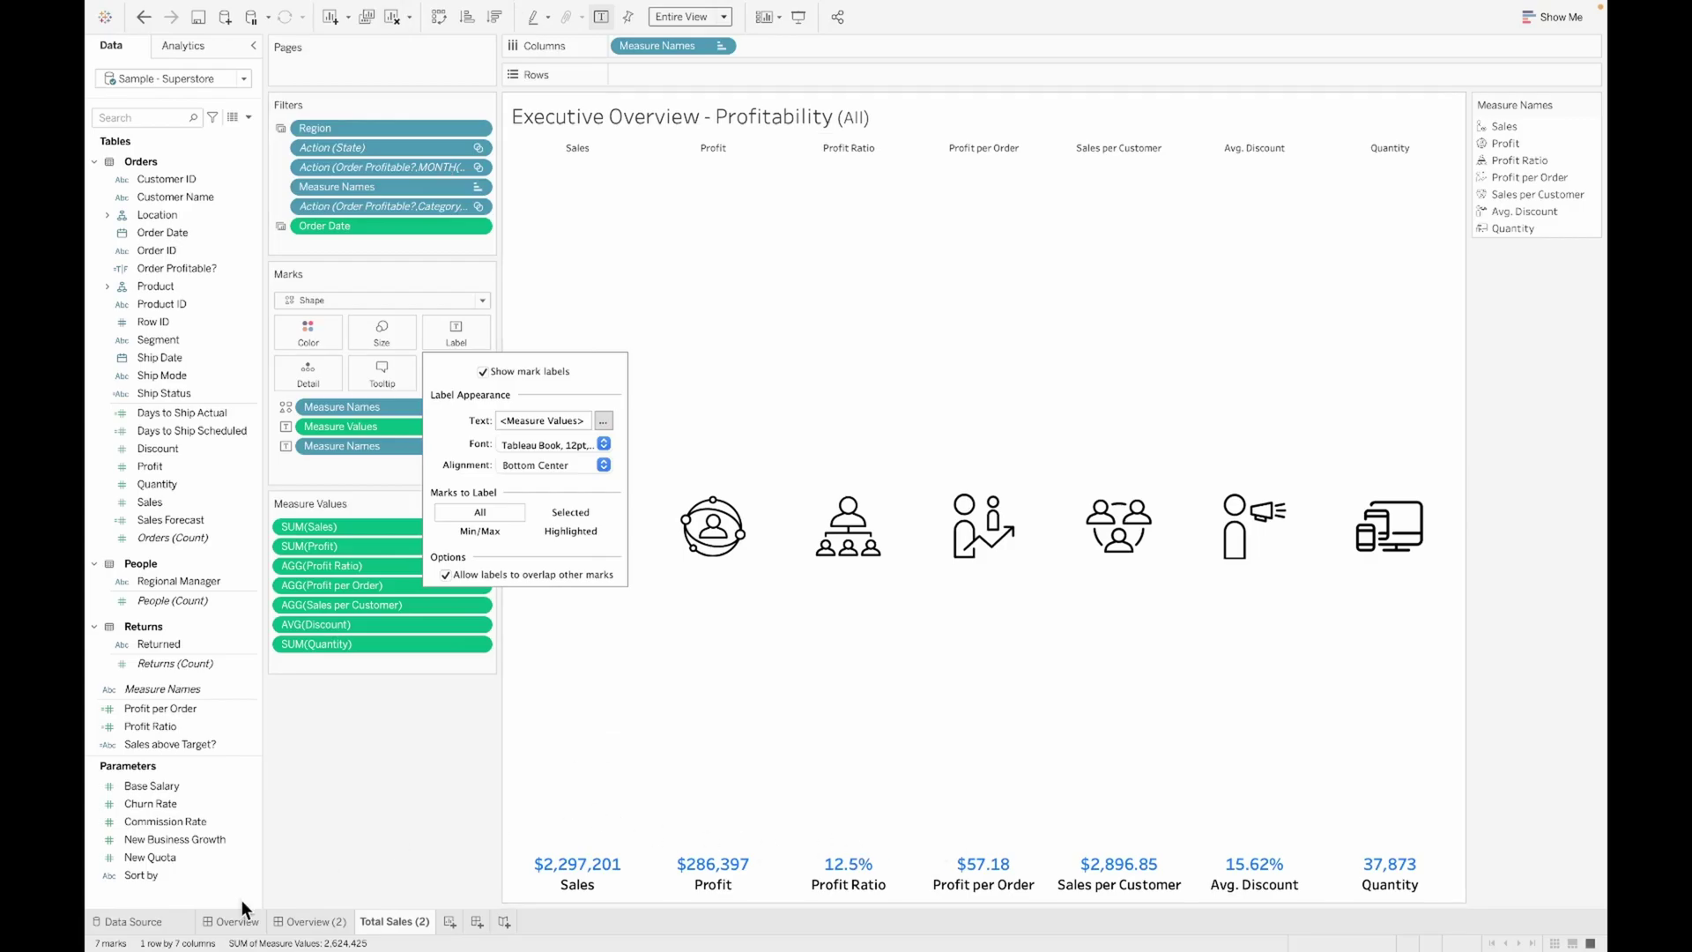
{"action": "left_click", "coordinate": [312, 921]}
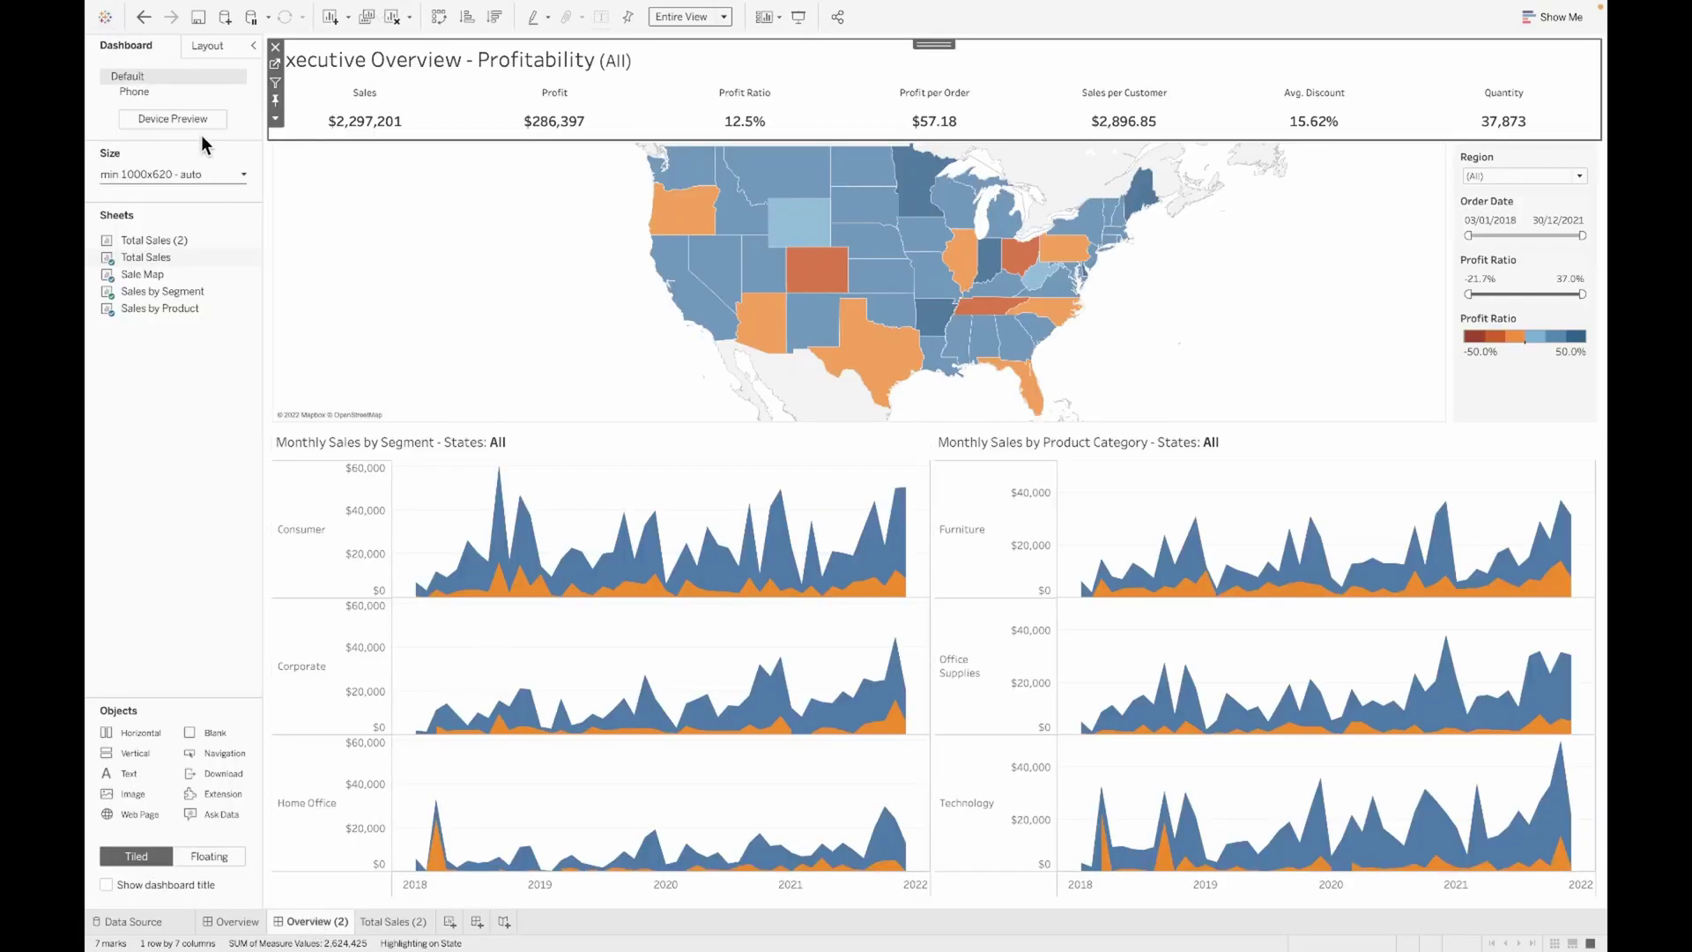
Replace the original KPI row with Total Sales (2), hide its title, and make it taller
{"action": "mouse_move", "coordinate": [164, 245]}
{"action": "left_click_drag", "start_coordinate": [164, 245], "coordinate": [592, 117]}
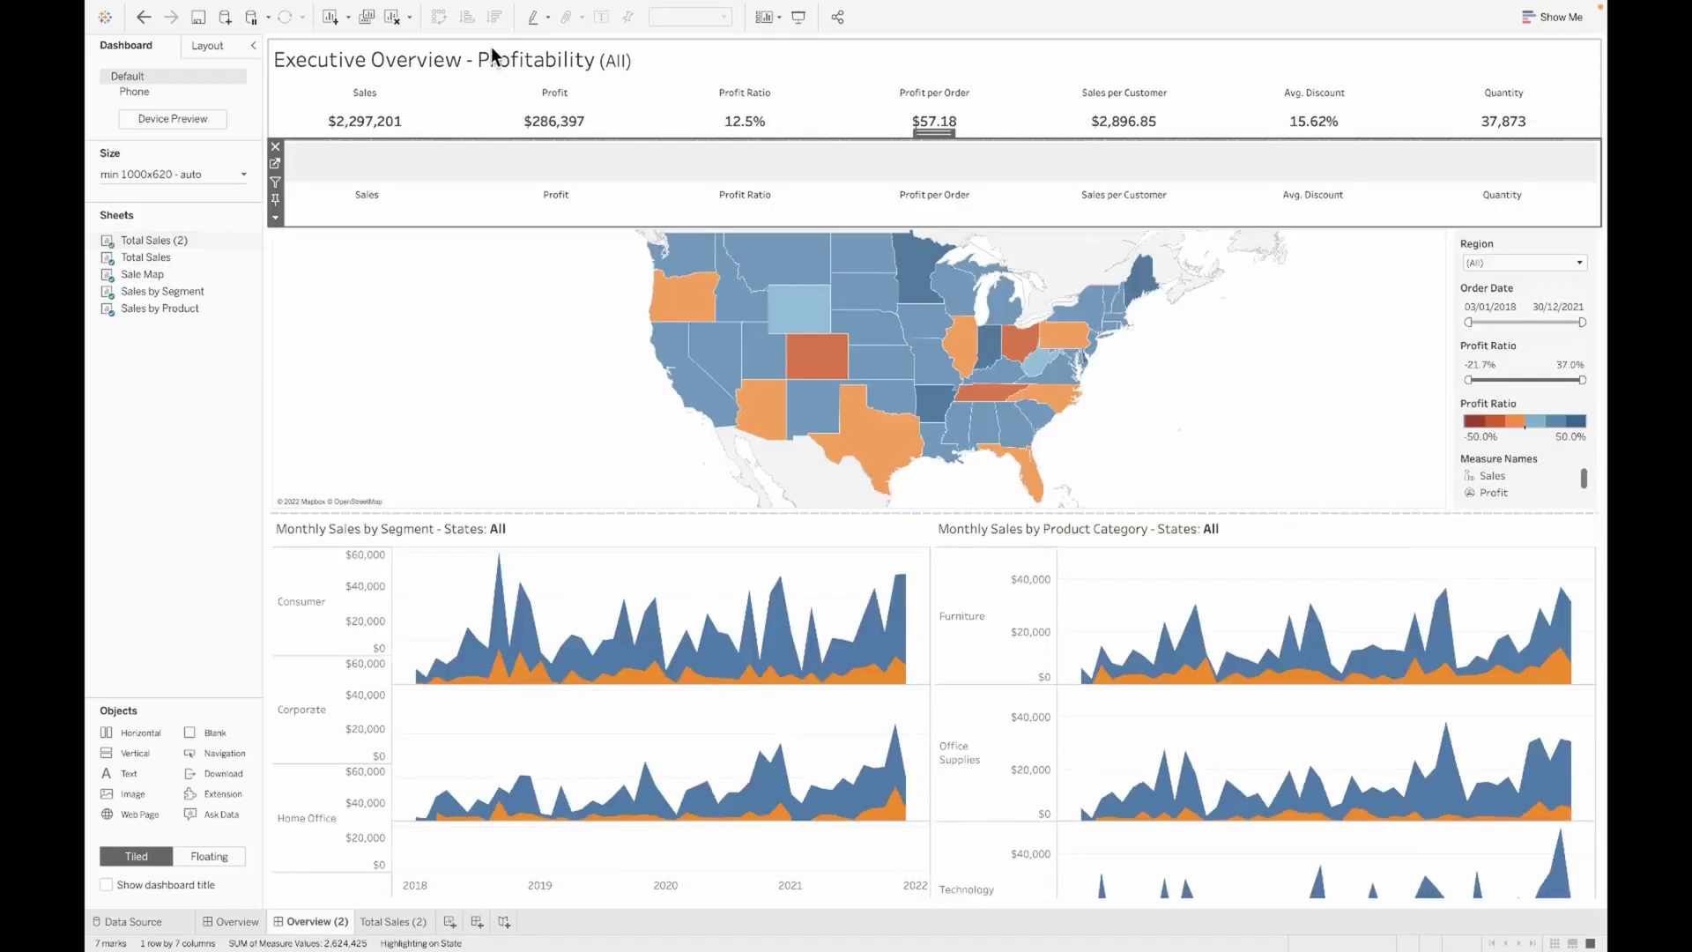
{"action": "left_click", "coordinate": [282, 50]}
{"action": "left_click", "coordinate": [277, 48]}
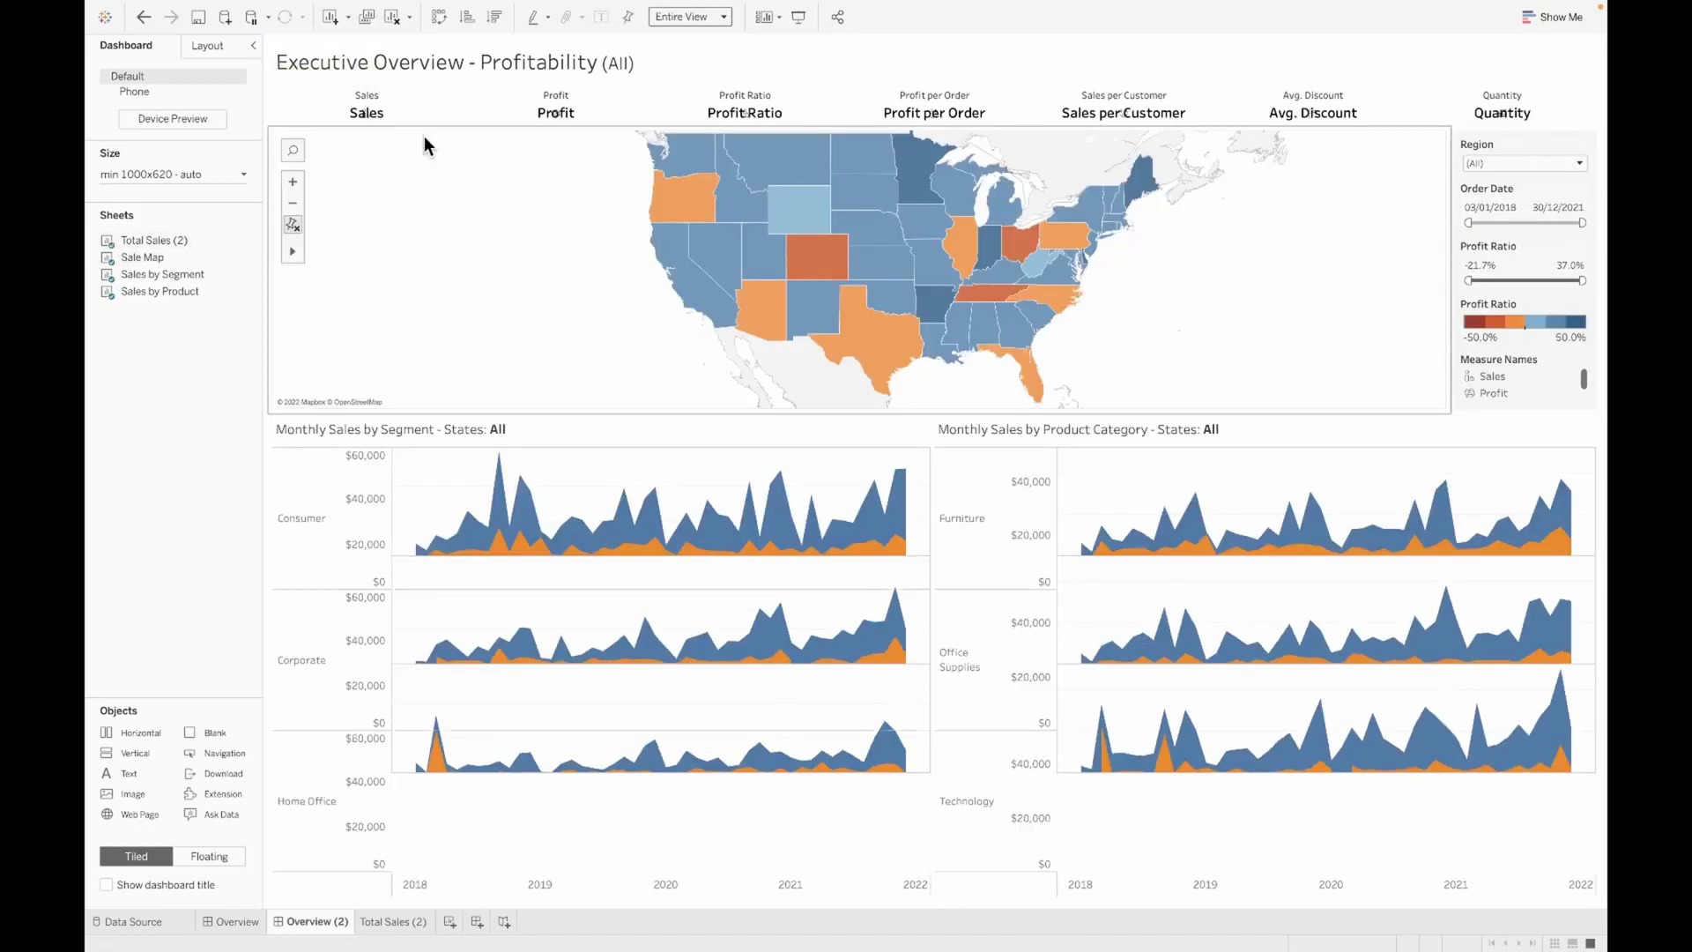
{"action": "right_click", "coordinate": [444, 55]}
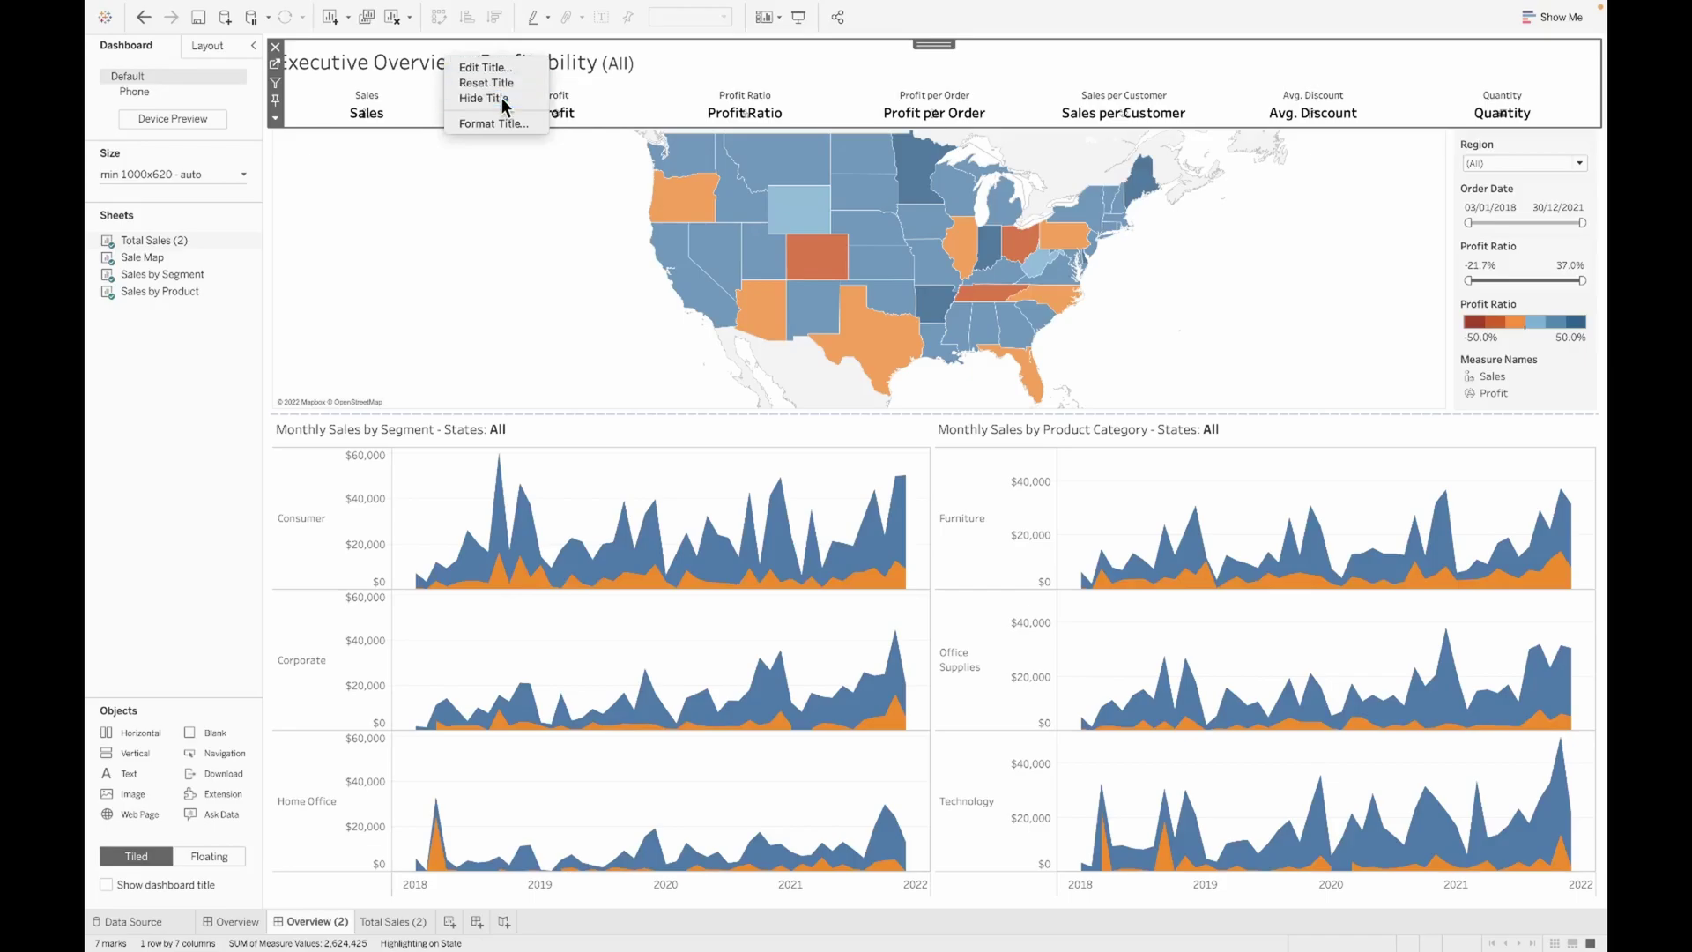
{"action": "left_click", "coordinate": [500, 98]}
{"action": "left_click_drag", "start_coordinate": [504, 83], "coordinate": [509, 156]}
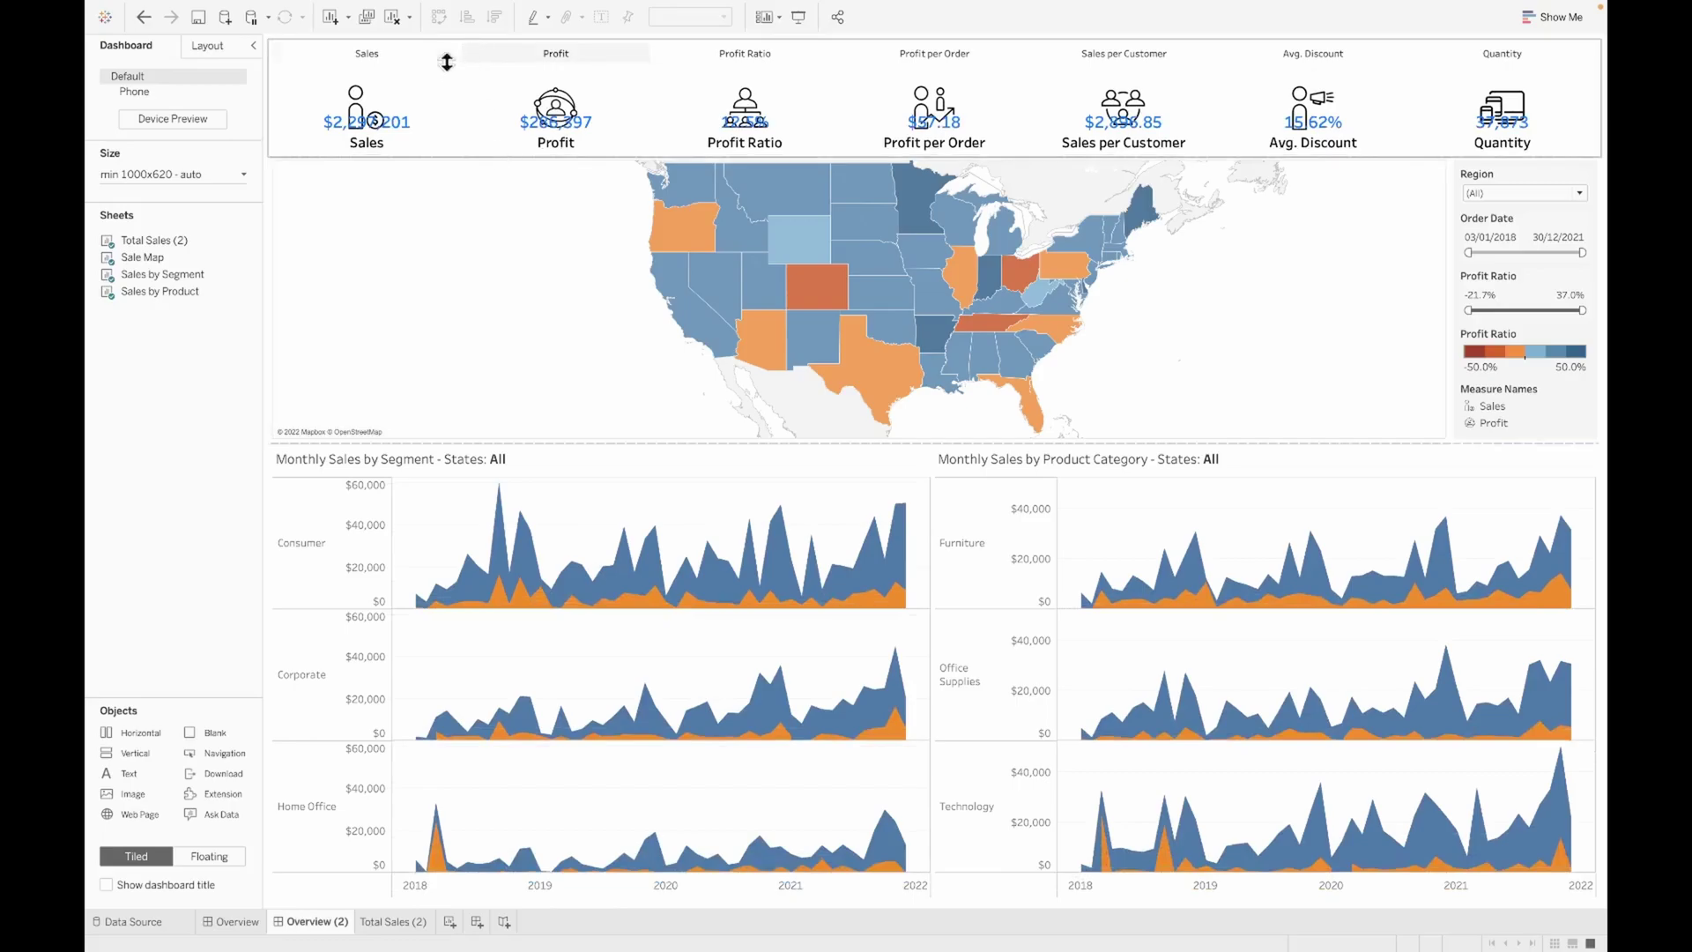
Select the KPI row sheet at the top and start moving it elsewhere
{"action": "left_click", "coordinate": [365, 49]}
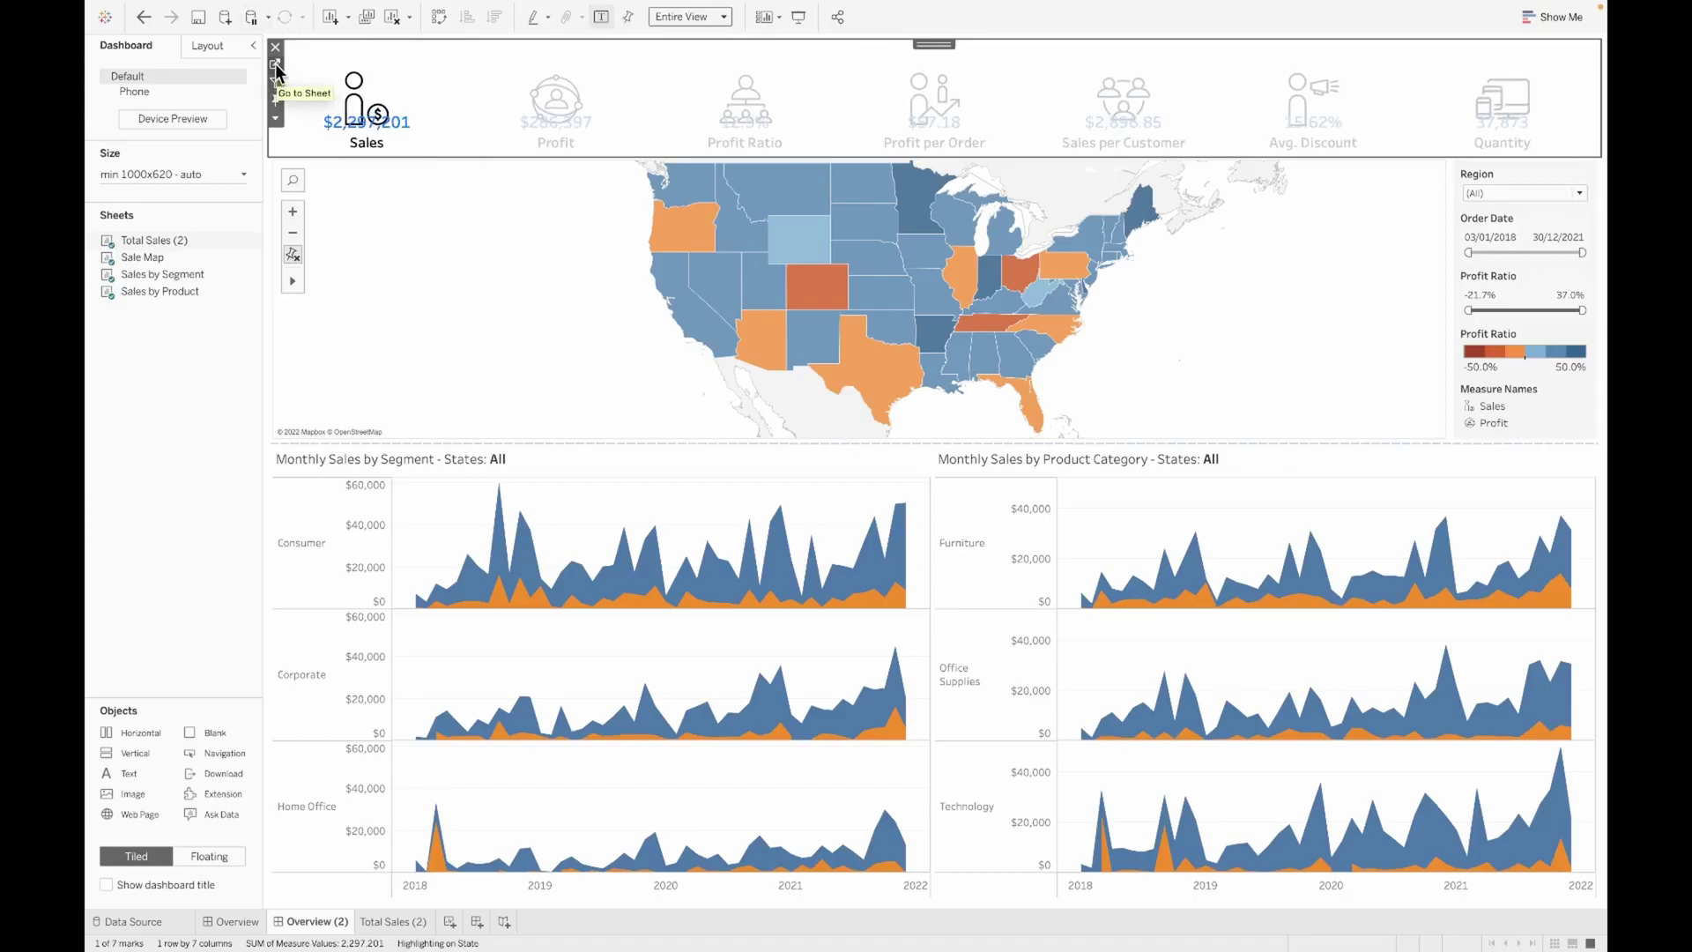
{"action": "mouse_move", "coordinate": [934, 43]}
{"action": "left_mouse_down"}
{"action": "mouse_move", "coordinate": [932, 97]}
{"action": "mouse_move", "coordinate": [905, 134]}
{"action": "left_mouse_up"}
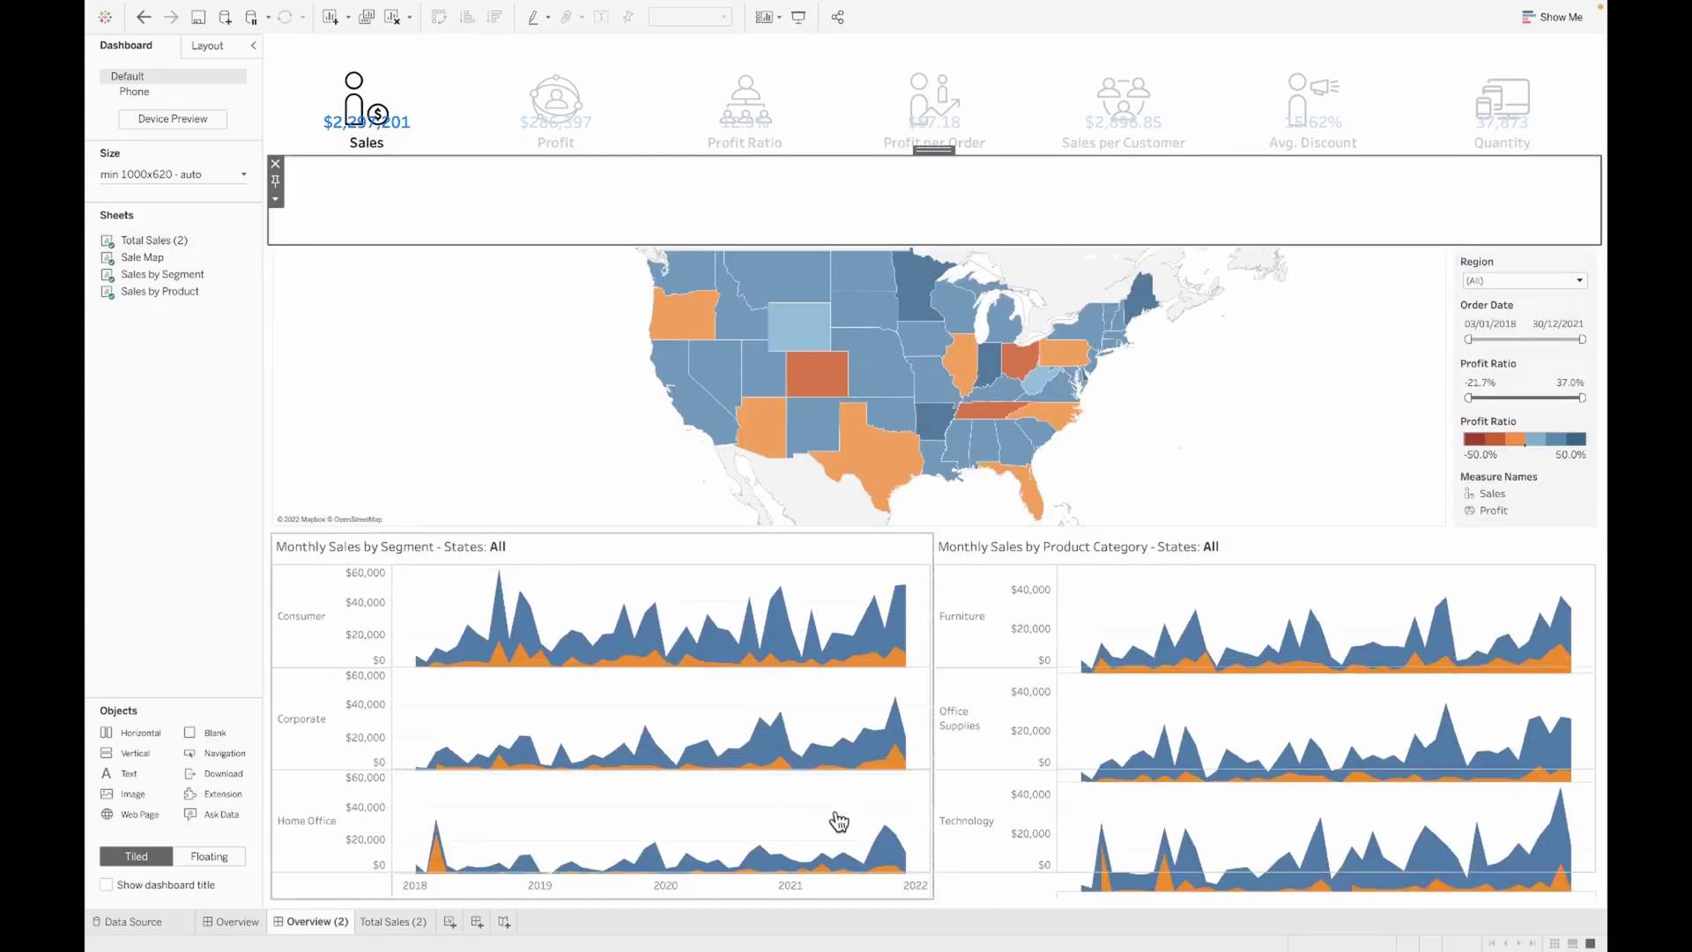
{"action": "left_click", "coordinate": [826, 74]}
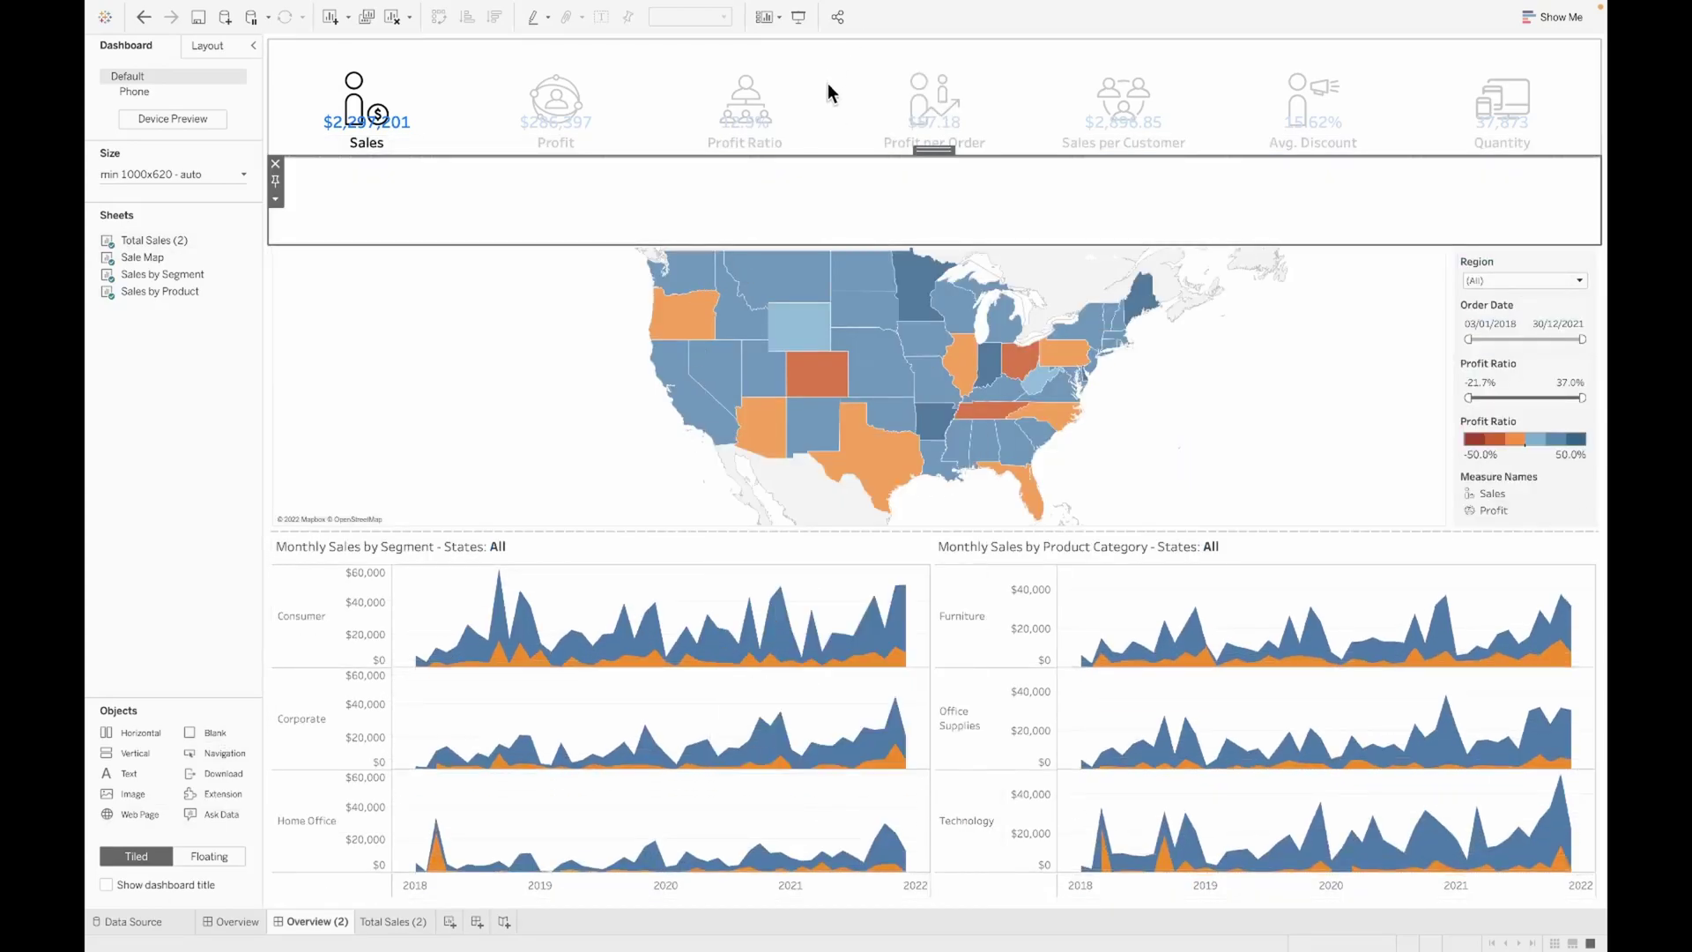
{"action": "left_click", "coordinate": [842, 84]}
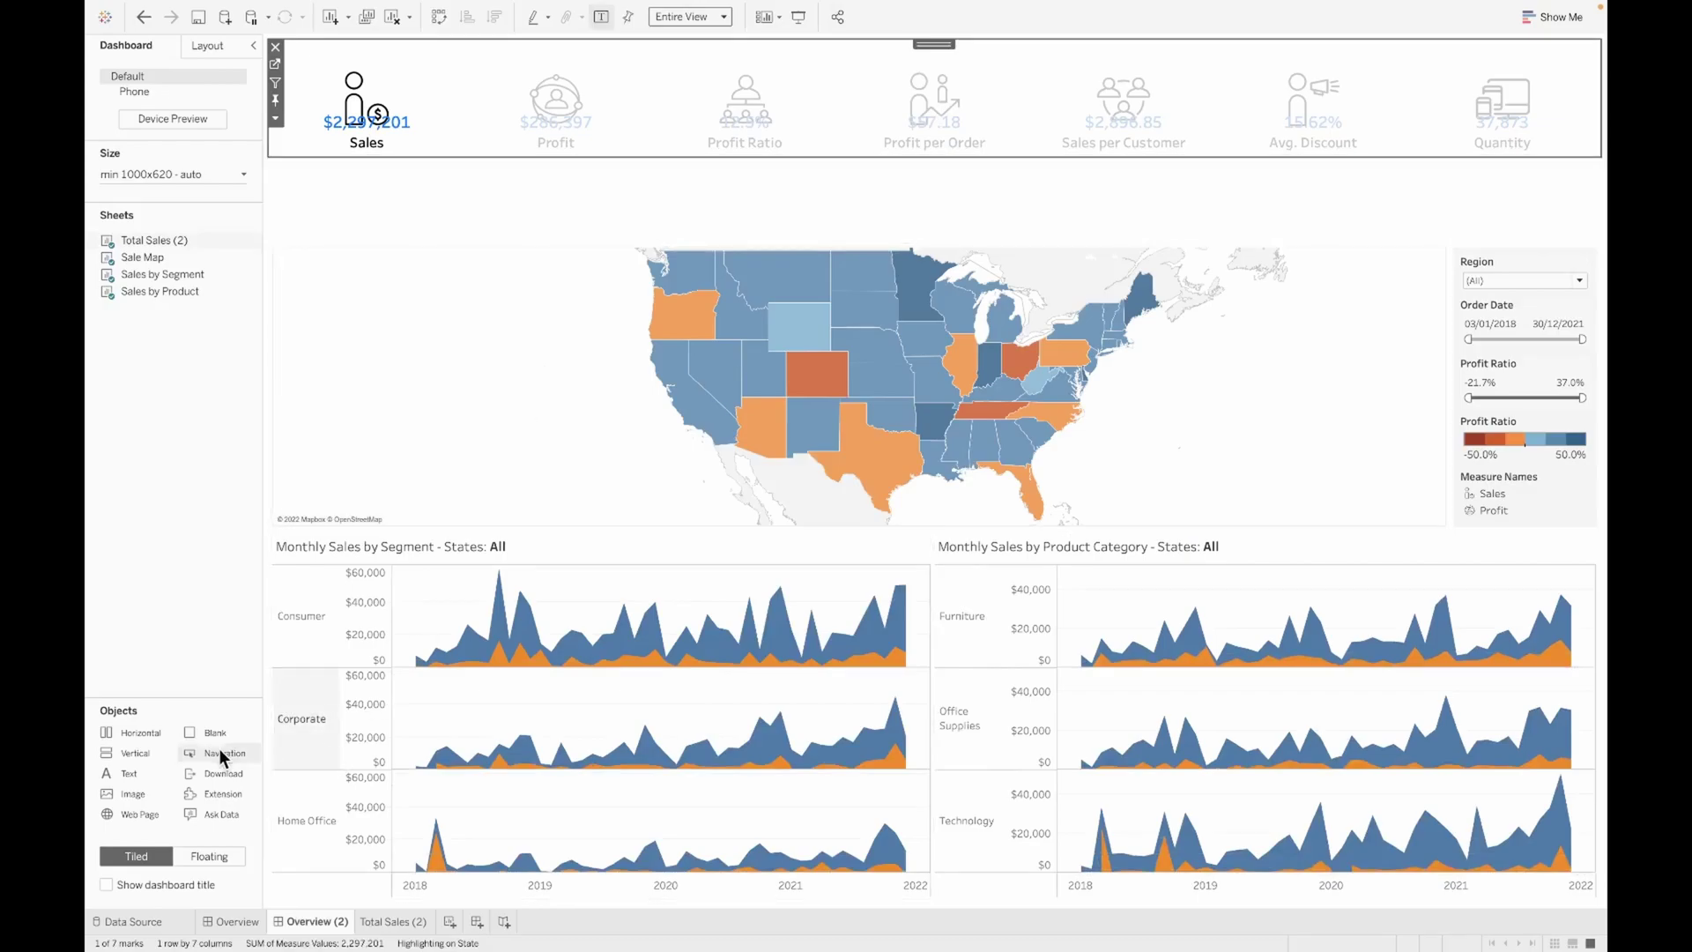
Float the KPI row over the map and add a white, centred, 22-pt Symbol 'EXECUTIVE OVERVIEW' title
{"action": "left_click_drag", "start_coordinate": [922, 61], "coordinate": [910, 146]}
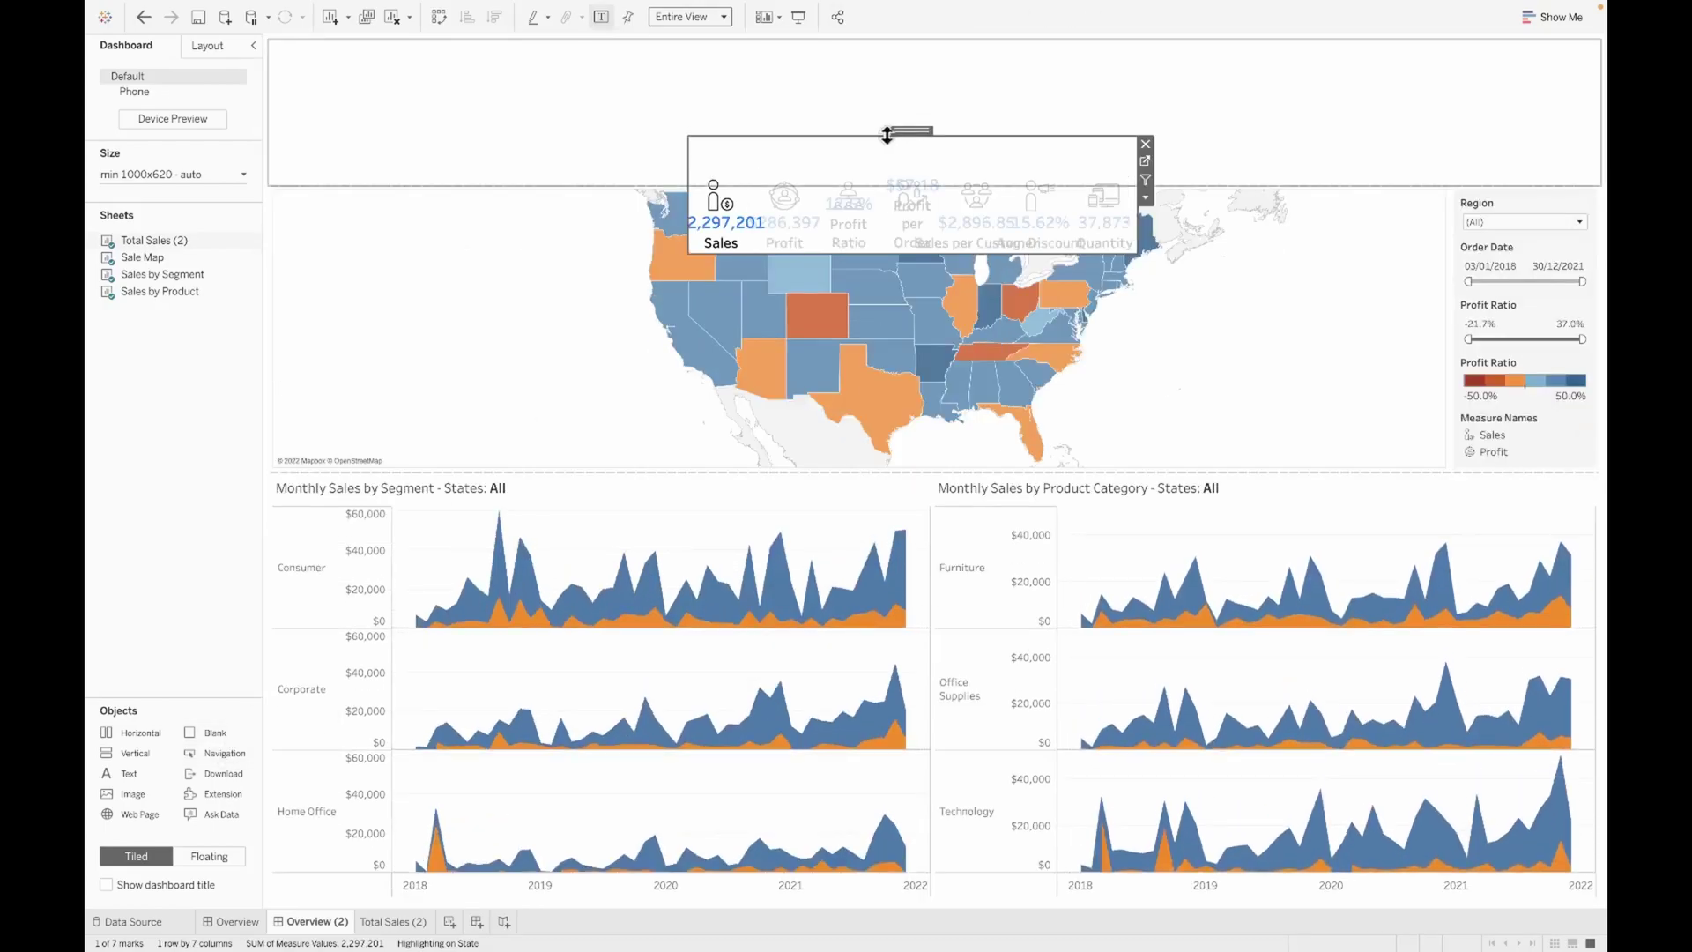
{"action": "left_click_drag", "start_coordinate": [120, 782], "coordinate": [674, 71]}
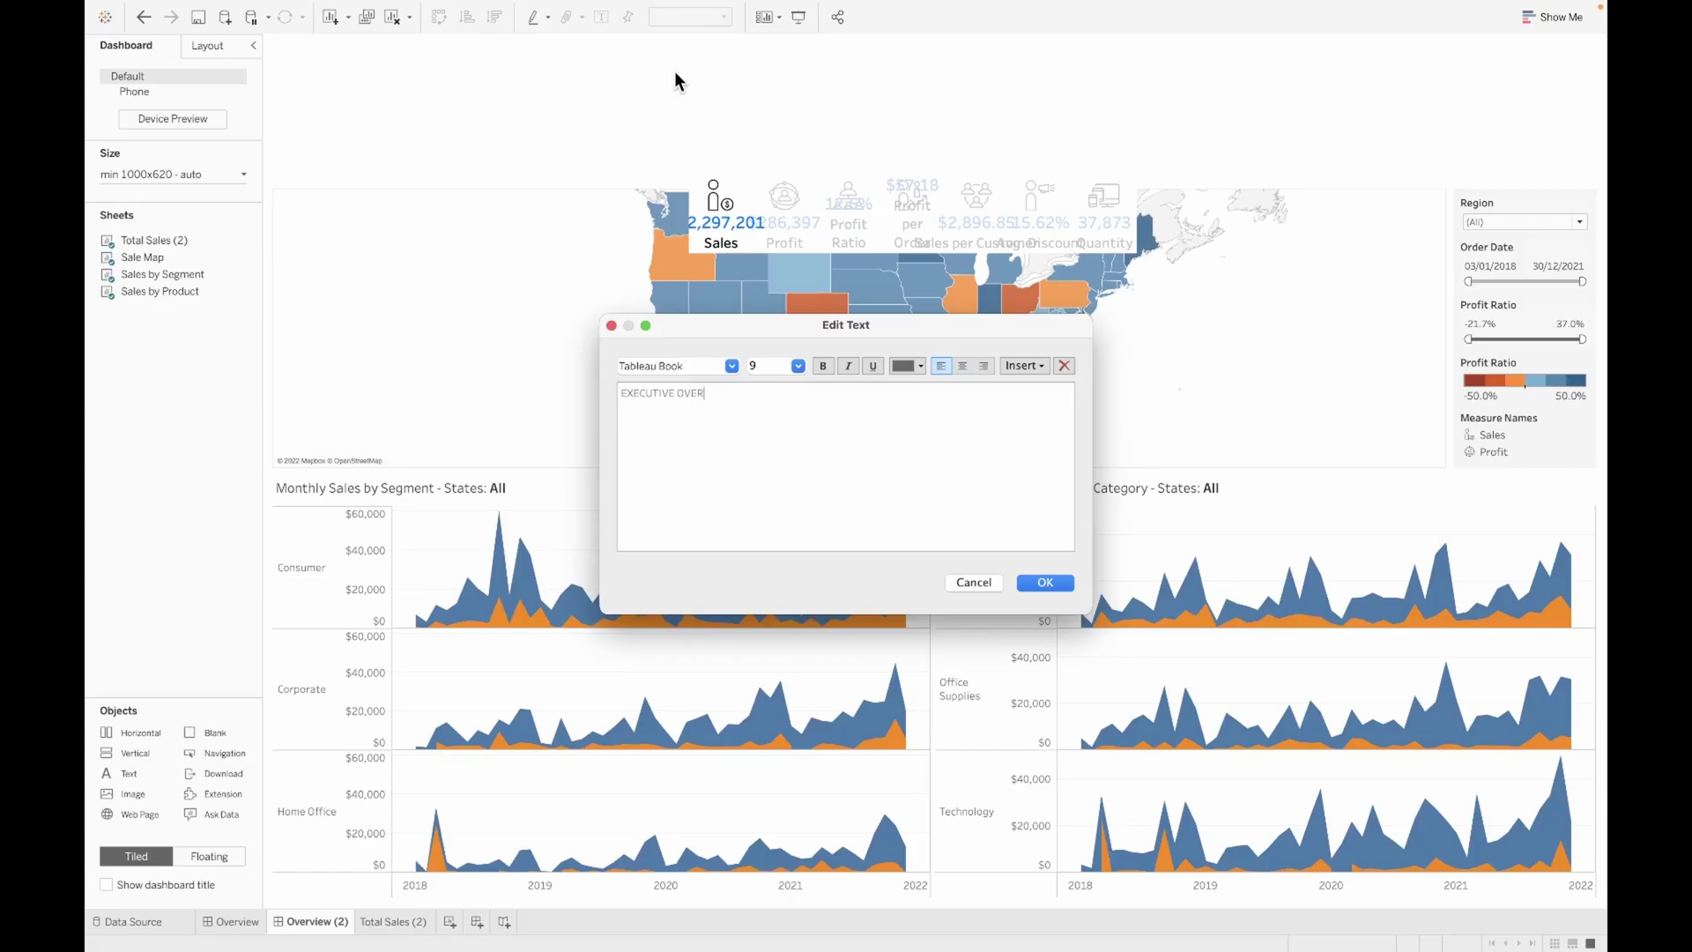
{"action": "key", "text": "super+a"}
{"action": "left_click", "coordinate": [731, 365]}
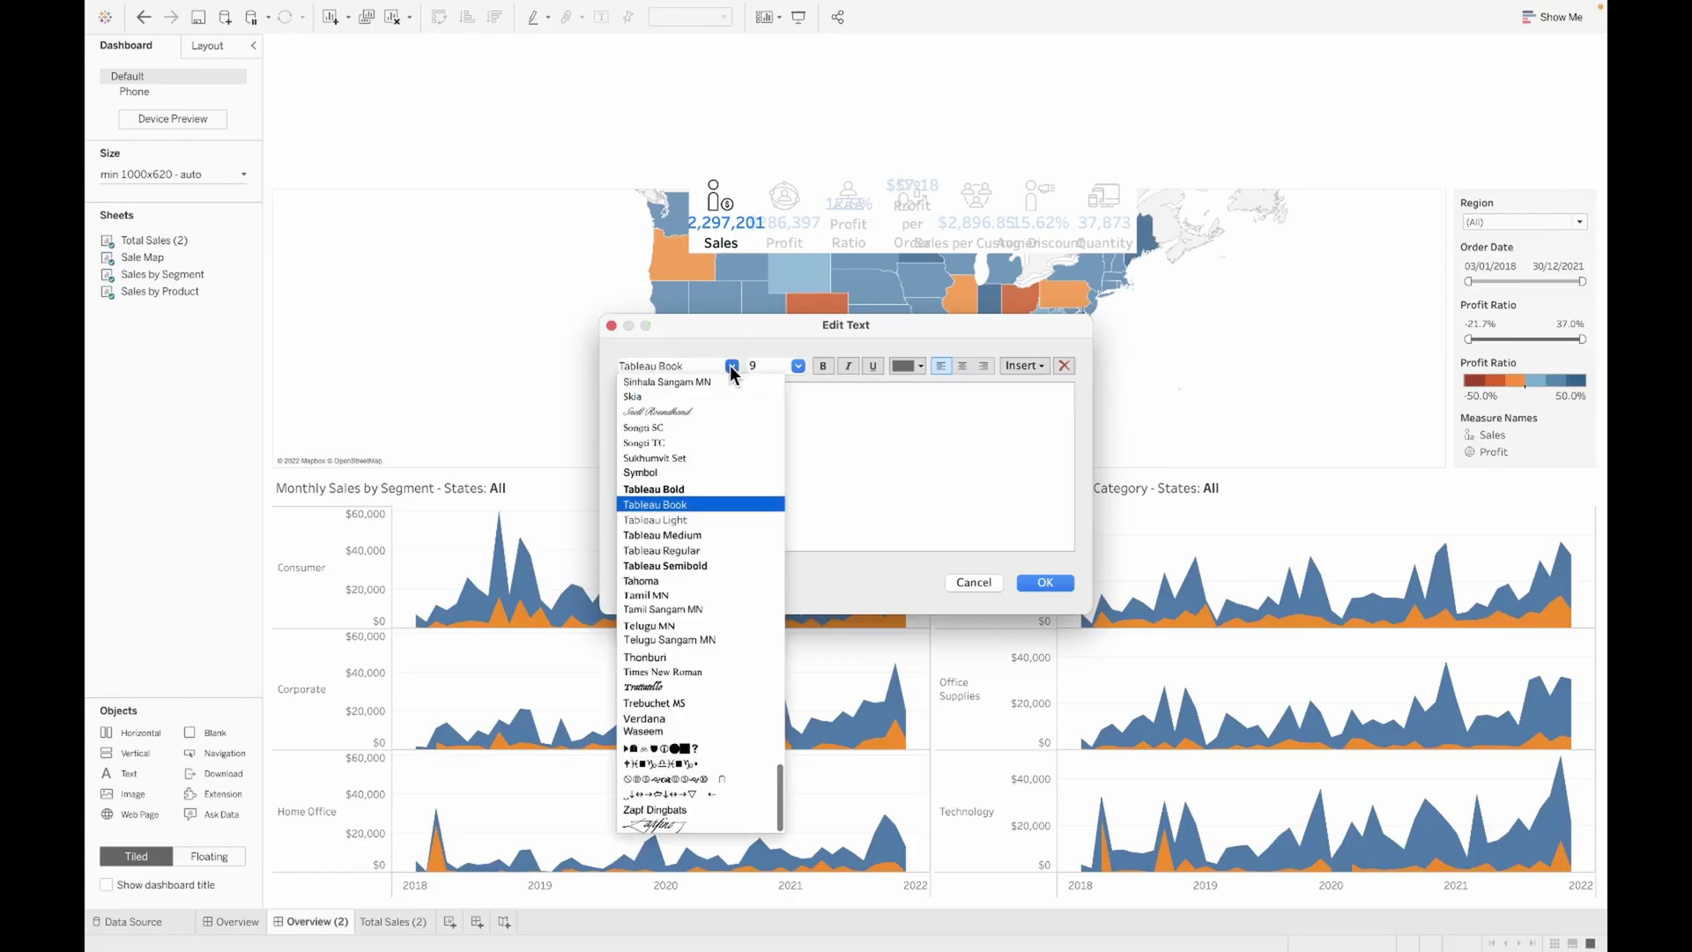
{"action": "left_click", "coordinate": [653, 473]}
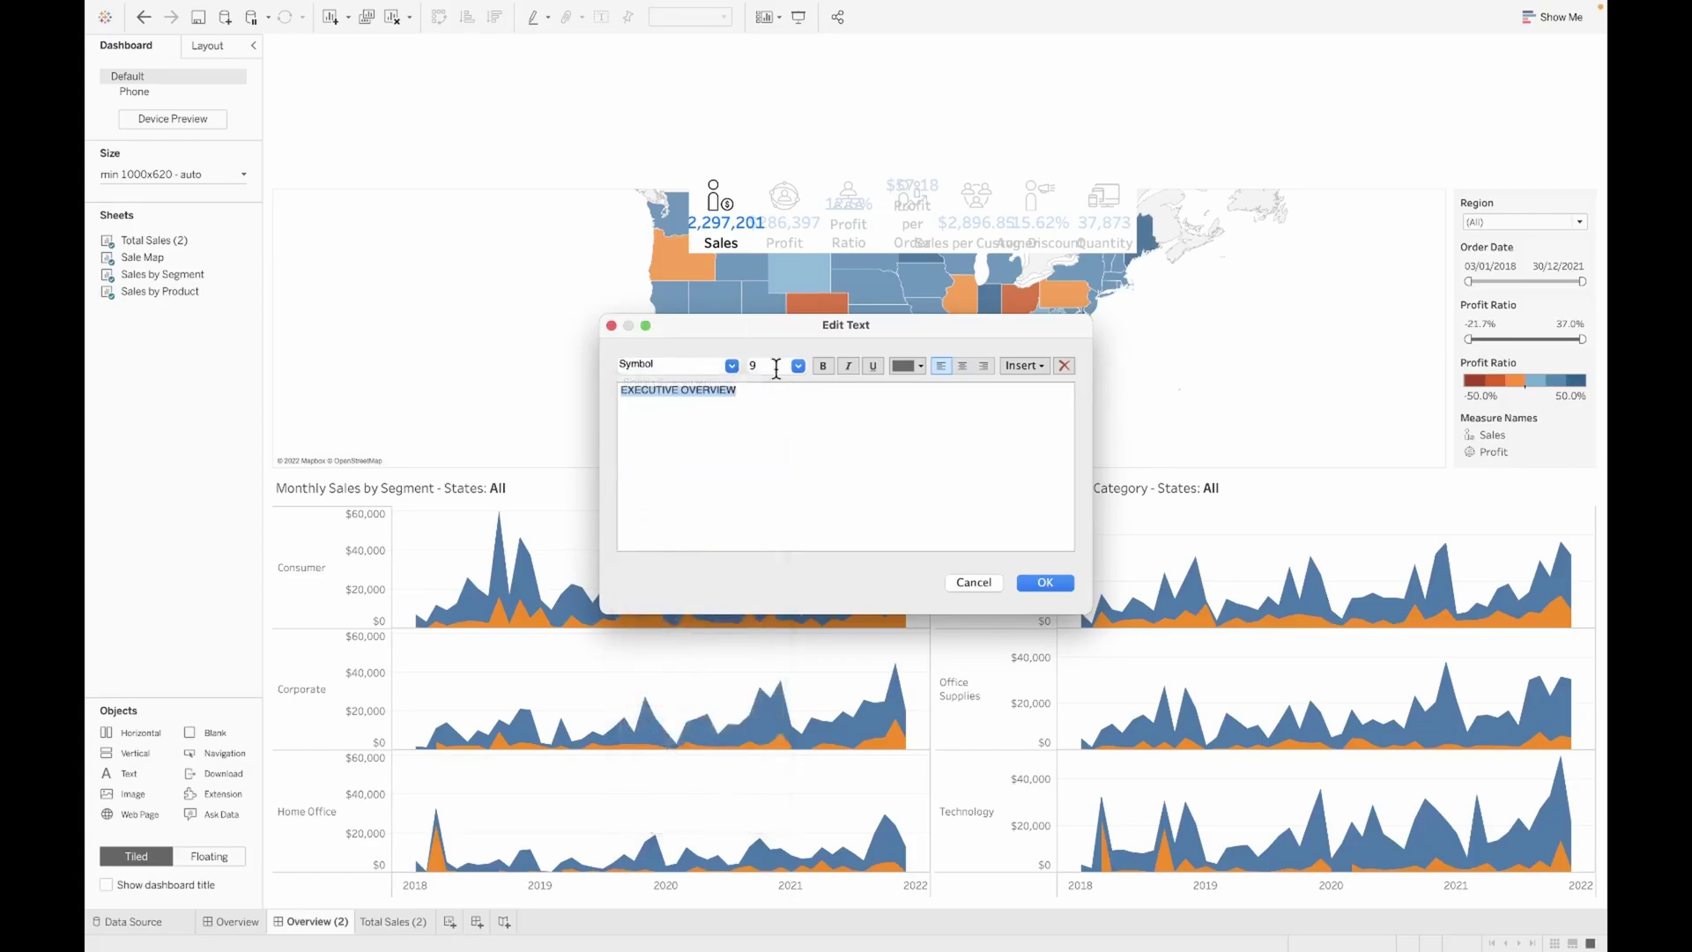
{"action": "type", "text": "22"}
{"action": "key", "text": "Return"}
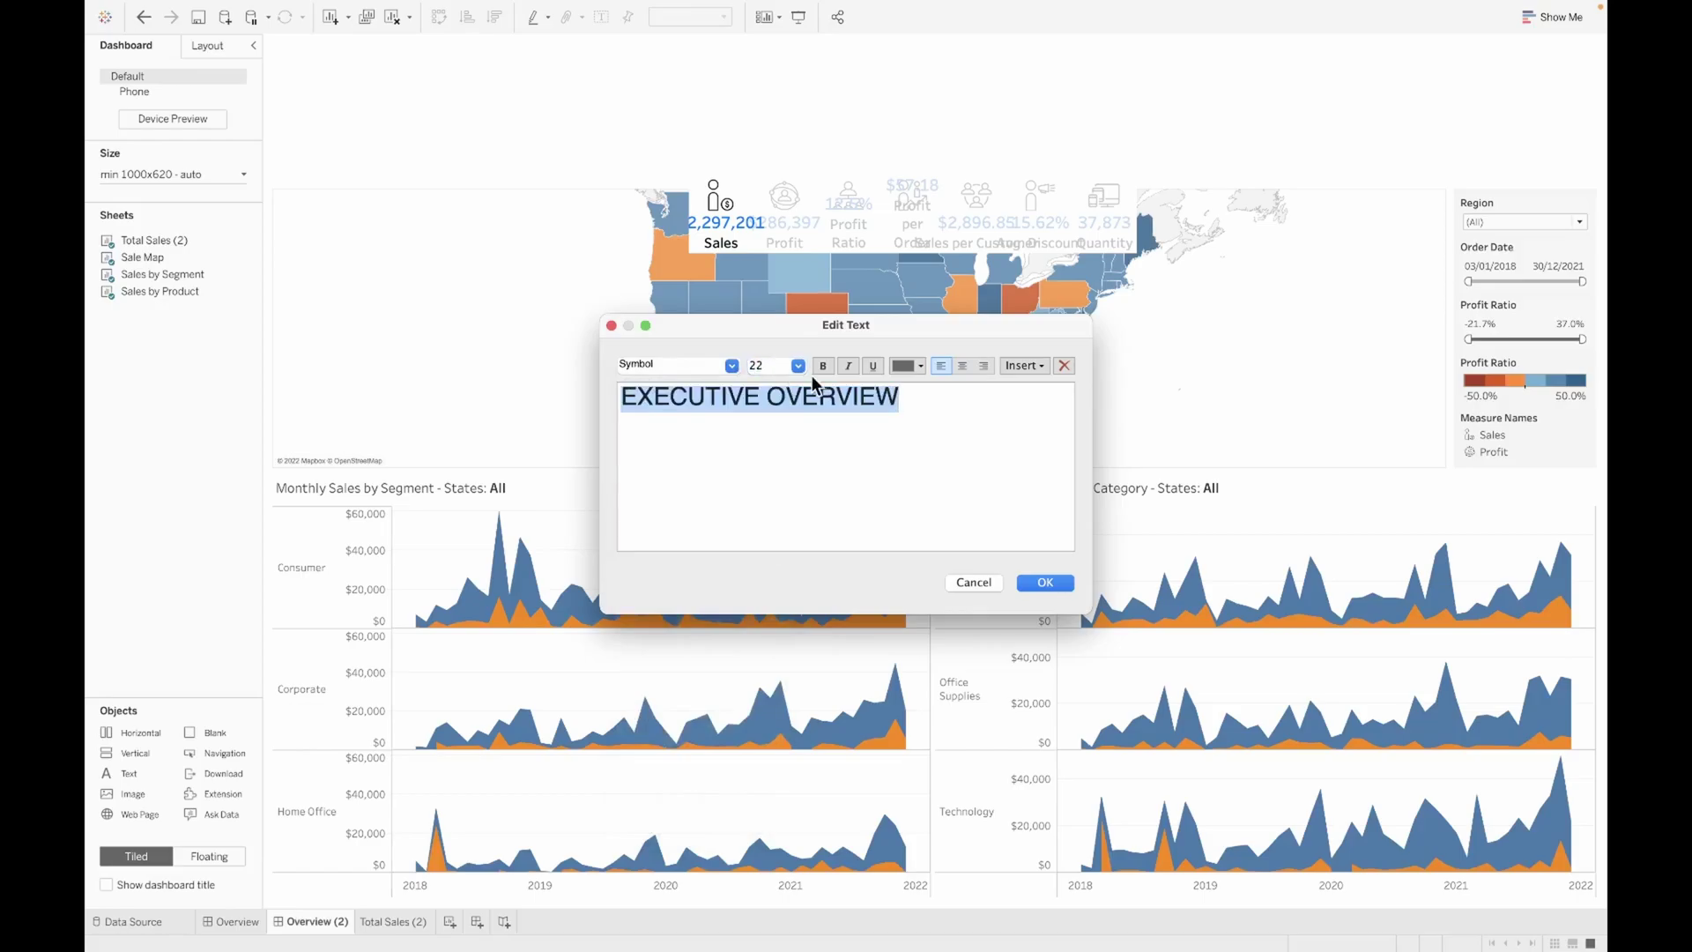
{"action": "left_click", "coordinate": [908, 365]}
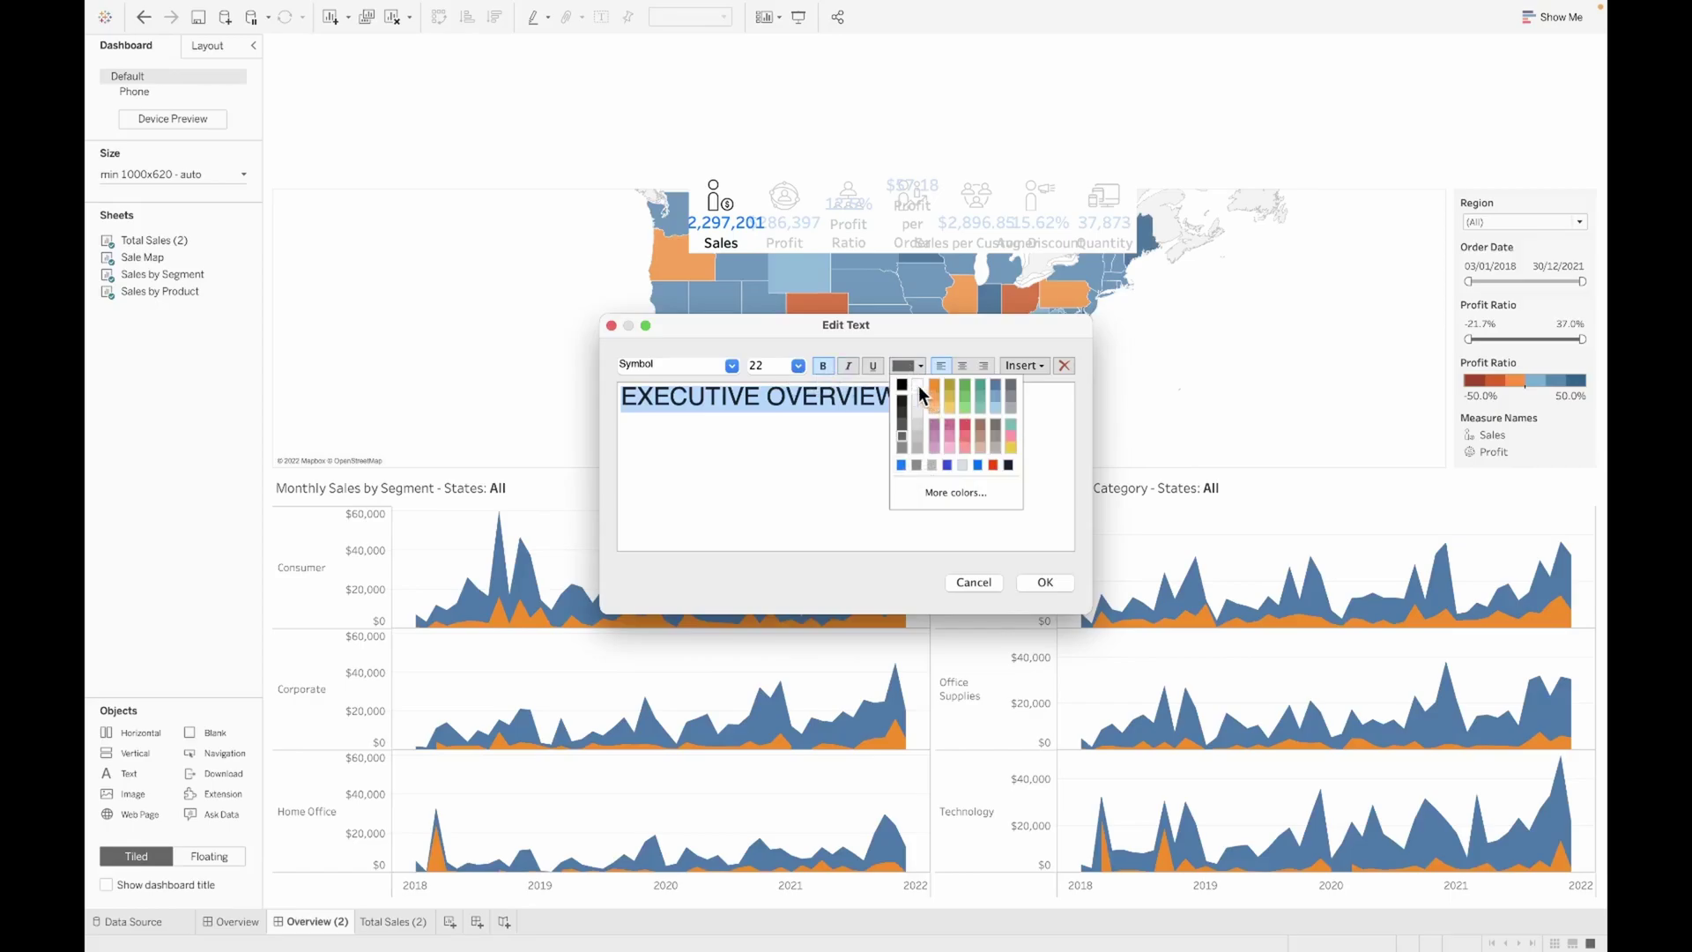
{"action": "left_click", "coordinate": [918, 385]}
{"action": "left_click", "coordinate": [962, 364]}
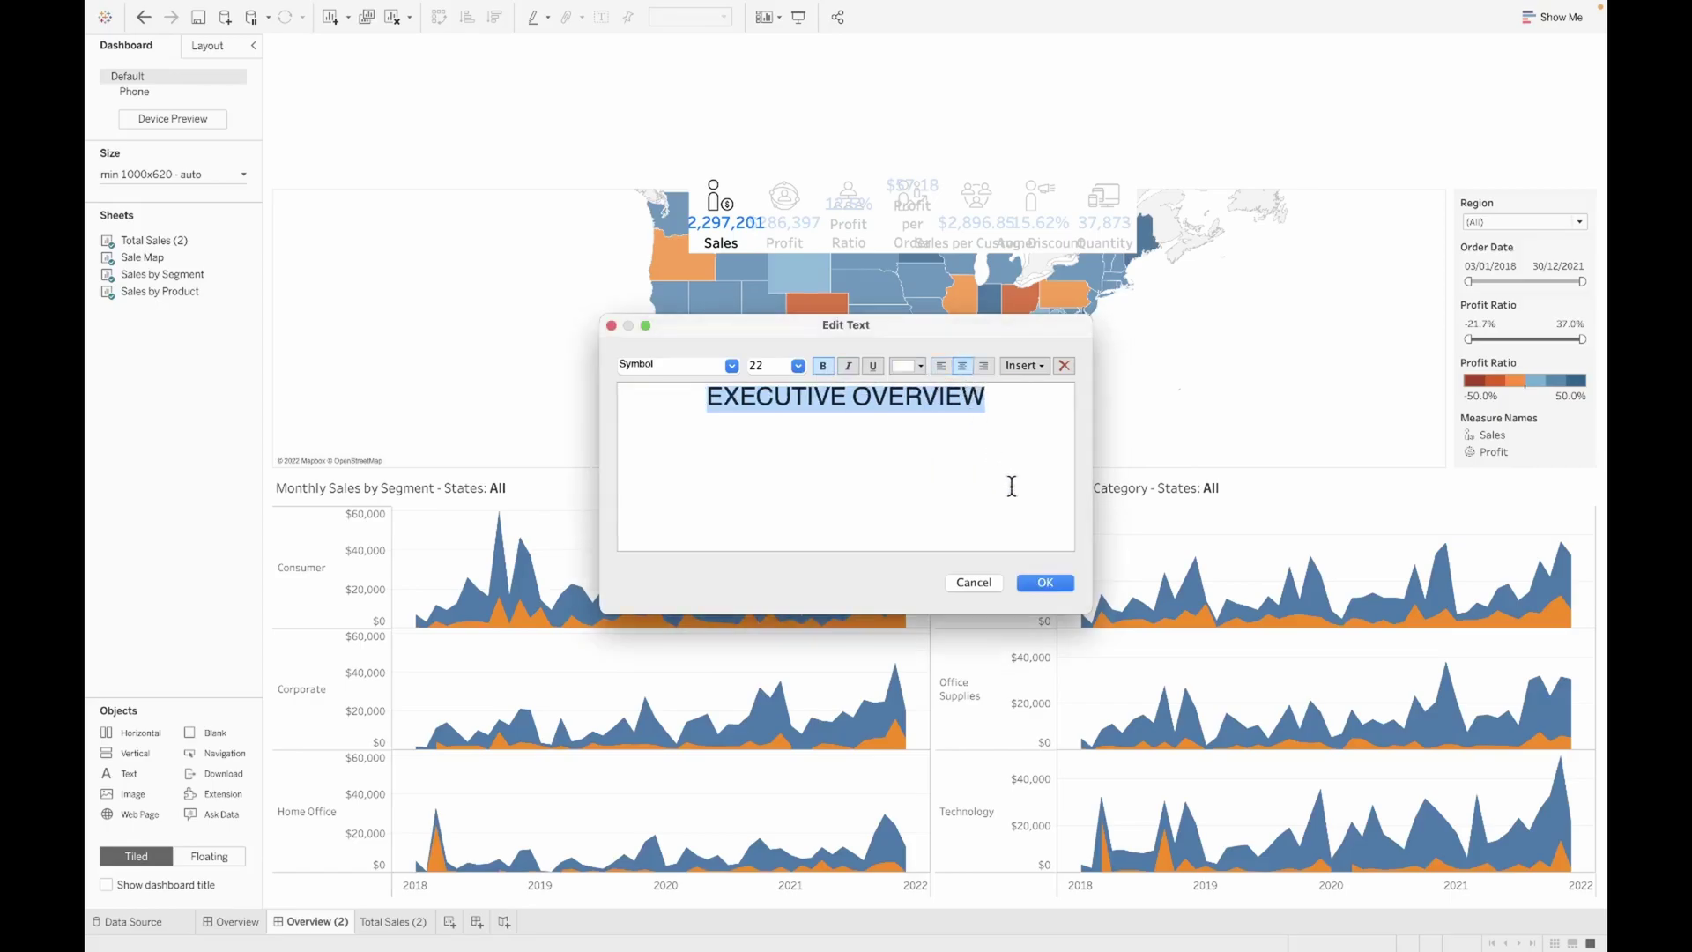
{"action": "left_click", "coordinate": [1044, 583]}
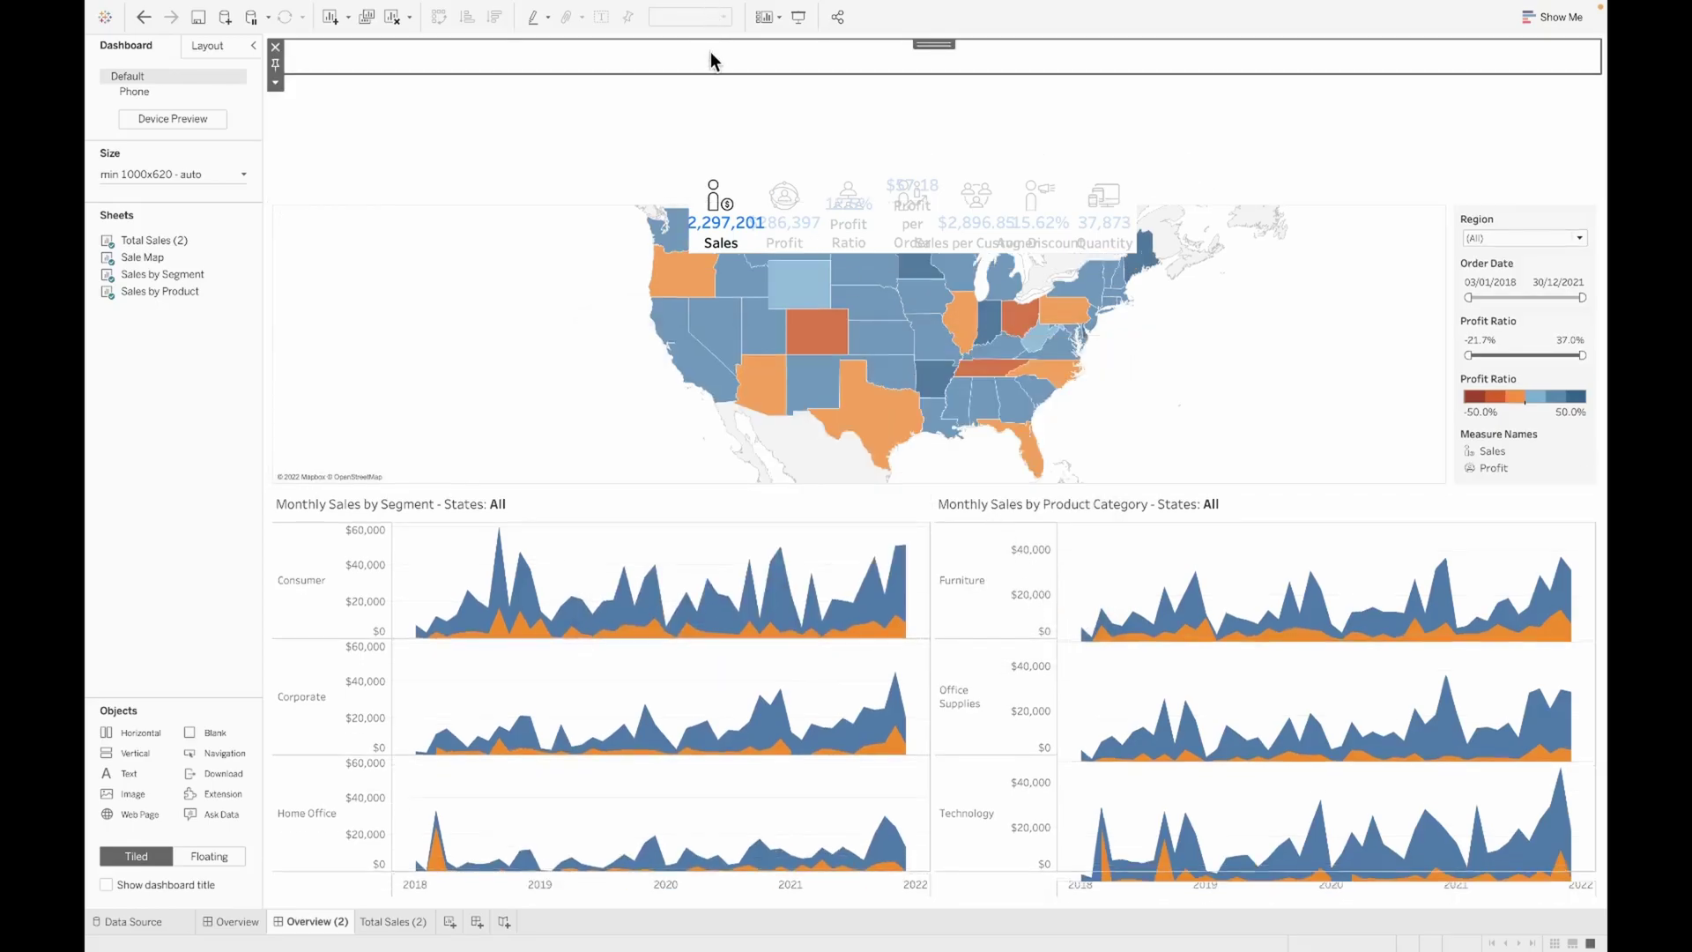
Give the title a black background, 0 outer padding on all sides, and a taller band
{"action": "left_click", "coordinate": [208, 45]}
{"action": "left_click", "coordinate": [203, 343]}
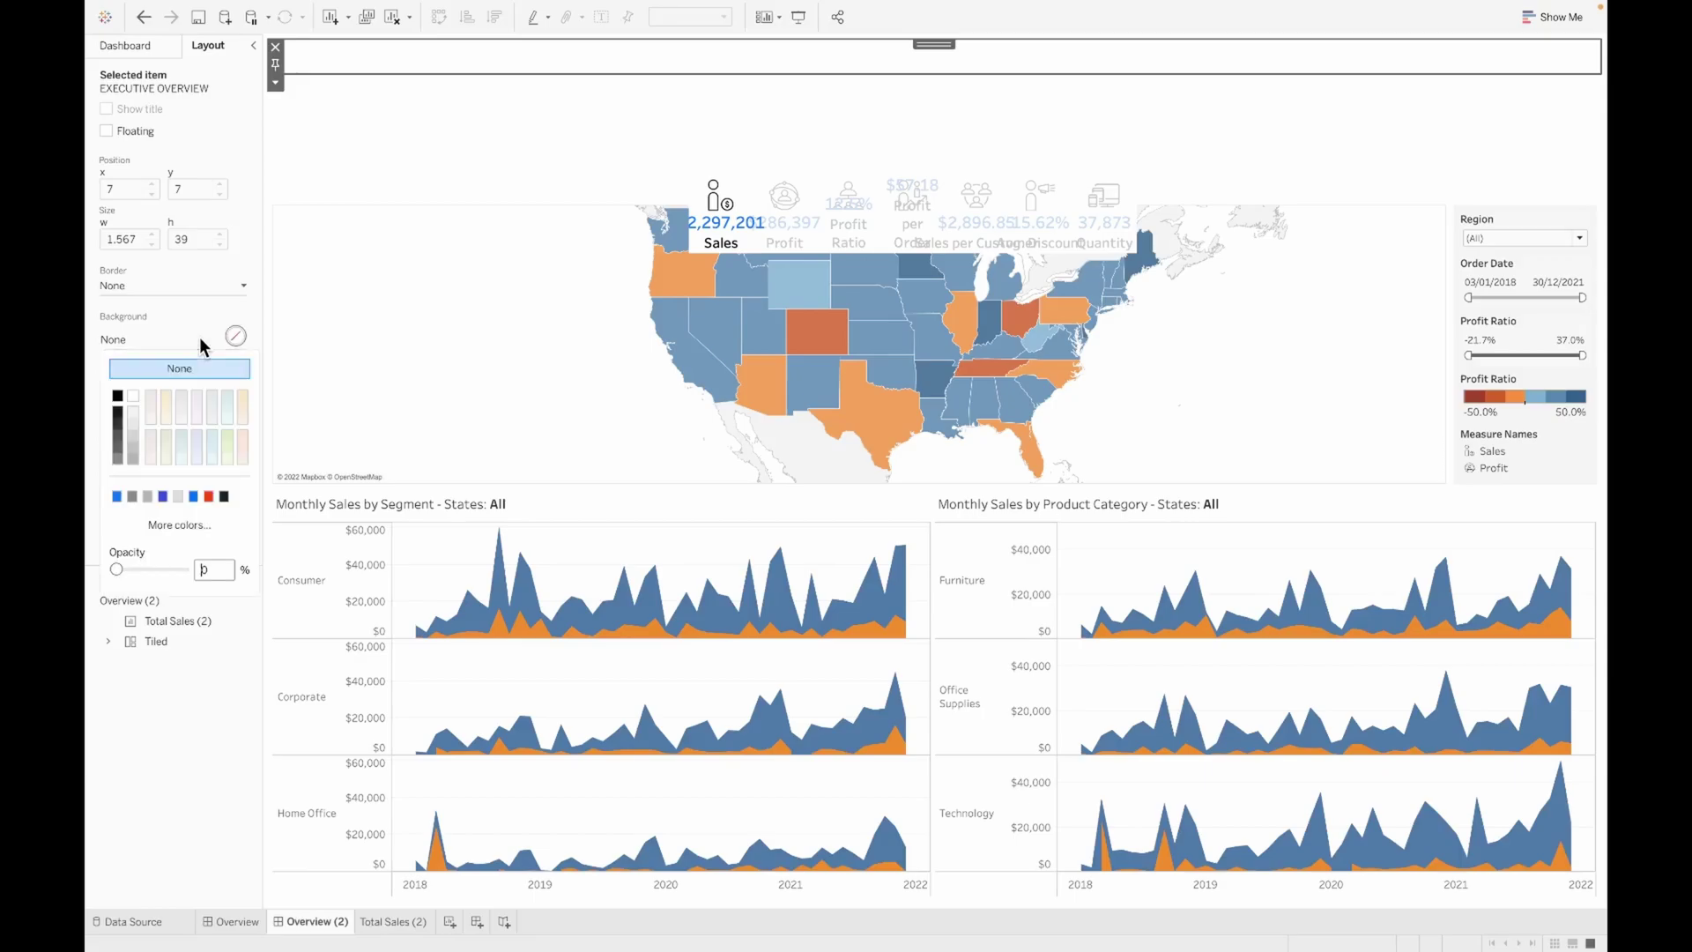
{"action": "left_click", "coordinate": [122, 401]}
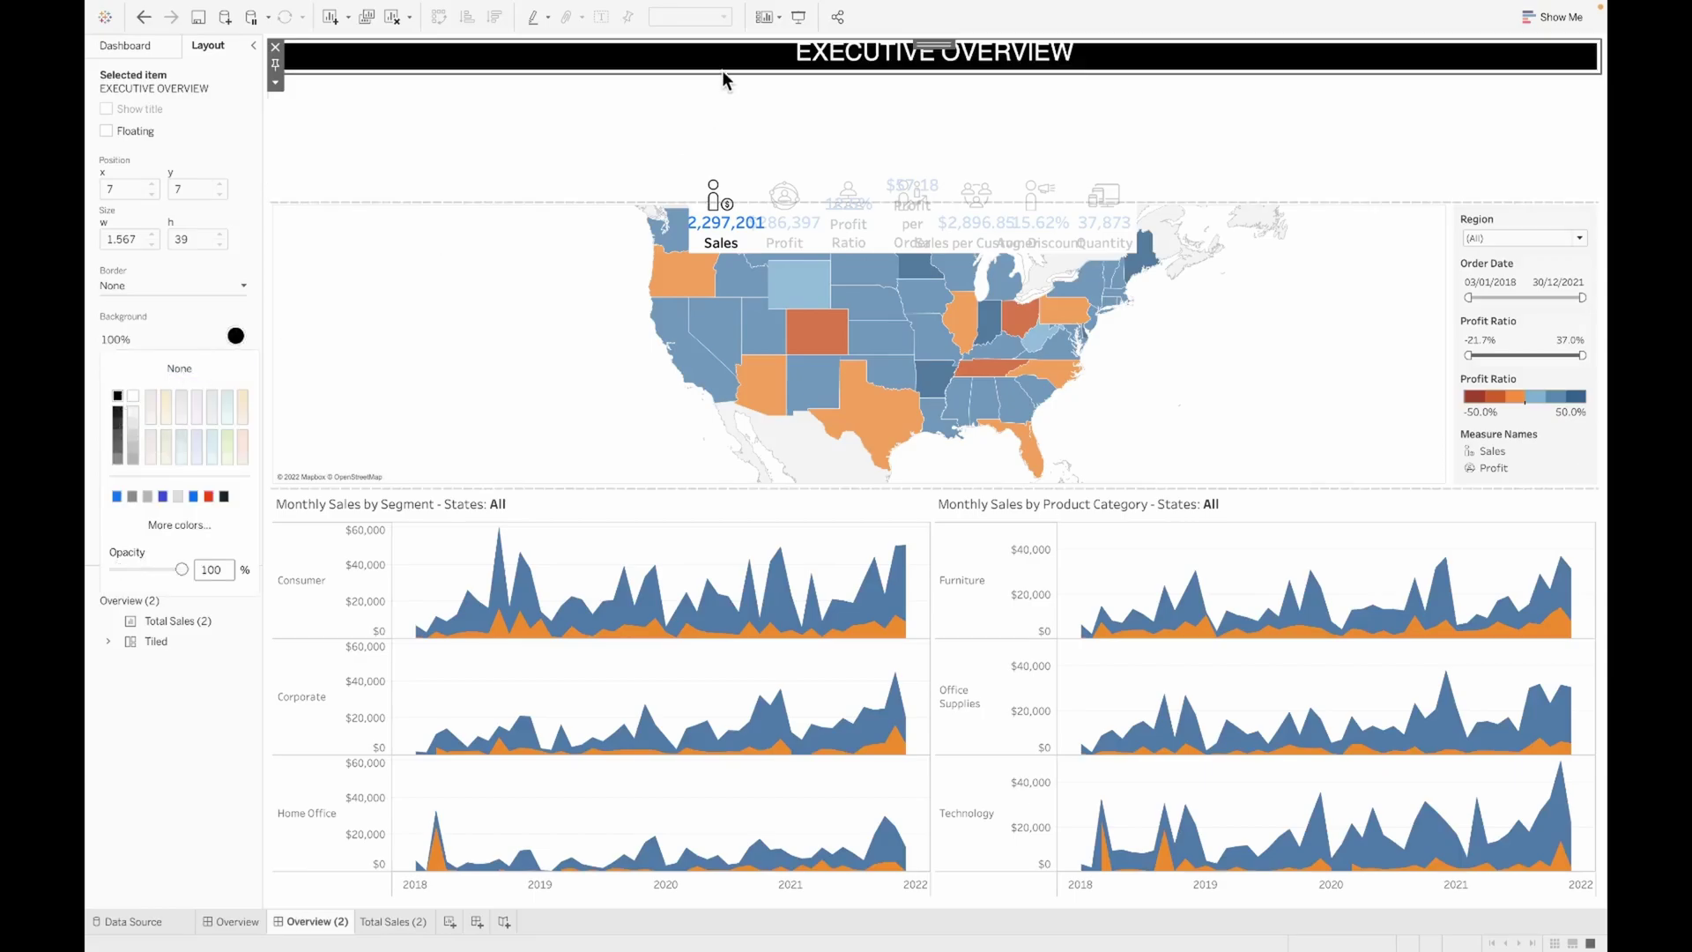
{"action": "left_click", "coordinate": [132, 326]}
{"action": "left_click", "coordinate": [163, 410]}
{"action": "type", "text": "0"}
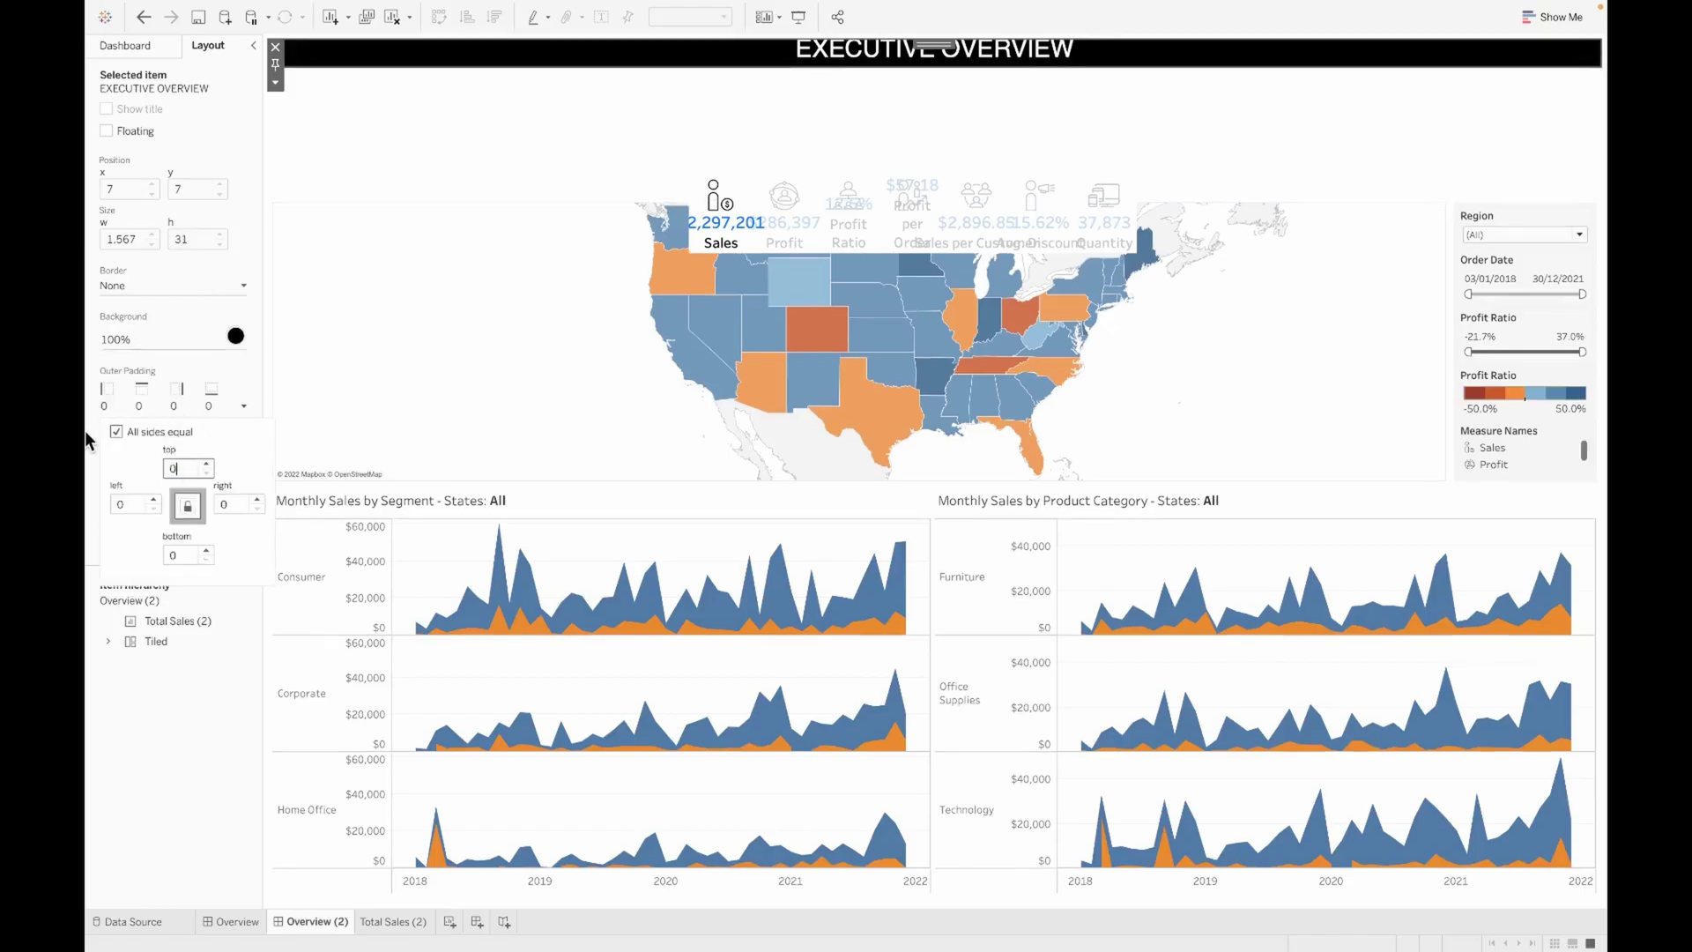
{"action": "left_click", "coordinate": [693, 60]}
{"action": "left_click_drag", "start_coordinate": [684, 65], "coordinate": [686, 86]}
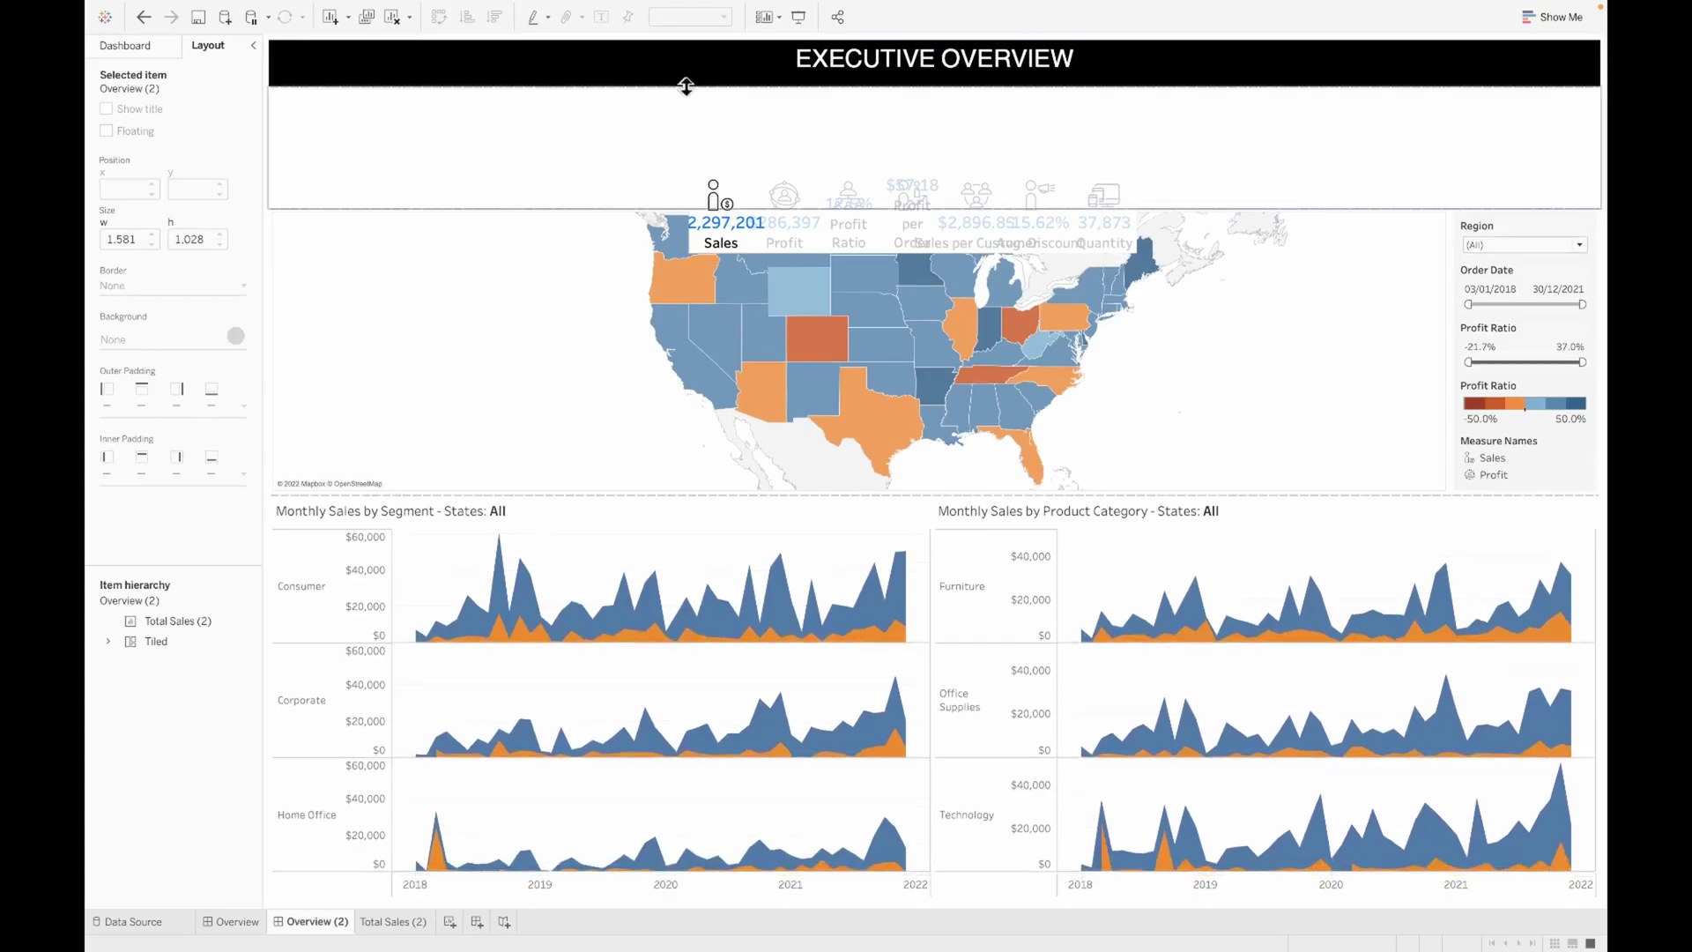
Change the EXECUTIVE OVERVIEW heading to 26-pt Tableau Medium
{"action": "double_click", "coordinate": [551, 56]}
{"action": "key", "text": "super+a"}
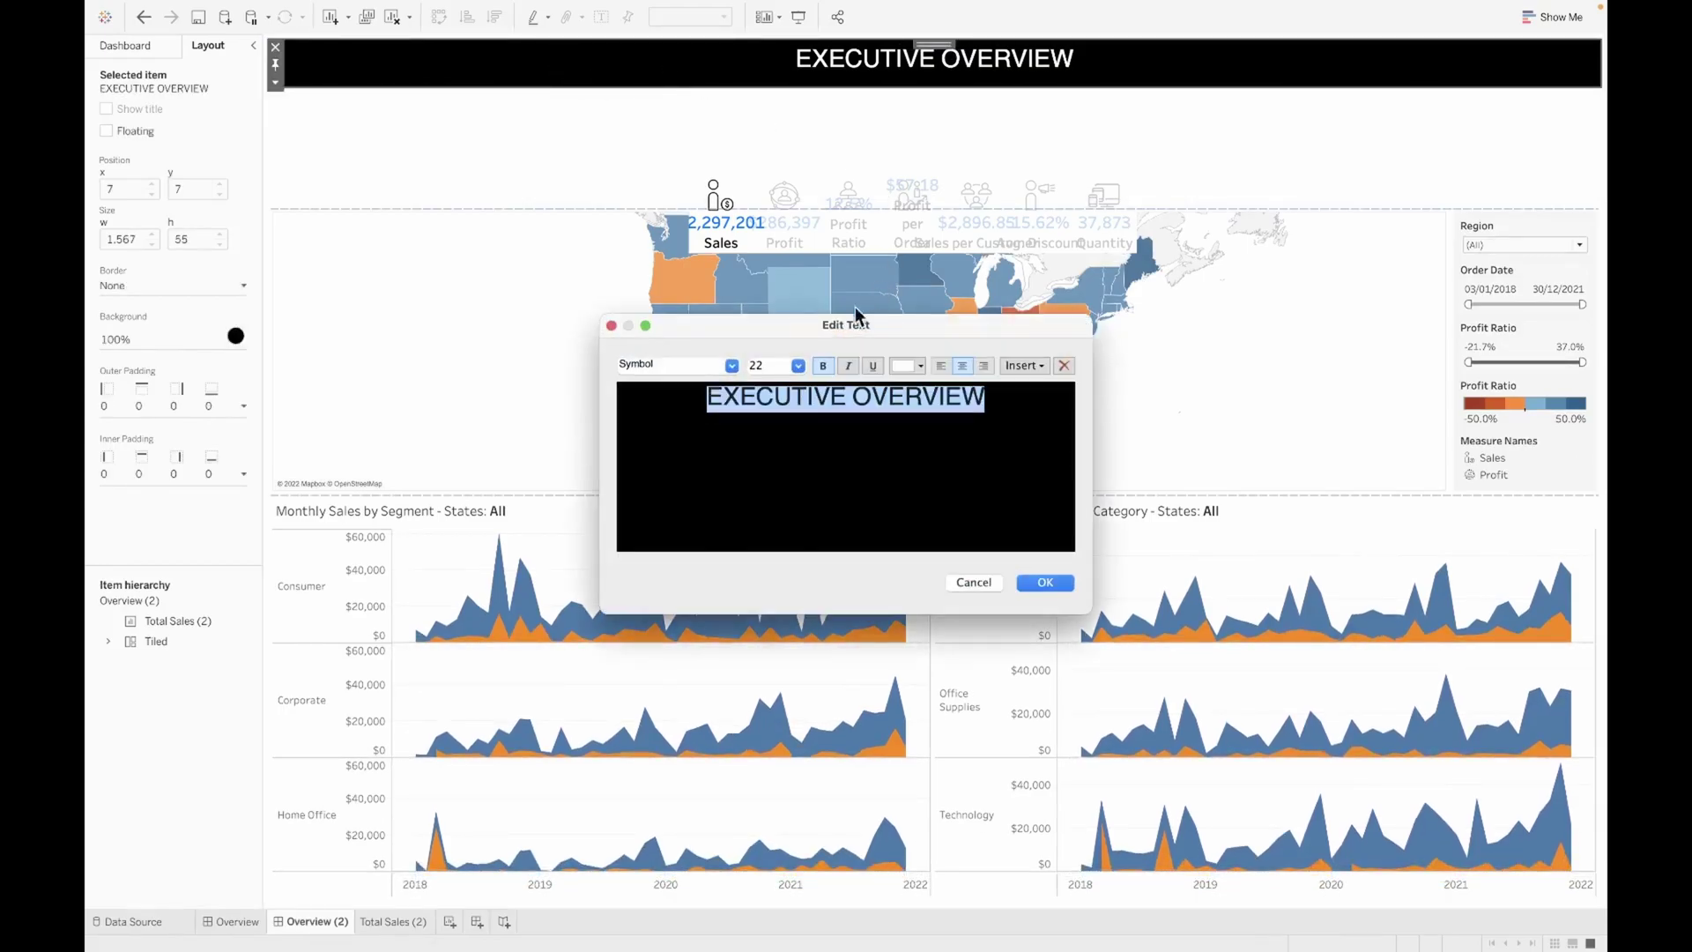
{"action": "left_click", "coordinate": [799, 365]}
{"action": "left_click", "coordinate": [780, 543]}
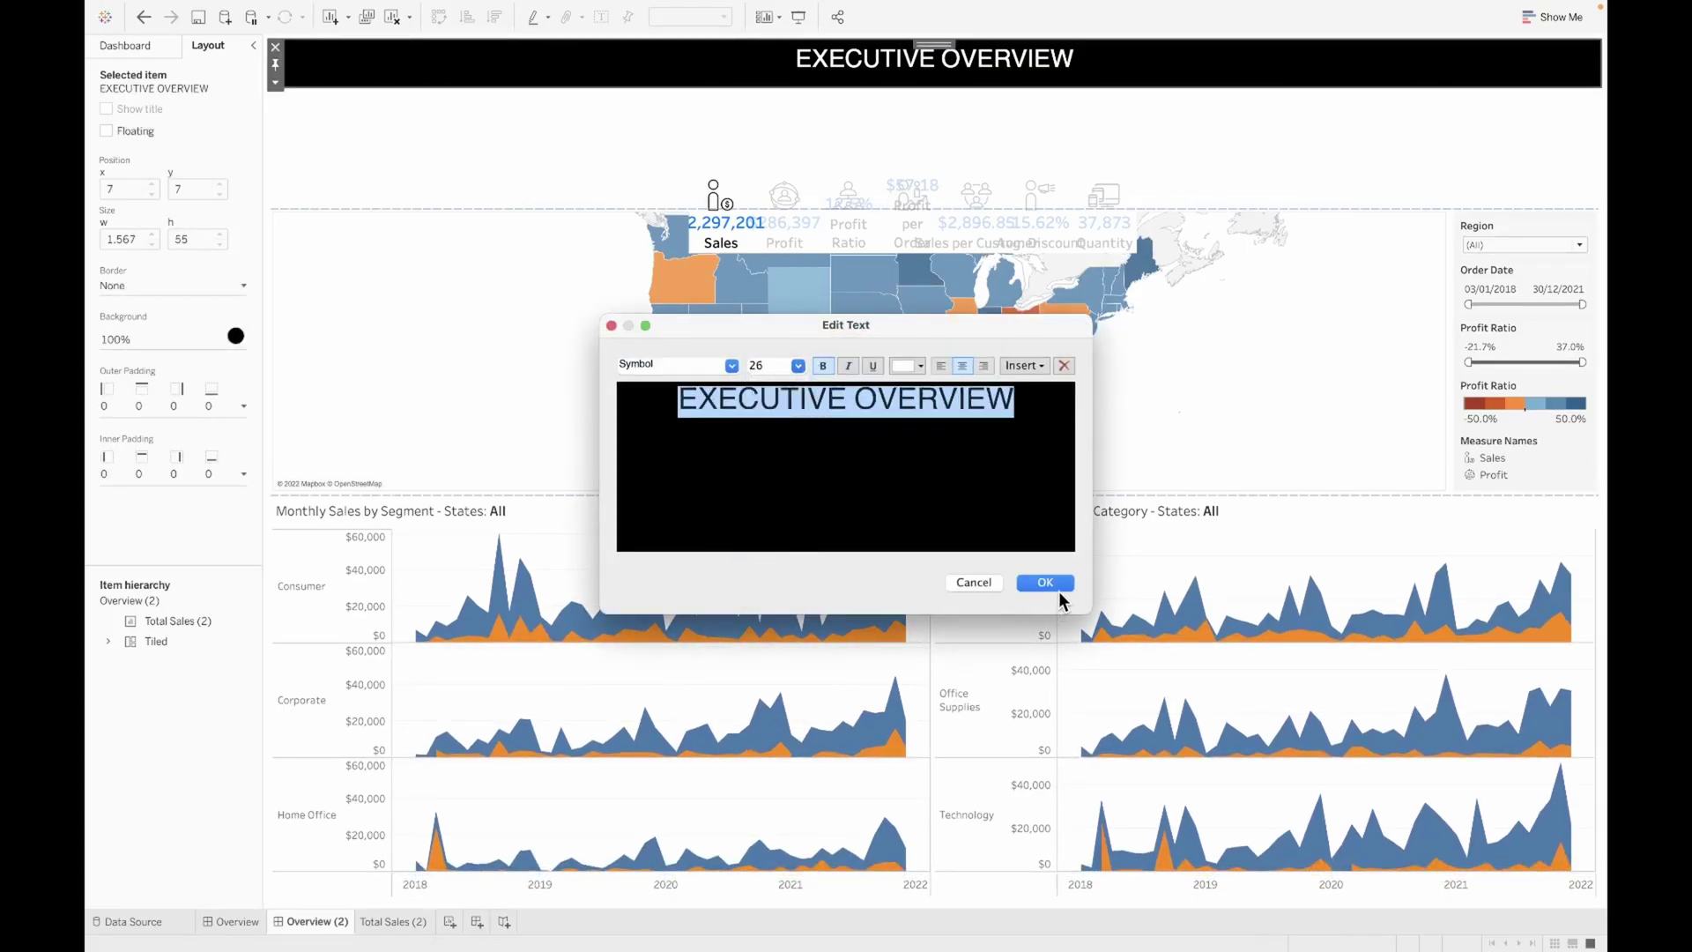
{"action": "left_click", "coordinate": [706, 365]}
{"action": "key", "text": "Return"}
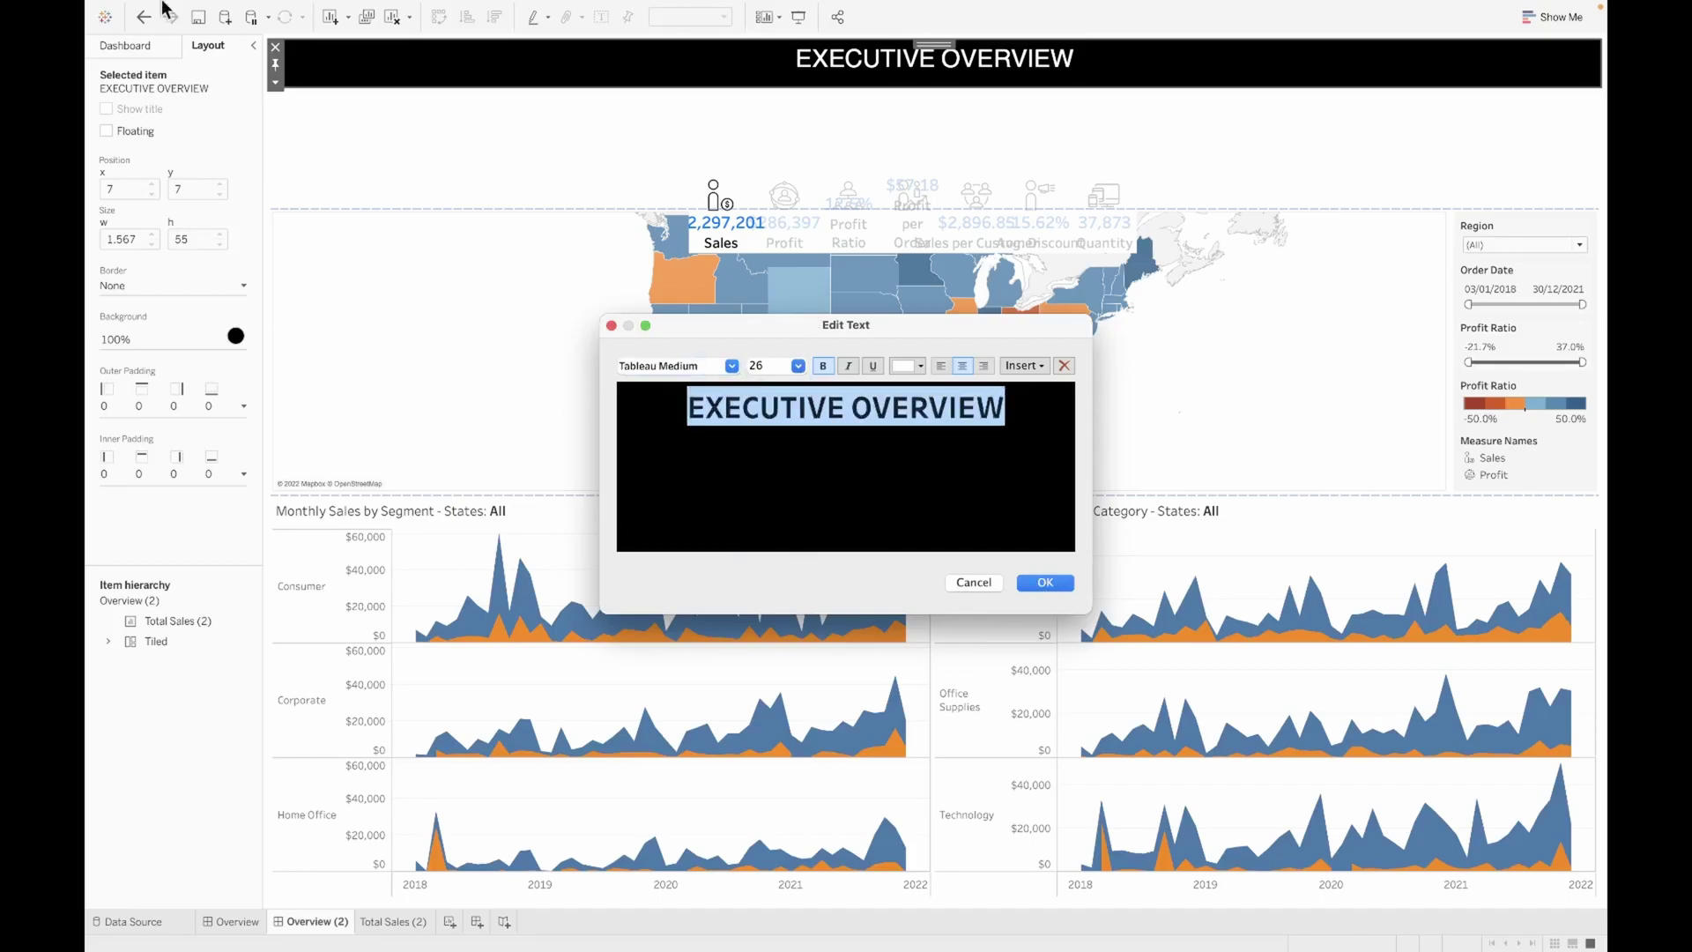
{"action": "left_click", "coordinate": [1064, 584]}
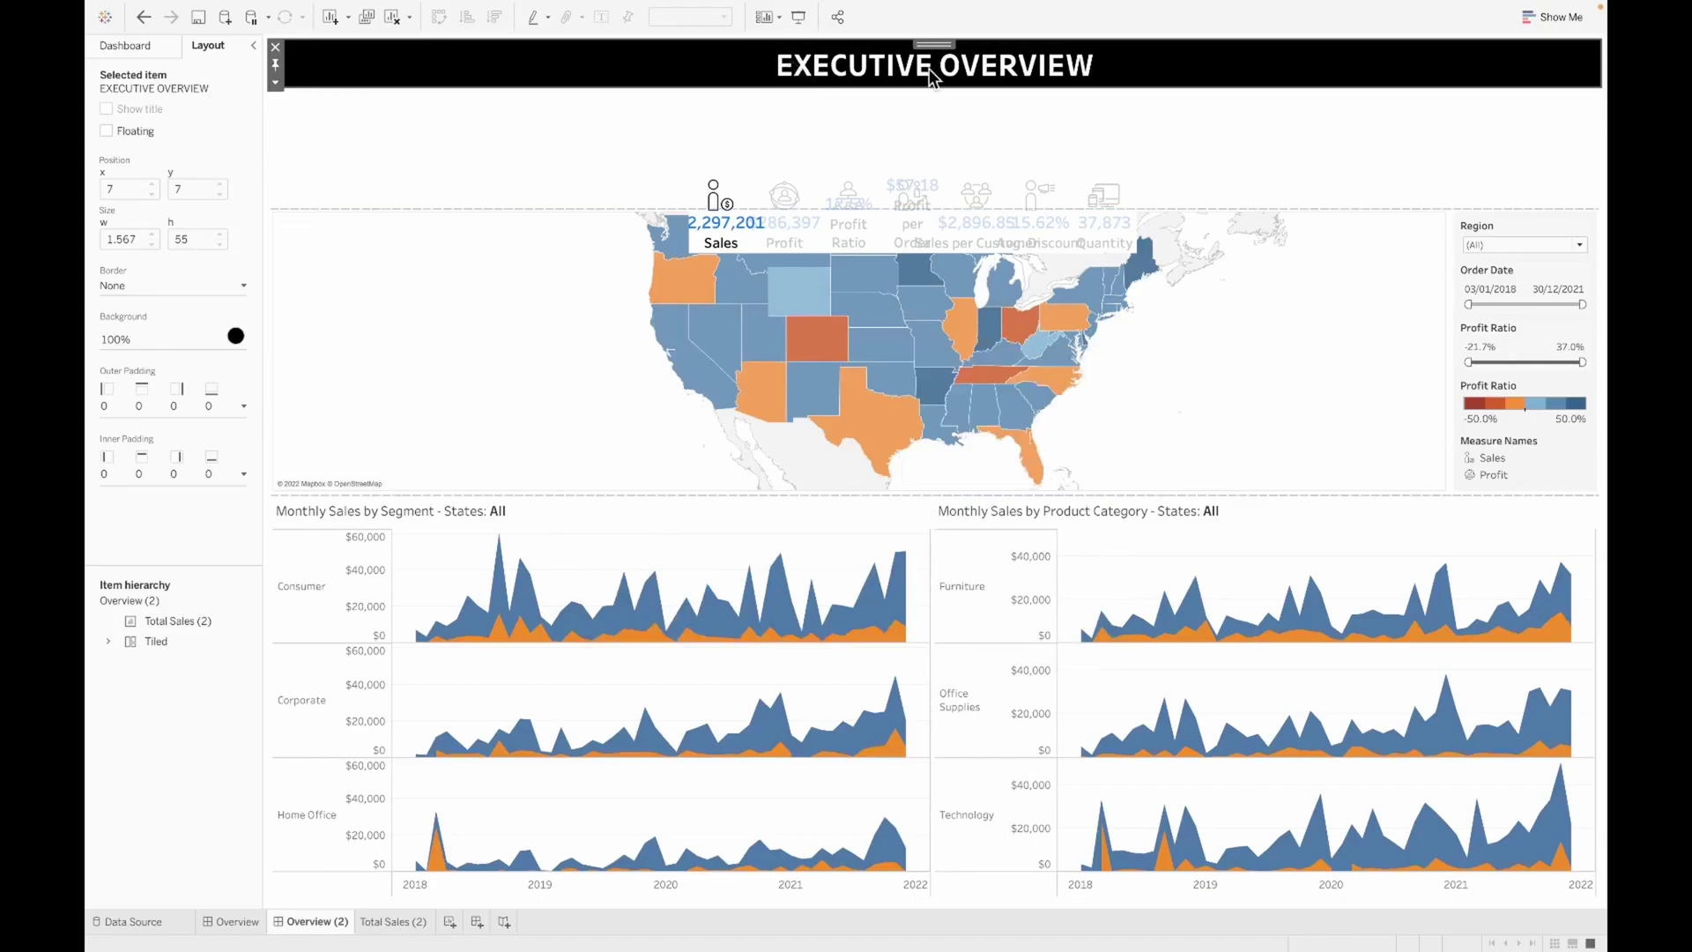
Push the main layout lower, move the floating KPI row under the title, and widen it to 1,217
{"action": "left_click", "coordinate": [691, 173]}
{"action": "left_click_drag", "start_coordinate": [582, 211], "coordinate": [581, 228]}
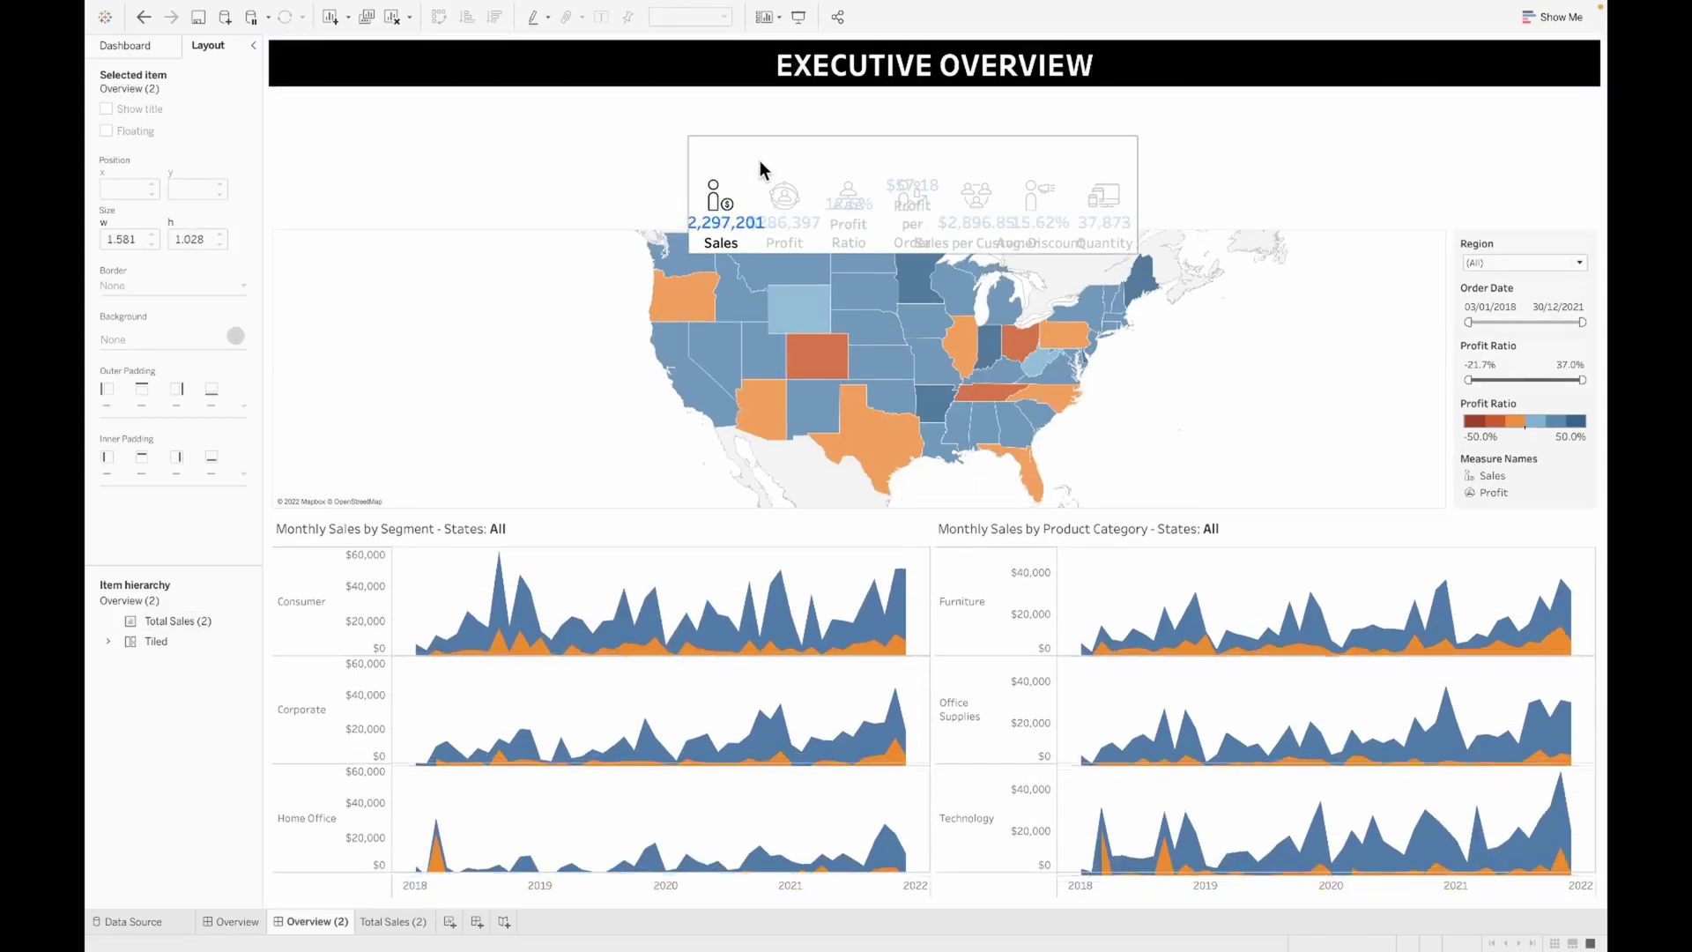
{"action": "left_click", "coordinate": [816, 137]}
{"action": "left_click_drag", "start_coordinate": [897, 133], "coordinate": [589, 88]}
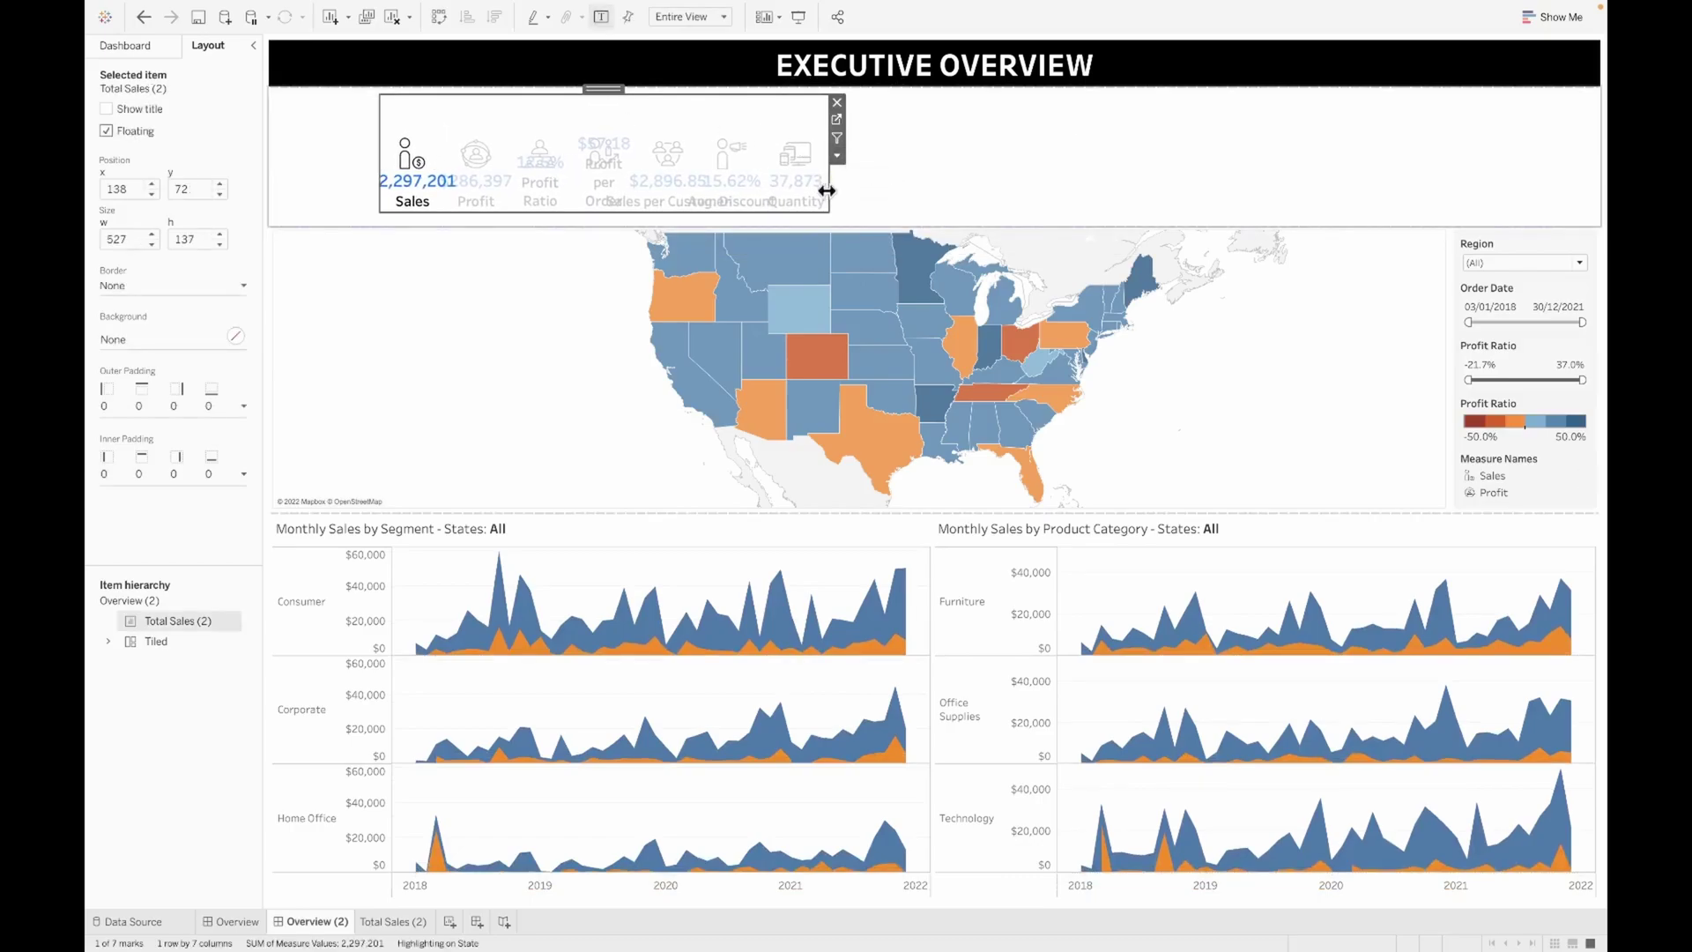
{"action": "left_click_drag", "start_coordinate": [826, 190], "coordinate": [1413, 199]}
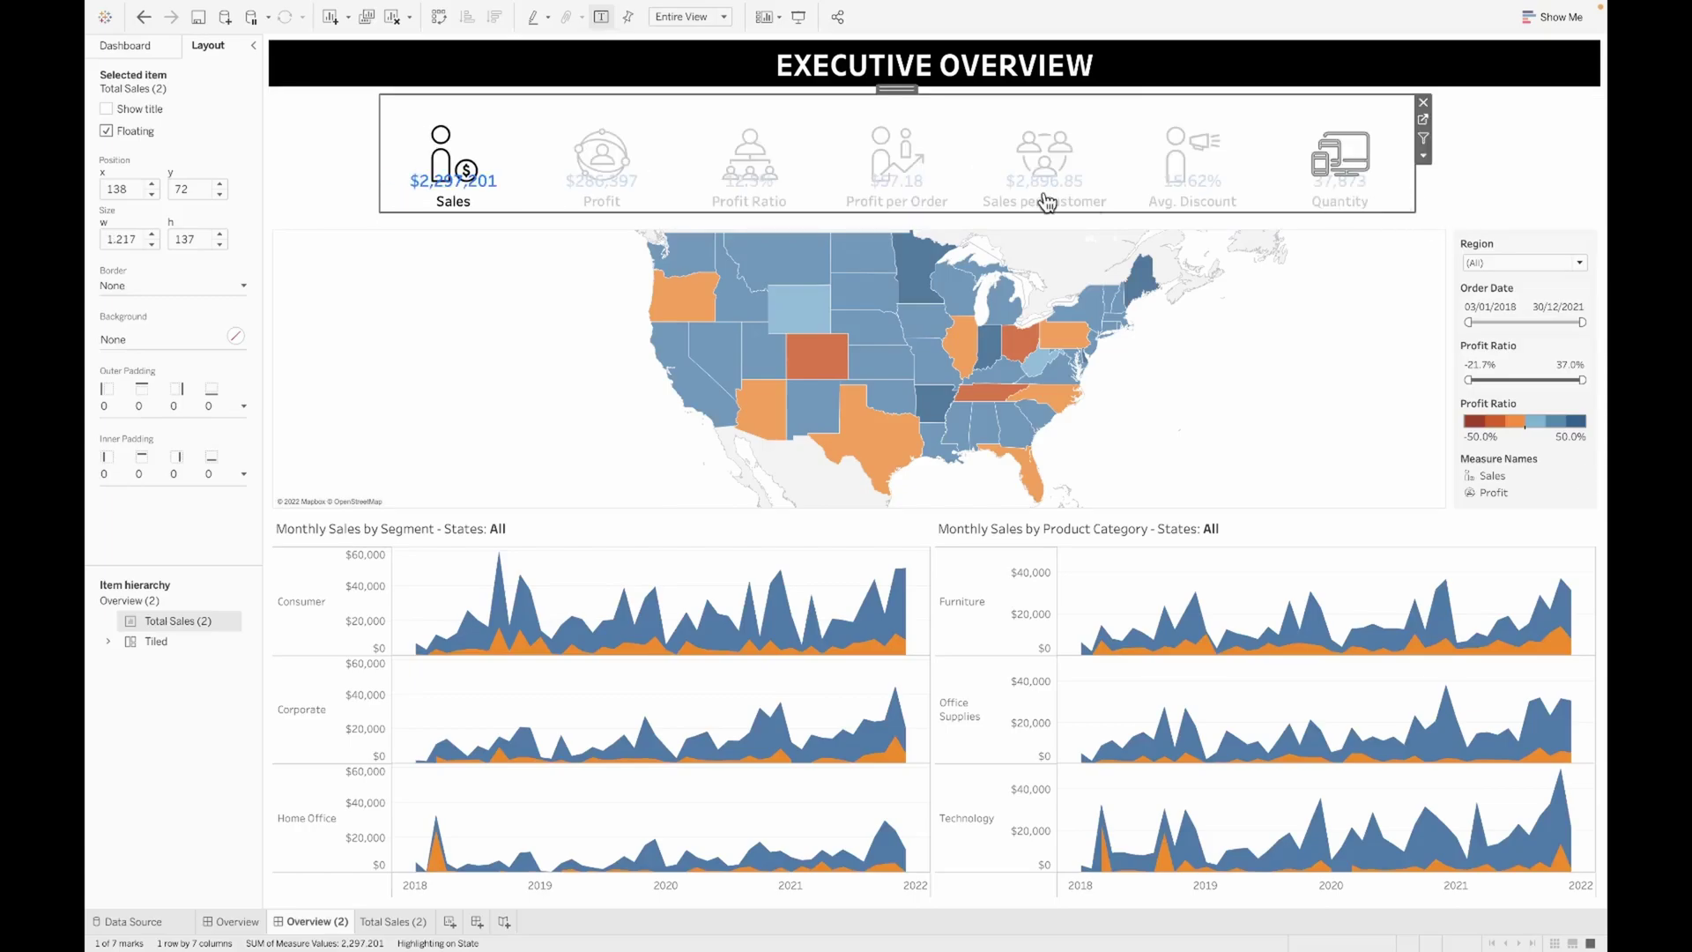
Shrink the KPI icons' mark size, then raise the KPI row to y 30 over the title band
{"action": "left_click", "coordinate": [1423, 119]}
{"action": "left_click", "coordinate": [380, 328]}
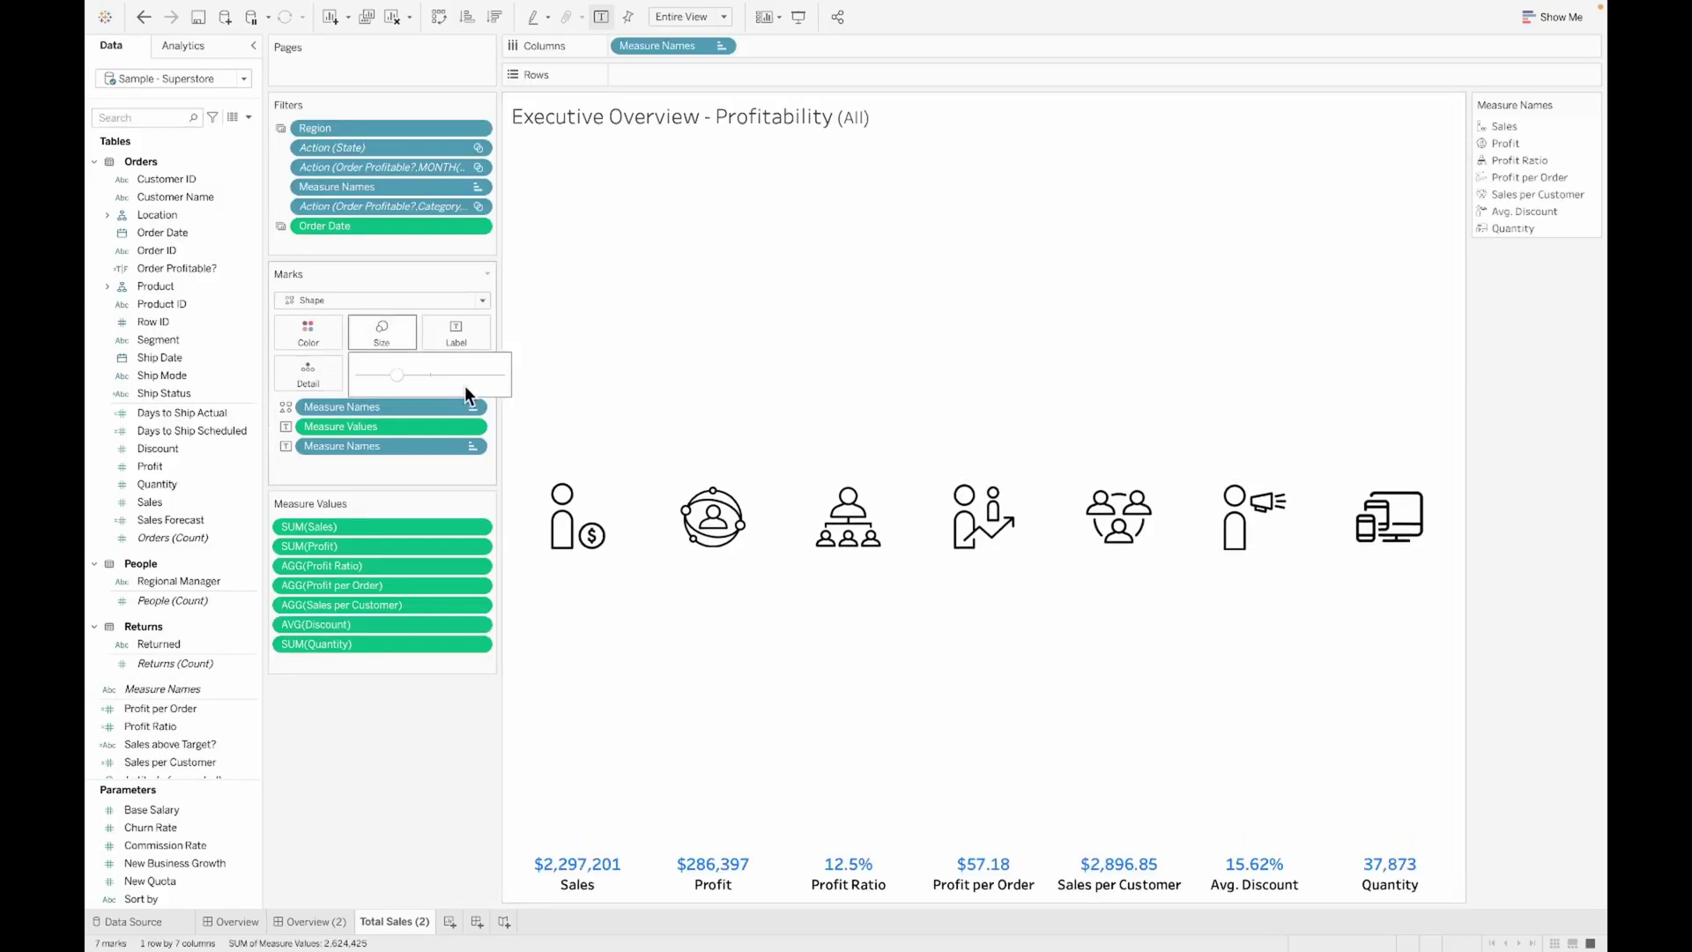
{"action": "left_click_drag", "start_coordinate": [384, 374], "coordinate": [383, 373]}
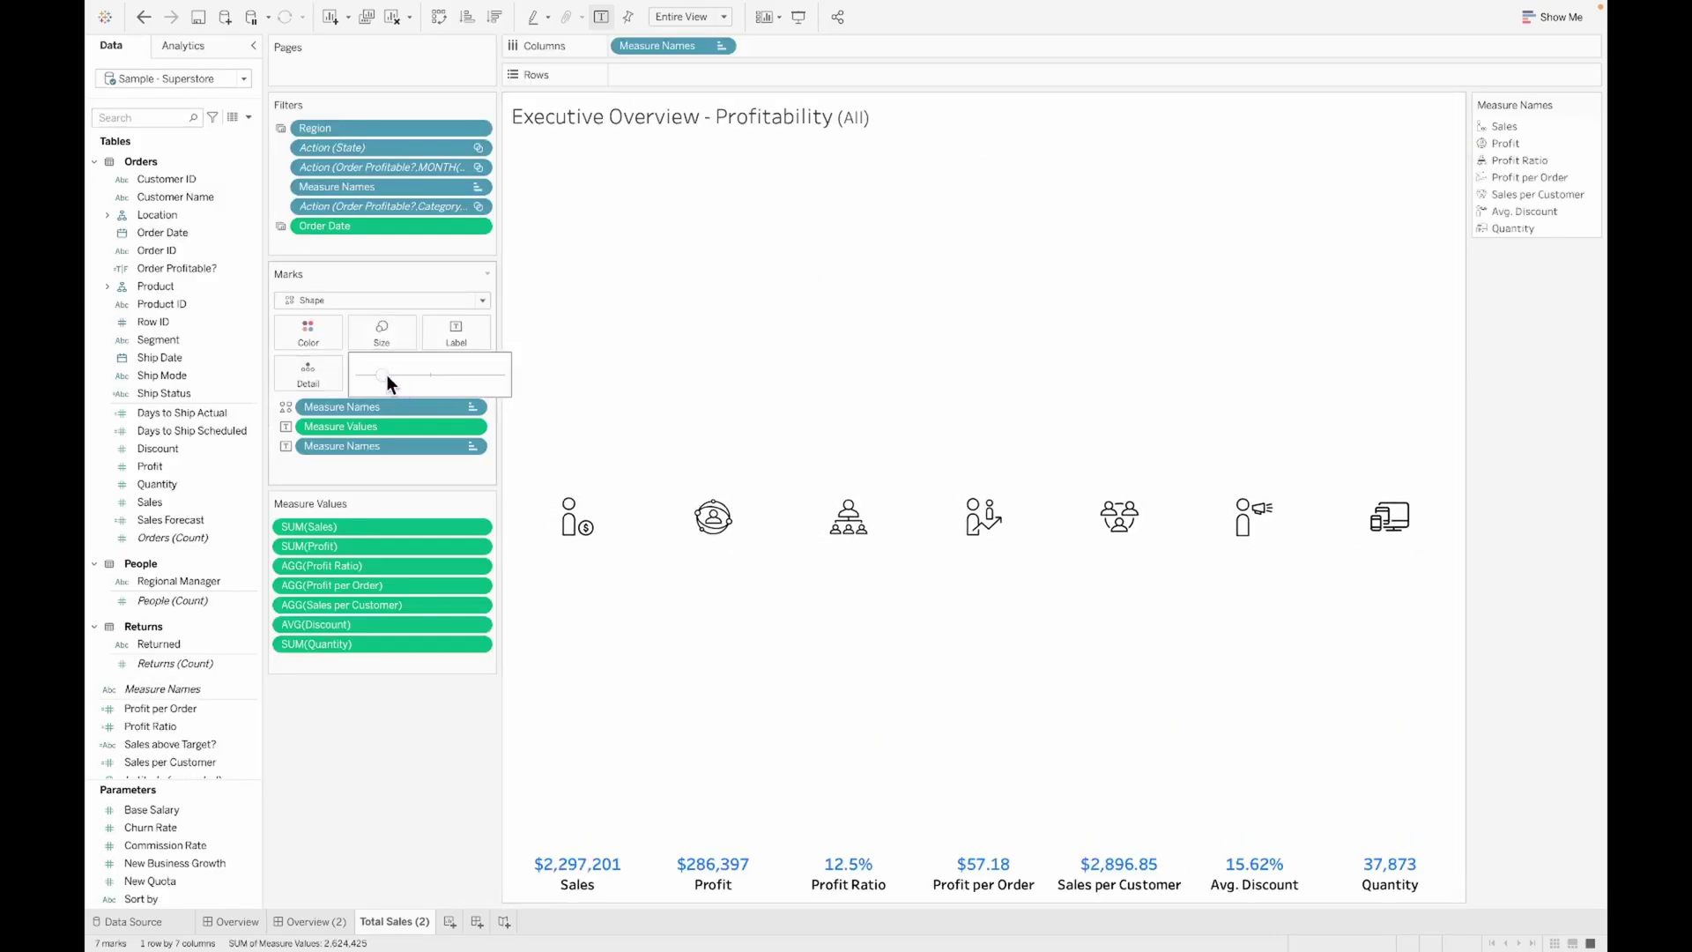
{"action": "left_click", "coordinate": [308, 921]}
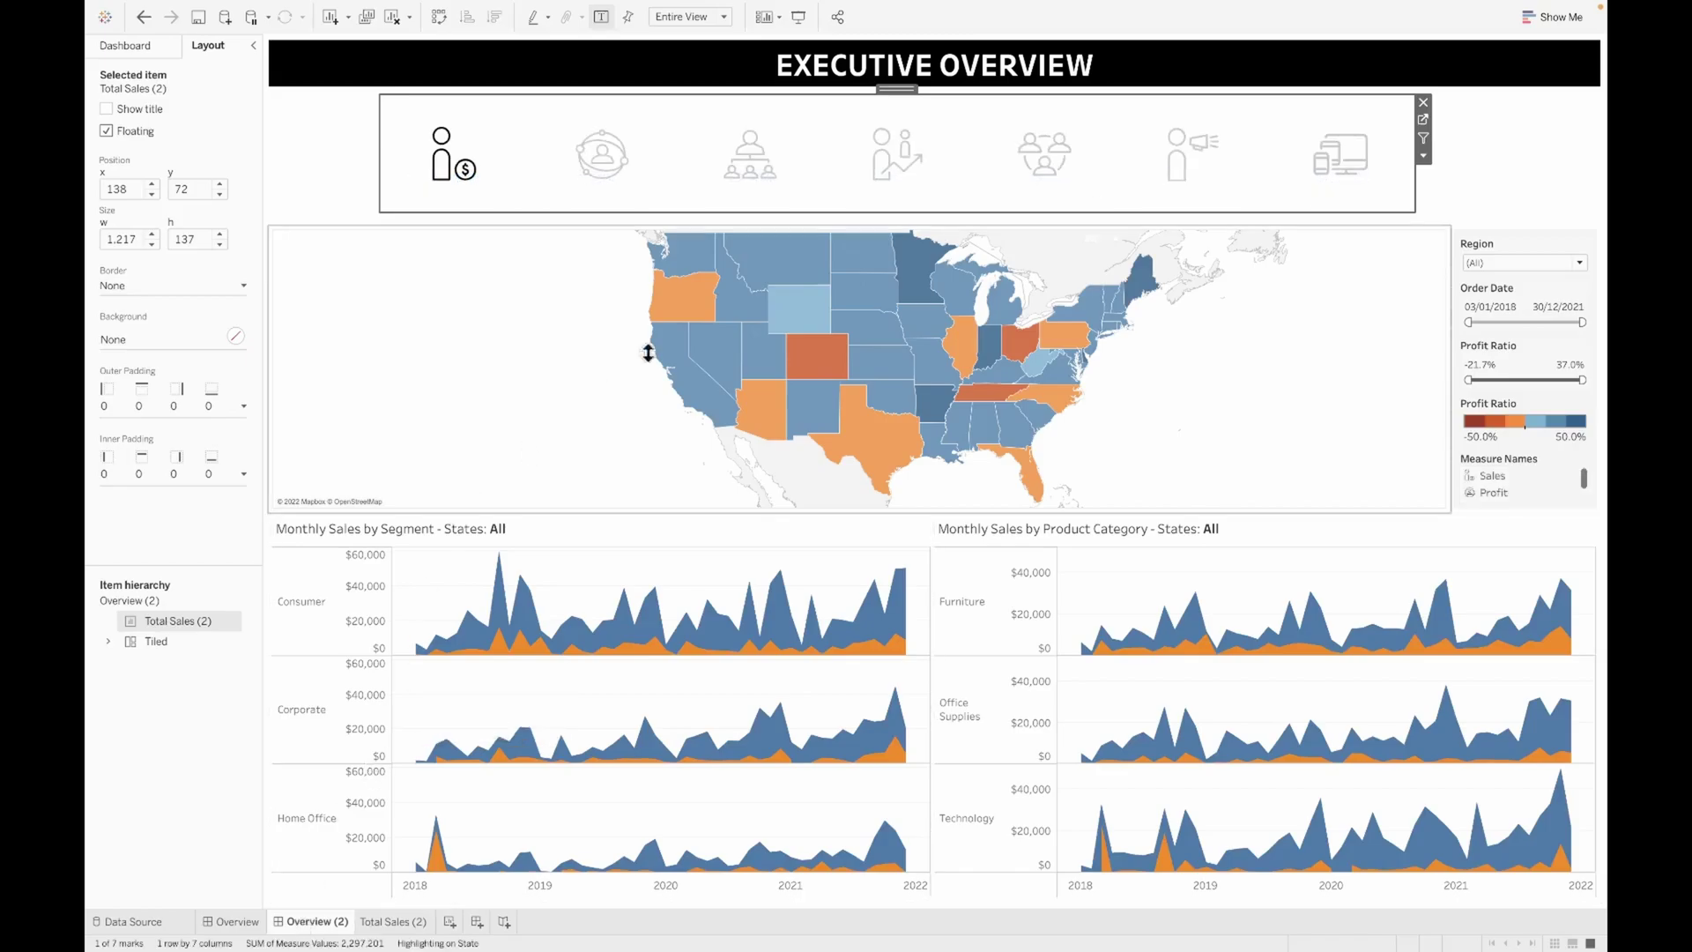
{"action": "left_click_drag", "start_coordinate": [897, 88], "coordinate": [910, 203]}
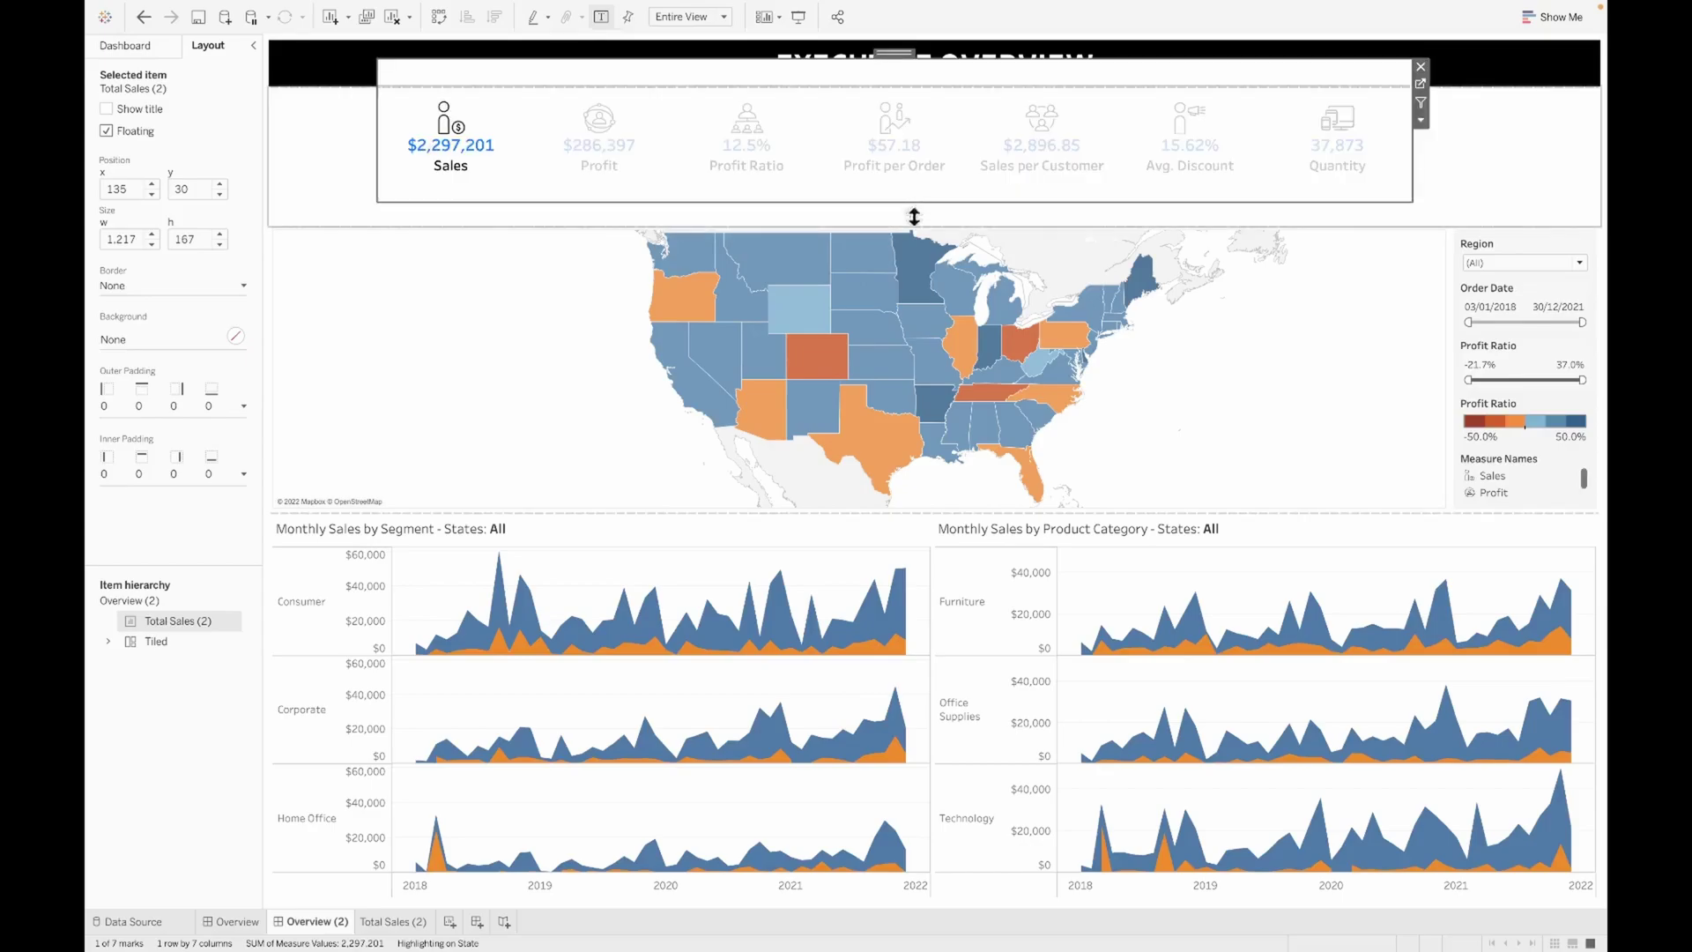
Set the KPI sheet's worksheet shading to None so the title band shows through
{"action": "right_click", "coordinate": [560, 67]}
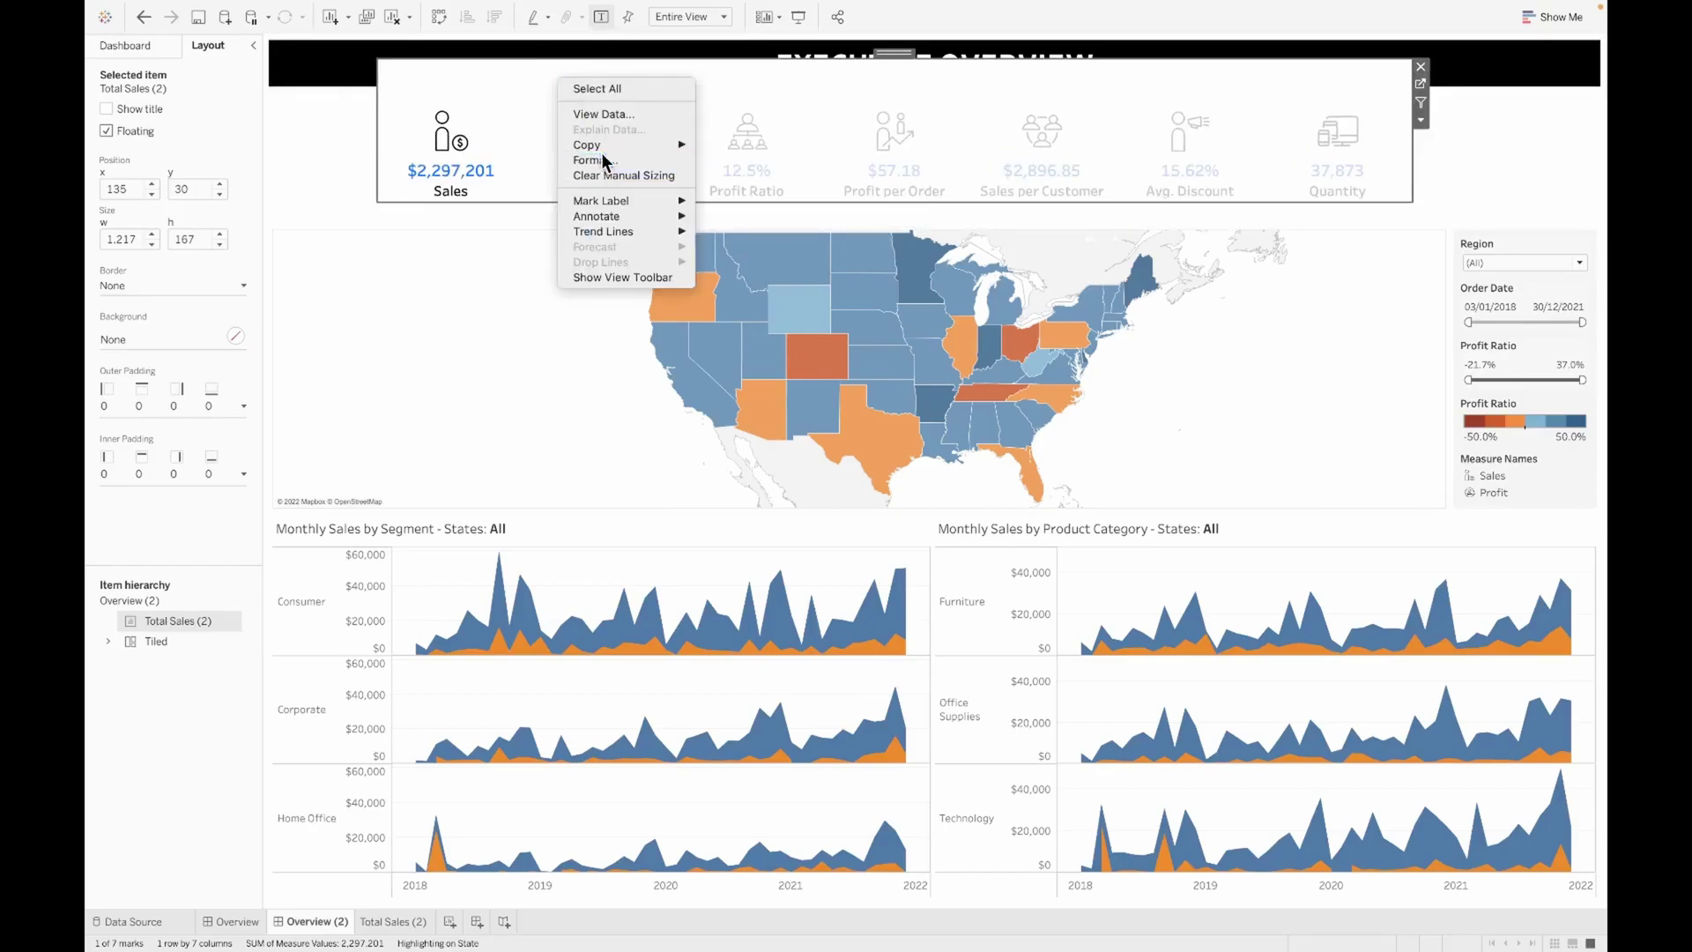
{"action": "left_click", "coordinate": [601, 152]}
{"action": "left_click", "coordinate": [148, 75]}
{"action": "left_click", "coordinate": [201, 153]}
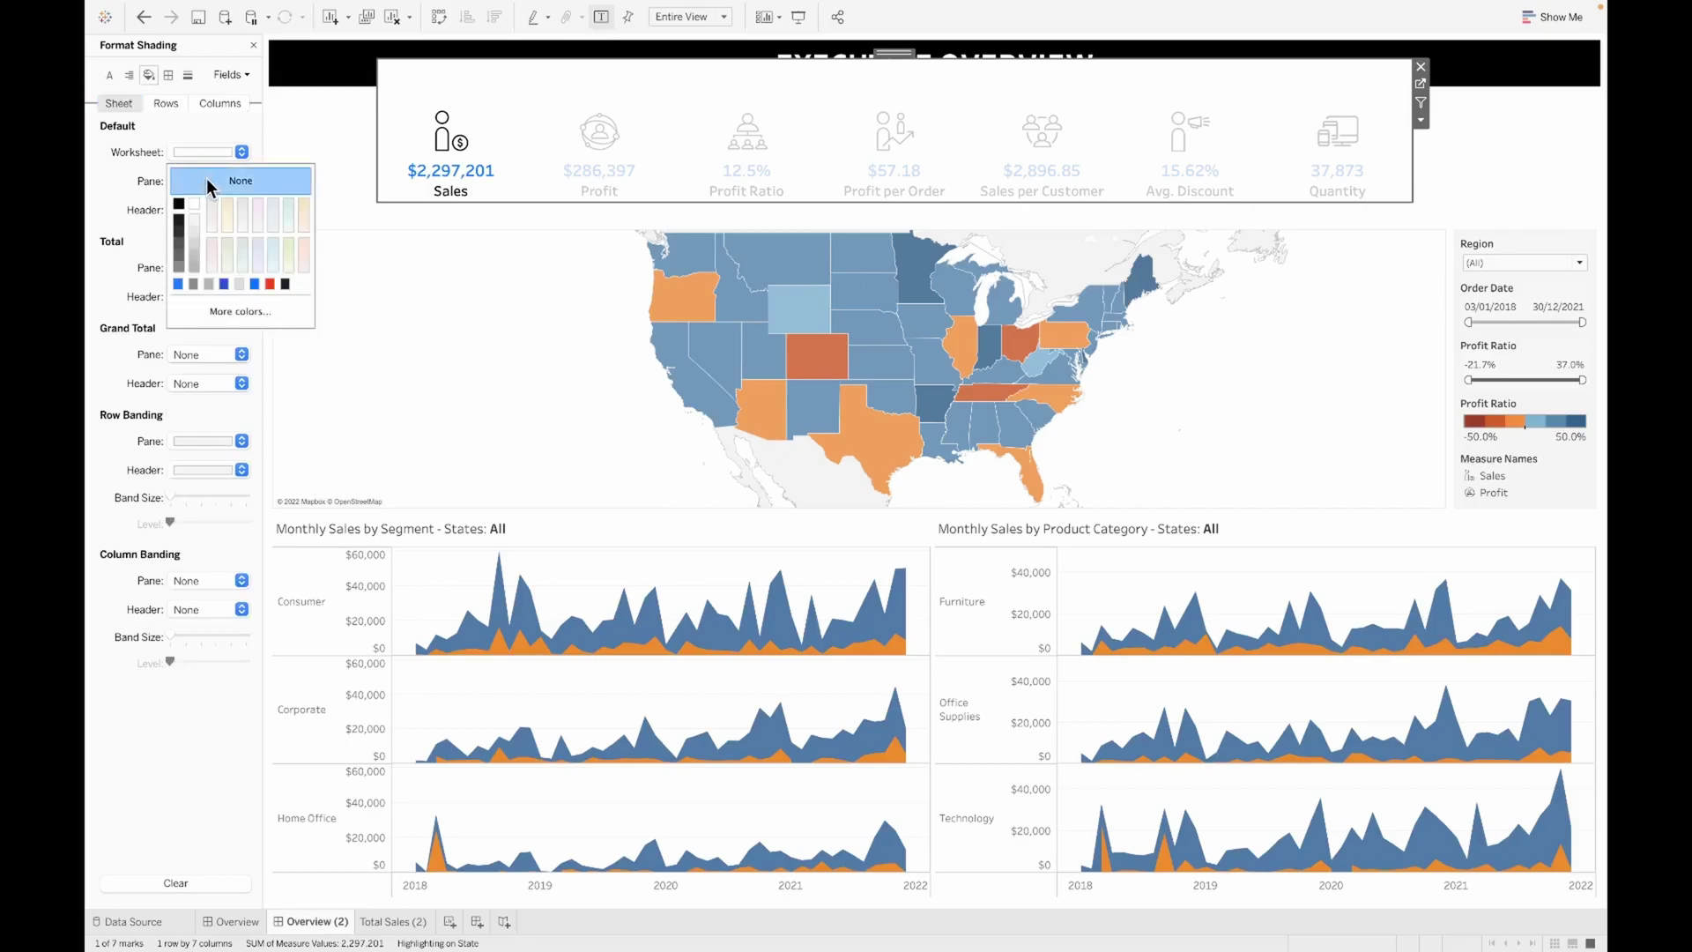
{"action": "left_click", "coordinate": [207, 177]}
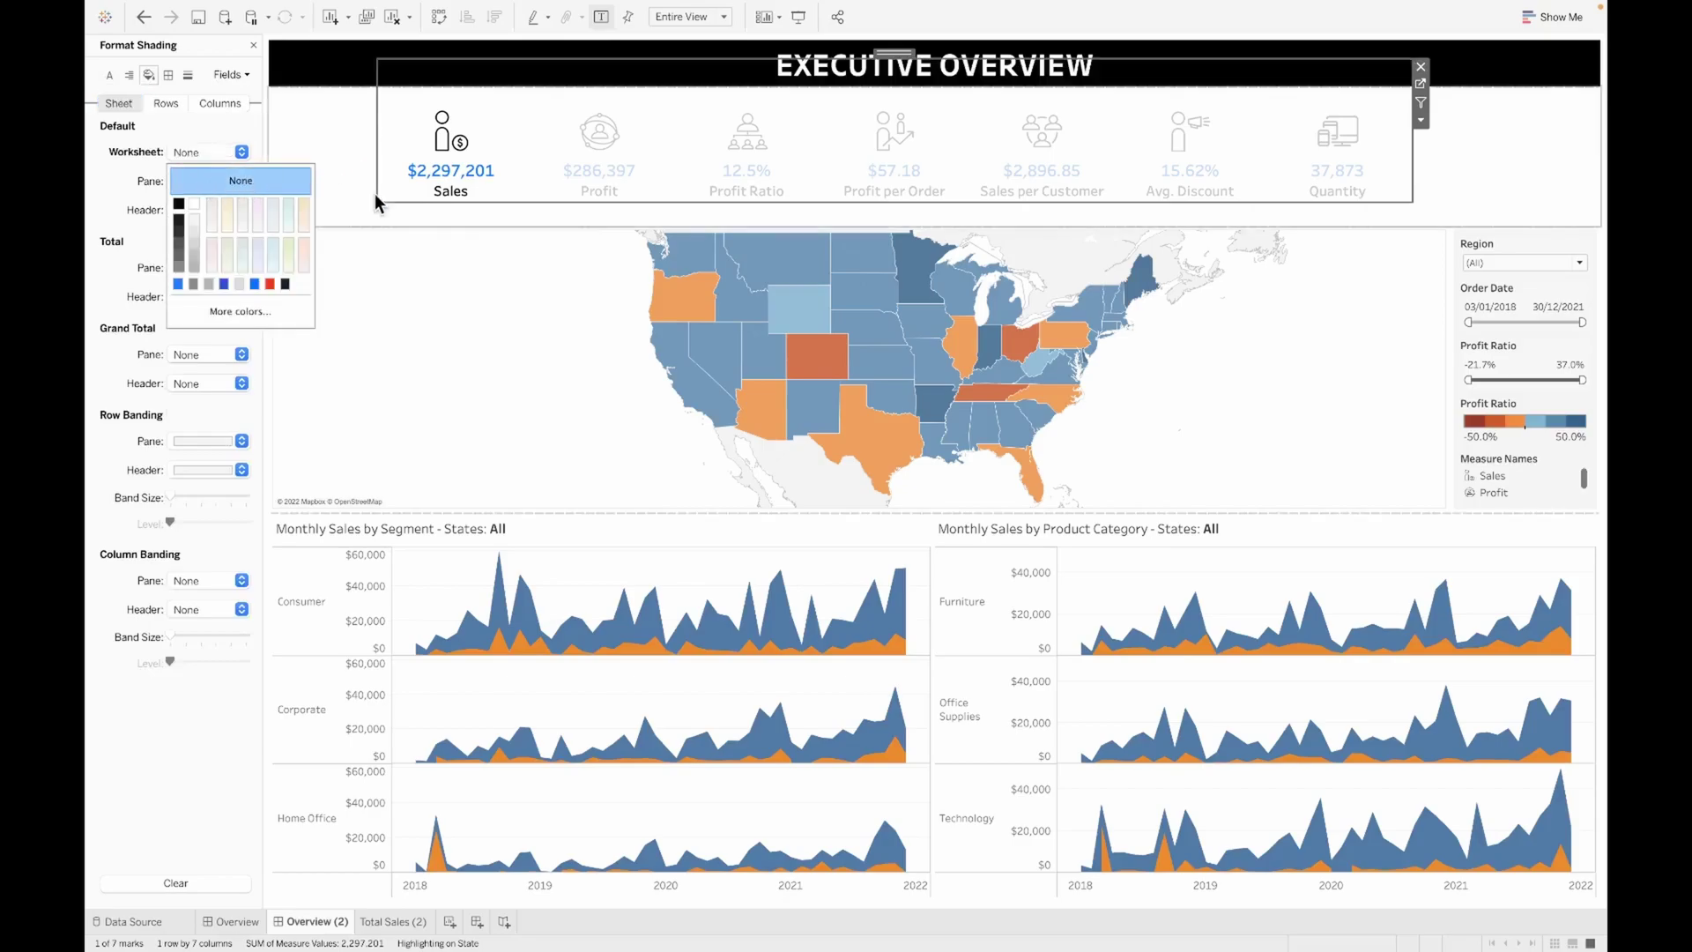
{"action": "left_click", "coordinate": [448, 141]}
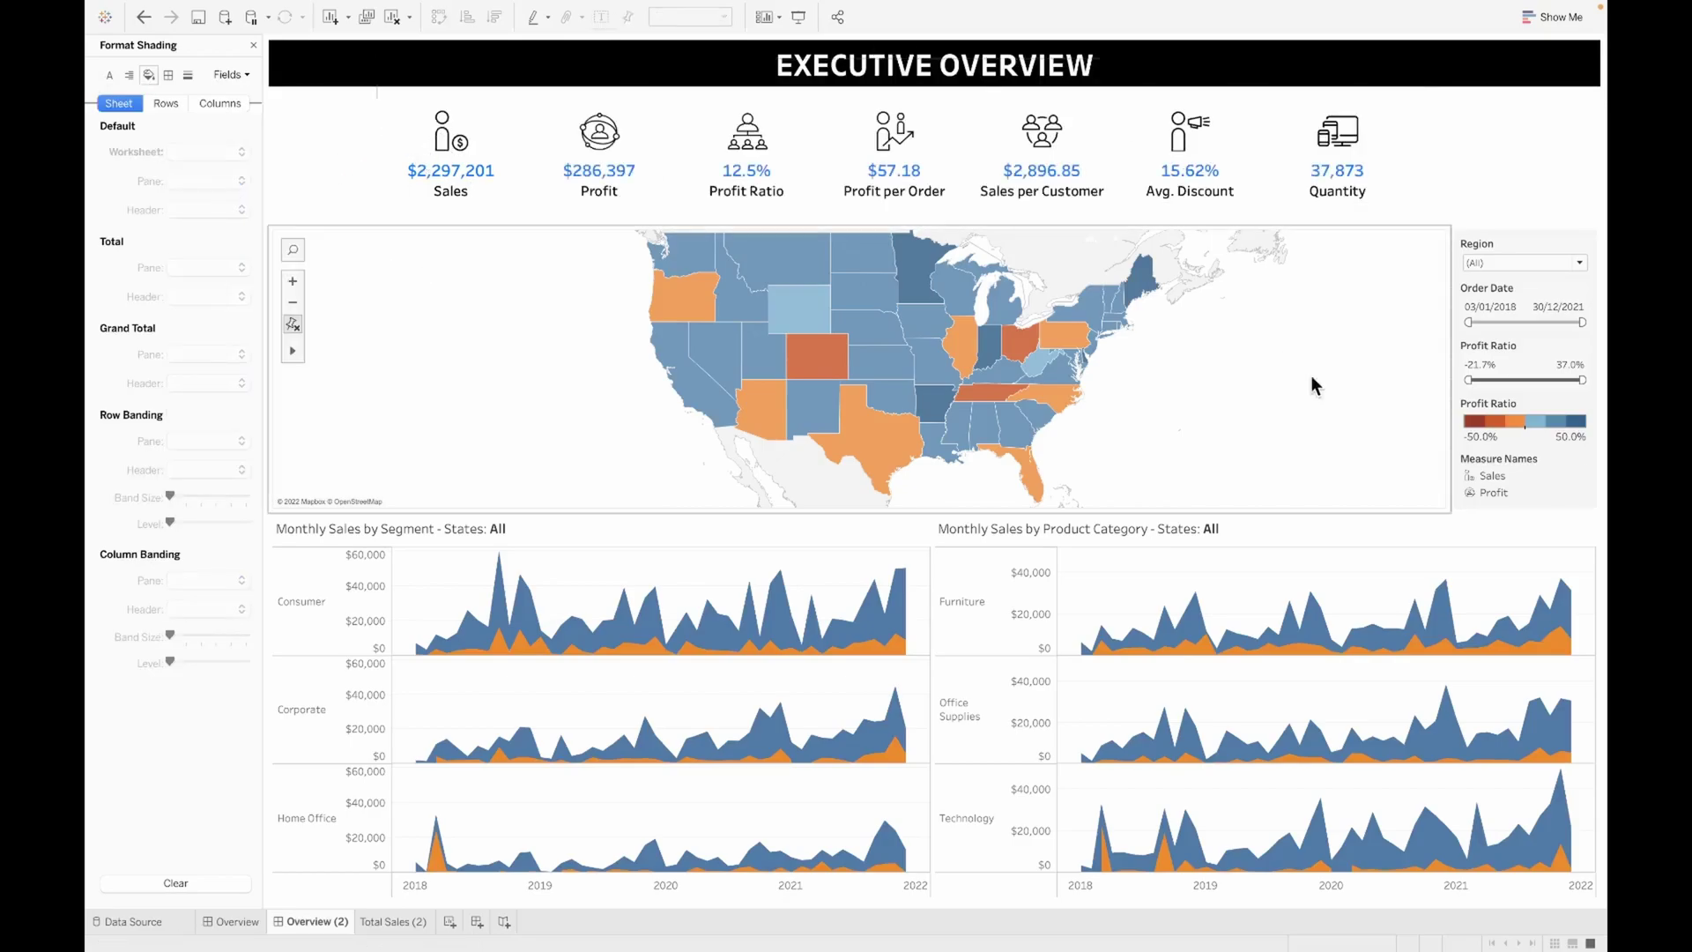
Nudge the KPI row, title the map 'Sales by Geography', and open its Sale Map worksheet
{"action": "left_click", "coordinate": [631, 88]}
{"action": "left_click_drag", "start_coordinate": [895, 51], "coordinate": [925, 57]}
{"action": "left_click", "coordinate": [1410, 335]}
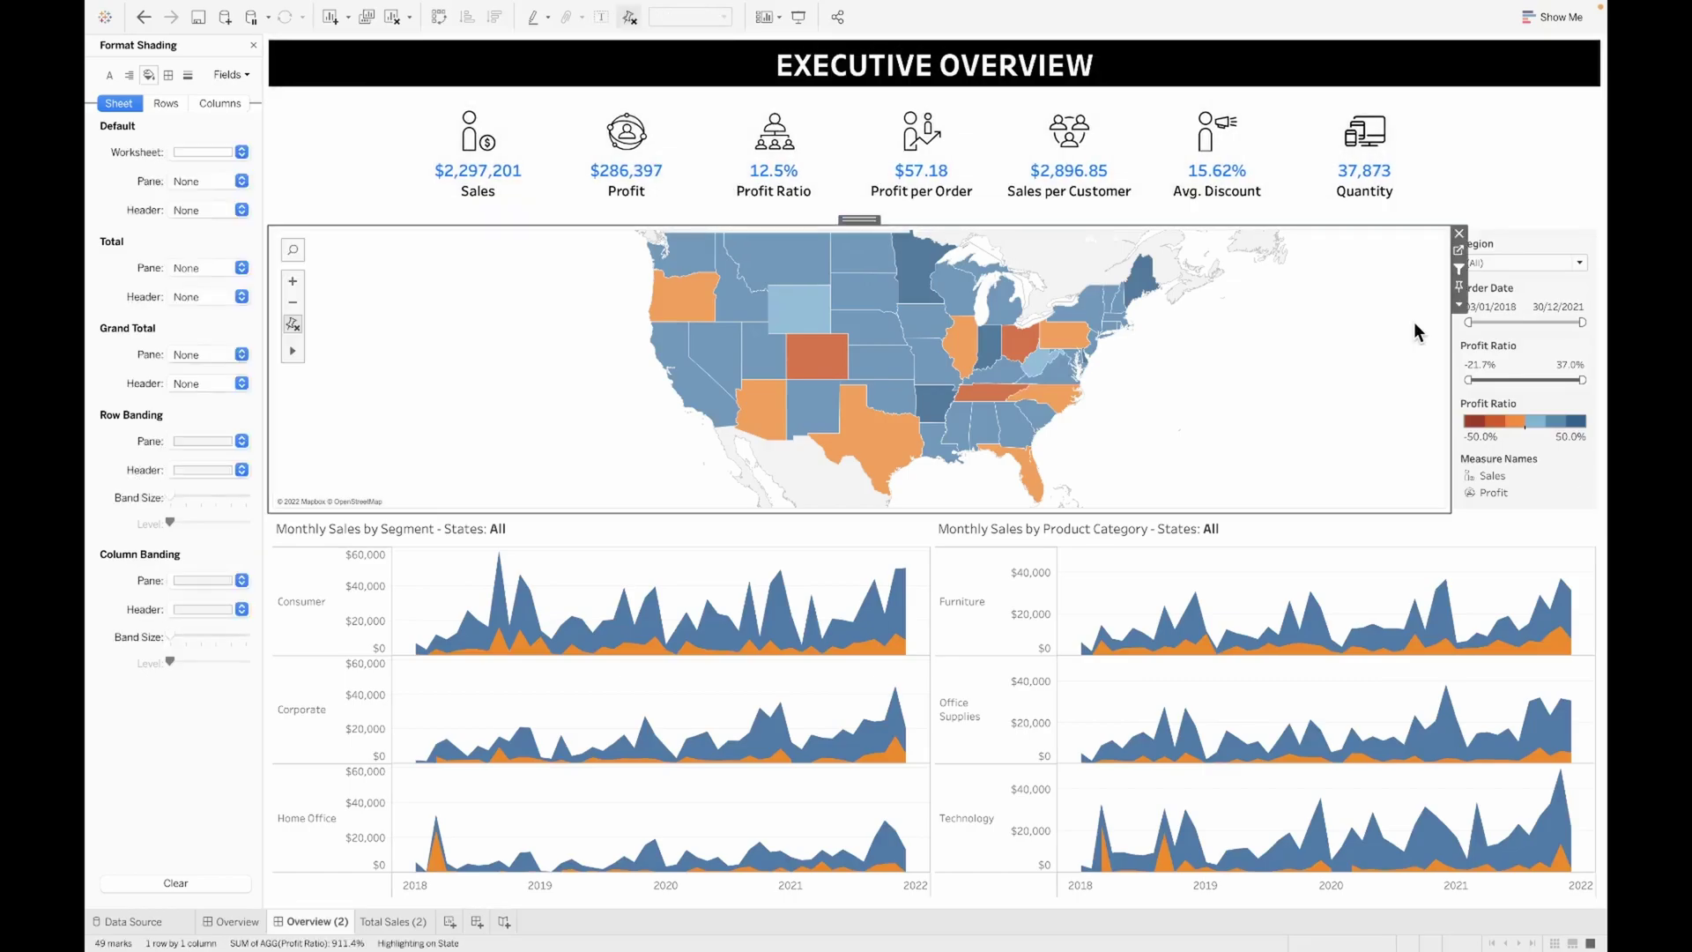
{"action": "left_click", "coordinate": [1459, 305]}
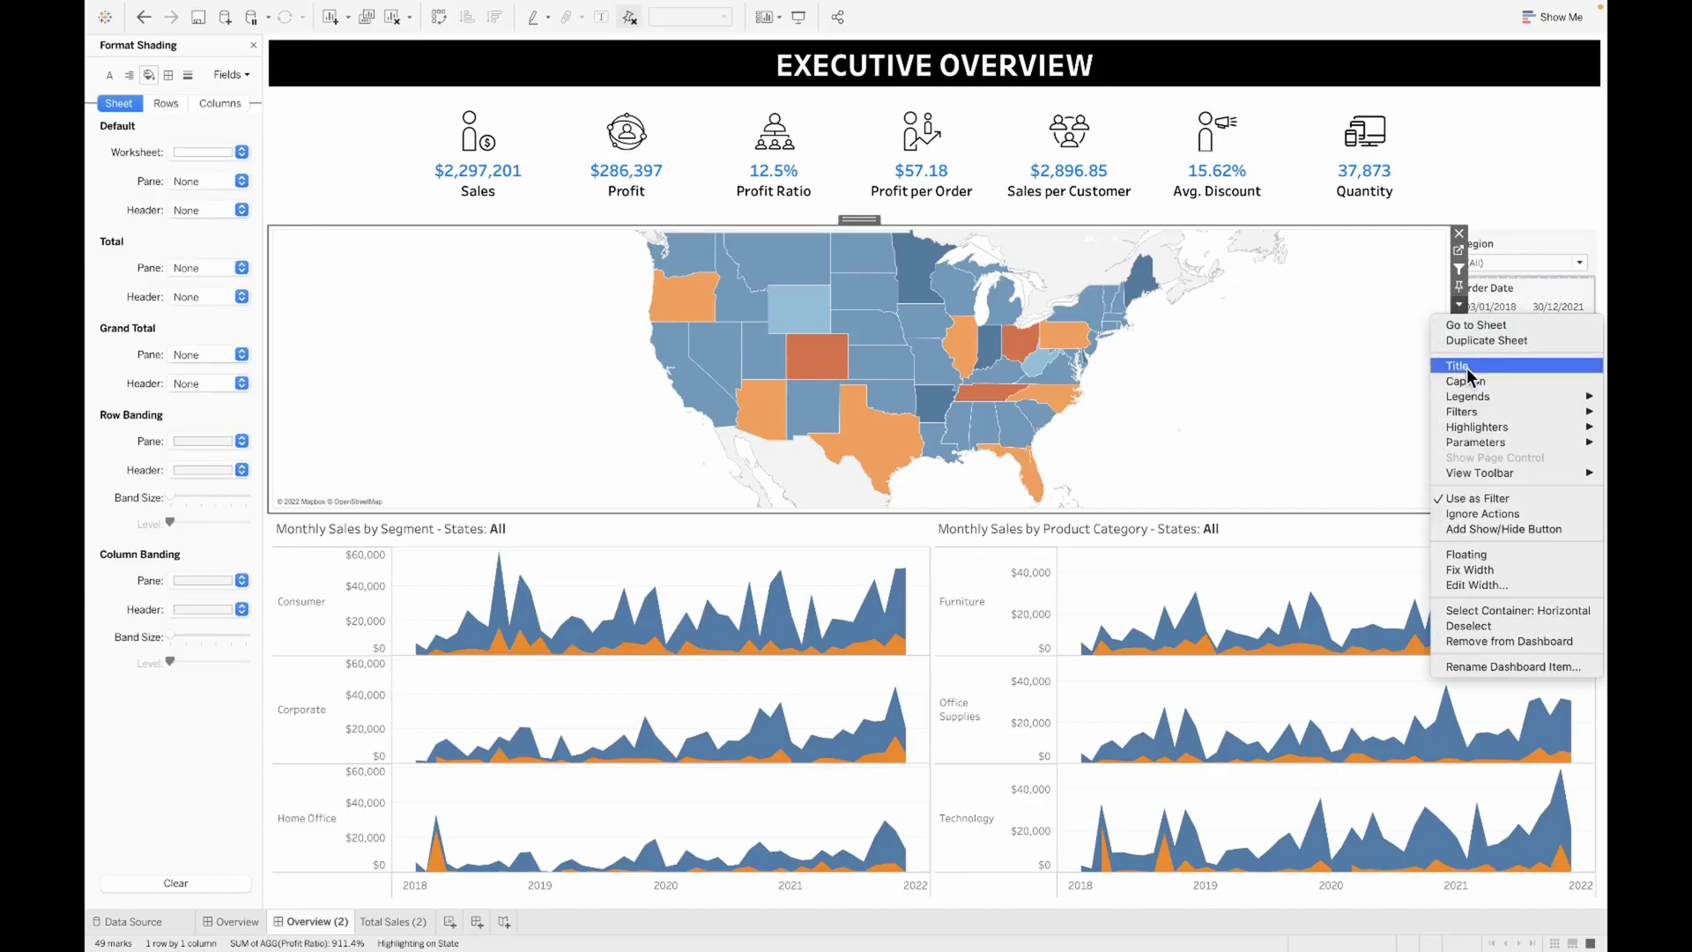
{"action": "left_click", "coordinate": [1457, 364]}
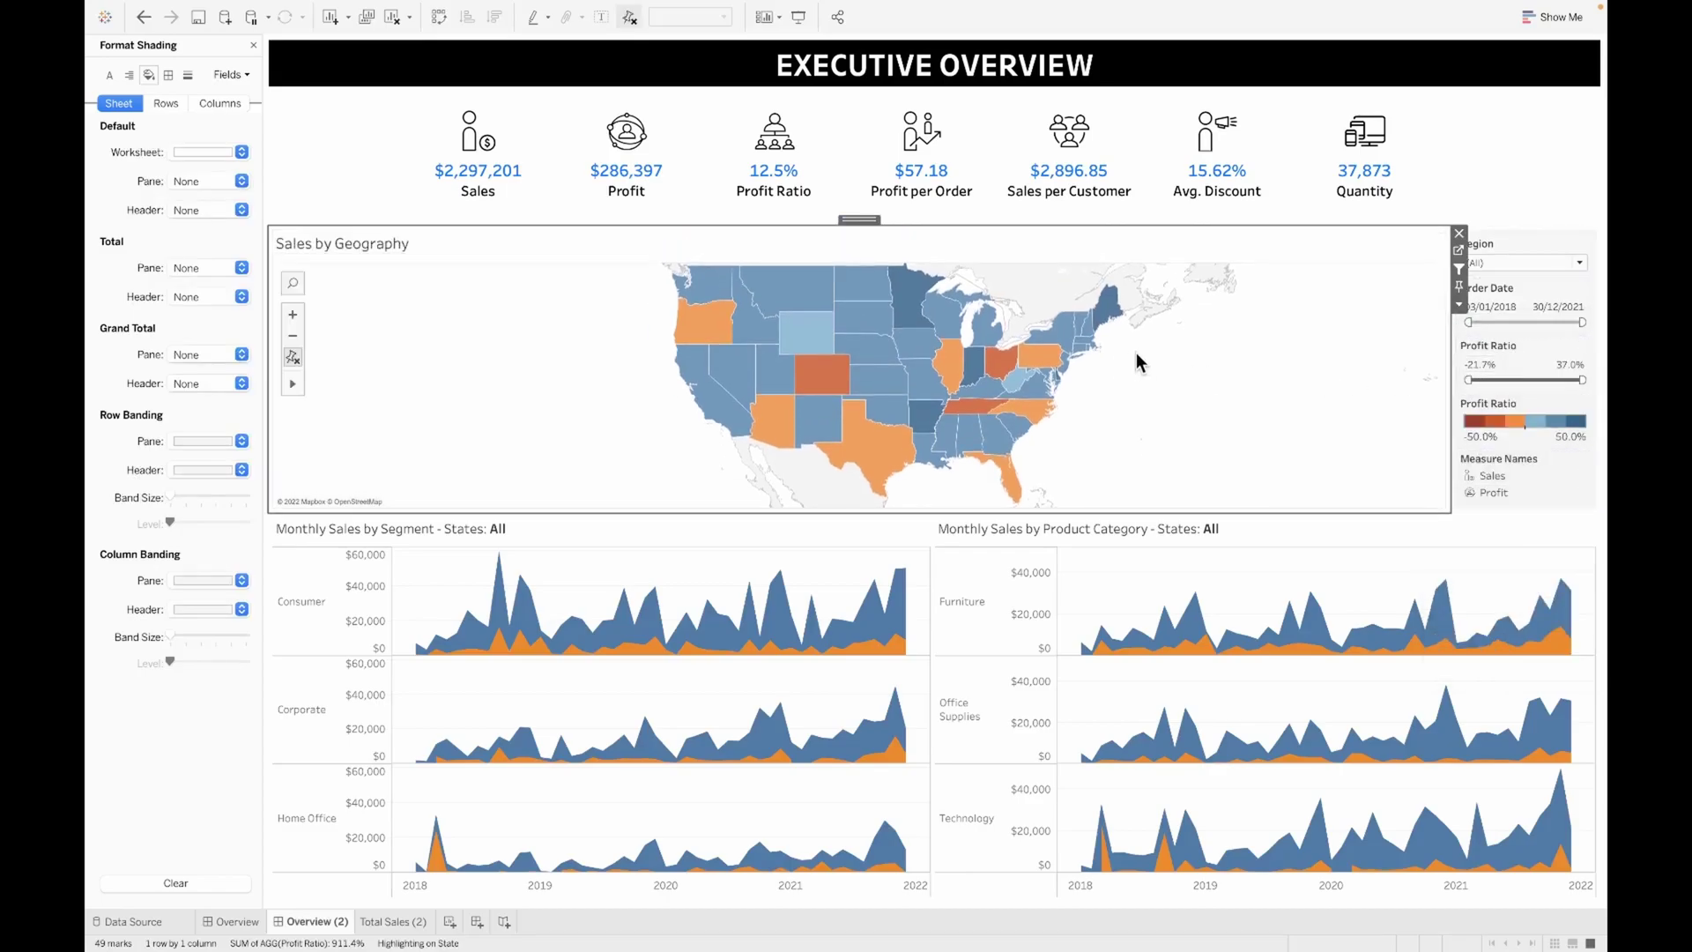
{"action": "left_click", "coordinate": [1456, 251]}
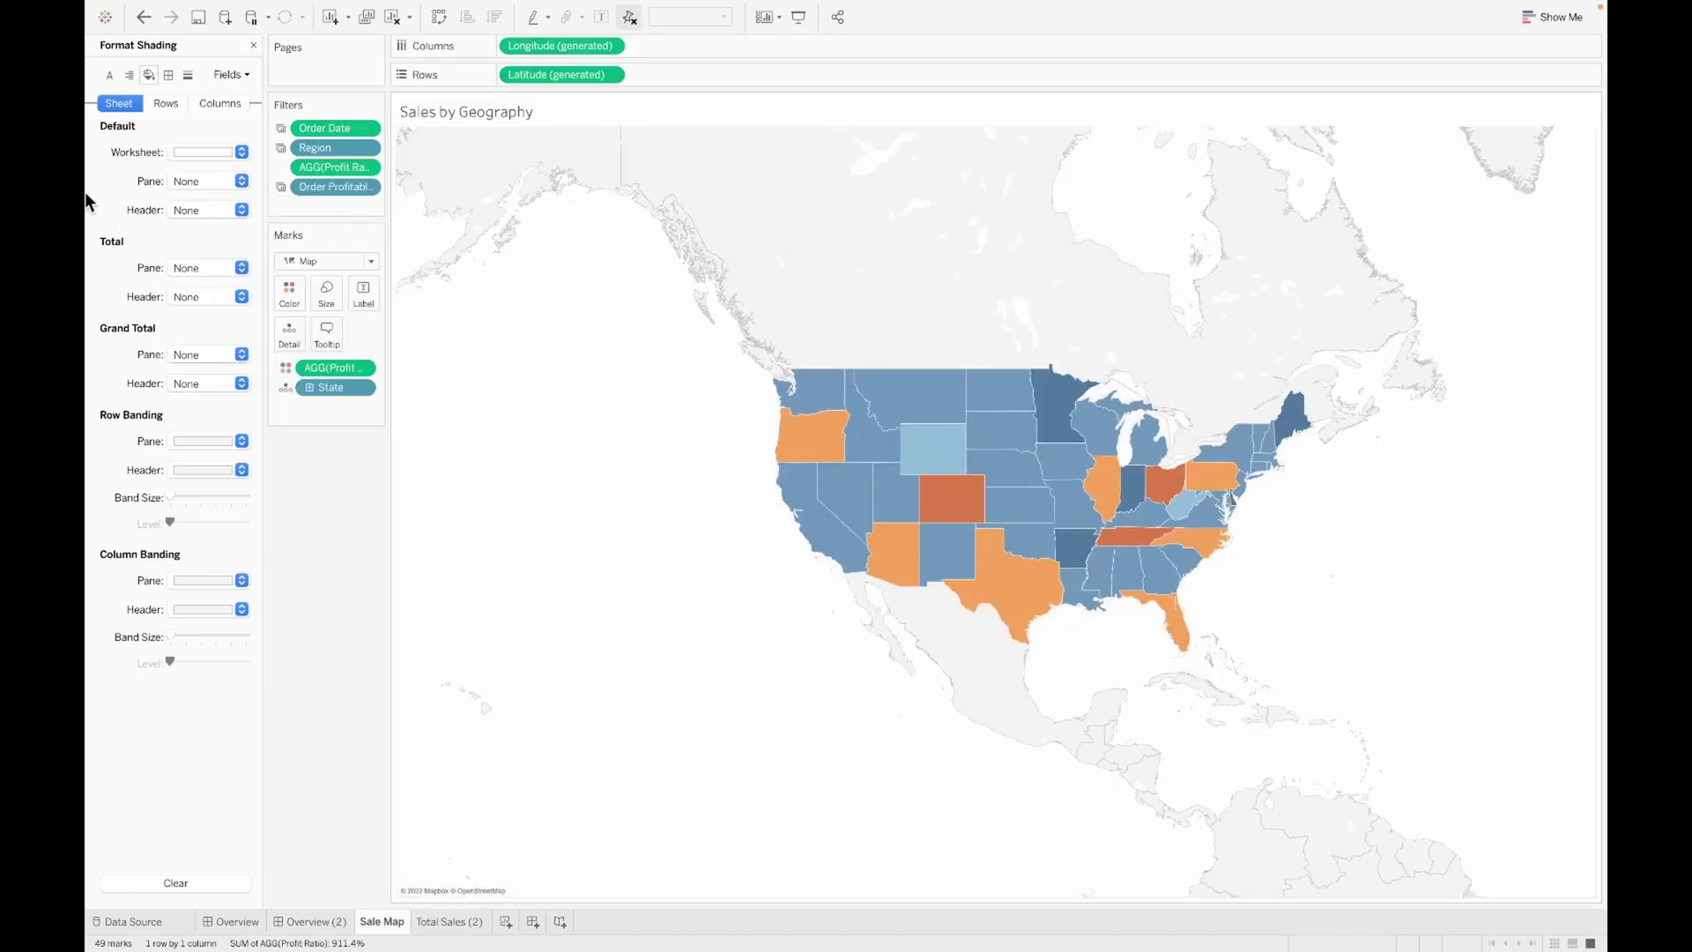
Close the shading pane and put Region on Color so states show four regional colours
{"action": "left_click", "coordinate": [253, 45]}
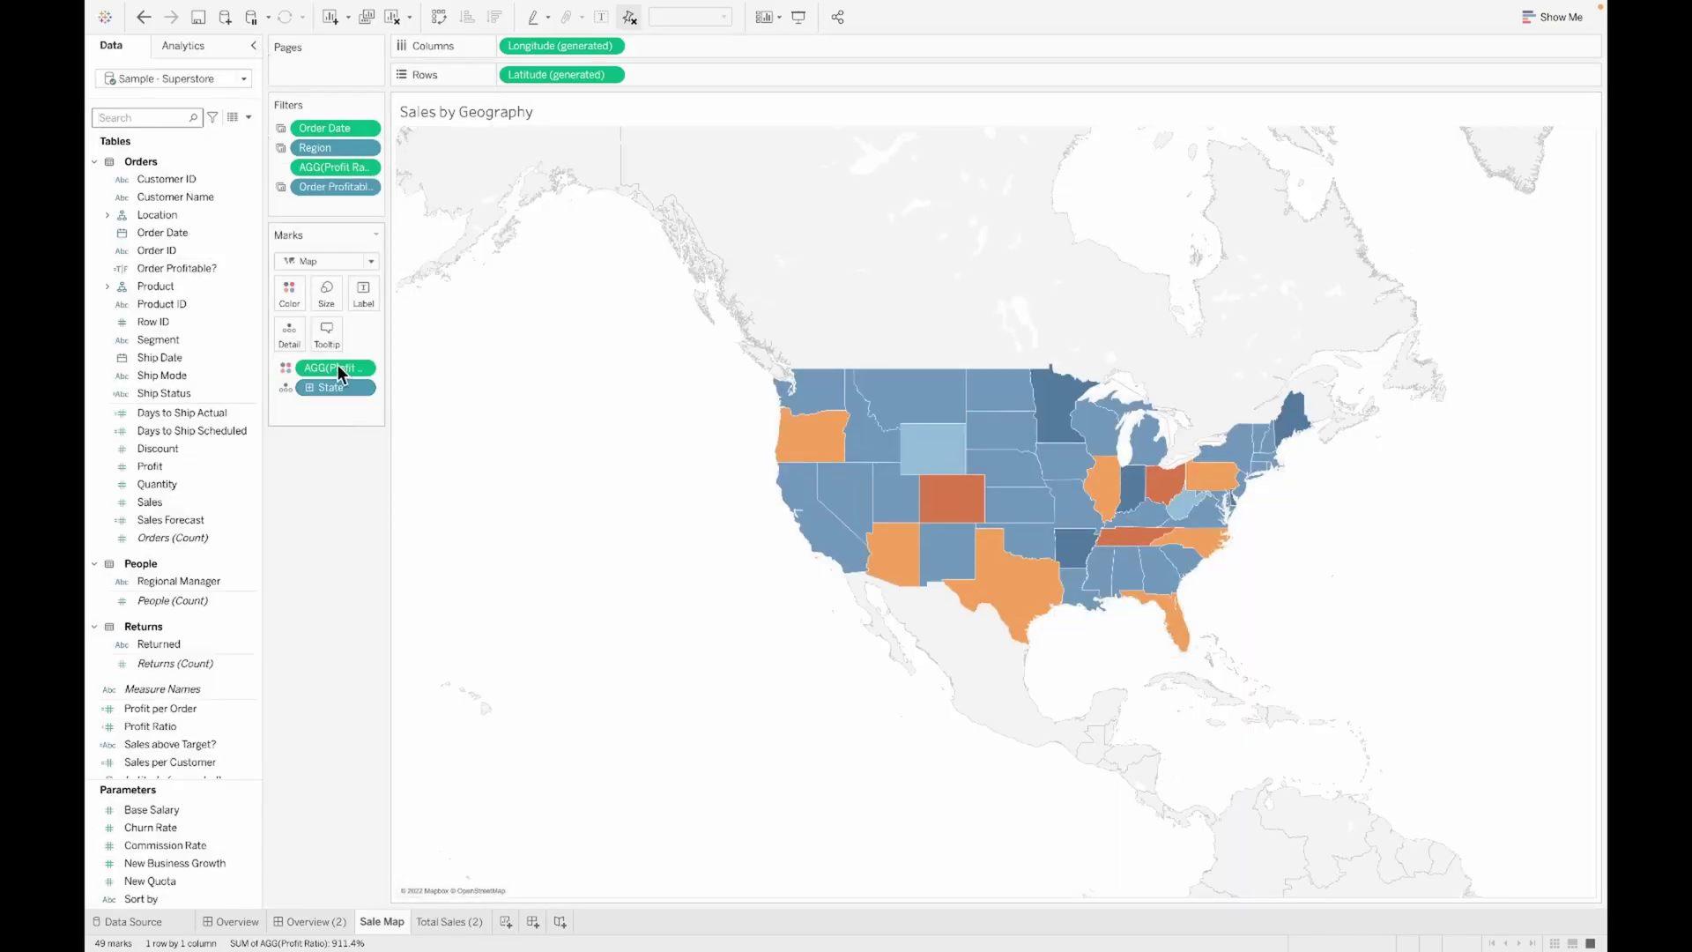
{"action": "type", "text": "re"}
{"action": "left_click_drag", "start_coordinate": [165, 215], "coordinate": [294, 291]}
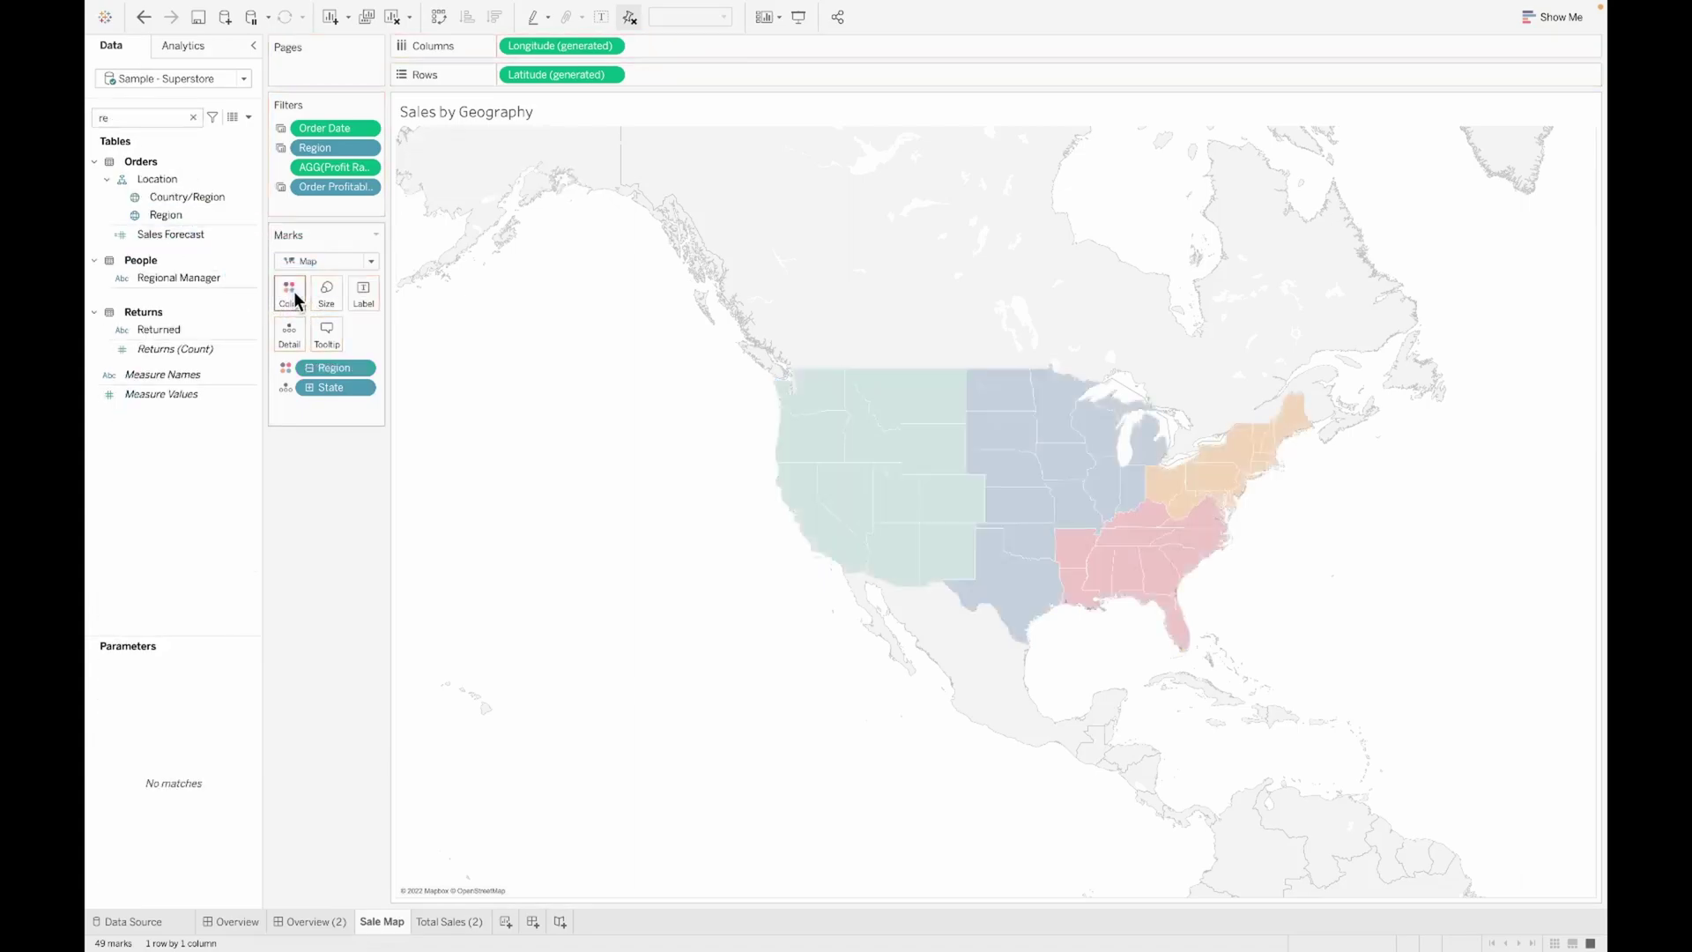
{"action": "left_click", "coordinate": [292, 296]}
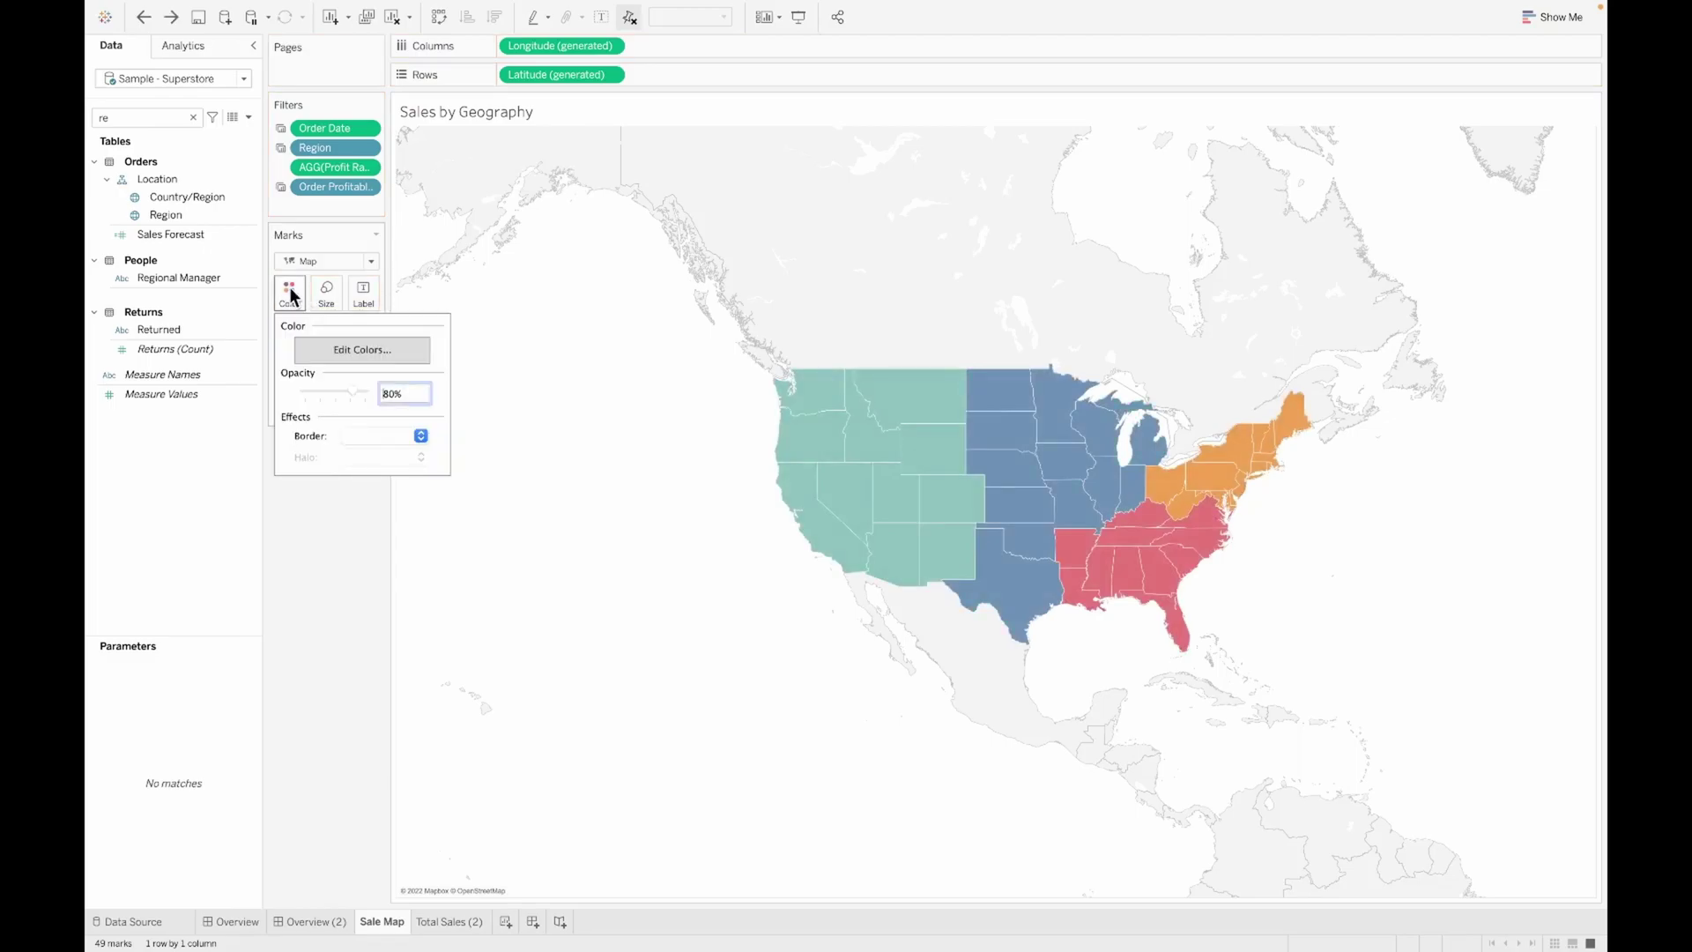
In Edit Colors [Region], set Central to green and East to blue
{"action": "left_click", "coordinate": [388, 349]}
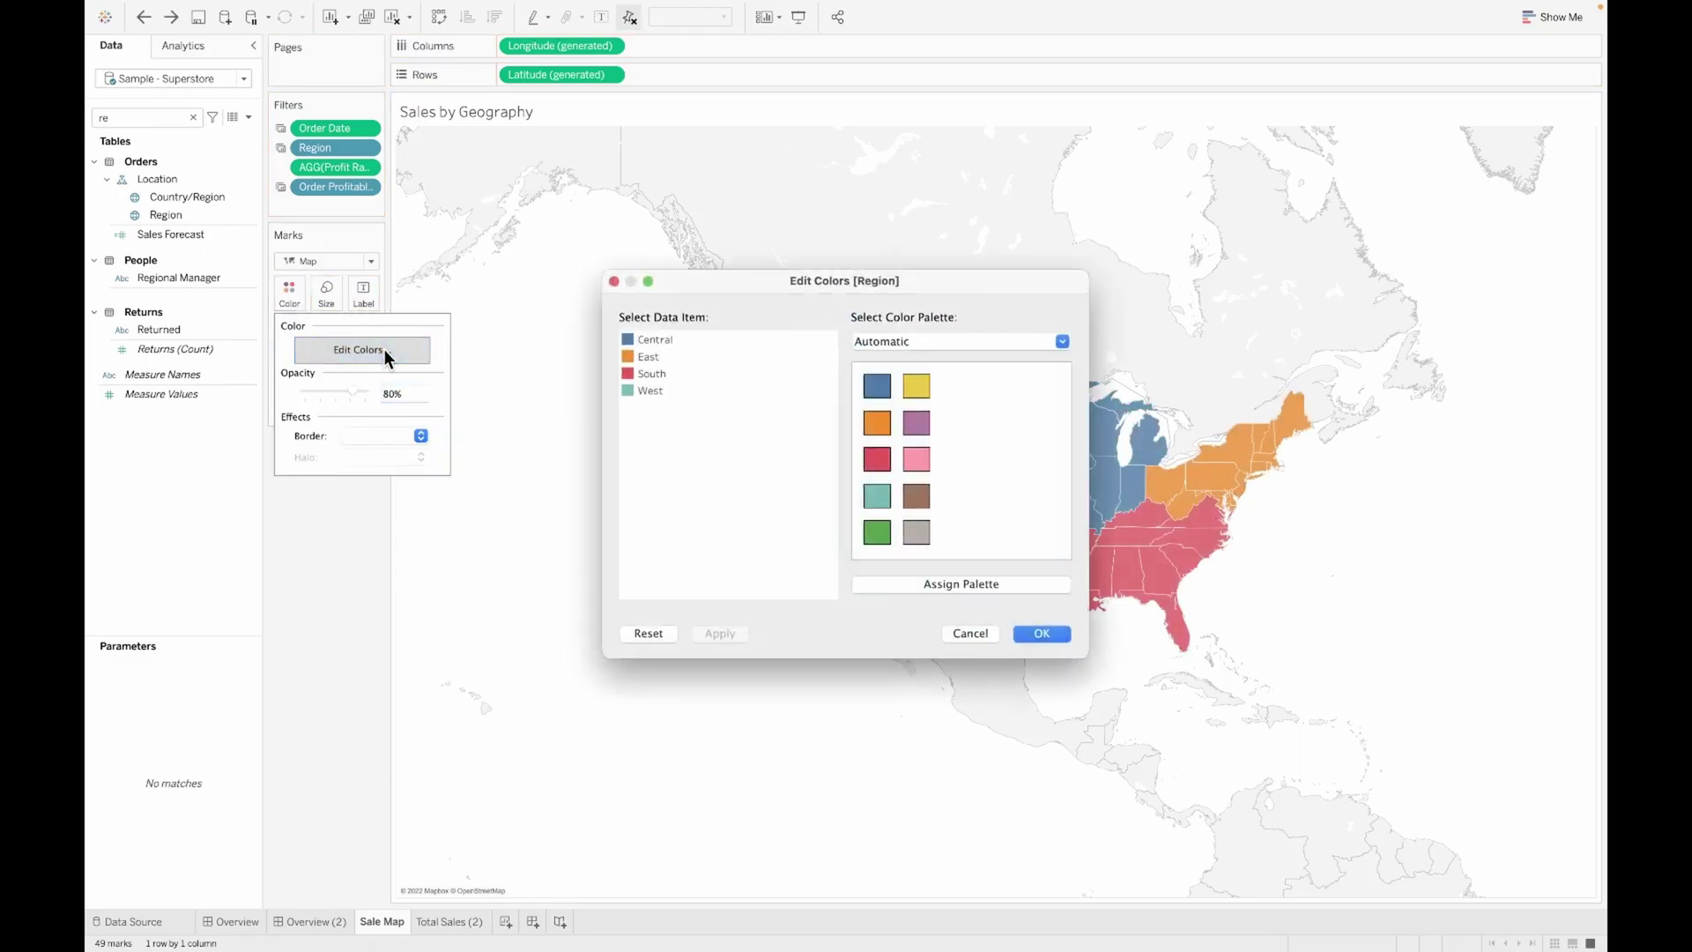
{"action": "double_click", "coordinate": [668, 340]}
{"action": "left_click", "coordinate": [1331, 639]}
{"action": "left_click", "coordinate": [1316, 675]}
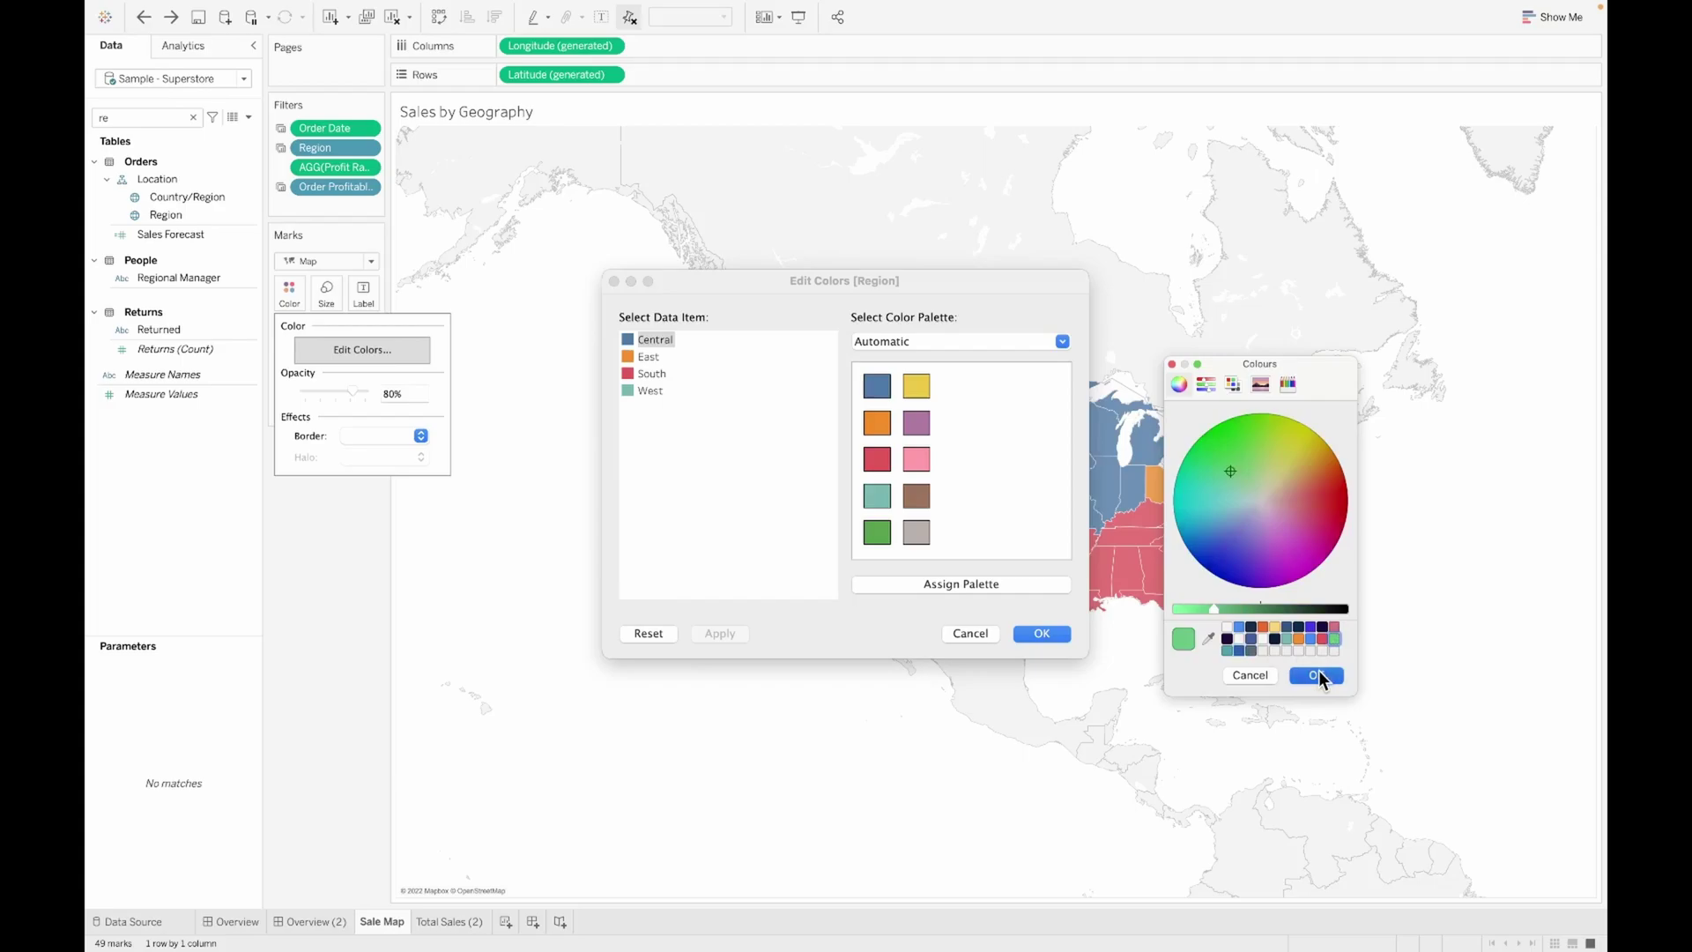
{"action": "double_click", "coordinate": [646, 361]}
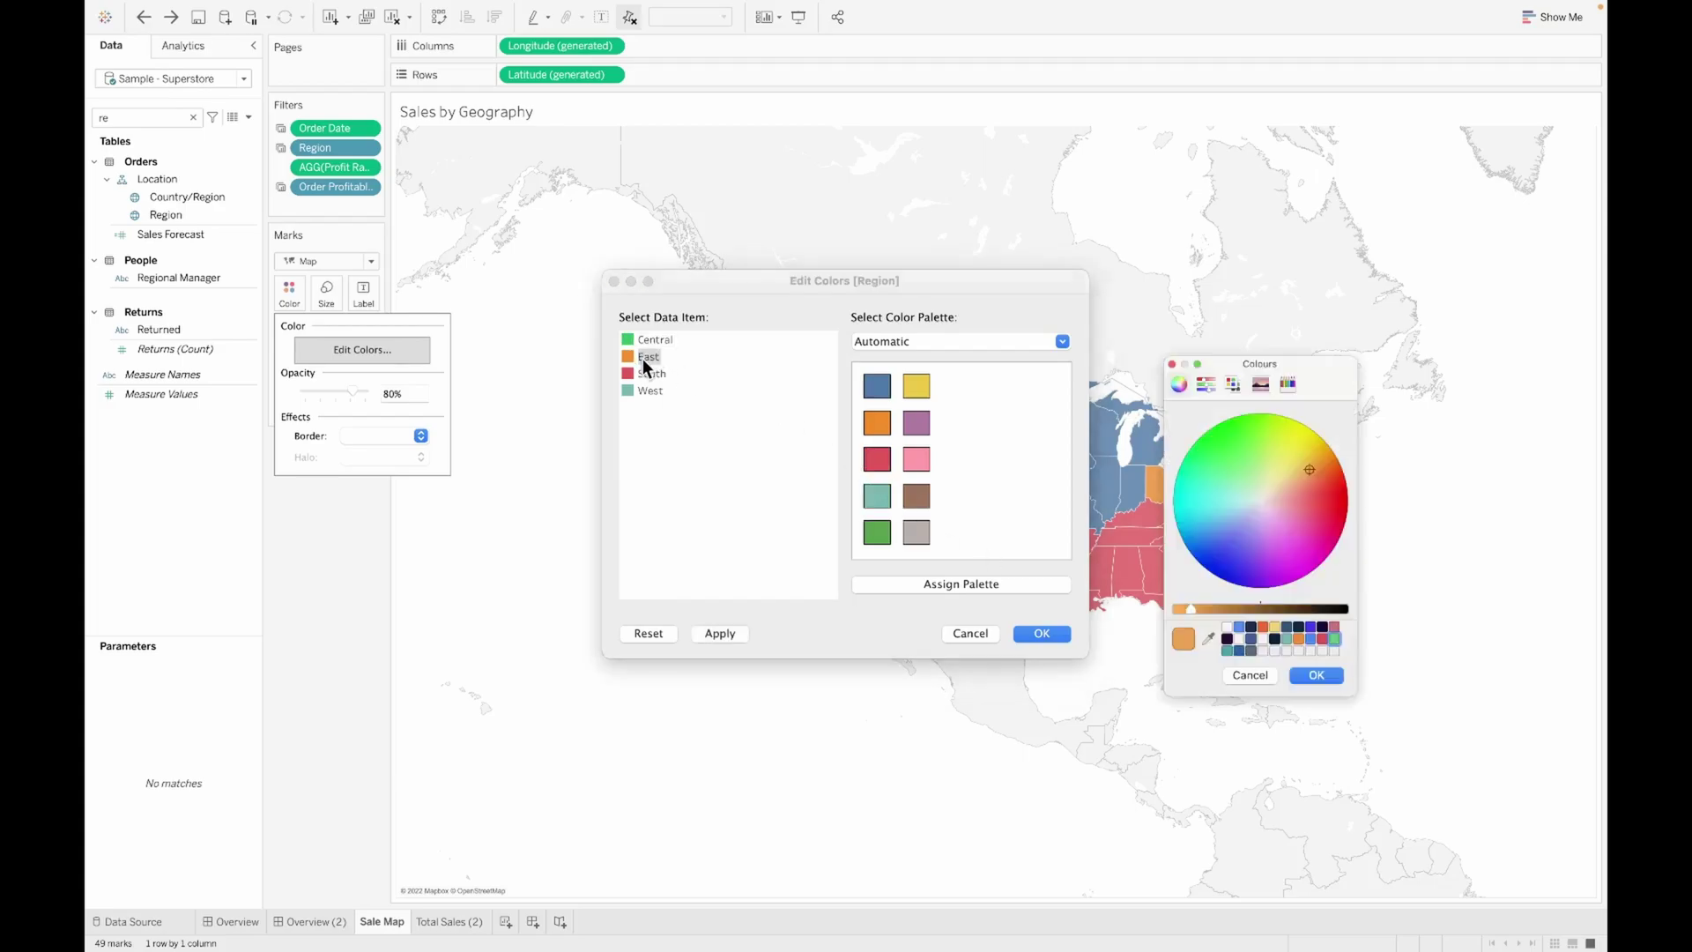
{"action": "left_click", "coordinate": [1252, 651]}
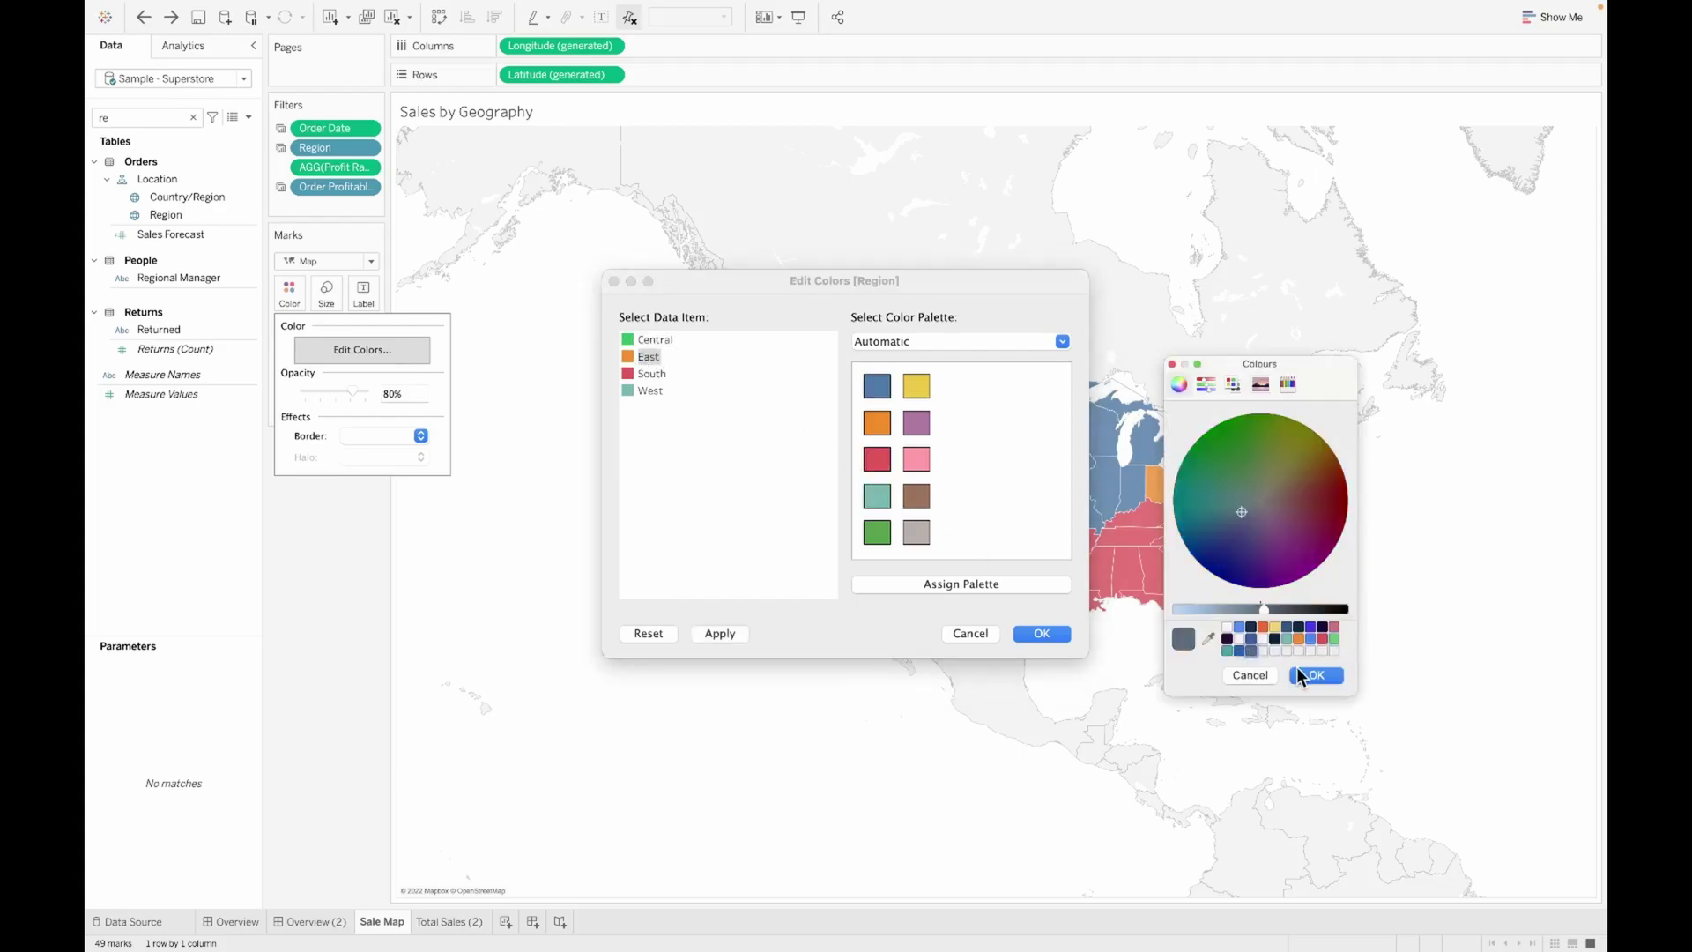
{"action": "left_click", "coordinate": [1317, 675]}
Set South to teal and West to dark grey, apply, and go back to Overview (2)
{"action": "double_click", "coordinate": [669, 377]}
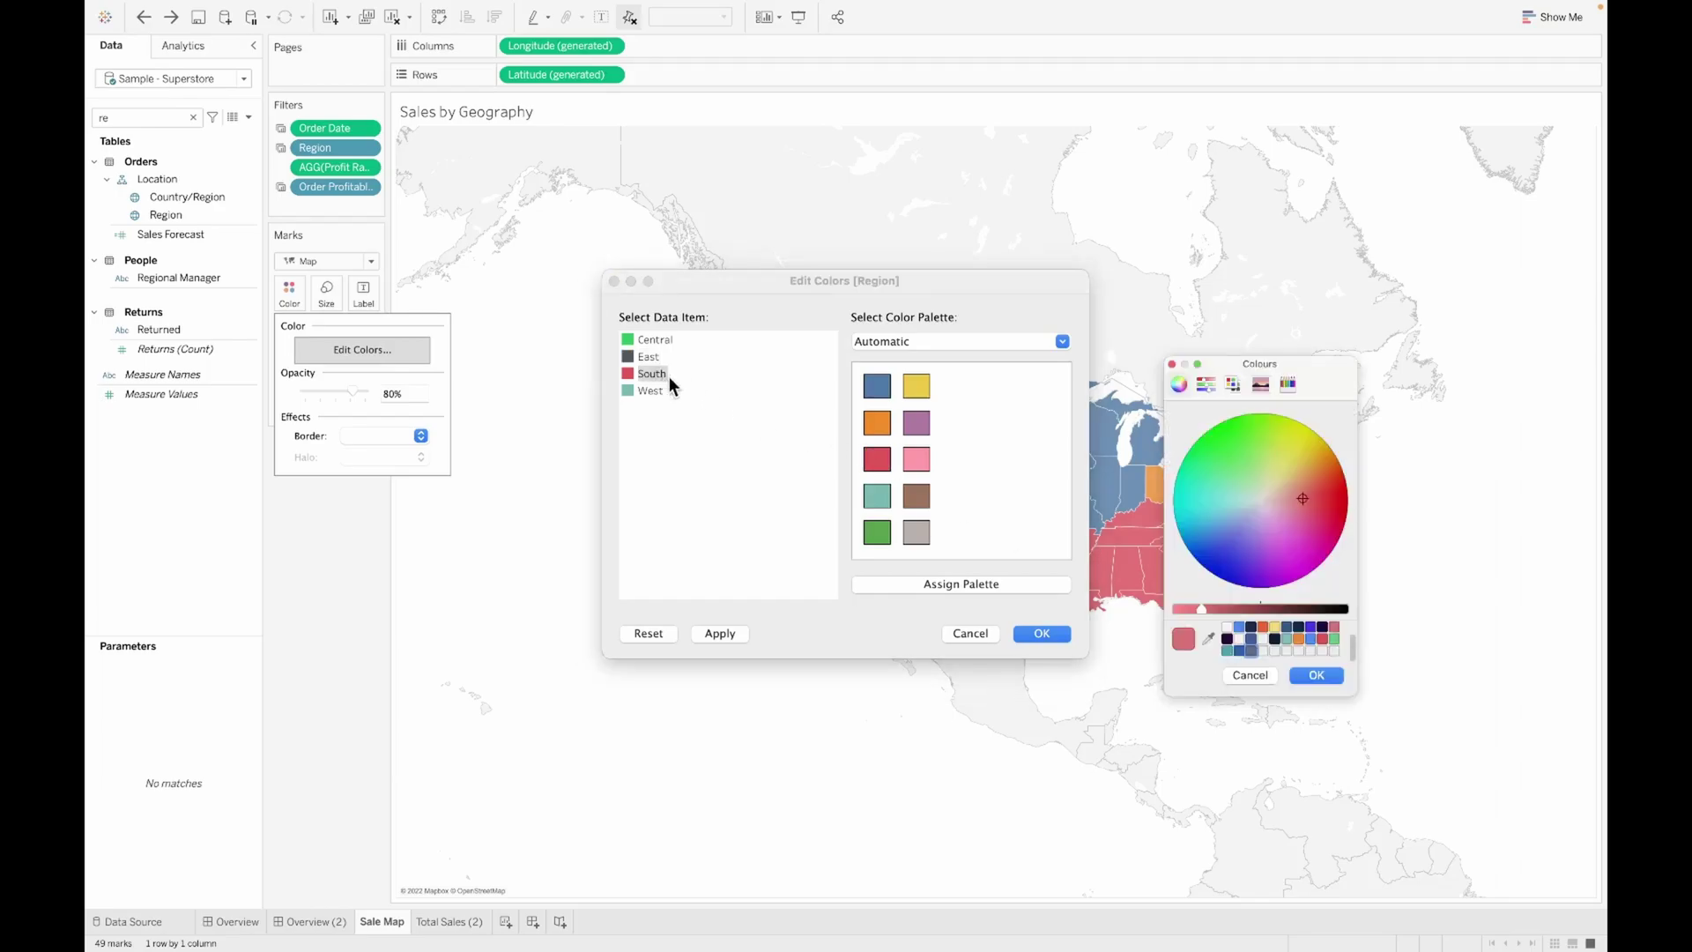
{"action": "left_click", "coordinate": [1228, 652]}
{"action": "left_click", "coordinate": [1317, 675]}
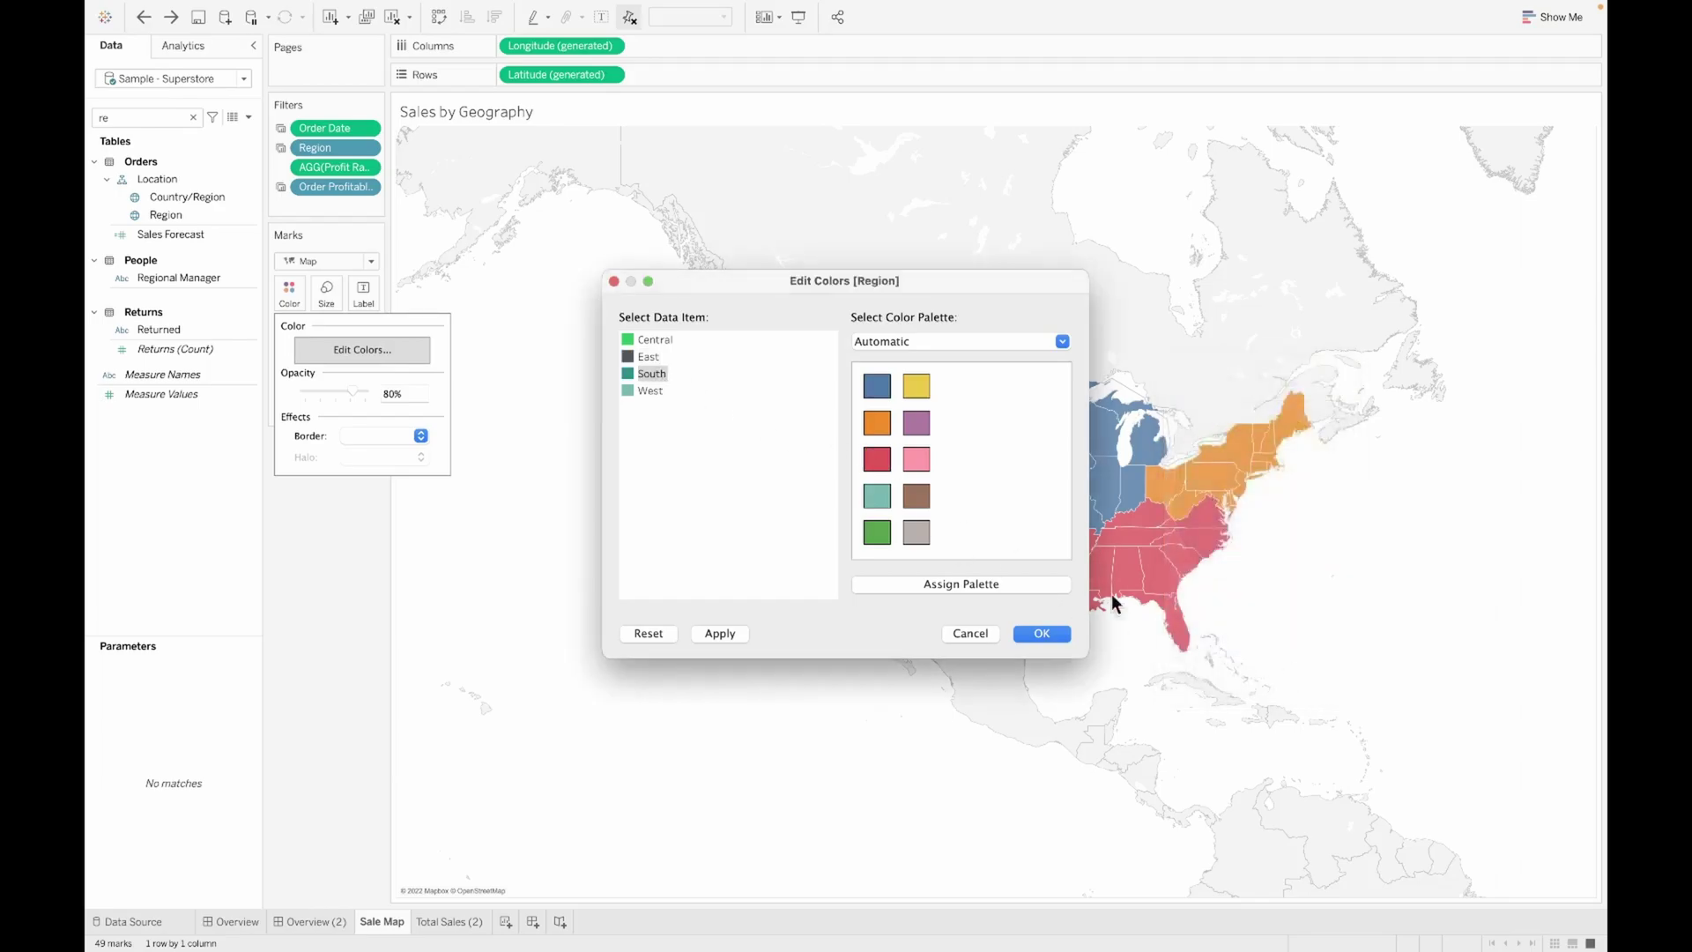
{"action": "double_click", "coordinate": [650, 390]}
{"action": "left_click", "coordinate": [1239, 651]}
{"action": "left_click", "coordinate": [1314, 674]}
{"action": "left_click", "coordinate": [1056, 637]}
{"action": "key", "text": "ctrl+z"}
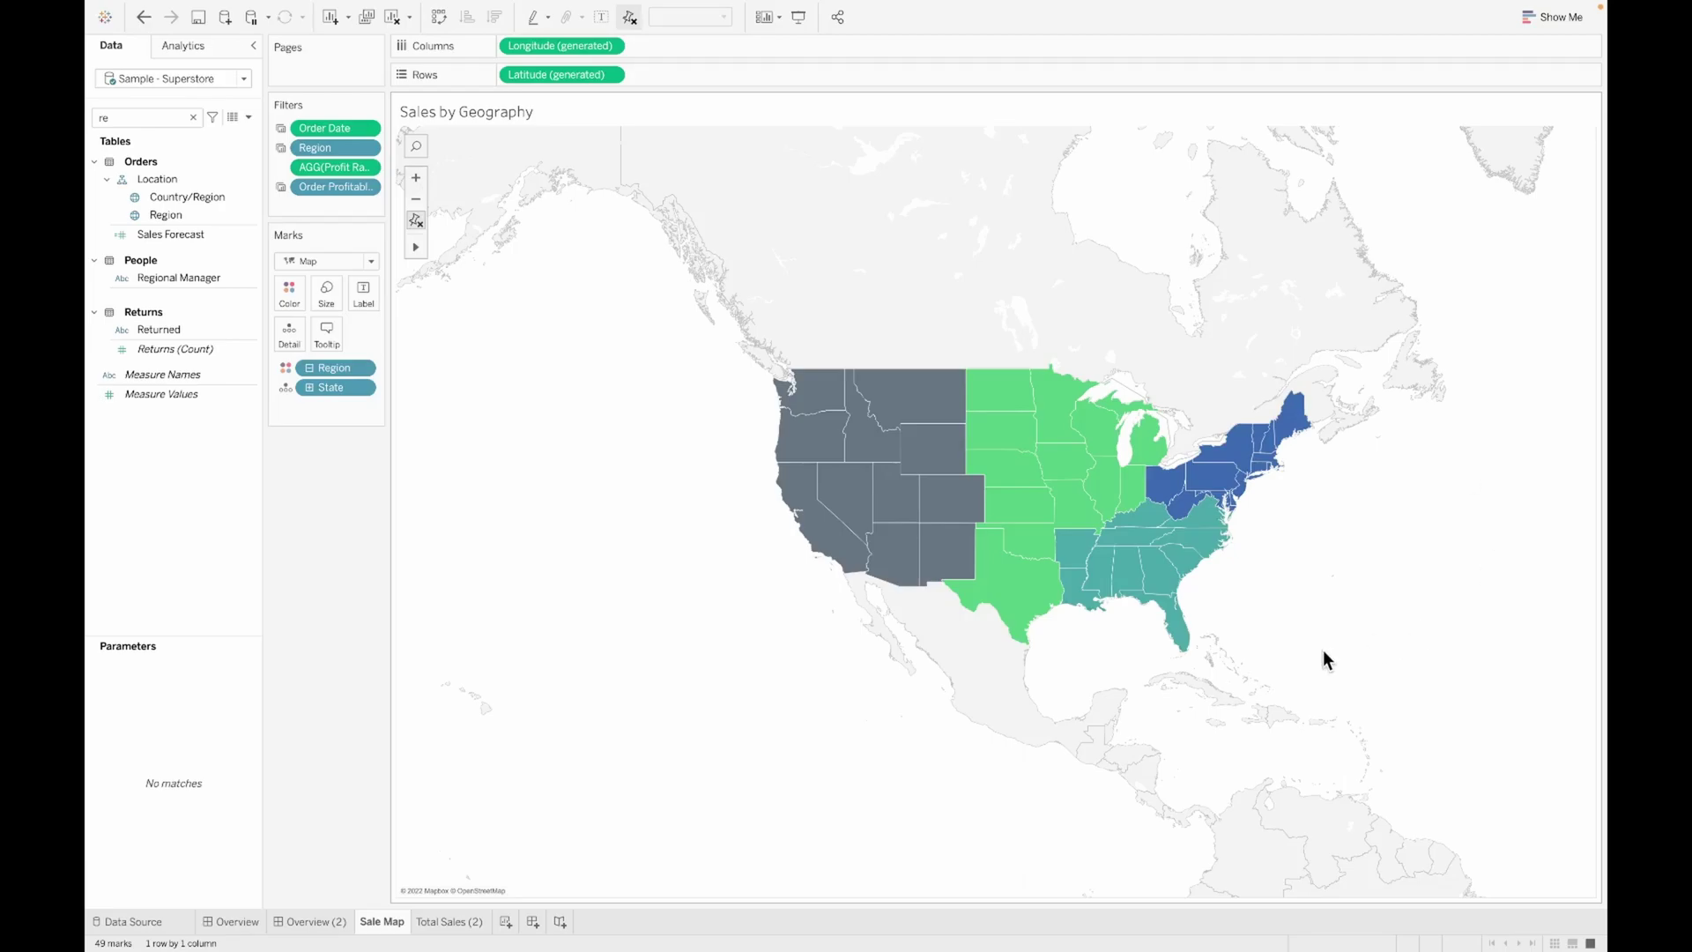
{"action": "left_click", "coordinate": [311, 922]}
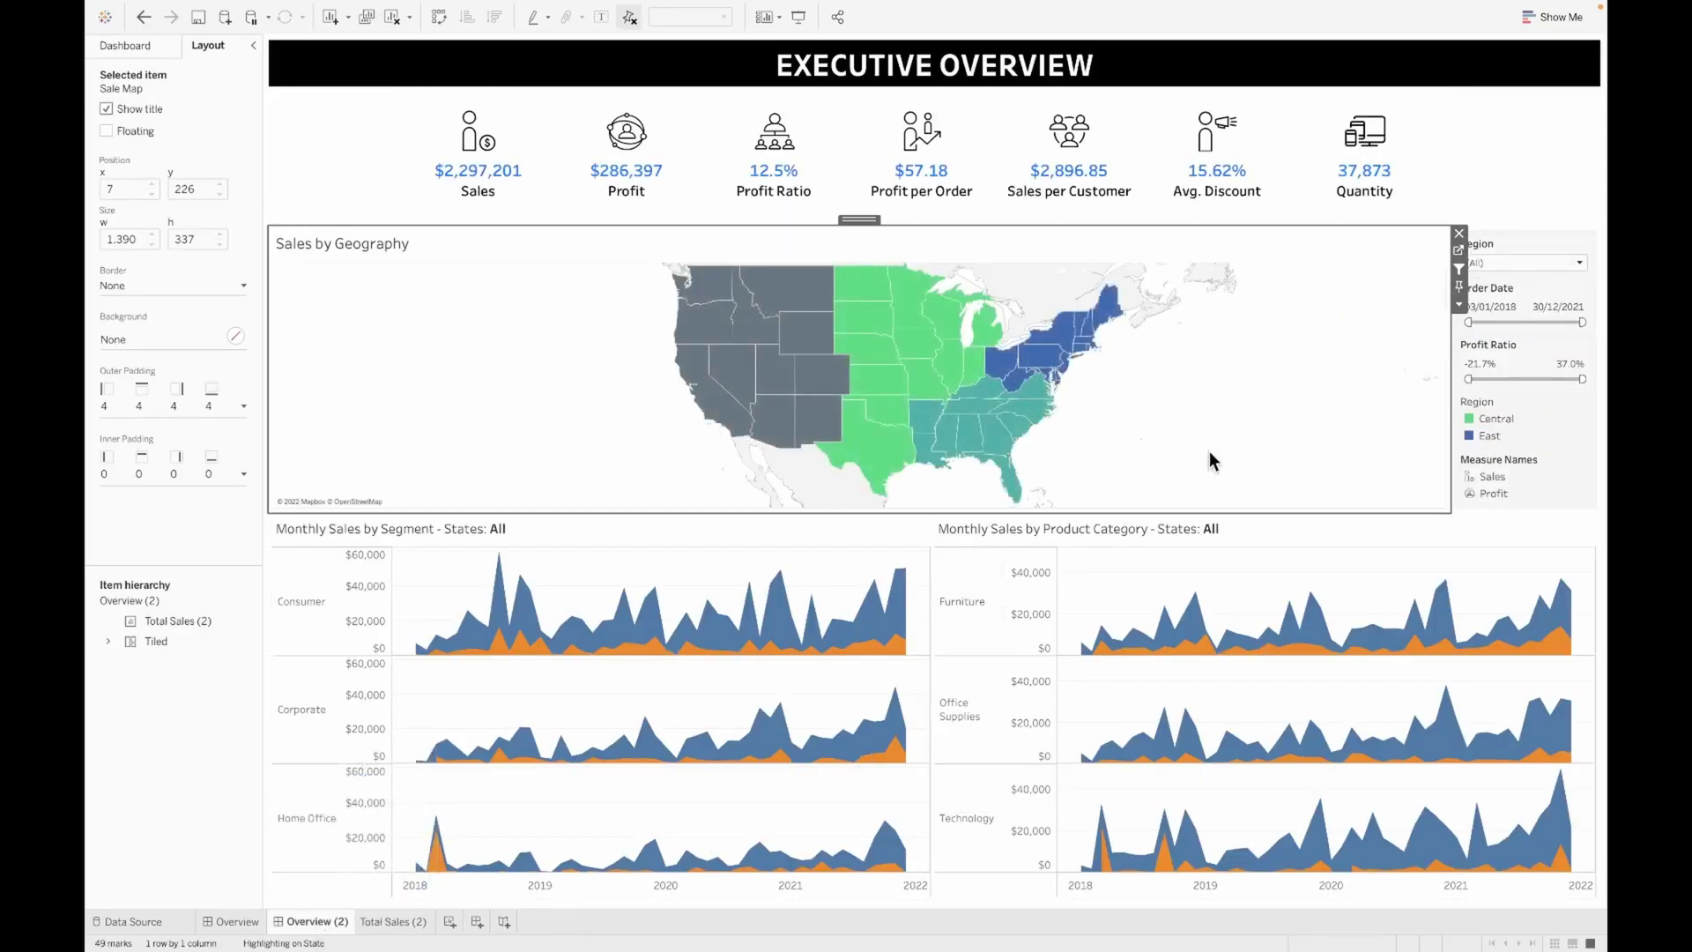
Create Sheet 7 with Region on Rows, SUM(Sales) on Columns, and Region on Color
{"action": "mouse_move", "coordinate": [837, 330]}
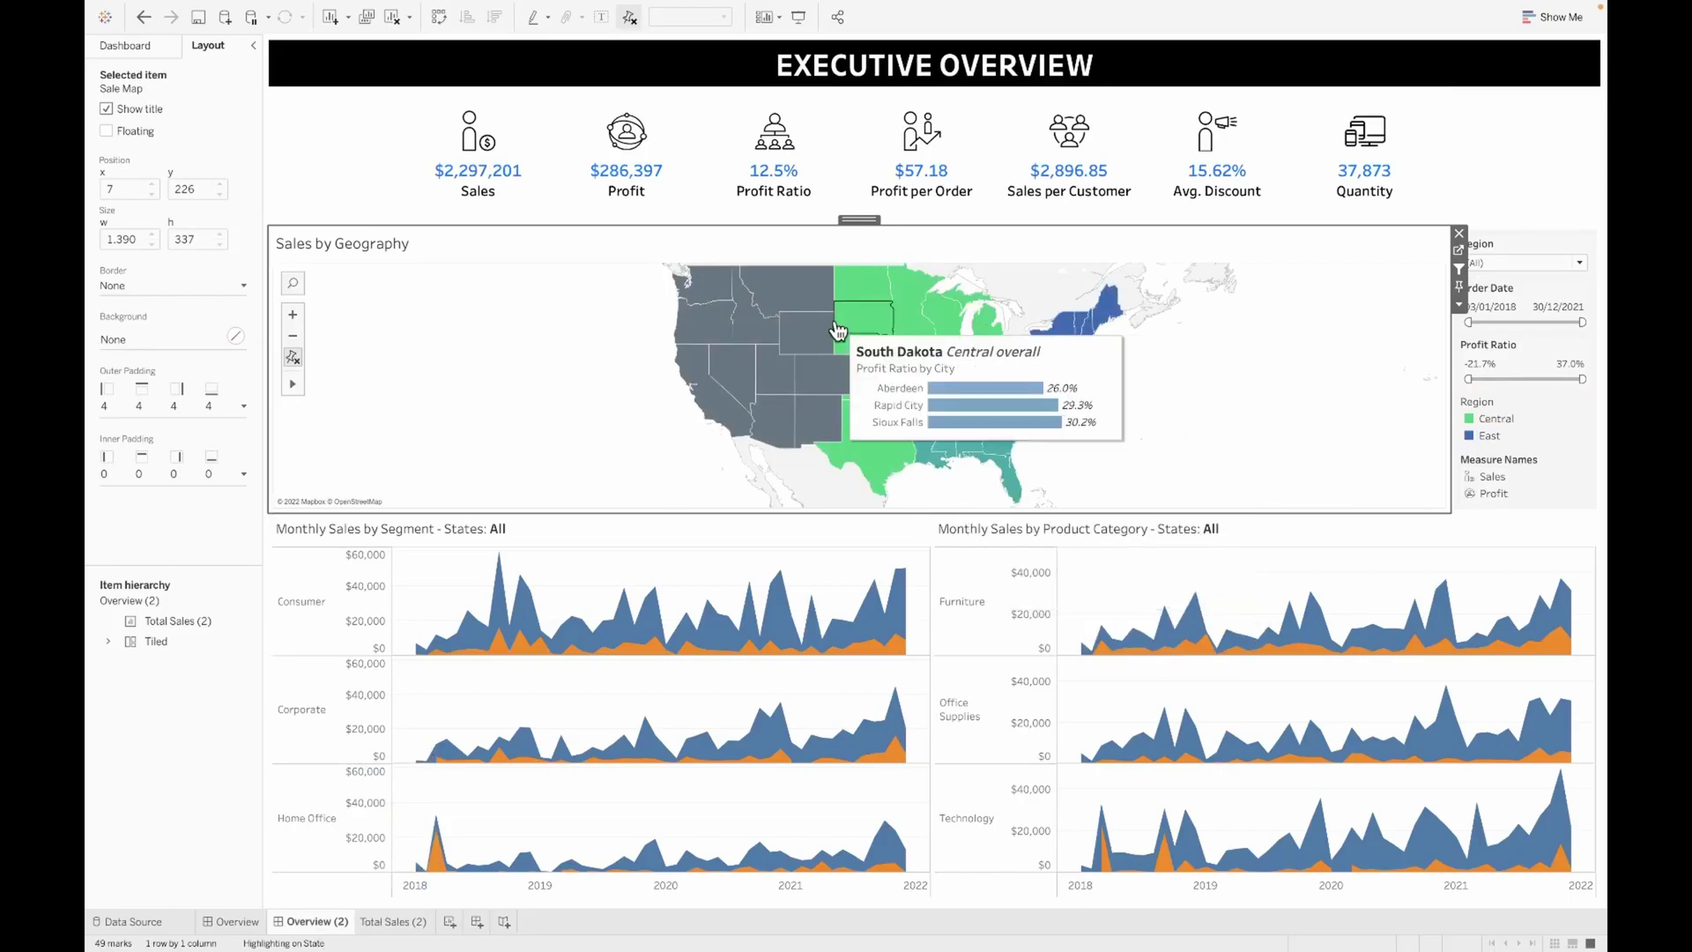
{"action": "left_click", "coordinate": [449, 922]}
{"action": "left_click_drag", "start_coordinate": [153, 217], "coordinate": [561, 81]}
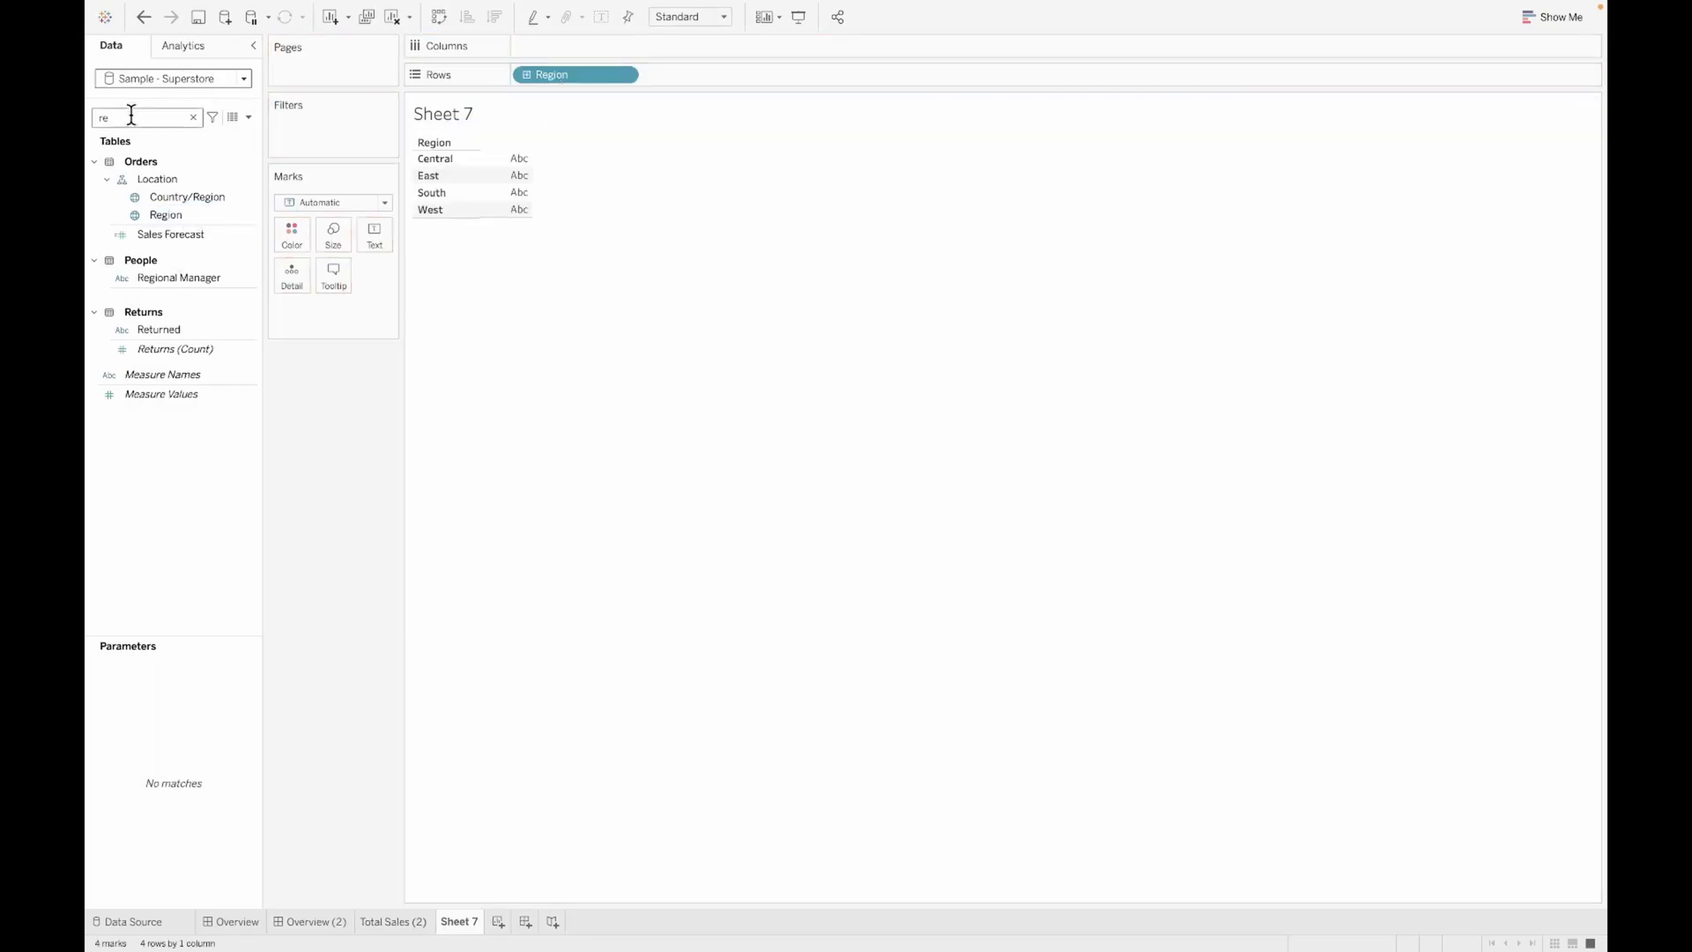
{"action": "key", "text": "BackSpace"}
{"action": "key", "text": "BackSpace"}
{"action": "type", "text": "sales"}
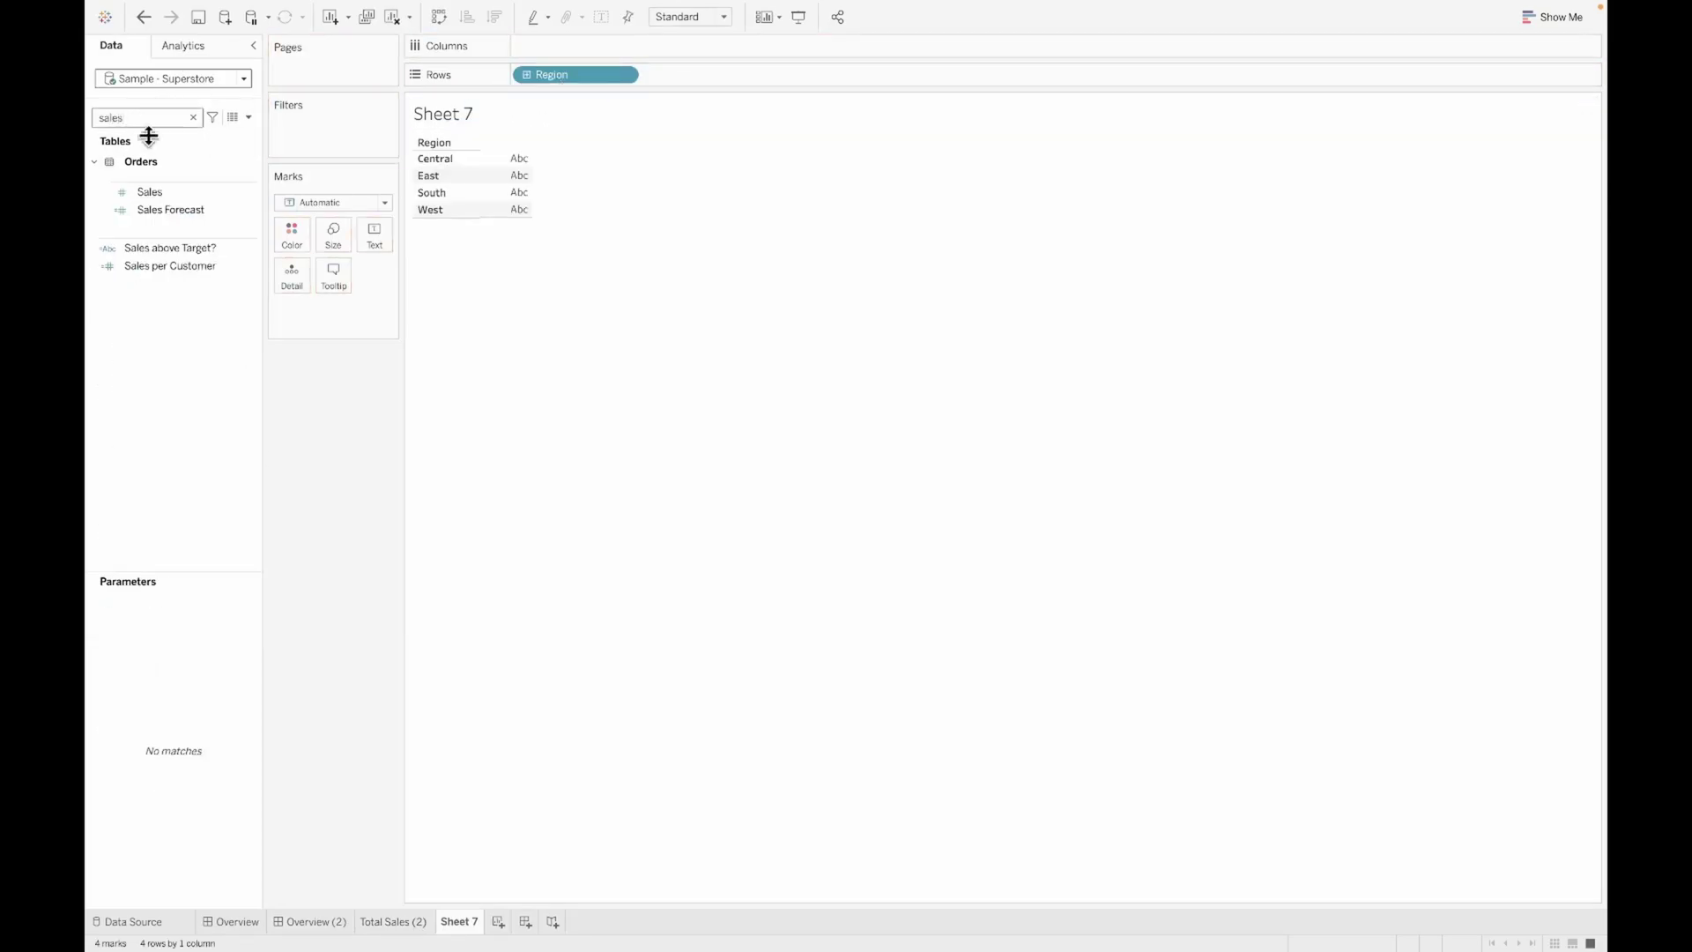
{"action": "left_click_drag", "start_coordinate": [185, 196], "coordinate": [144, 222]}
{"action": "left_click_drag", "start_coordinate": [294, 242], "coordinate": [297, 241]}
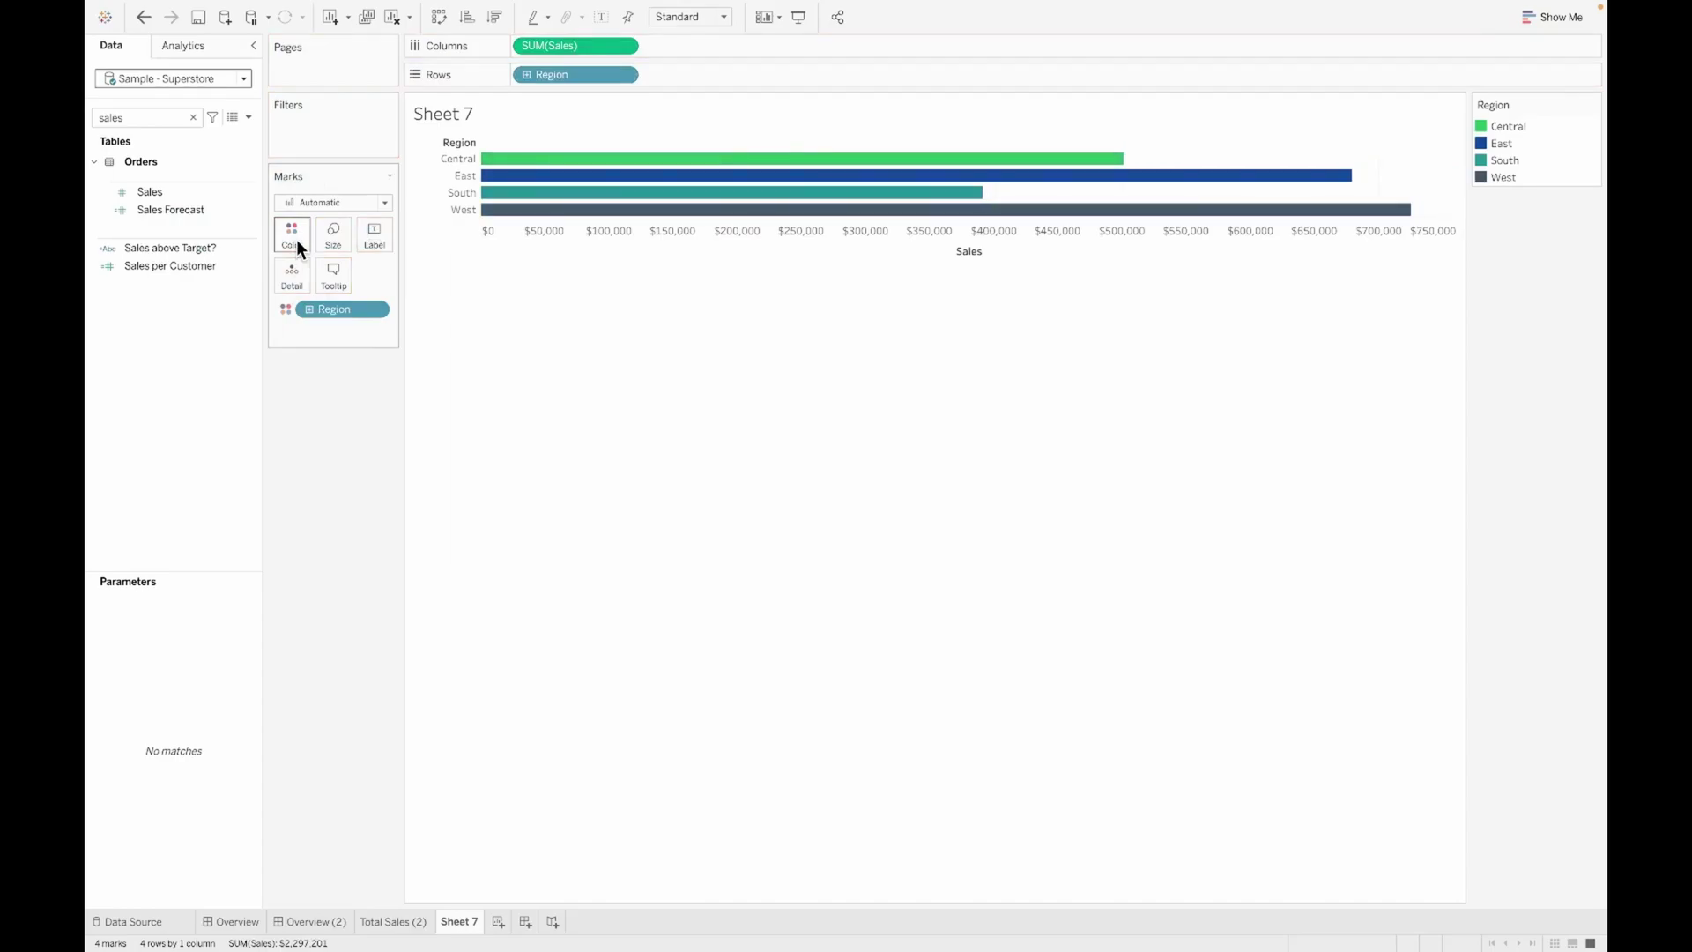
Set Sheet 7's column grid lines to None in Format Lines
{"action": "right_click", "coordinate": [1424, 173]}
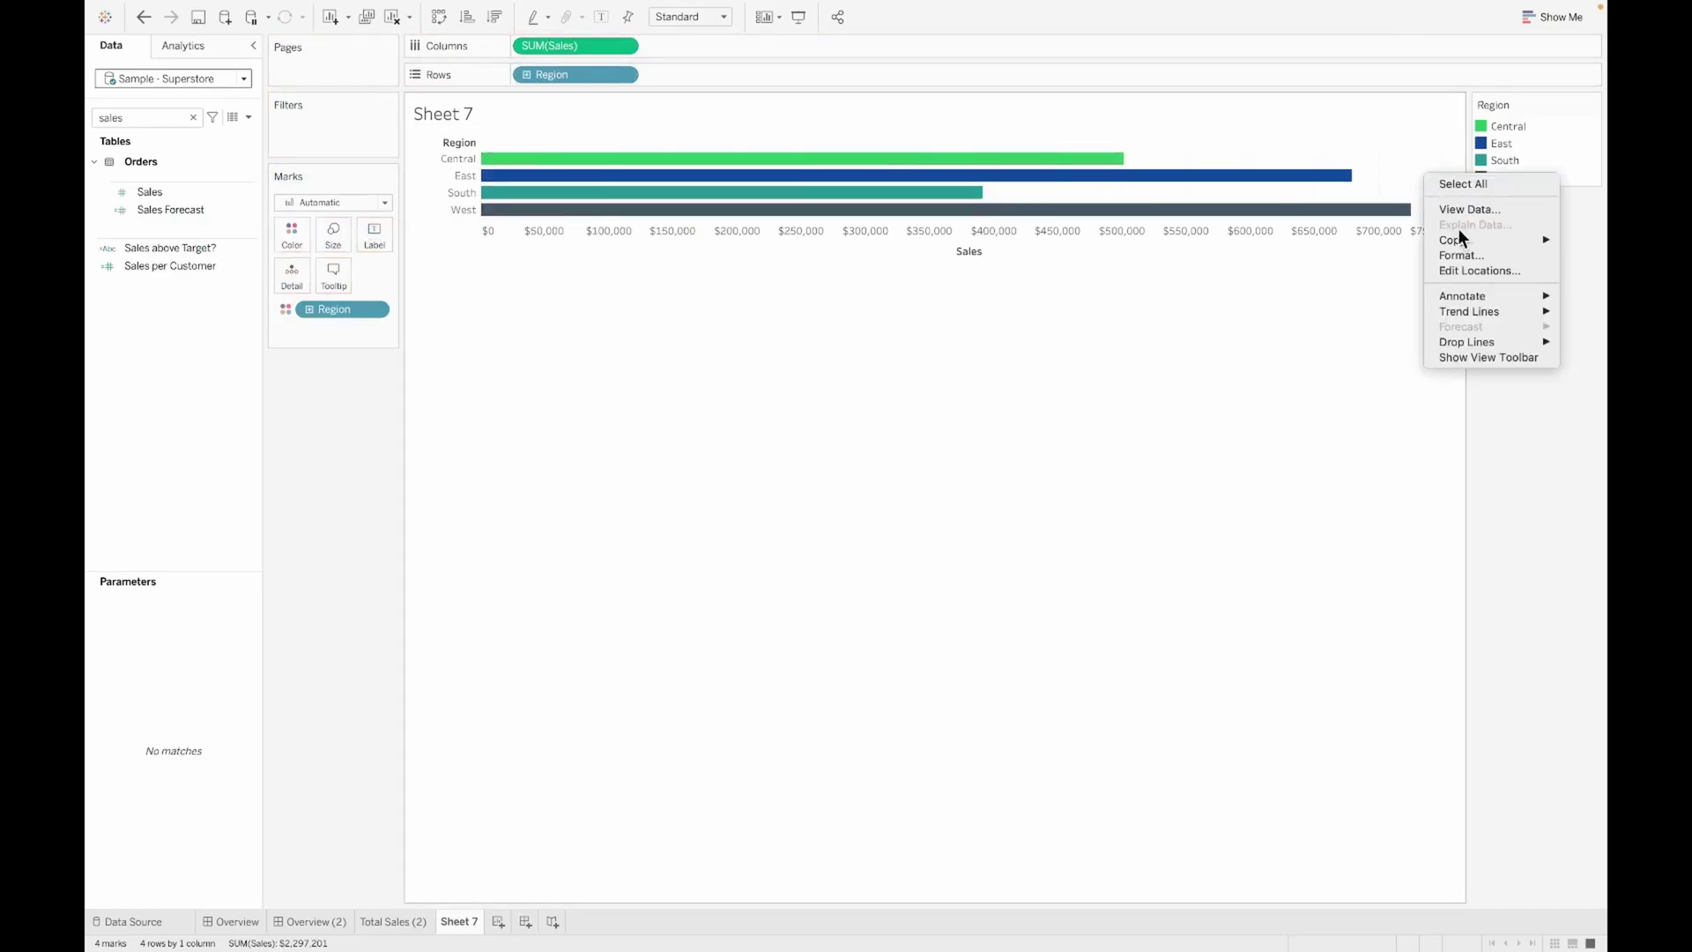
{"action": "left_click", "coordinate": [1462, 254]}
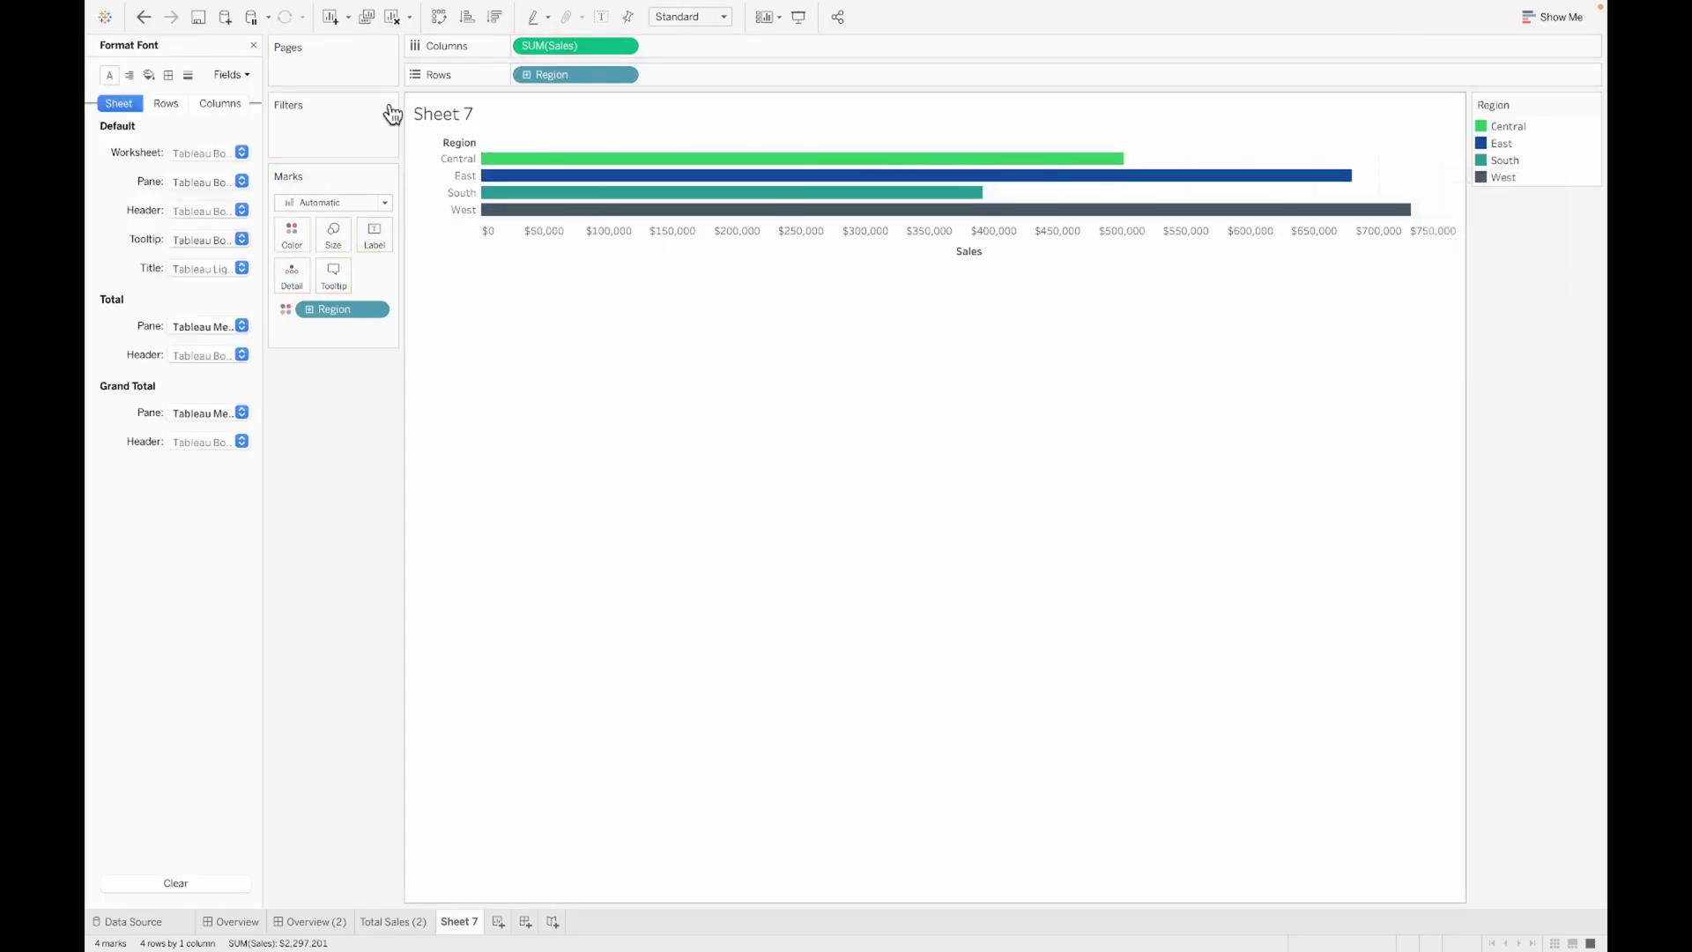
{"action": "left_click", "coordinate": [229, 102]}
{"action": "left_click", "coordinate": [224, 150]}
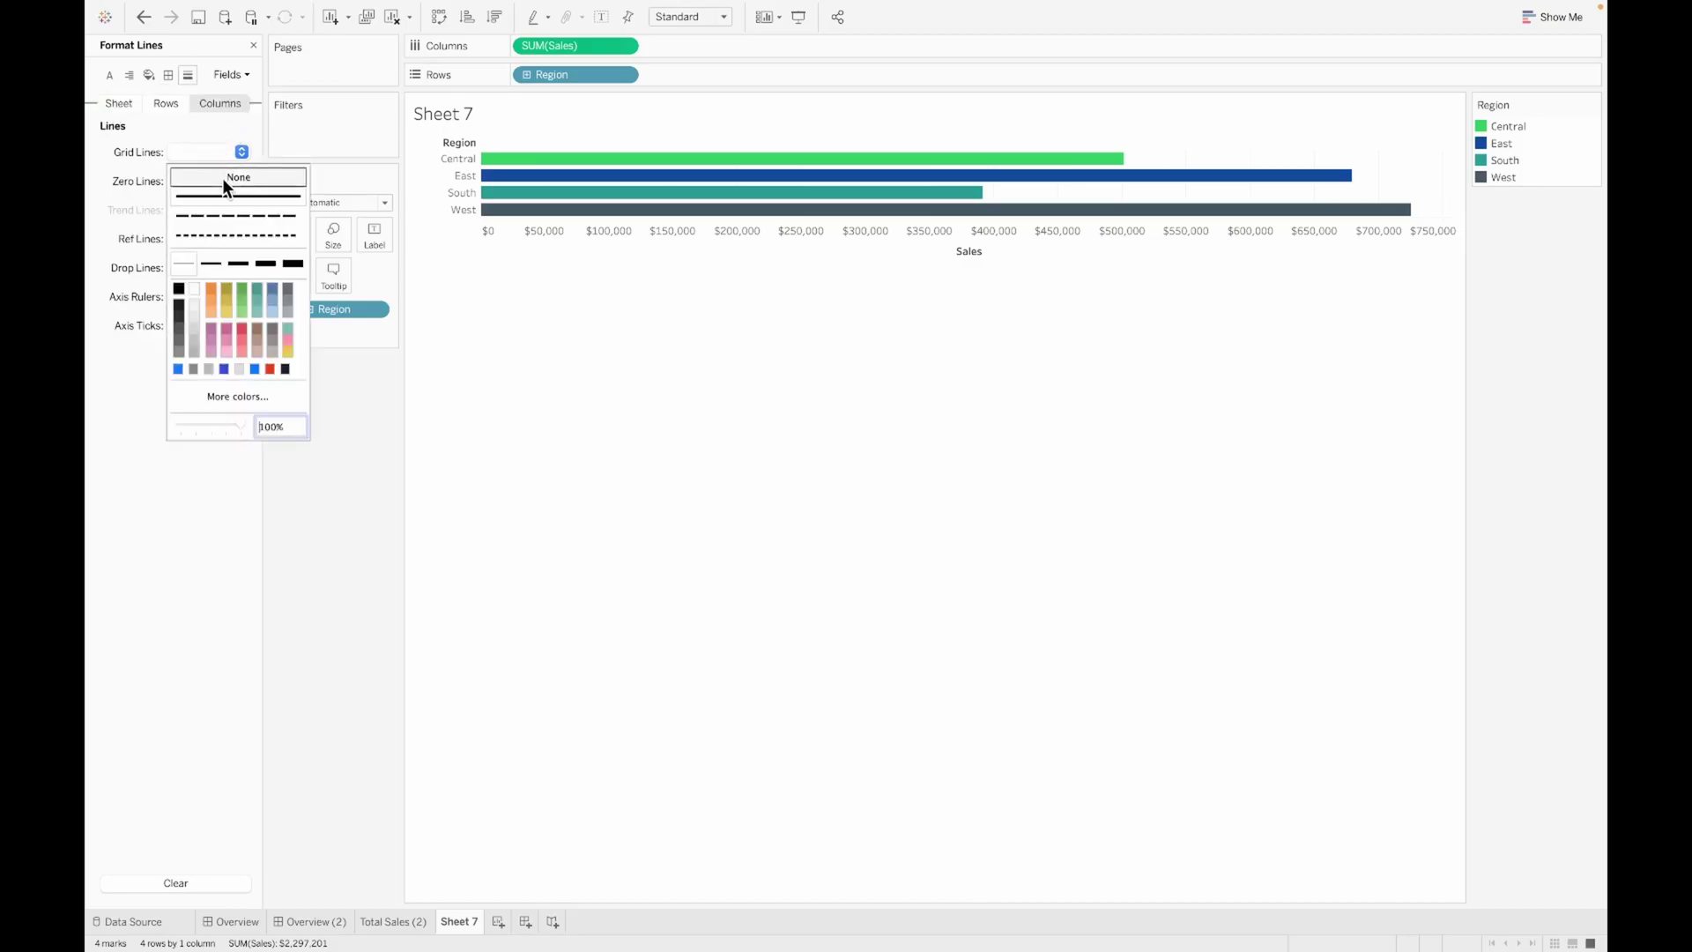
{"action": "left_click", "coordinate": [569, 378]}
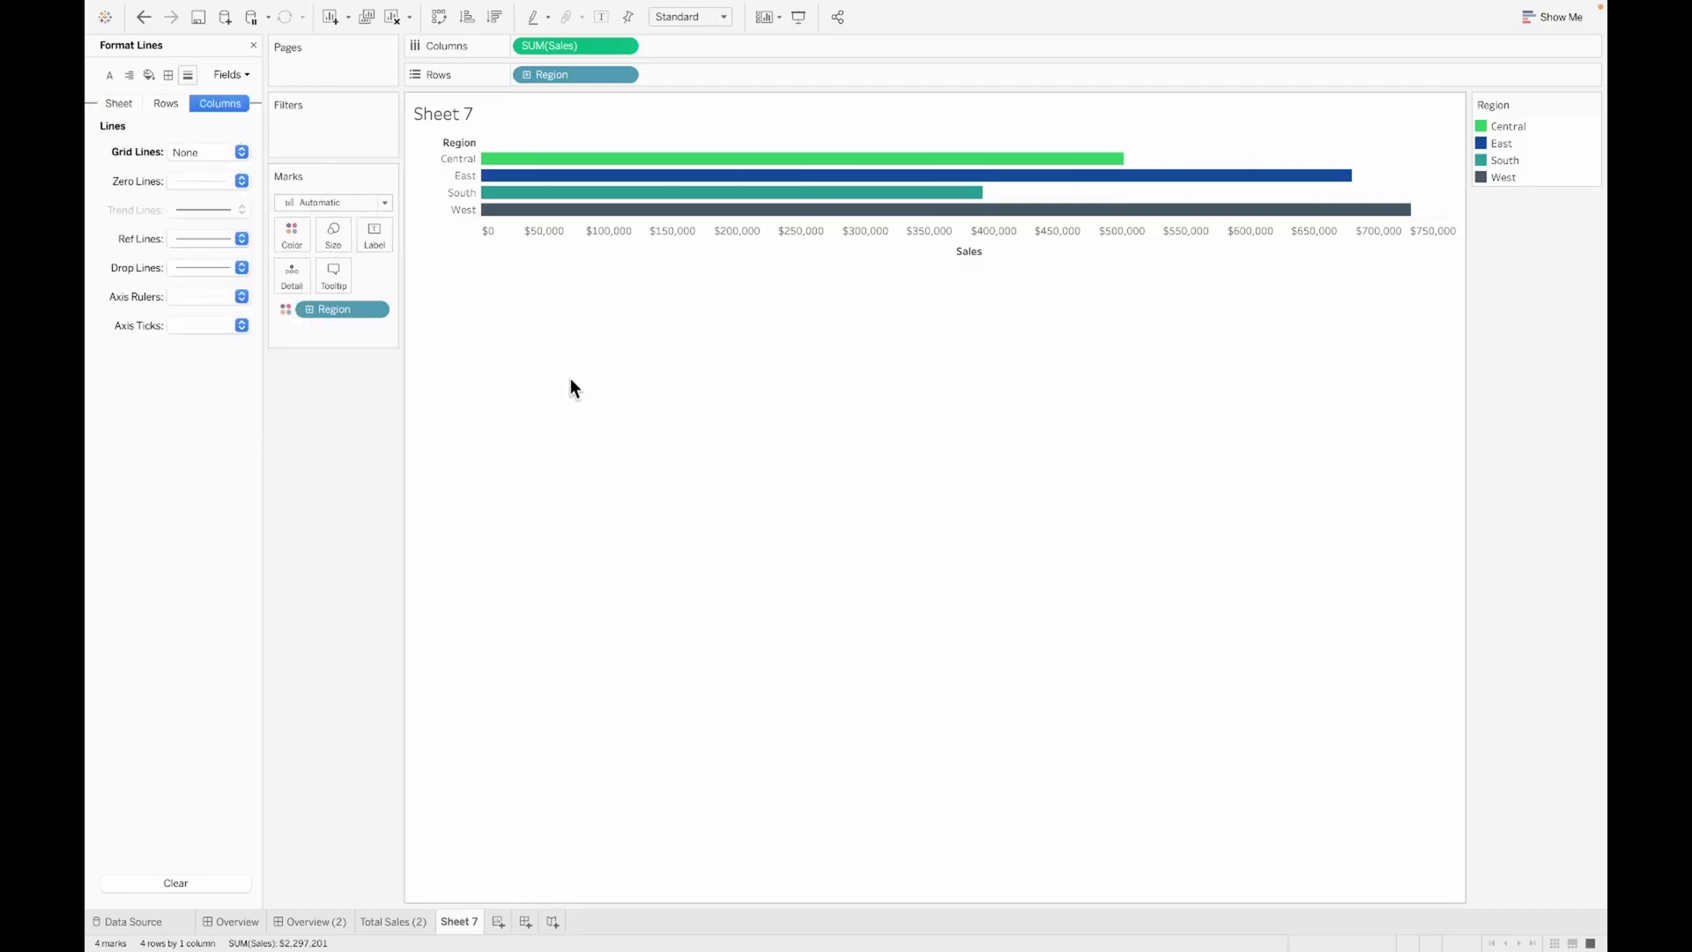
Make region names bold black Tableau Medium and enlarge the rows for thicker Sales bars
{"action": "left_click", "coordinate": [457, 208]}
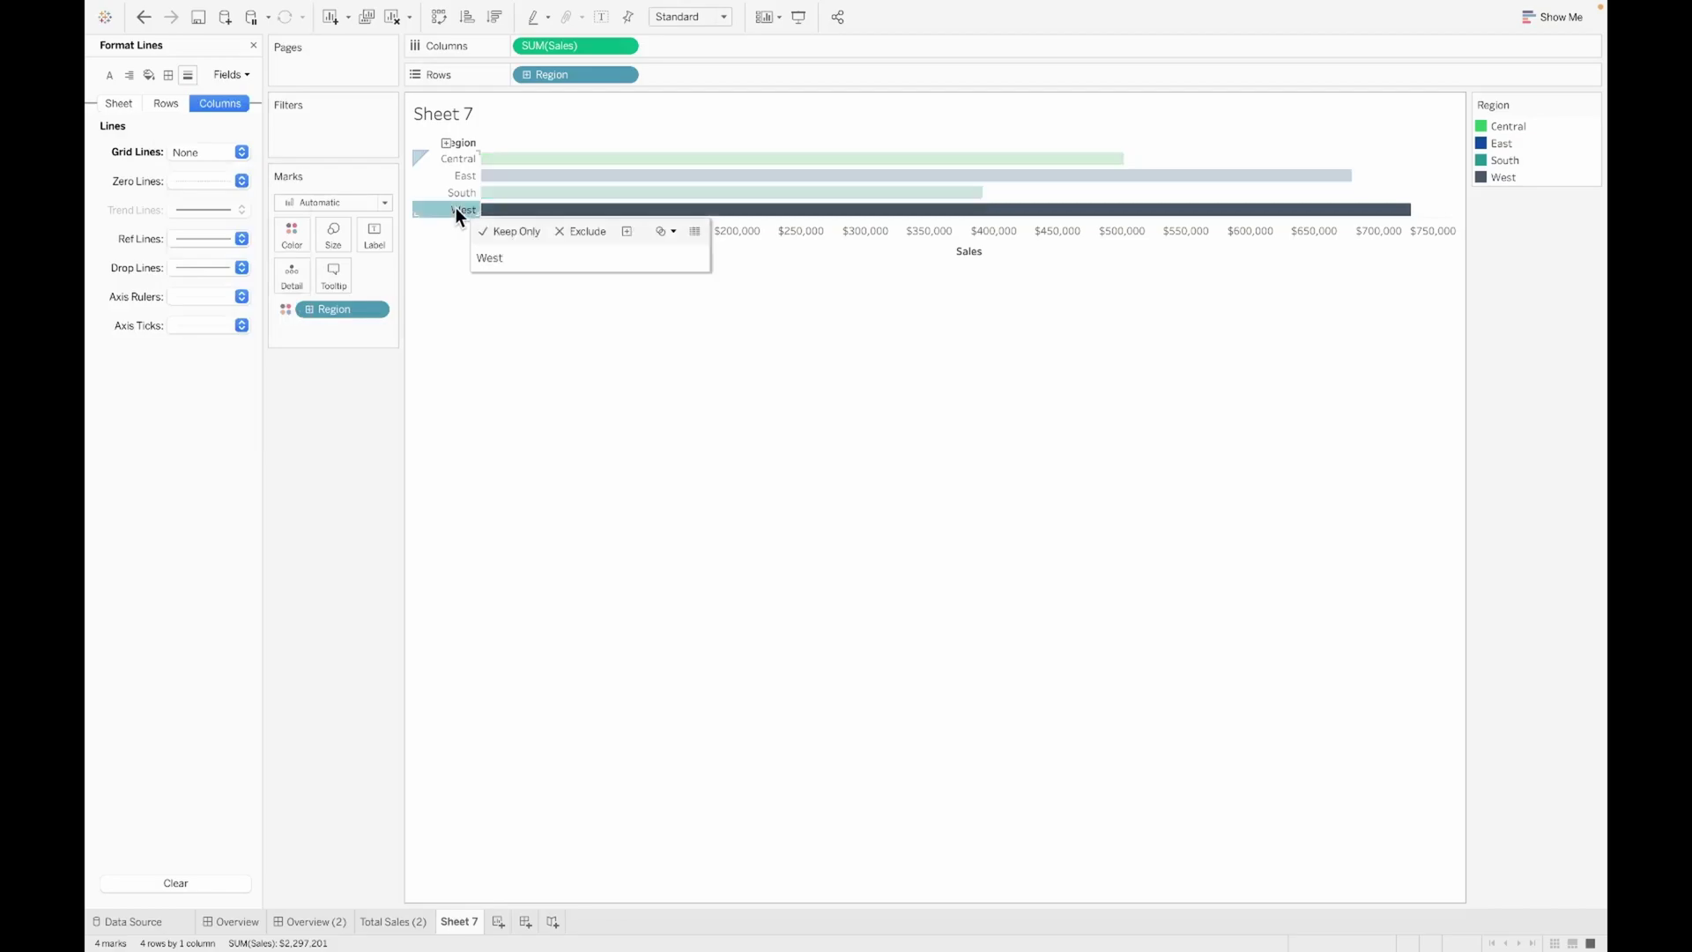
{"action": "right_click", "coordinate": [457, 208]}
{"action": "left_click", "coordinate": [508, 304]}
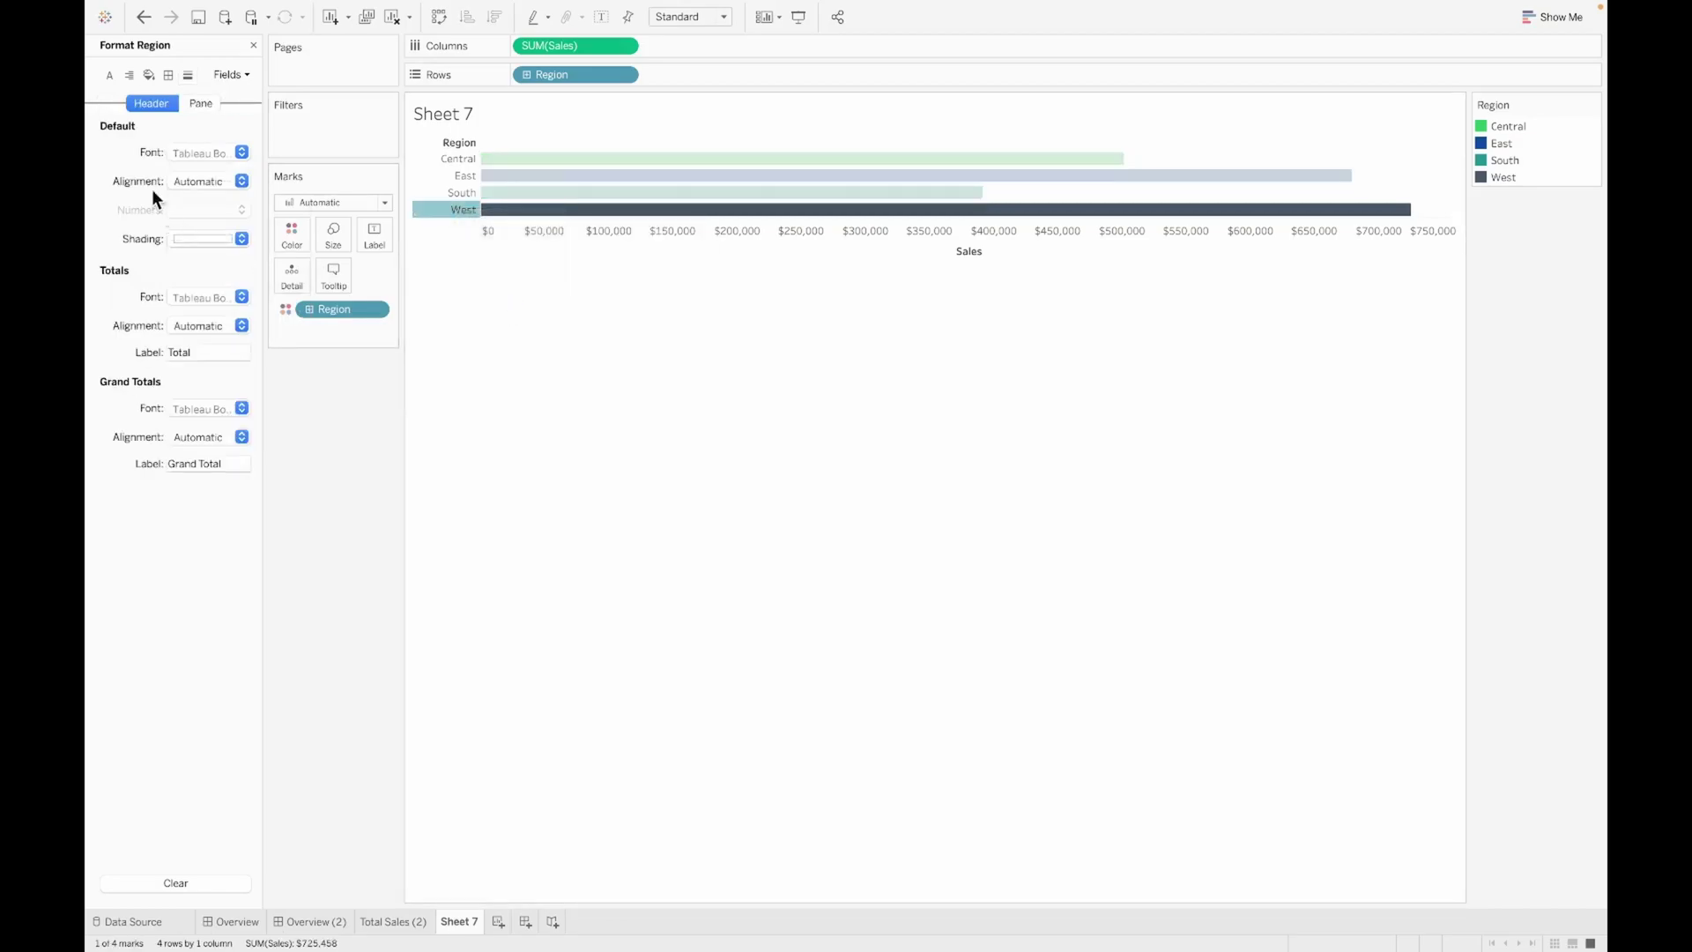
{"action": "left_click", "coordinate": [183, 155]}
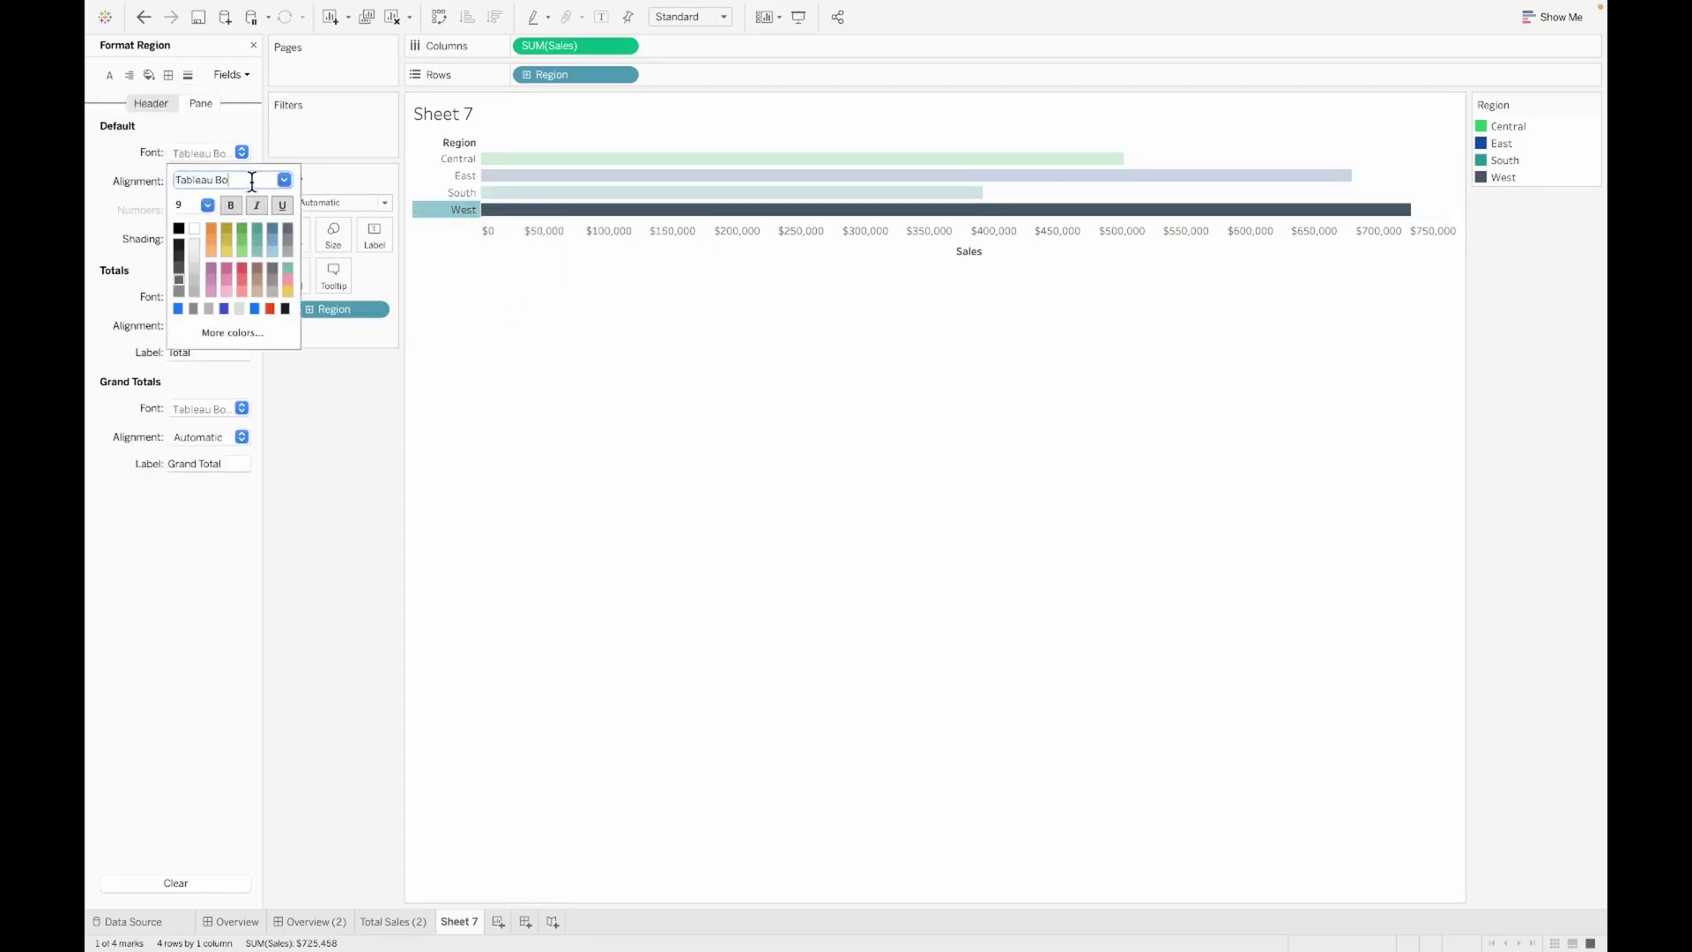
{"action": "key", "text": "Tab"}
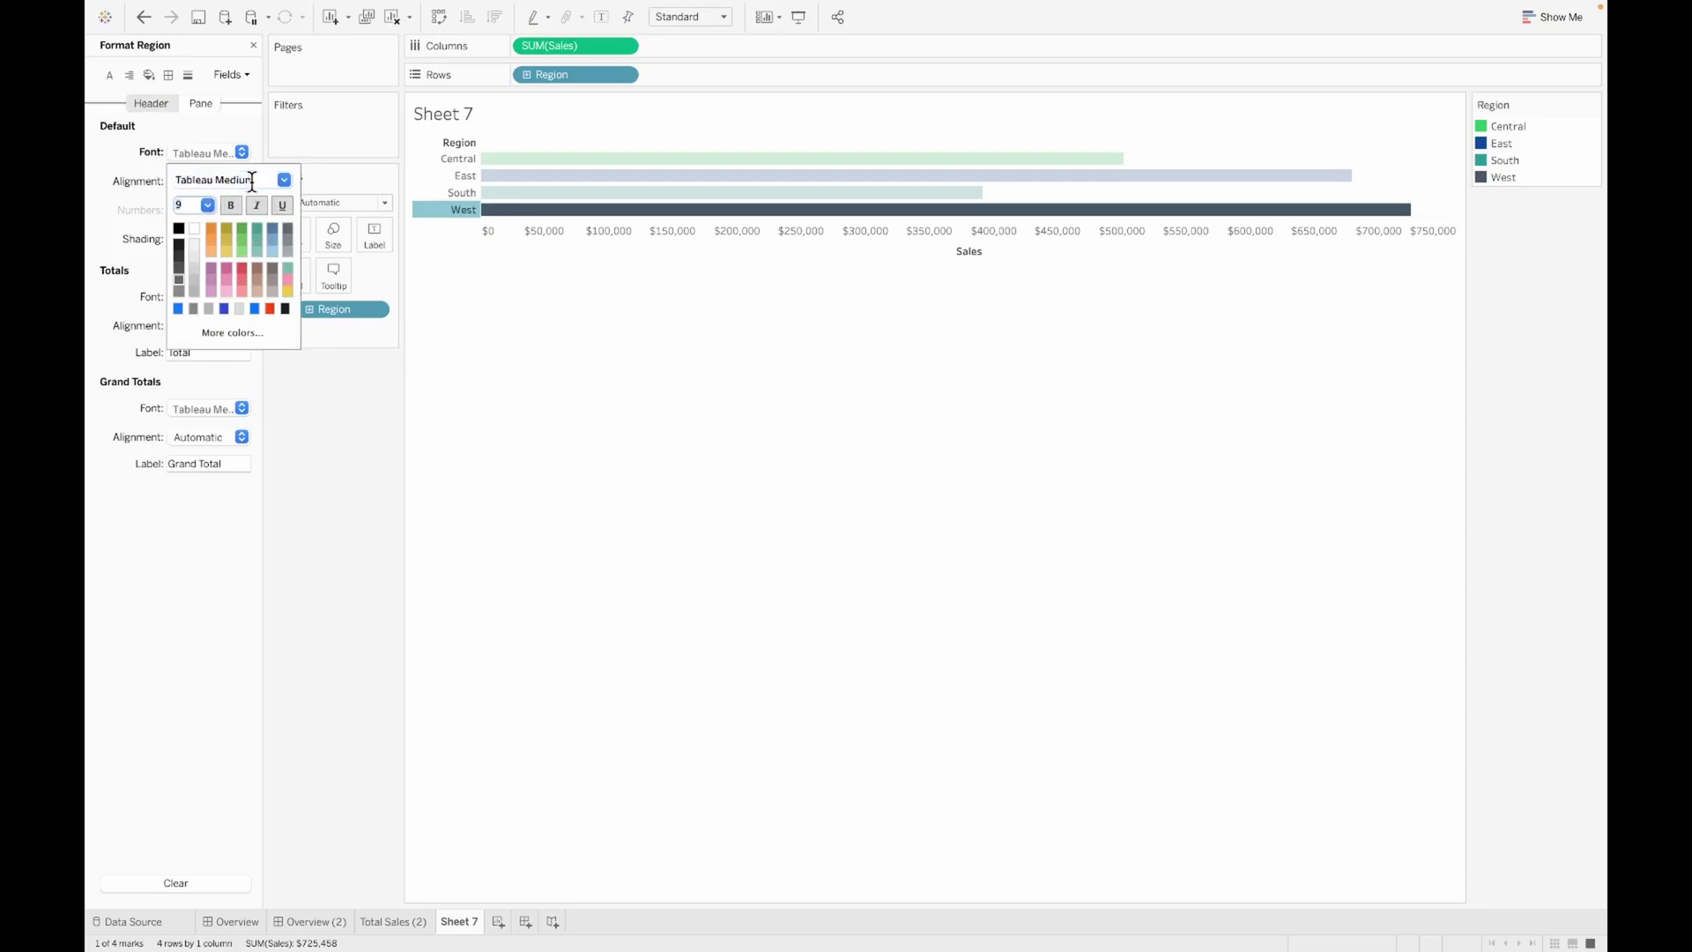
{"action": "left_click", "coordinate": [178, 231]}
{"action": "left_click", "coordinate": [231, 205]}
{"action": "left_click", "coordinate": [580, 363]}
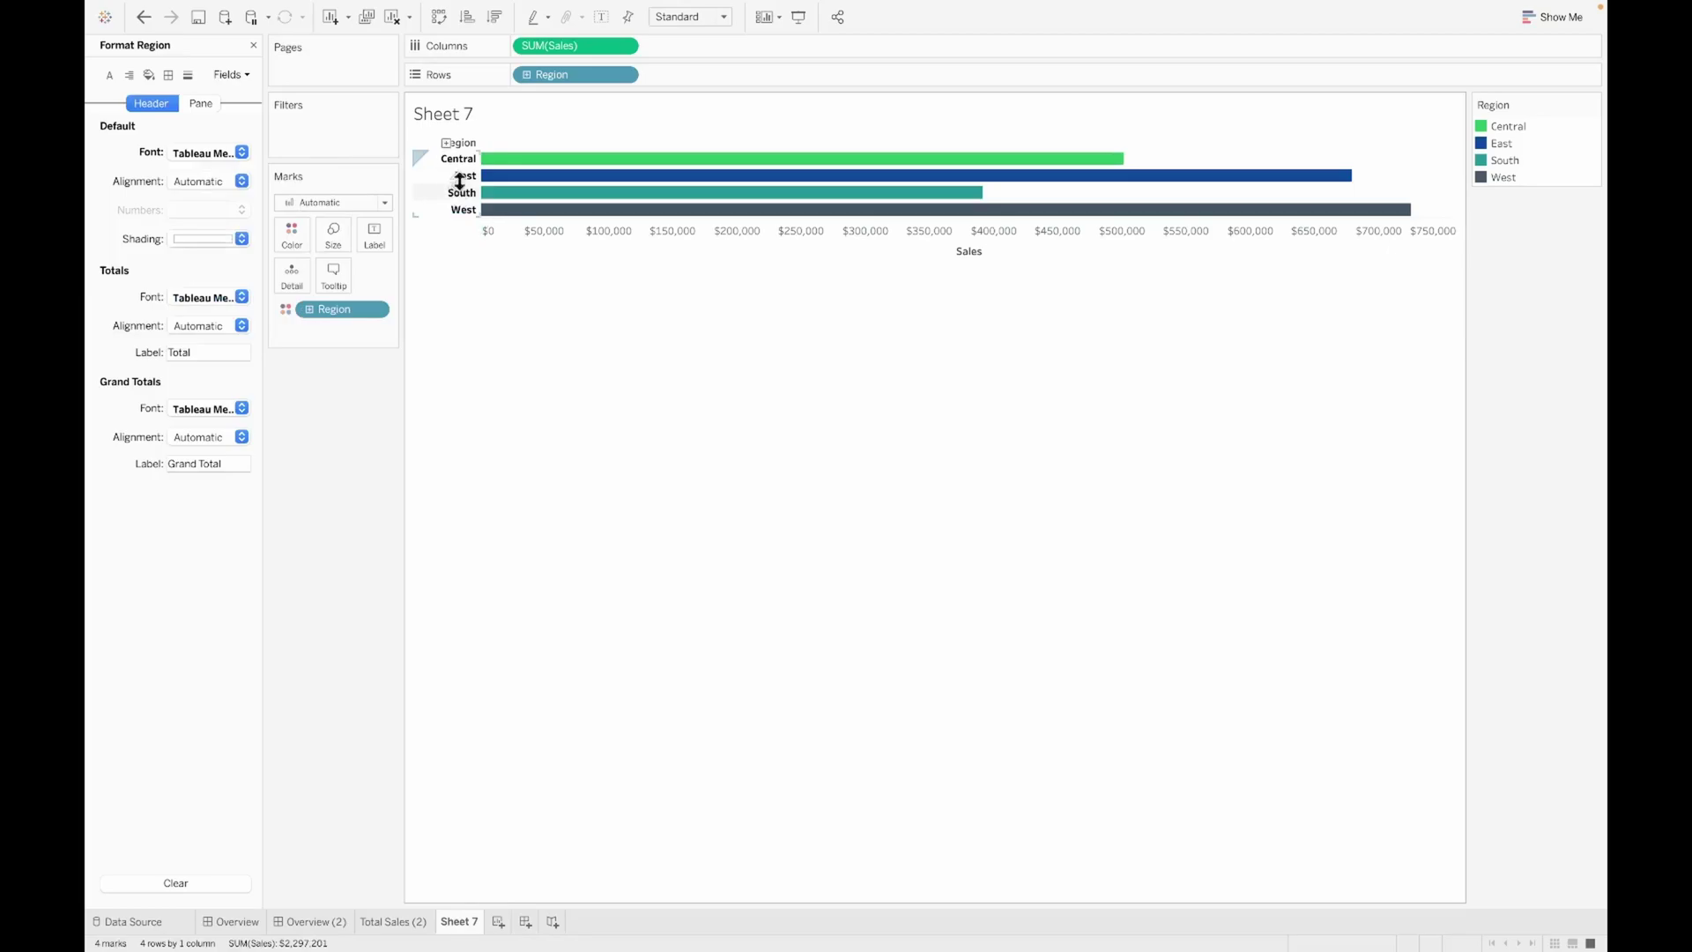
{"action": "left_click_drag", "start_coordinate": [460, 168], "coordinate": [461, 187]}
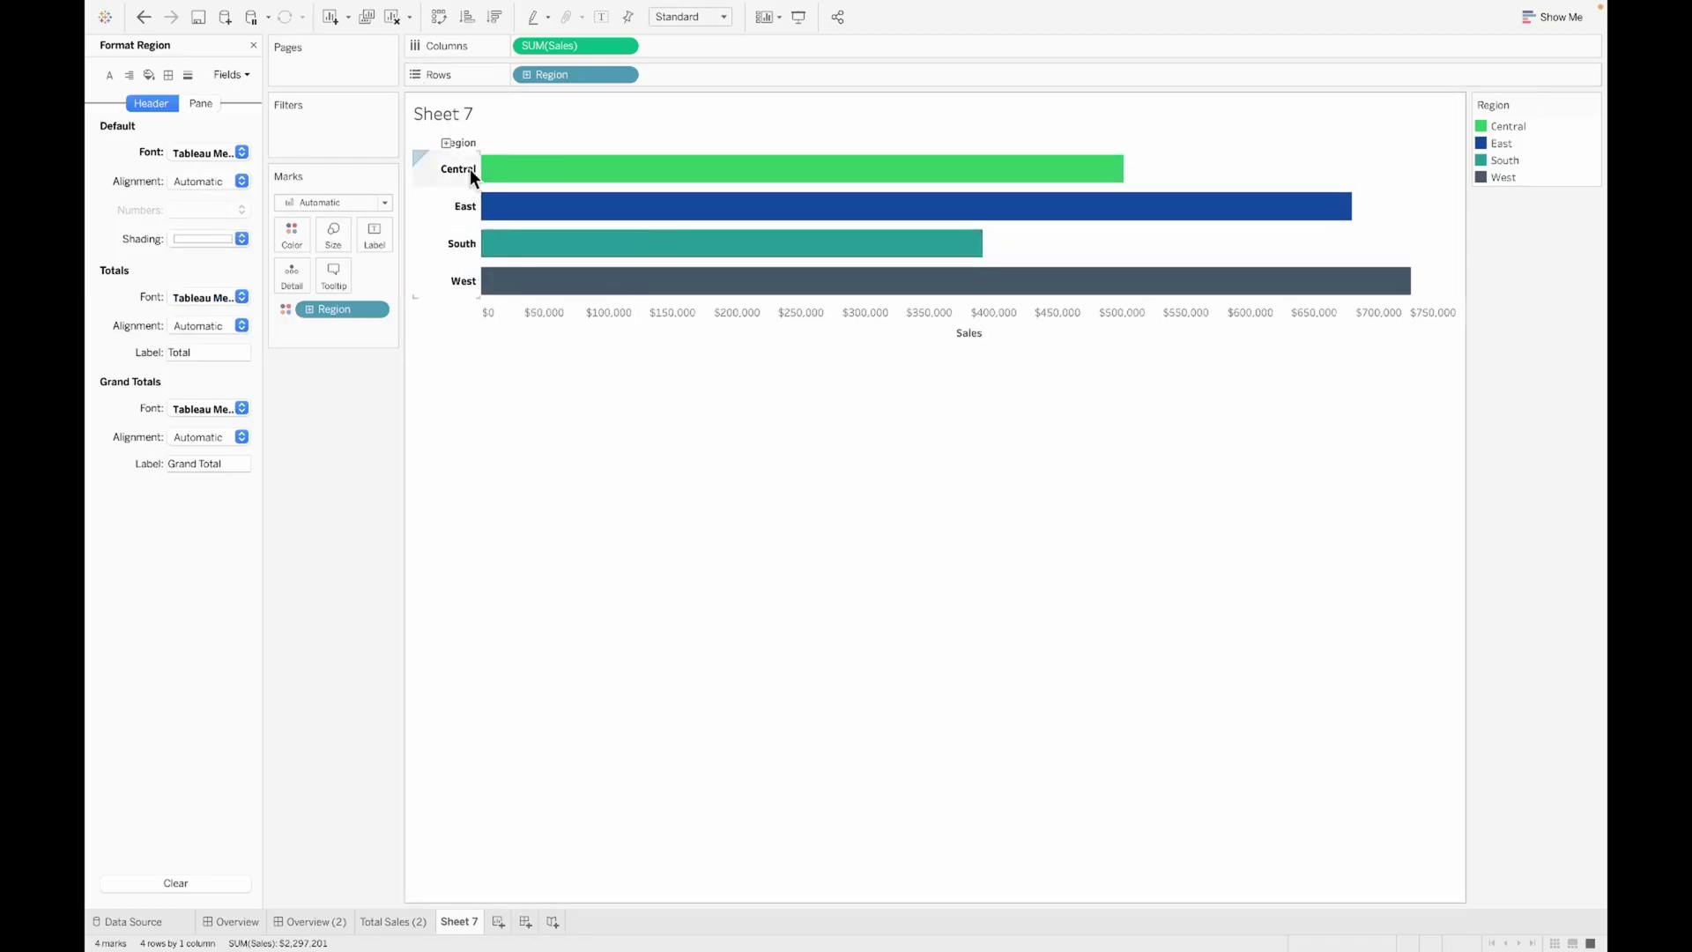
Hide the Region field label, rename Sheet 7 'Sales by Region', and return to Overview (2)
{"action": "right_click", "coordinate": [417, 137]}
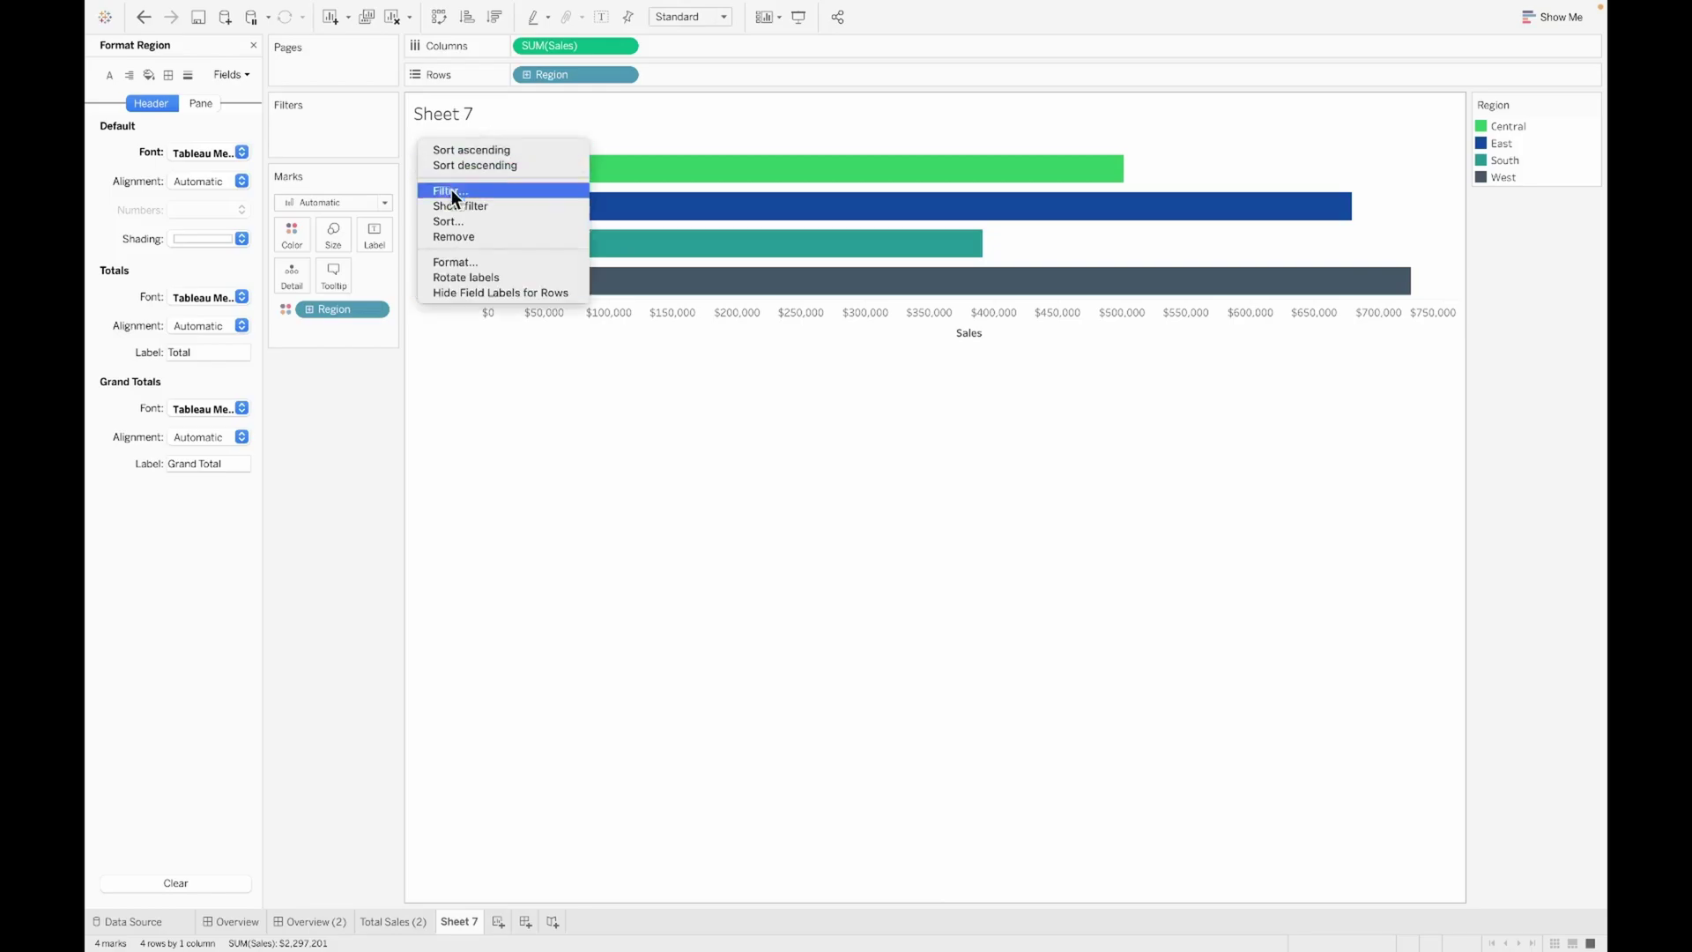
{"action": "left_click", "coordinate": [486, 288]}
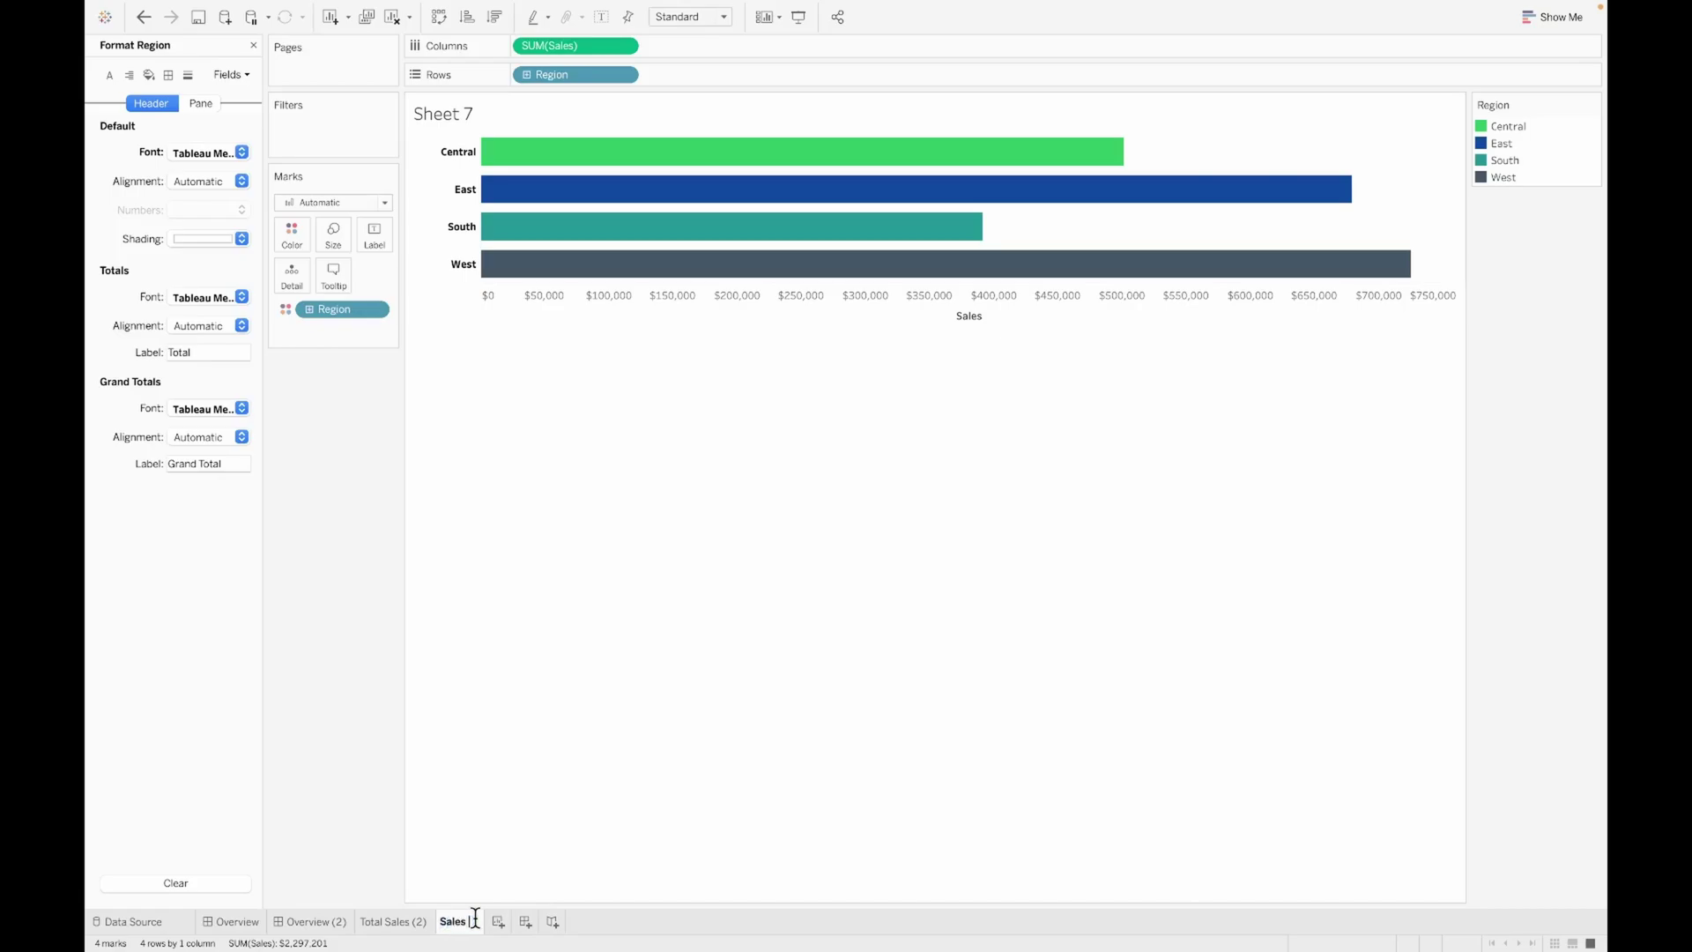
{"action": "type", "text": "by Region"}
{"action": "key", "text": "Return"}
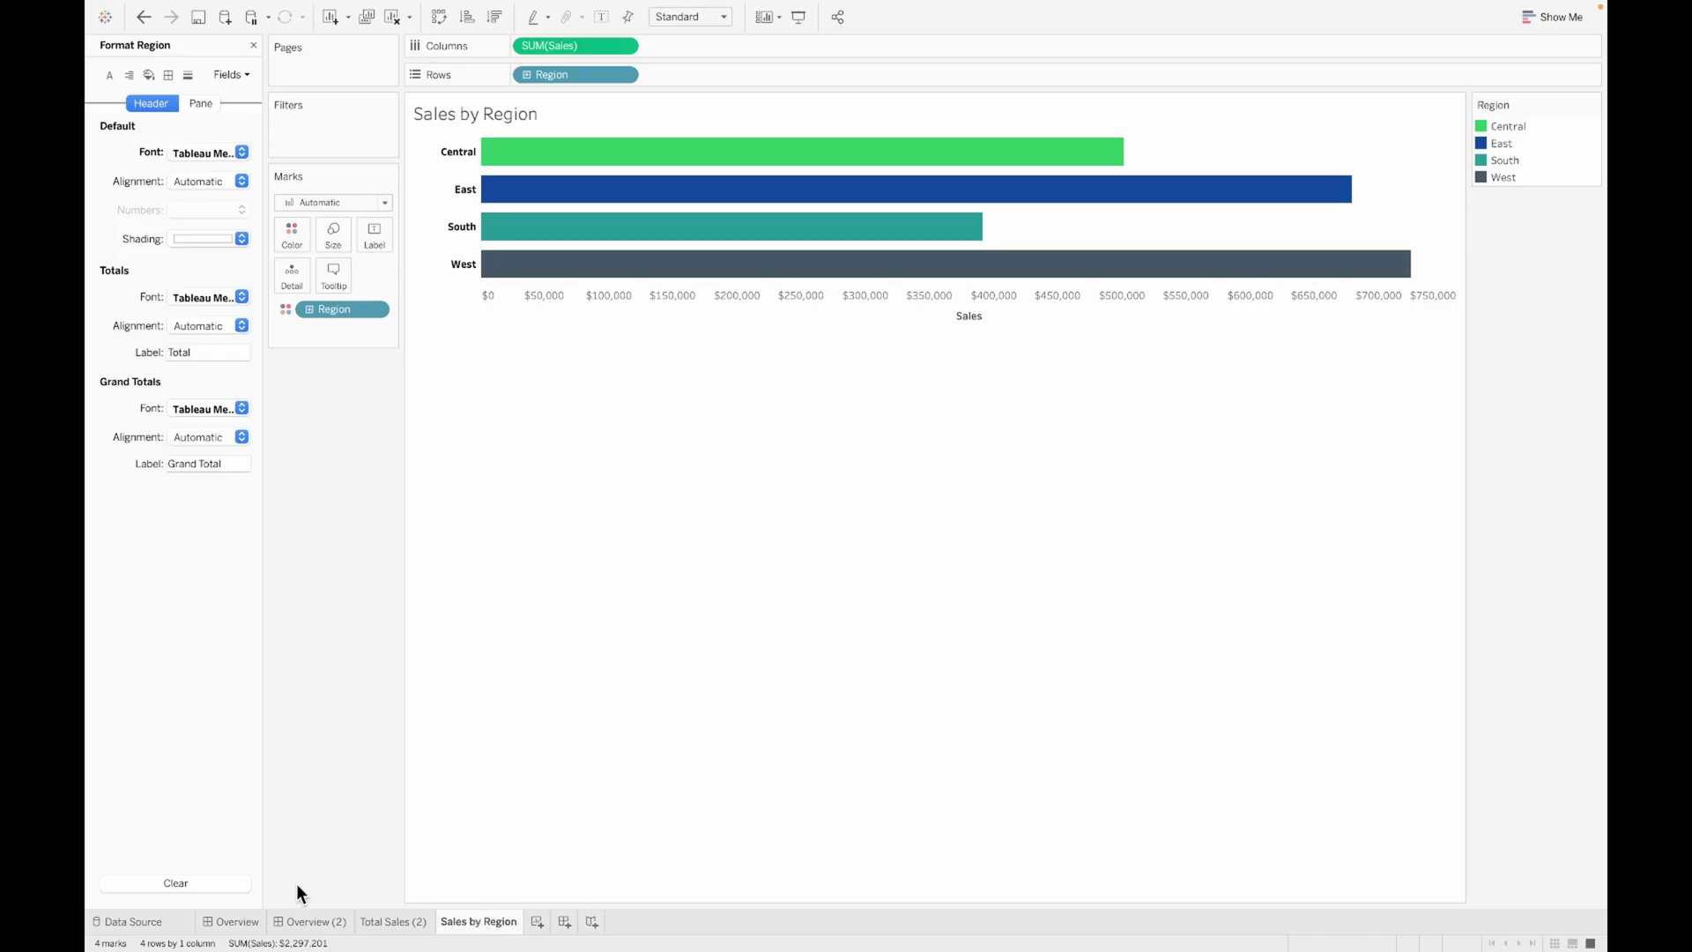
{"action": "left_click", "coordinate": [344, 921]}
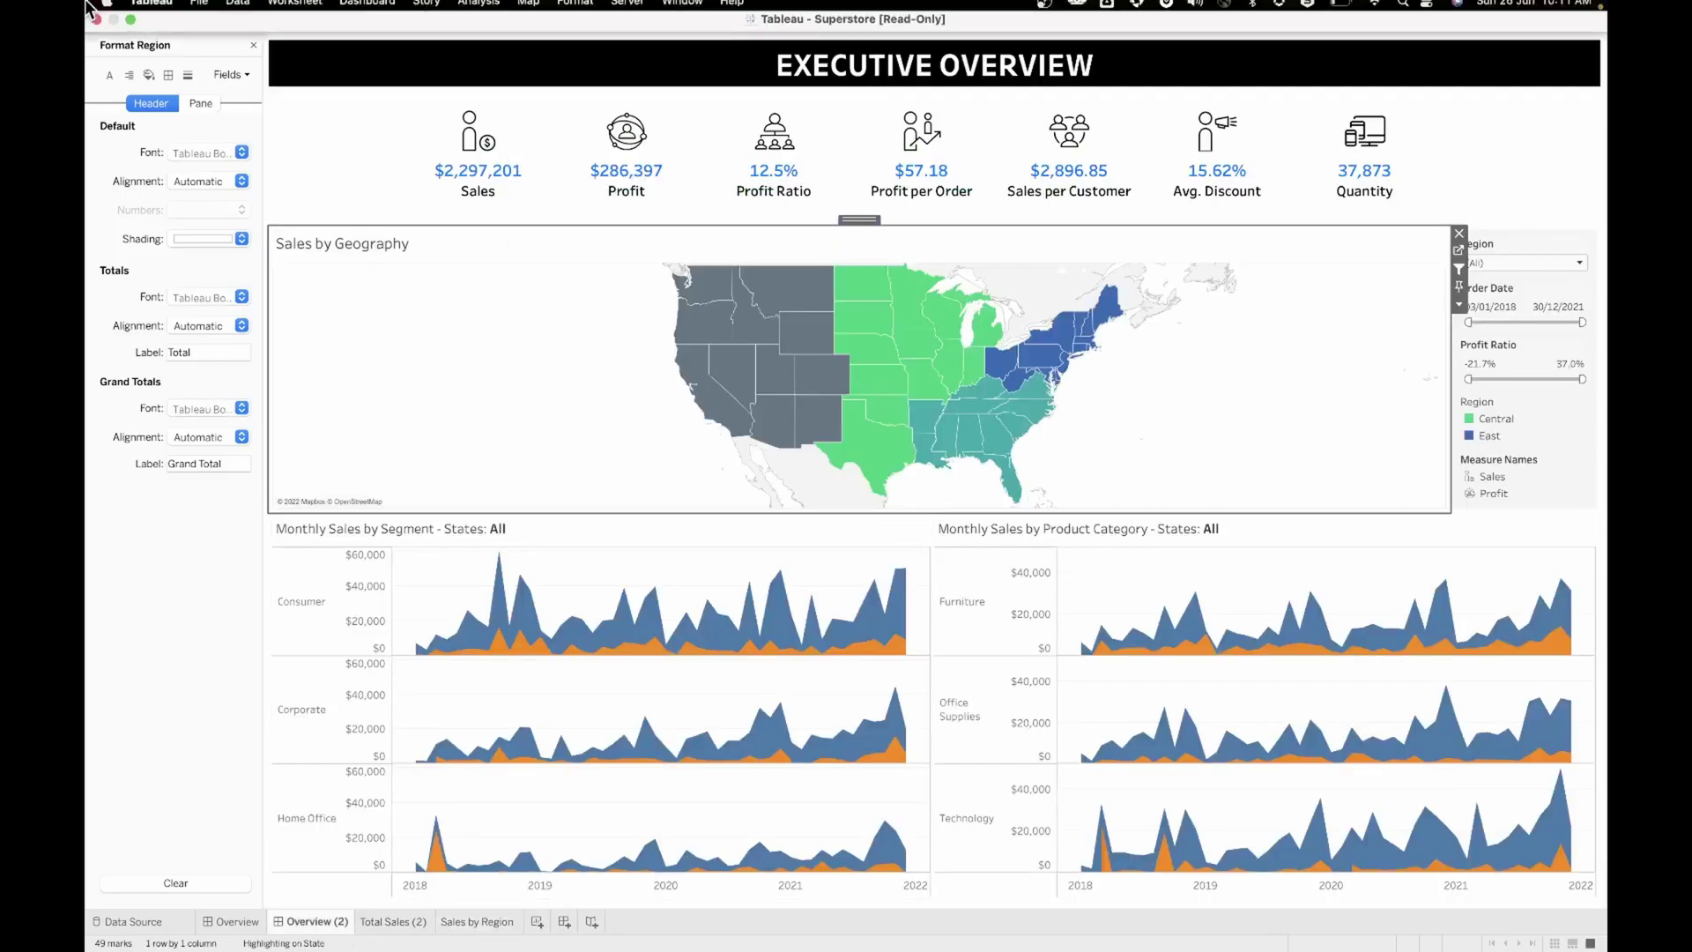
Replace the map title 'Sales by Geography' with 'Regions'
{"action": "double_click", "coordinate": [391, 244]}
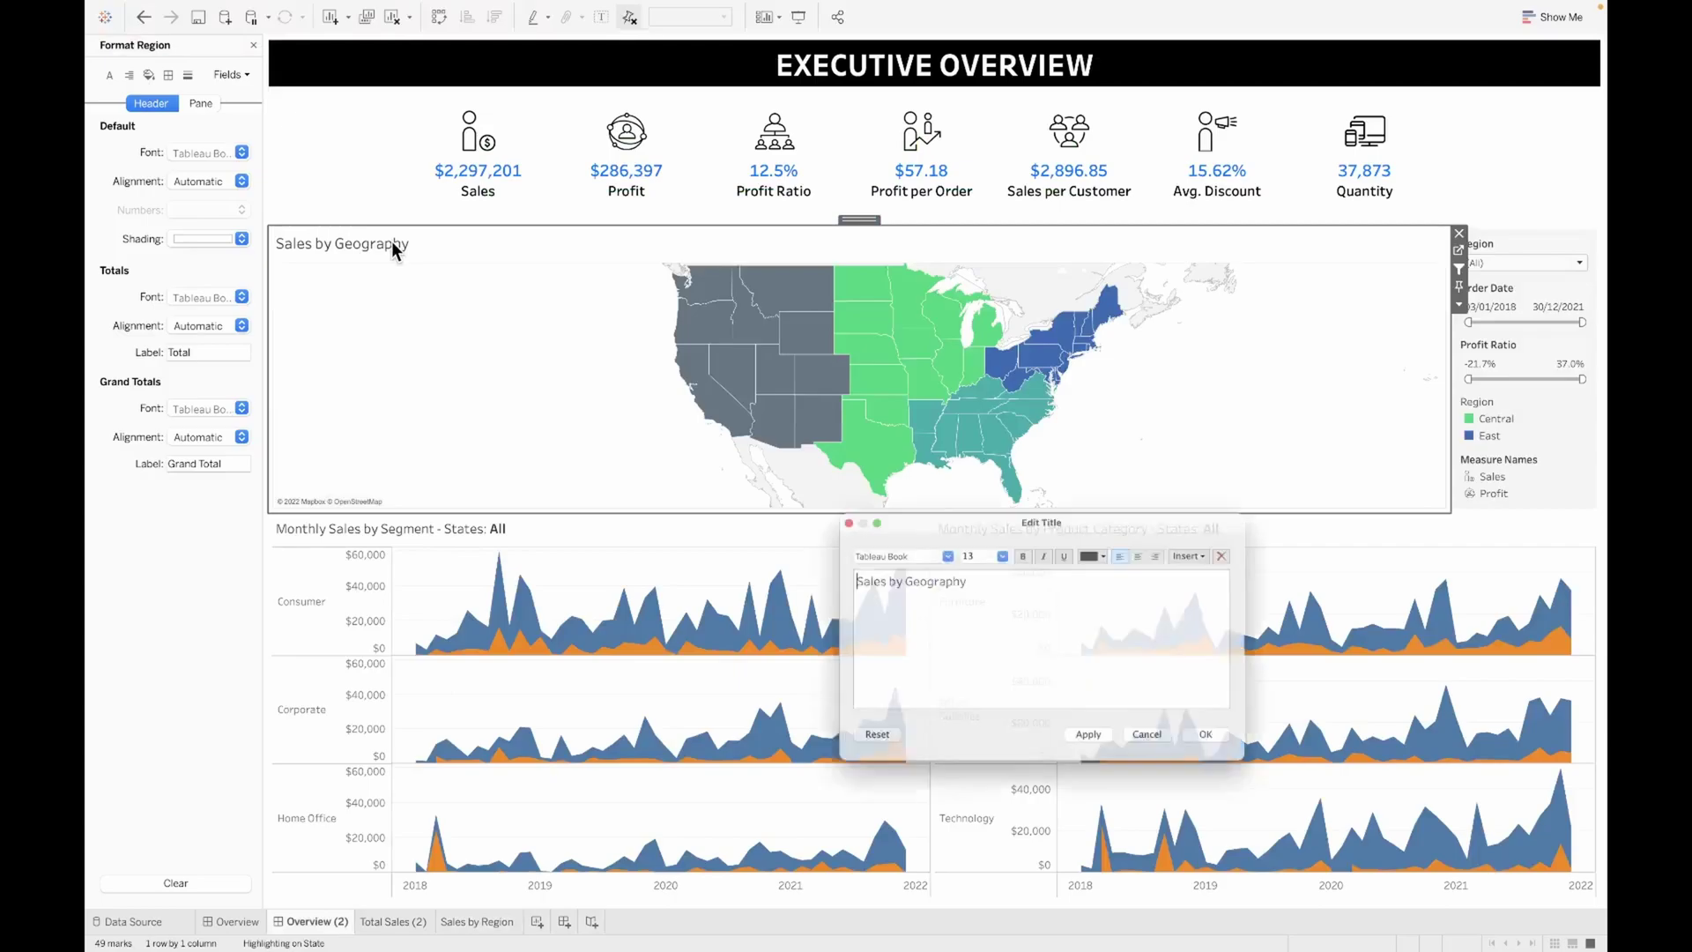
{"action": "left_click_drag", "start_coordinate": [995, 580], "coordinate": [615, 564]}
{"action": "key", "text": "BackSpace"}
{"action": "type", "text": "Reg"}
{"action": "type", "text": "io"}
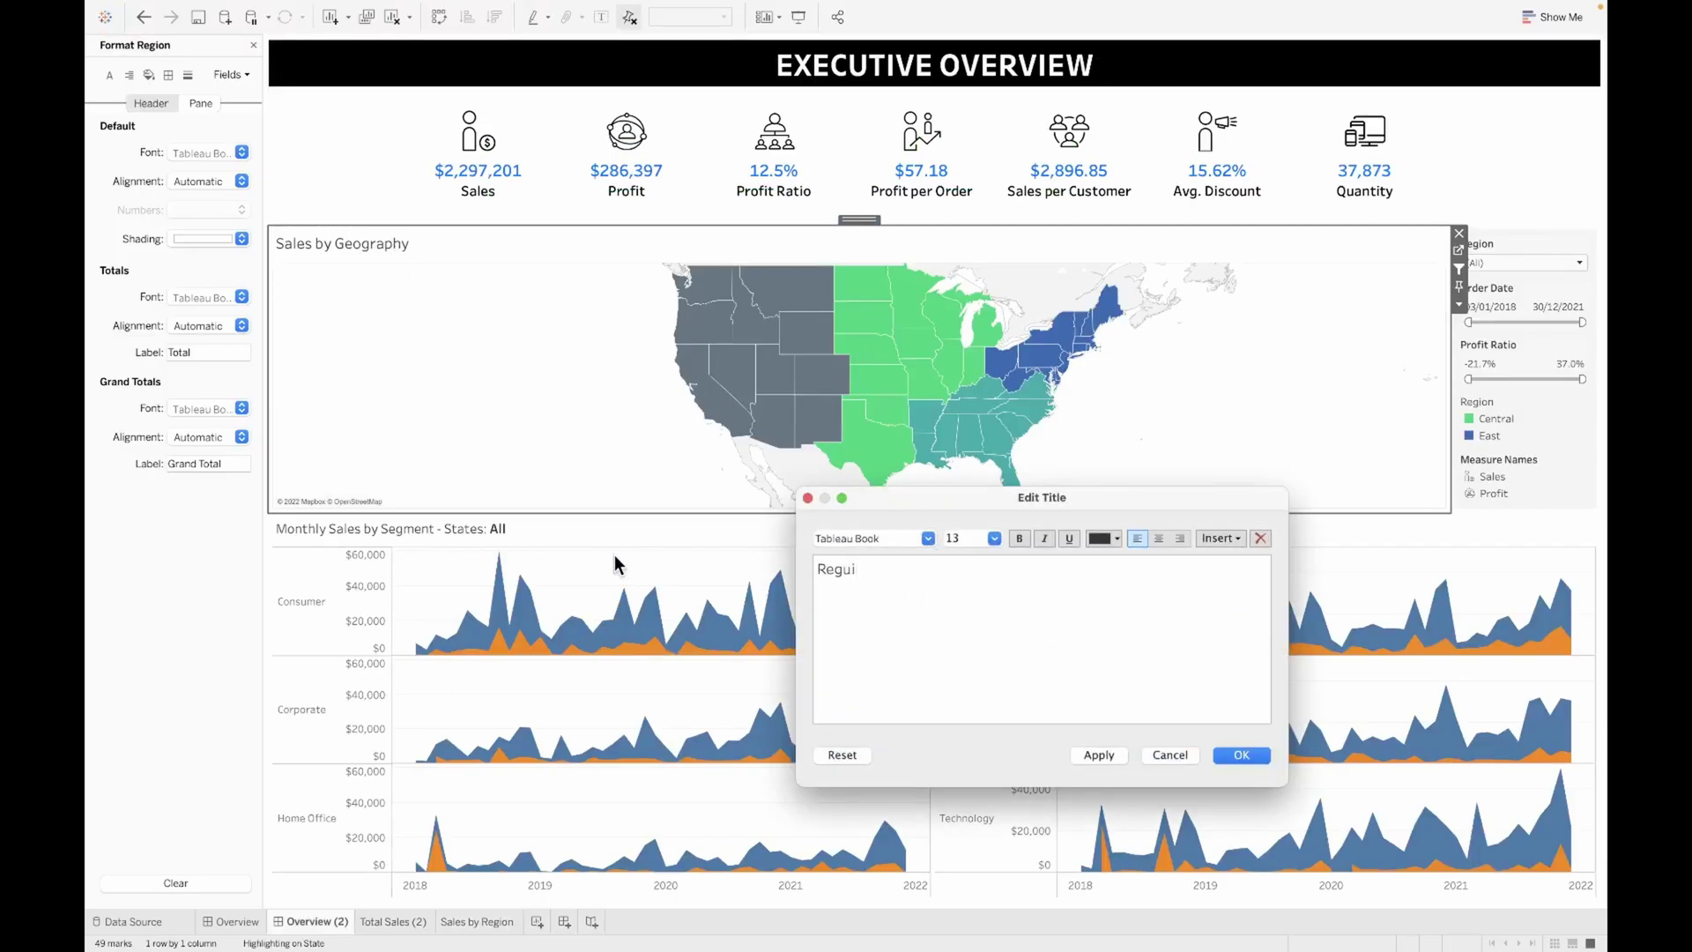
{"action": "type", "text": "ns"}
{"action": "left_click", "coordinate": [1266, 757]}
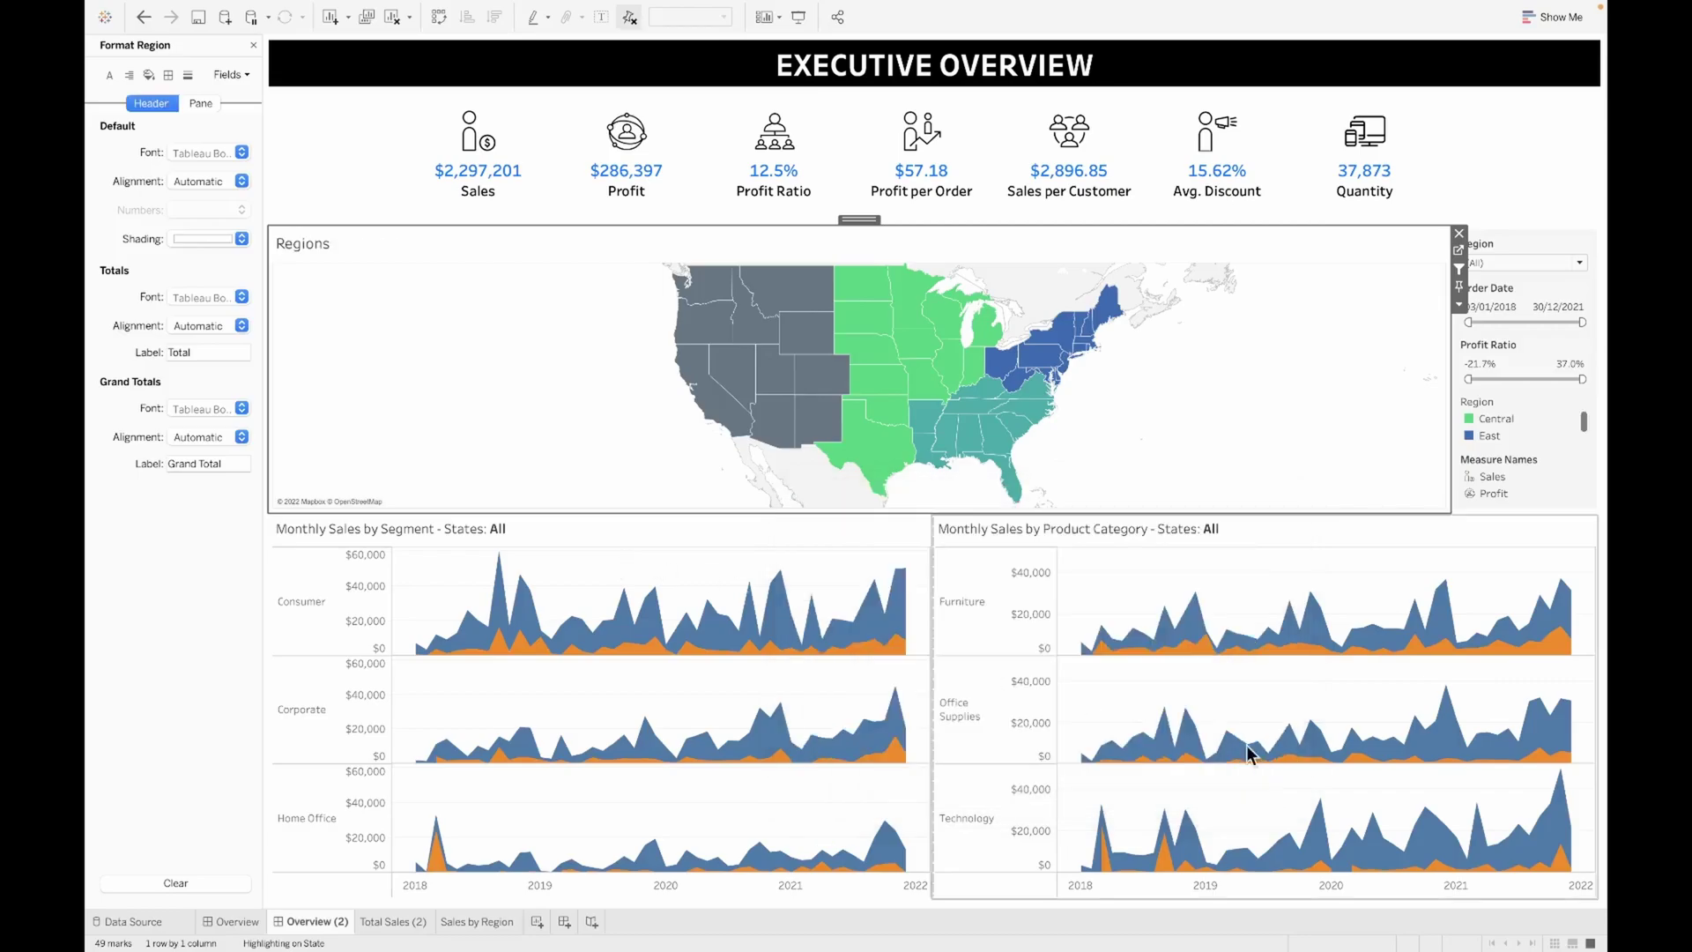
Place the Sales by Region sheet beside the map and float the Region legend top-right
{"action": "left_click", "coordinate": [255, 45]}
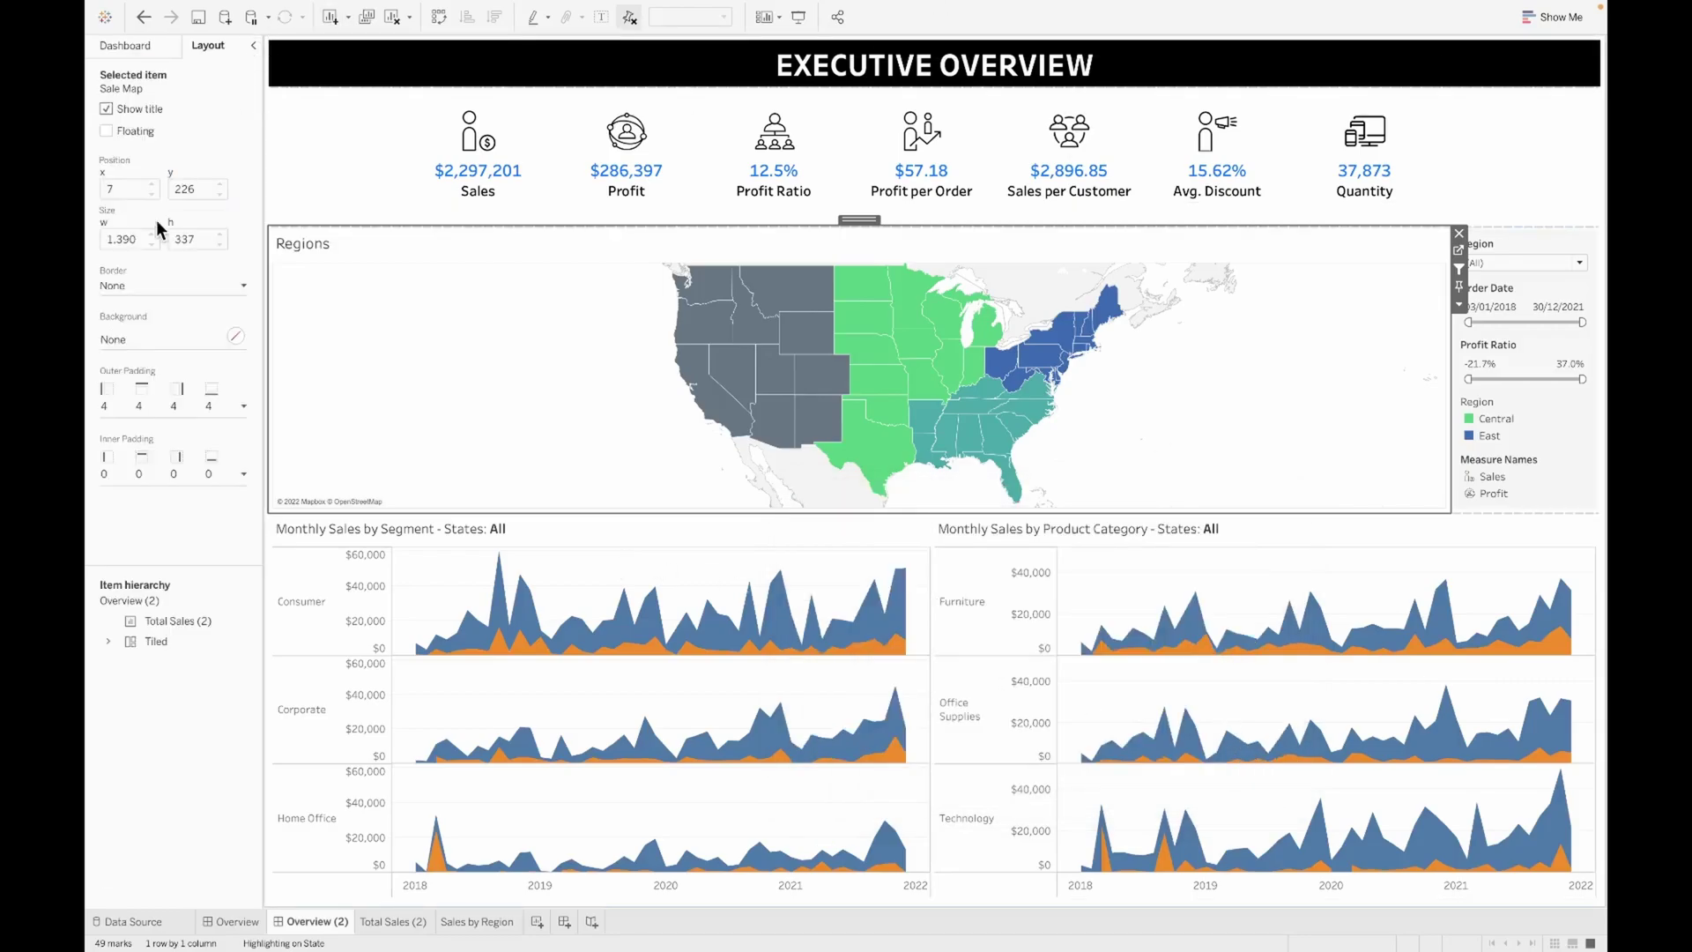
{"action": "left_click", "coordinate": [130, 43]}
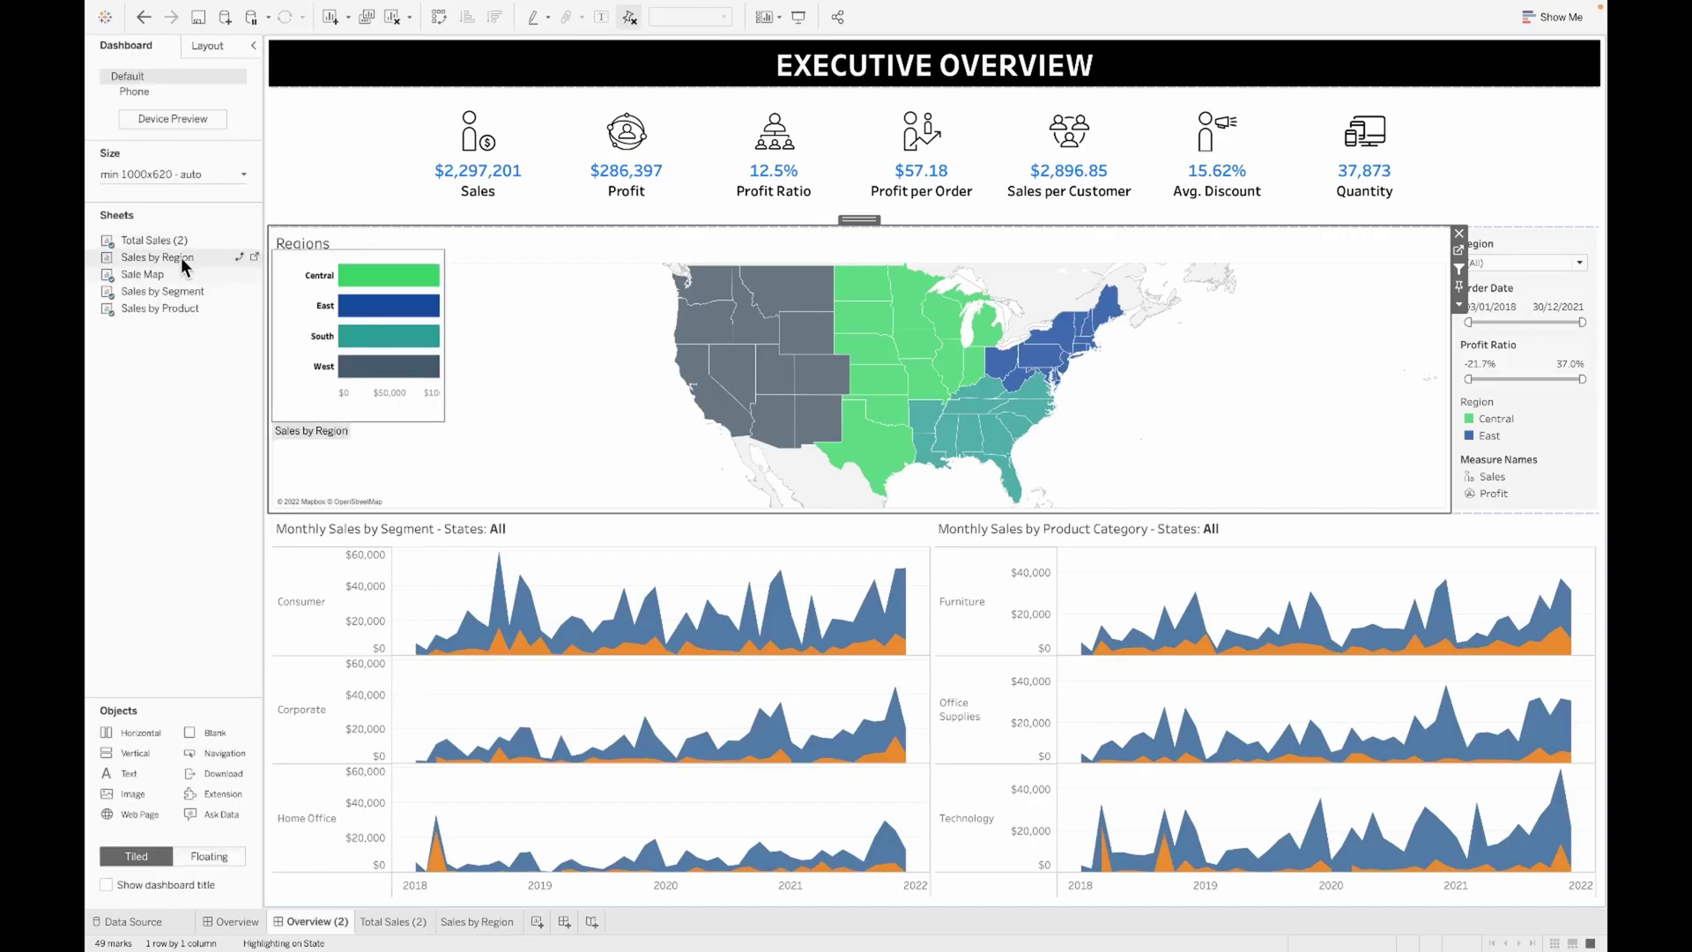
{"action": "left_click_drag", "start_coordinate": [169, 258], "coordinate": [1286, 426]}
{"action": "left_click", "coordinate": [1514, 402]}
{"action": "left_click_drag", "start_coordinate": [1514, 400], "coordinate": [1515, 105]}
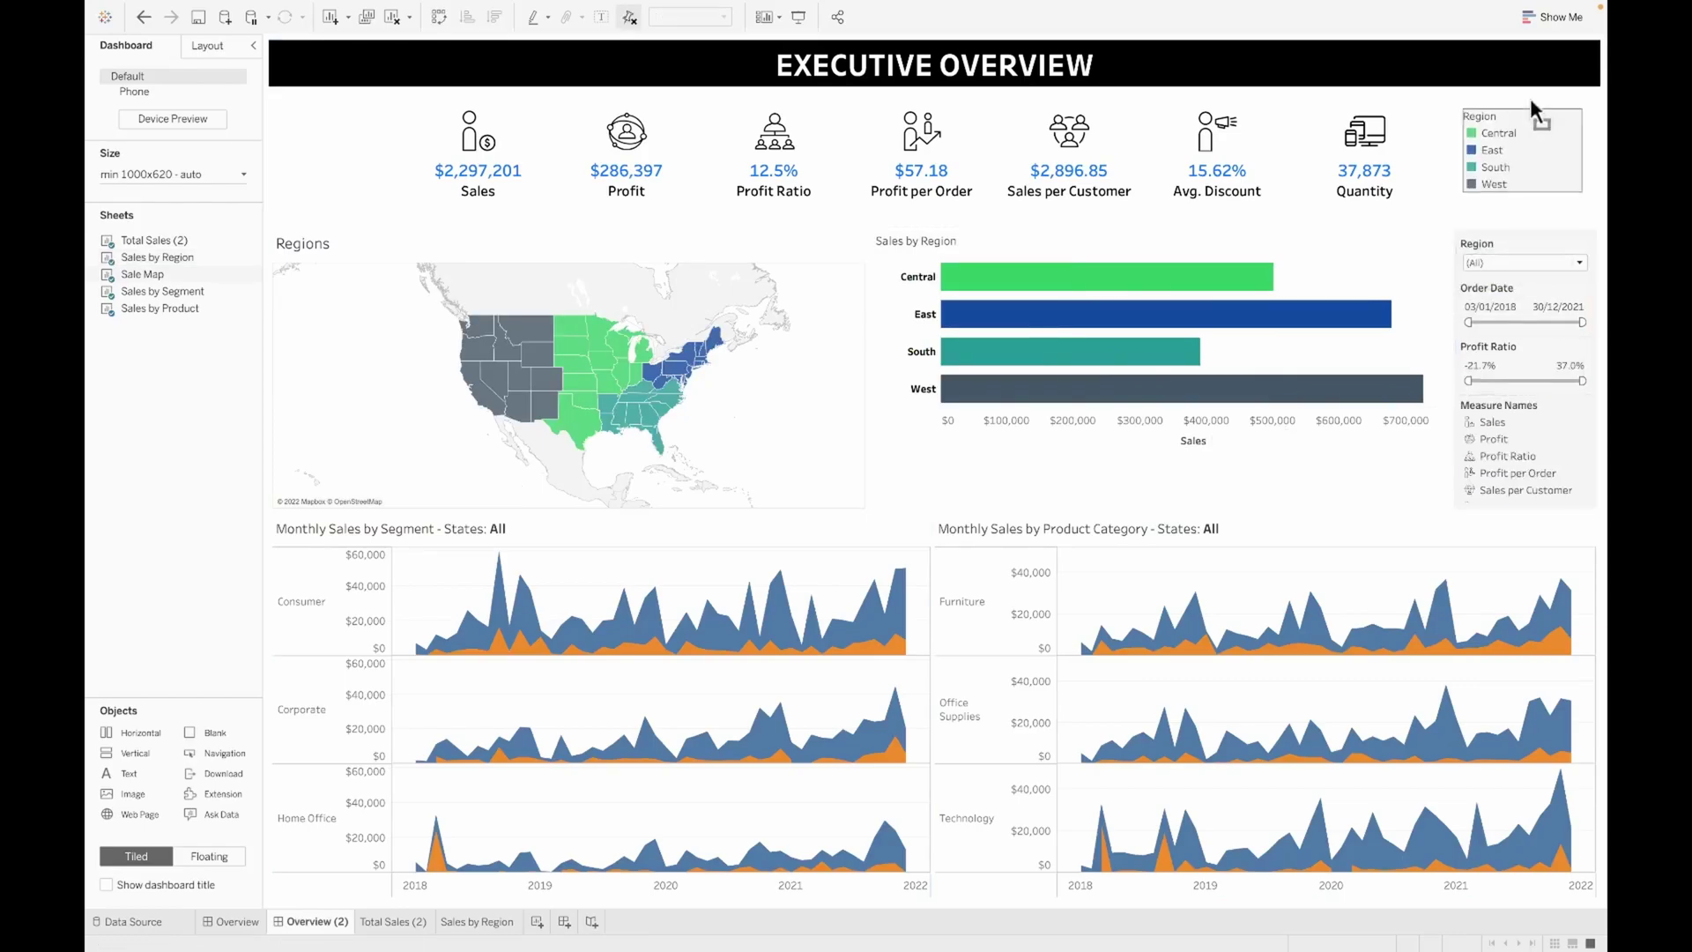
Remove the Measure Names legend and the Region, Order Date and Profit Ratio filters
{"action": "left_click", "coordinate": [1542, 402]}
{"action": "left_click", "coordinate": [1448, 407]}
{"action": "left_click", "coordinate": [1481, 244]}
{"action": "left_click", "coordinate": [1448, 241]}
{"action": "left_click", "coordinate": [1516, 240]}
{"action": "left_click", "coordinate": [1449, 241]}
{"action": "left_click", "coordinate": [1510, 237]}
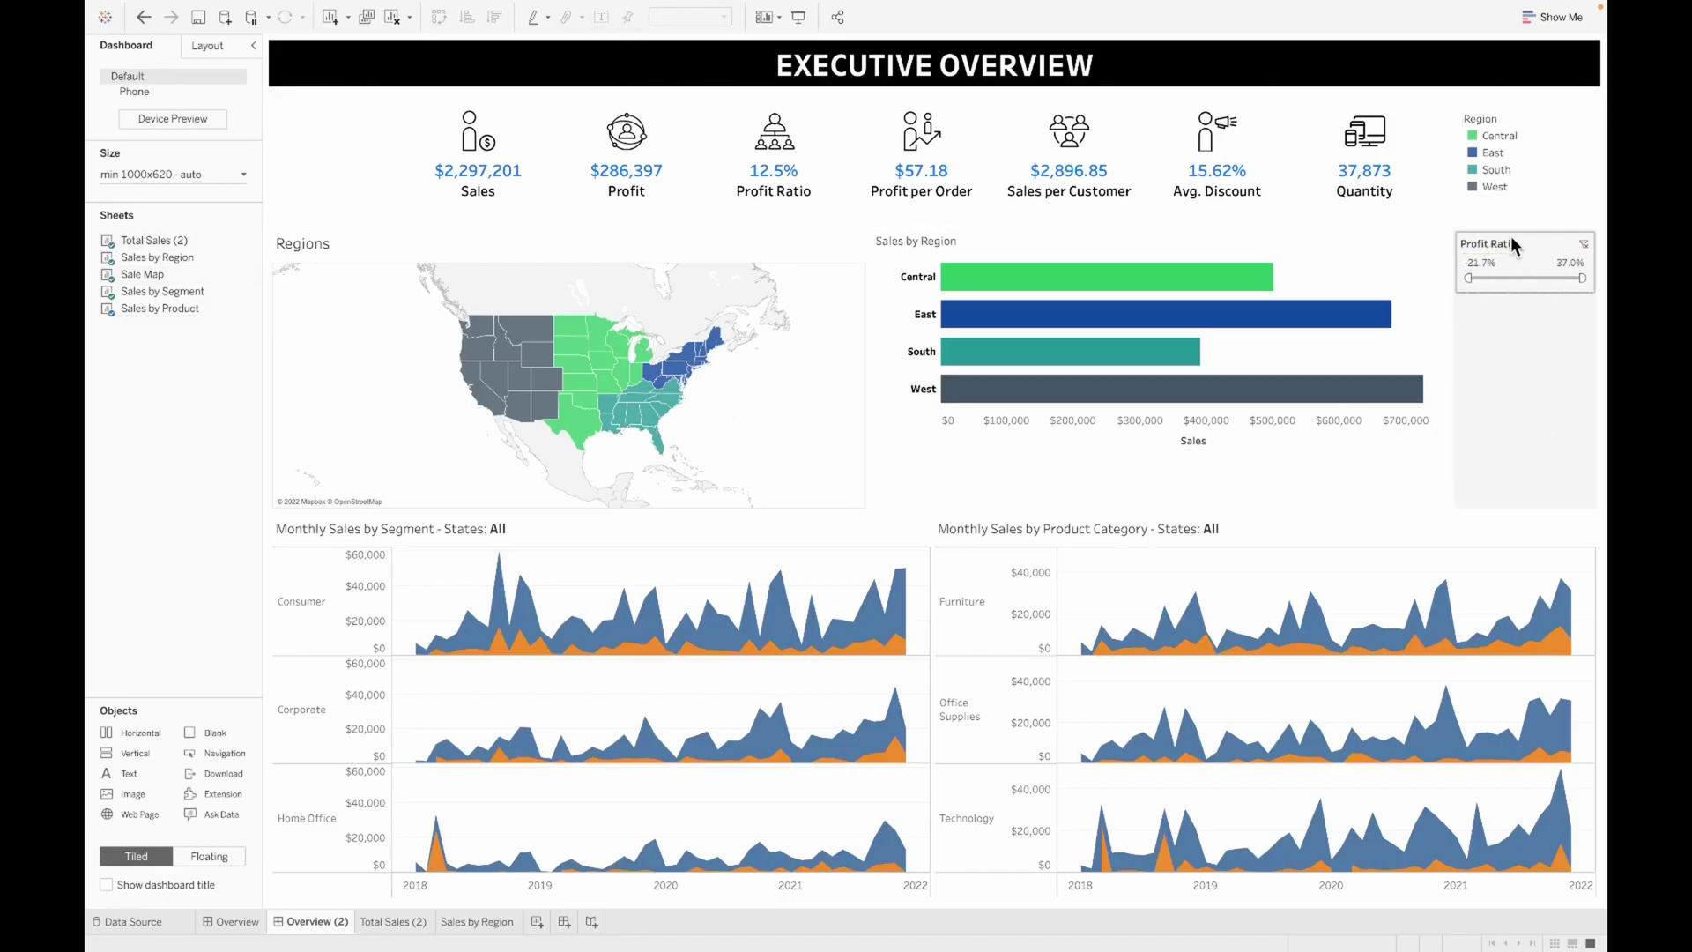
{"action": "left_click", "coordinate": [1449, 241]}
{"action": "left_click", "coordinate": [1448, 242]}
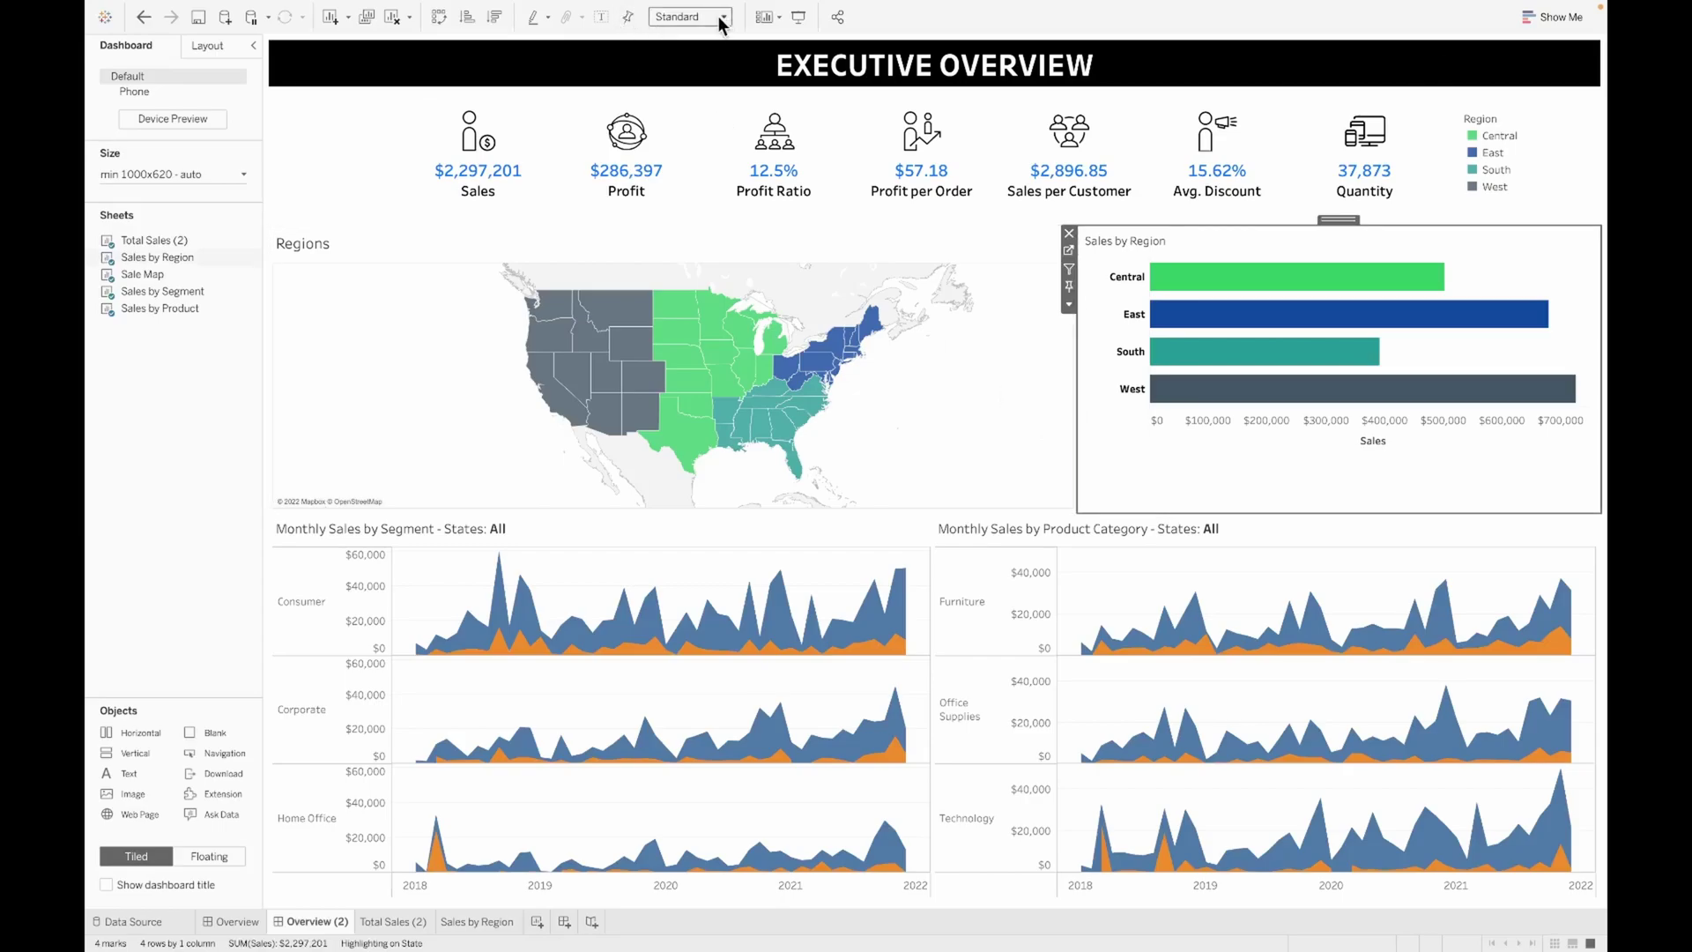
Zoom and recentre the Regions map on the US, and remove the Product Category chart
{"action": "left_click", "coordinate": [291, 264]}
{"action": "left_click", "coordinate": [275, 268]}
{"action": "left_click", "coordinate": [371, 307]}
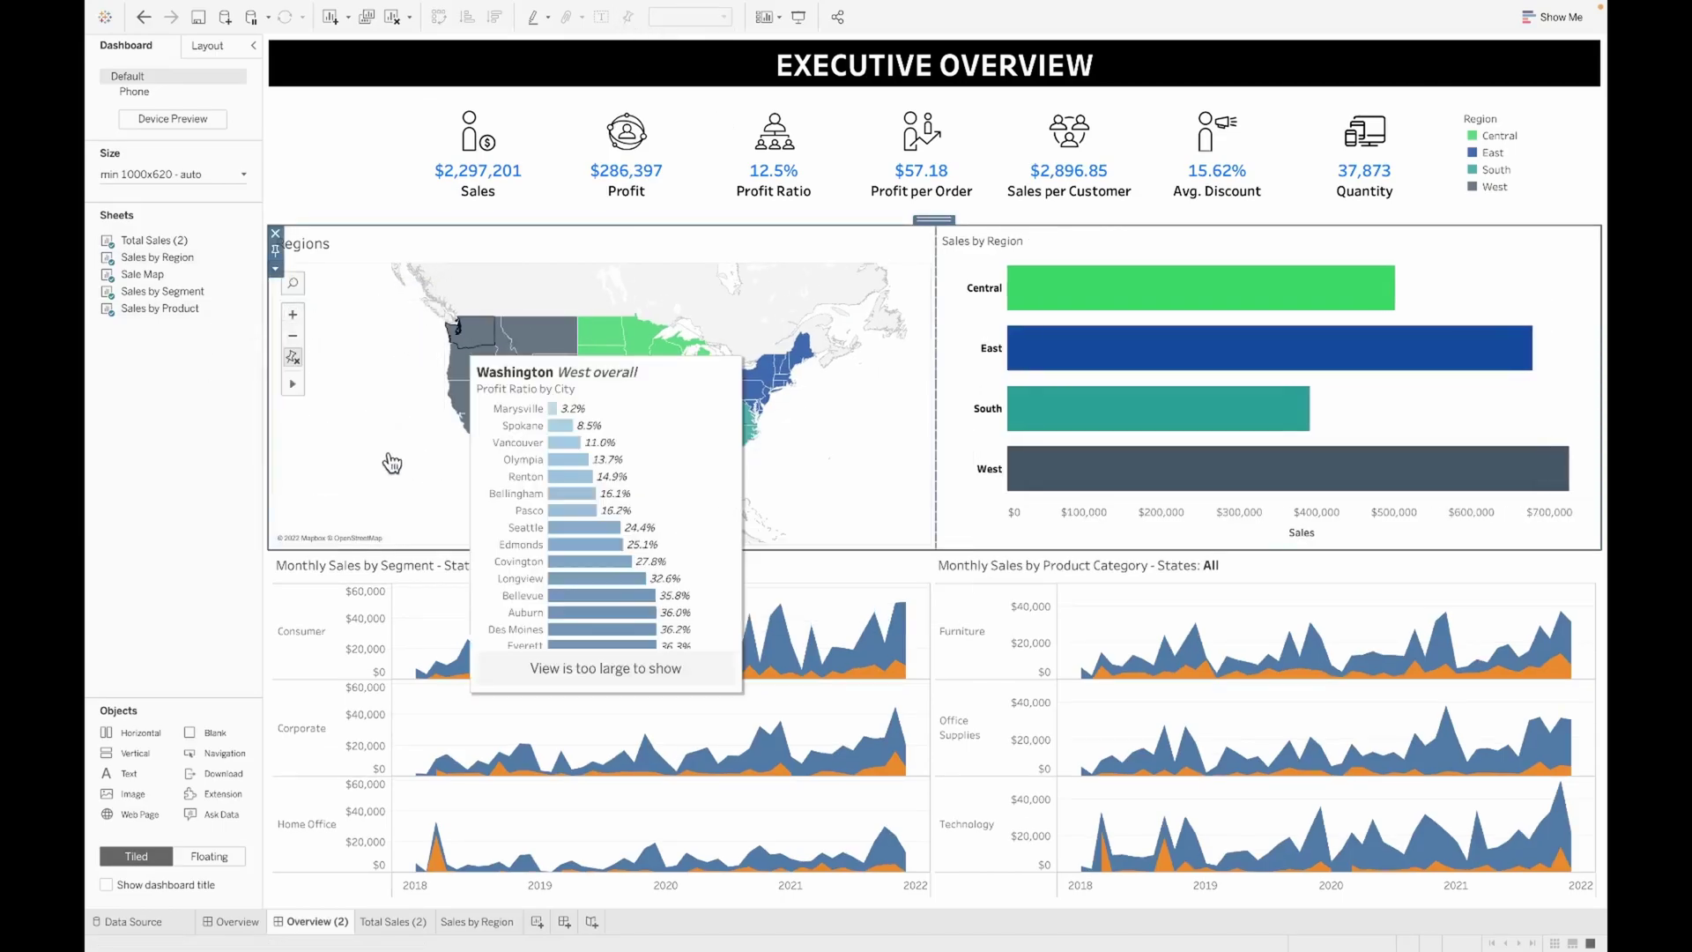
{"action": "left_click", "coordinate": [292, 316]}
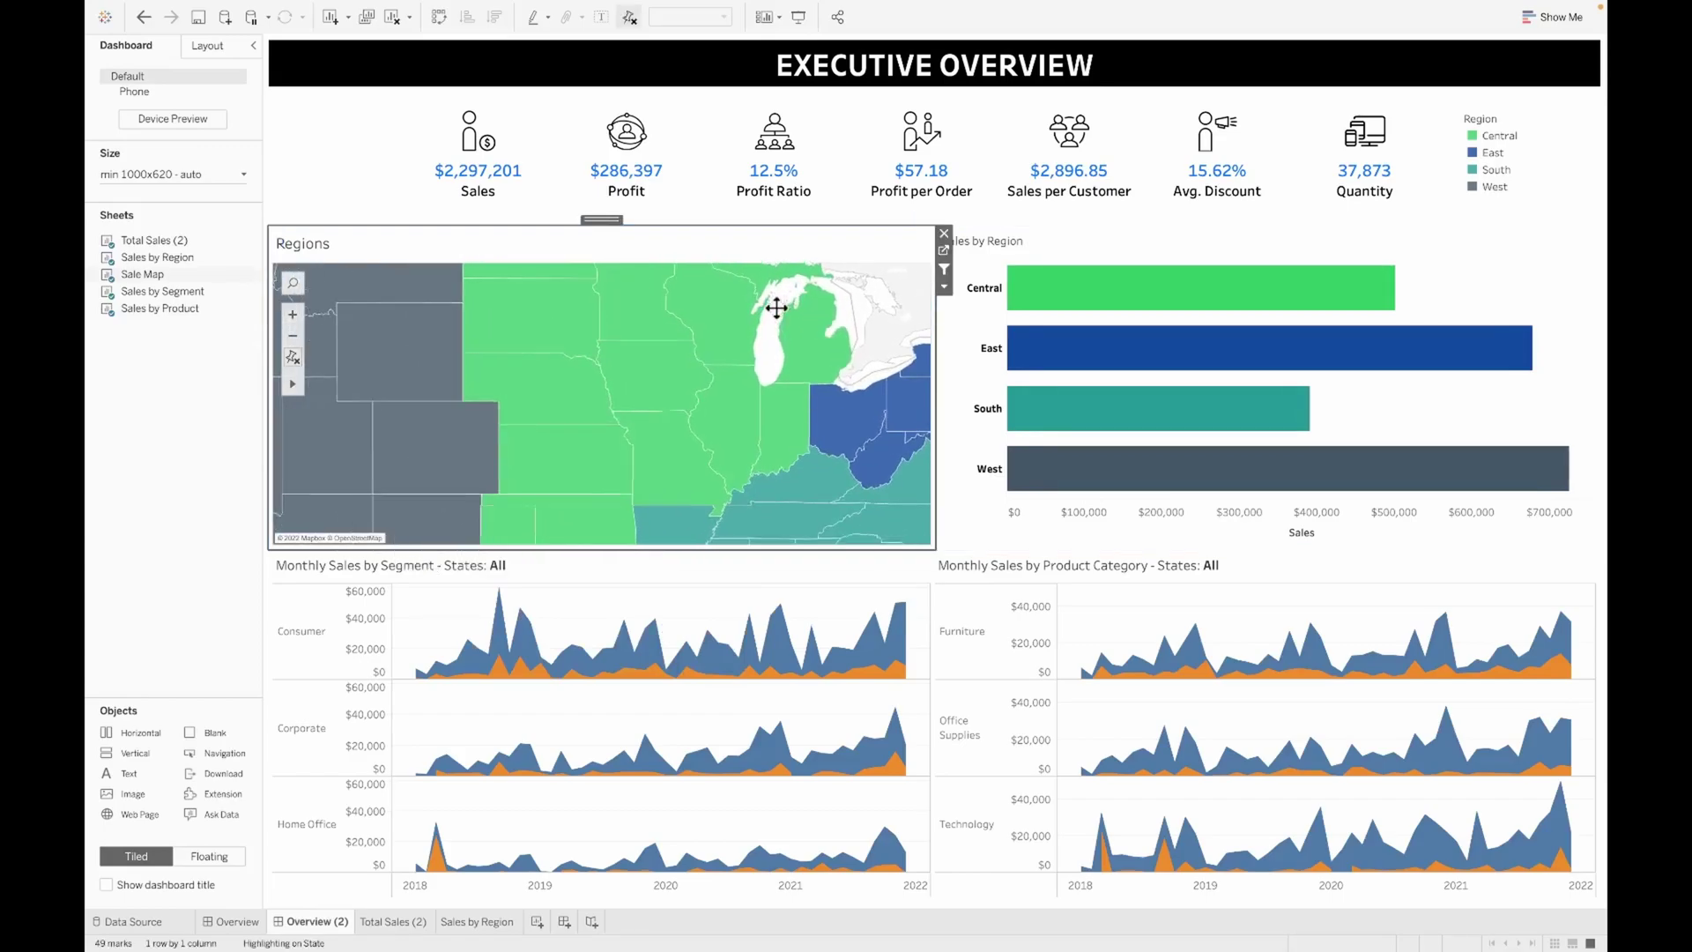
{"action": "scroll", "coordinate": [775, 308], "scroll_direction": "down", "scroll_amount": 2}
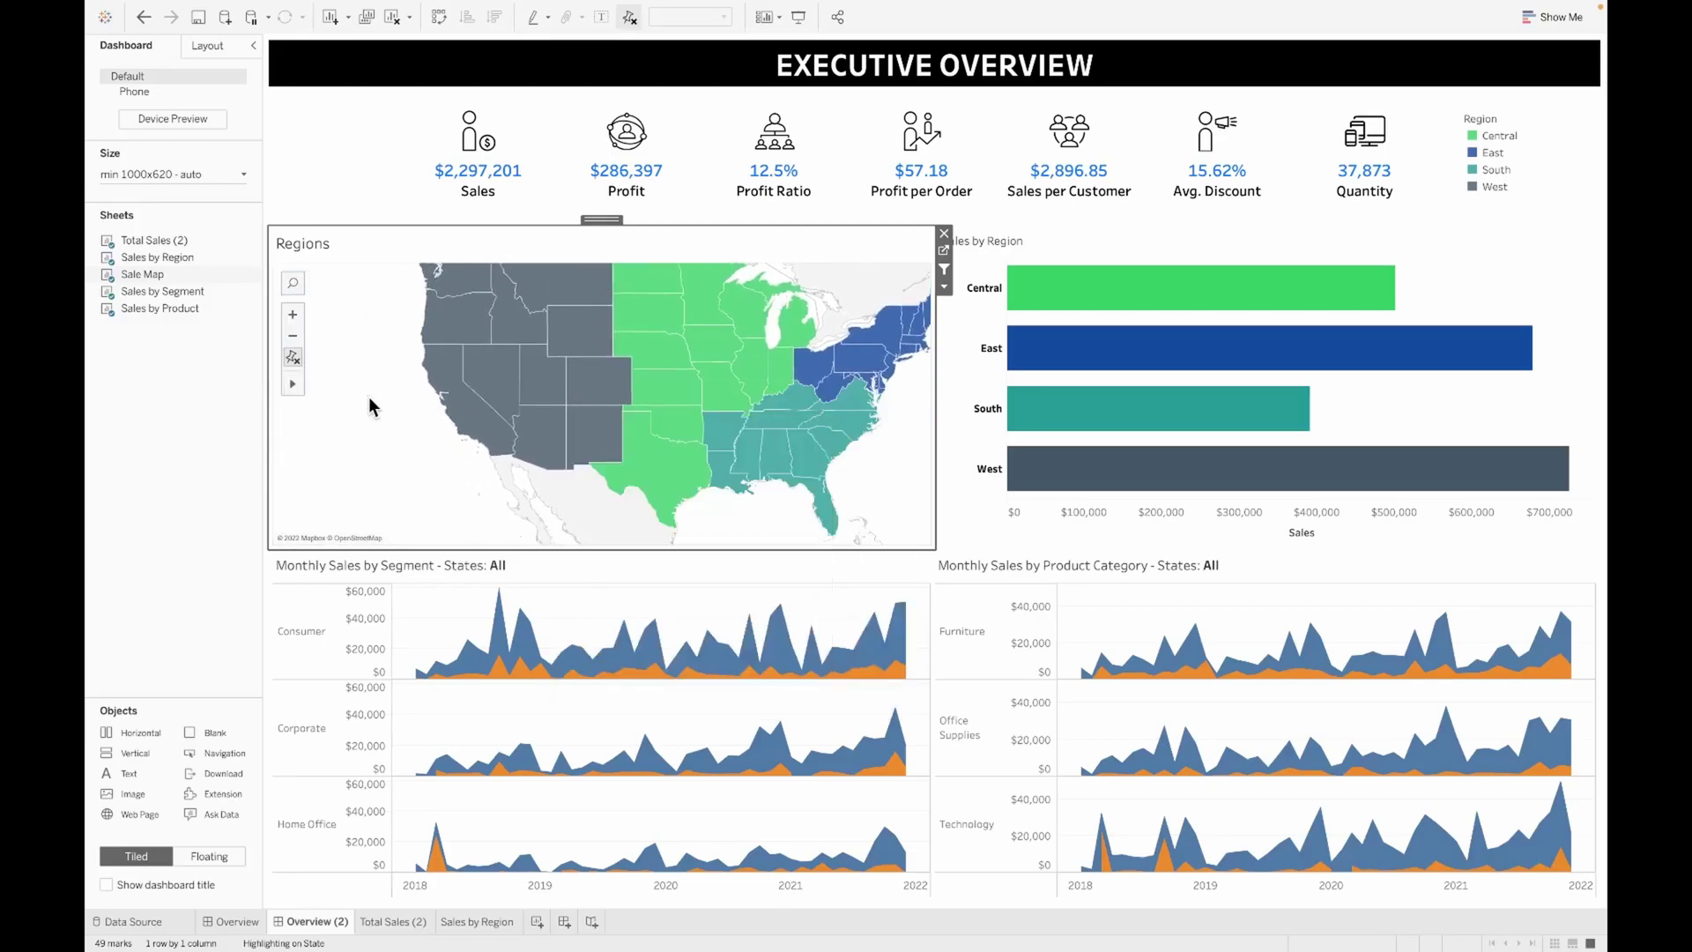
{"action": "left_click_drag", "start_coordinate": [381, 408], "coordinate": [321, 427]}
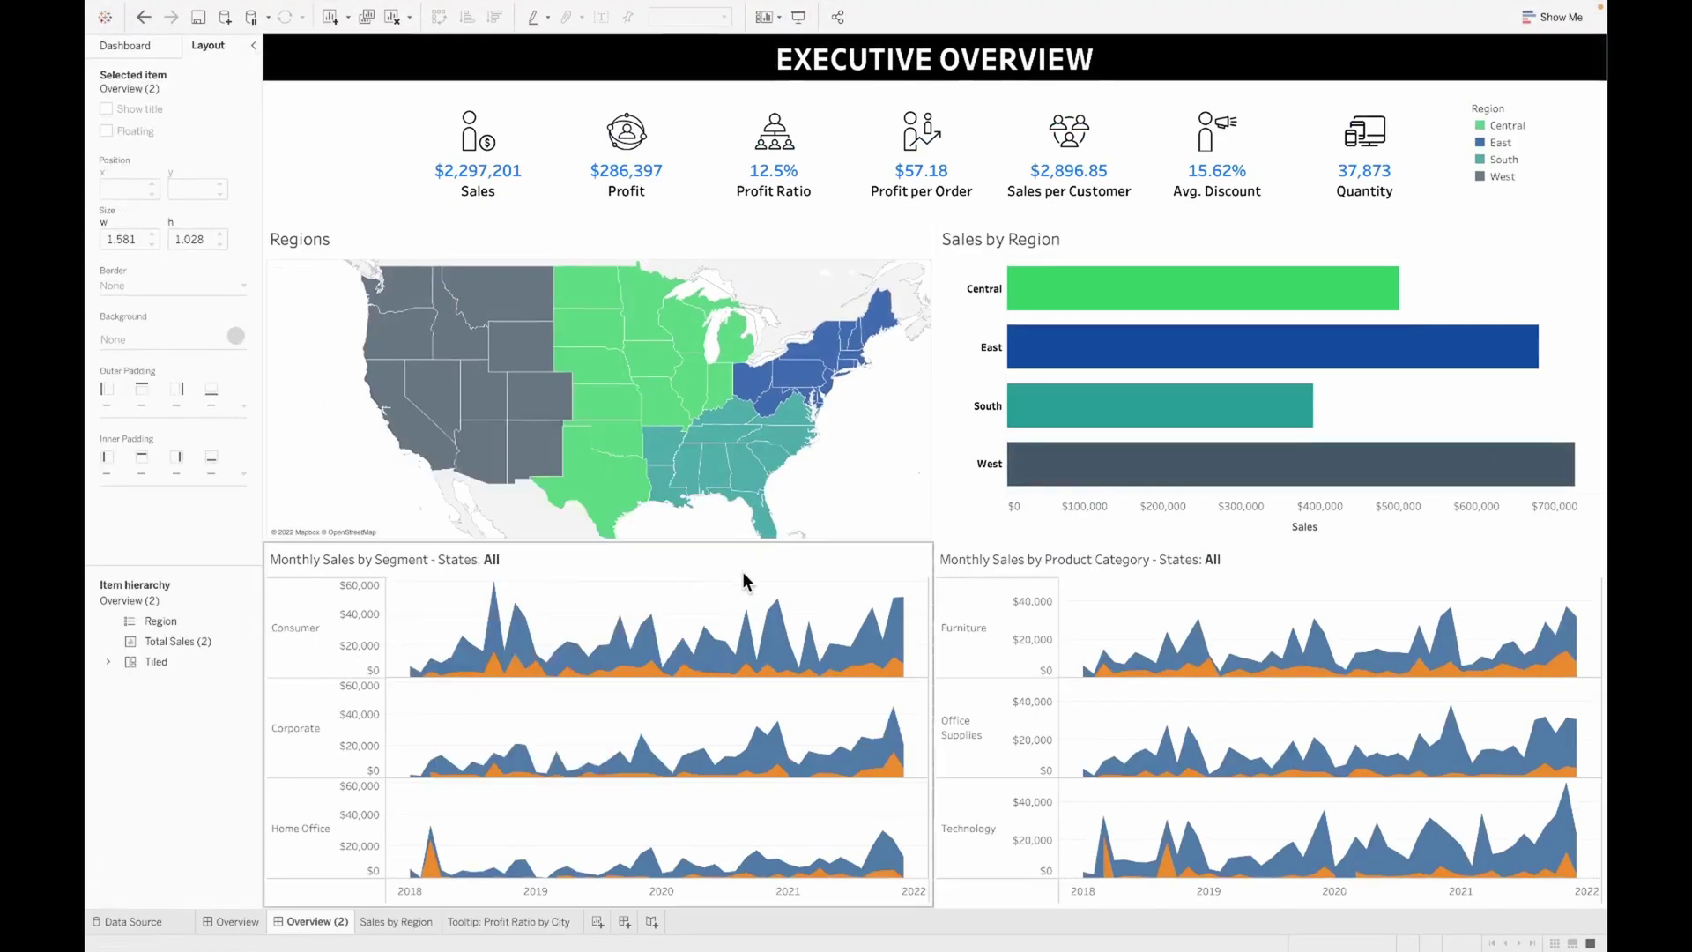
{"action": "left_click_drag", "start_coordinate": [986, 562], "coordinate": [922, 550]}
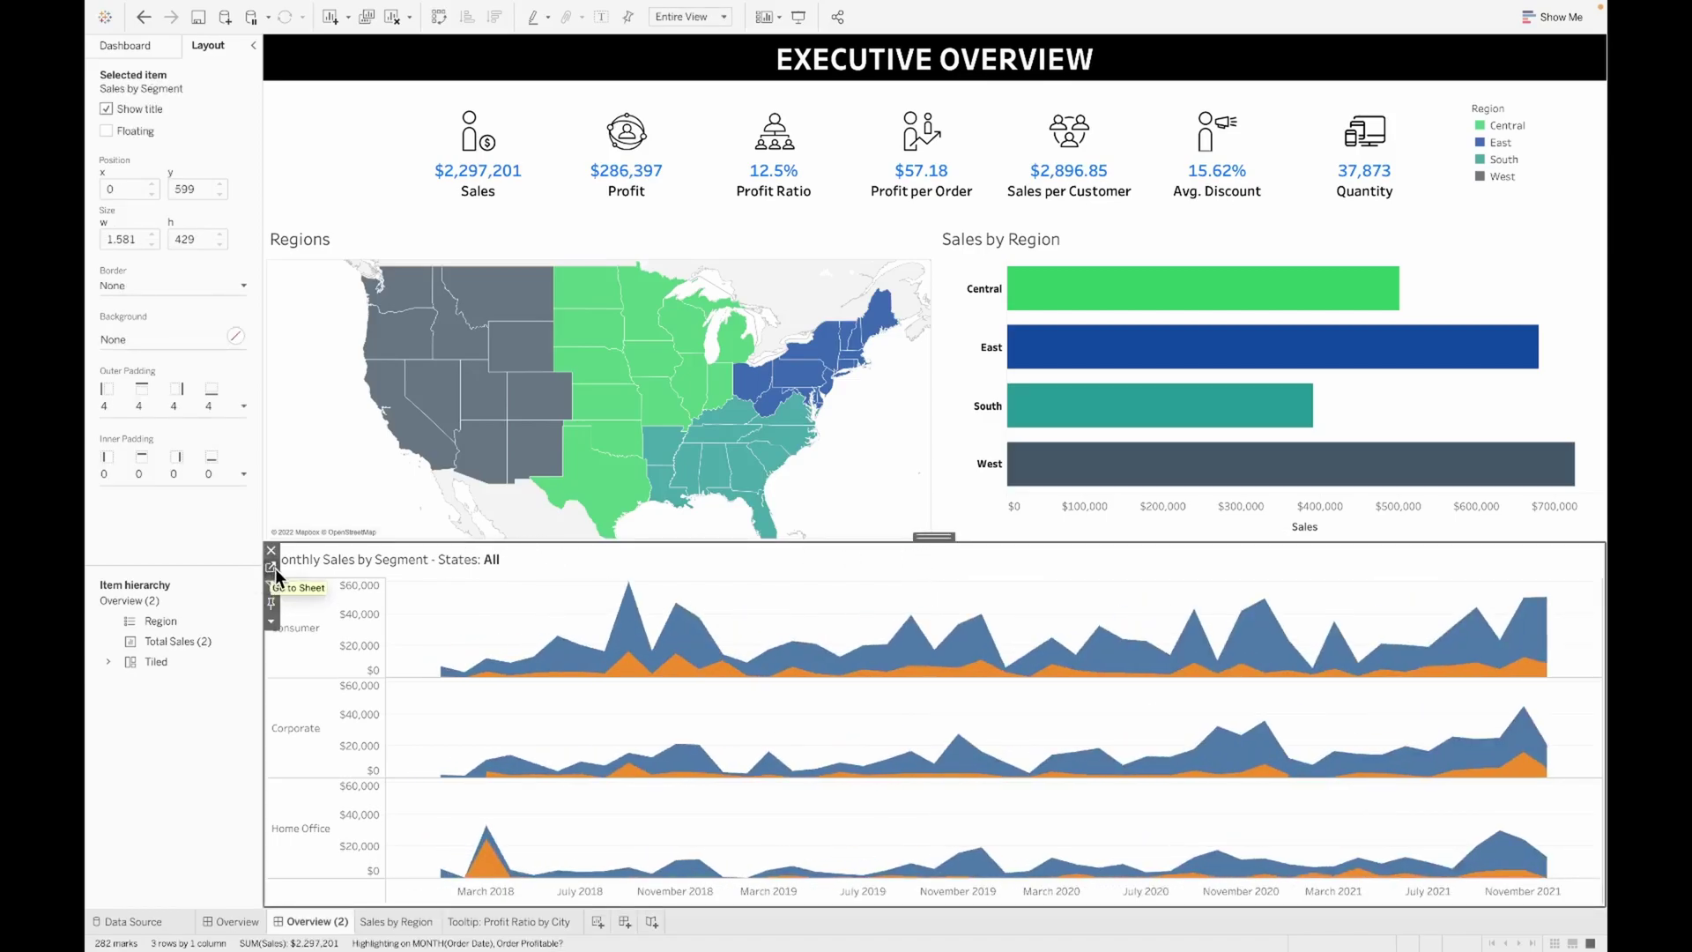
Colour the Sales by Segment areas by Region and drop Segment from Rows to make one chart
{"action": "left_click", "coordinate": [273, 568]}
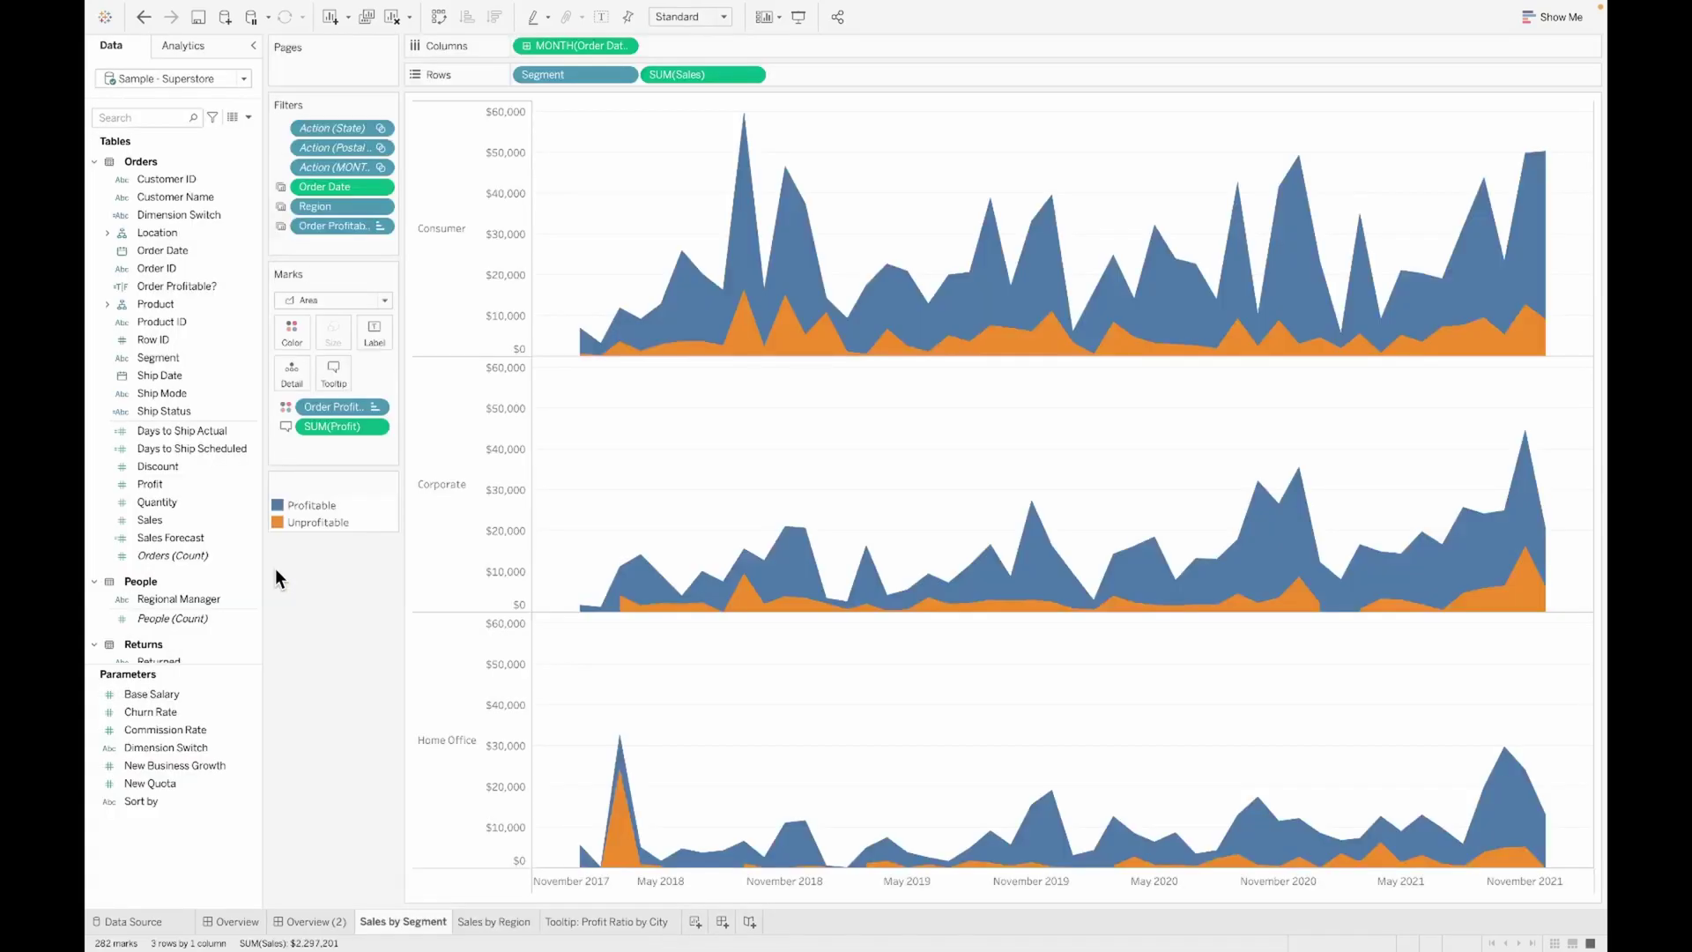
{"action": "left_click", "coordinate": [165, 118]}
{"action": "type", "text": "reg"}
{"action": "left_click_drag", "start_coordinate": [172, 222], "coordinate": [288, 336]}
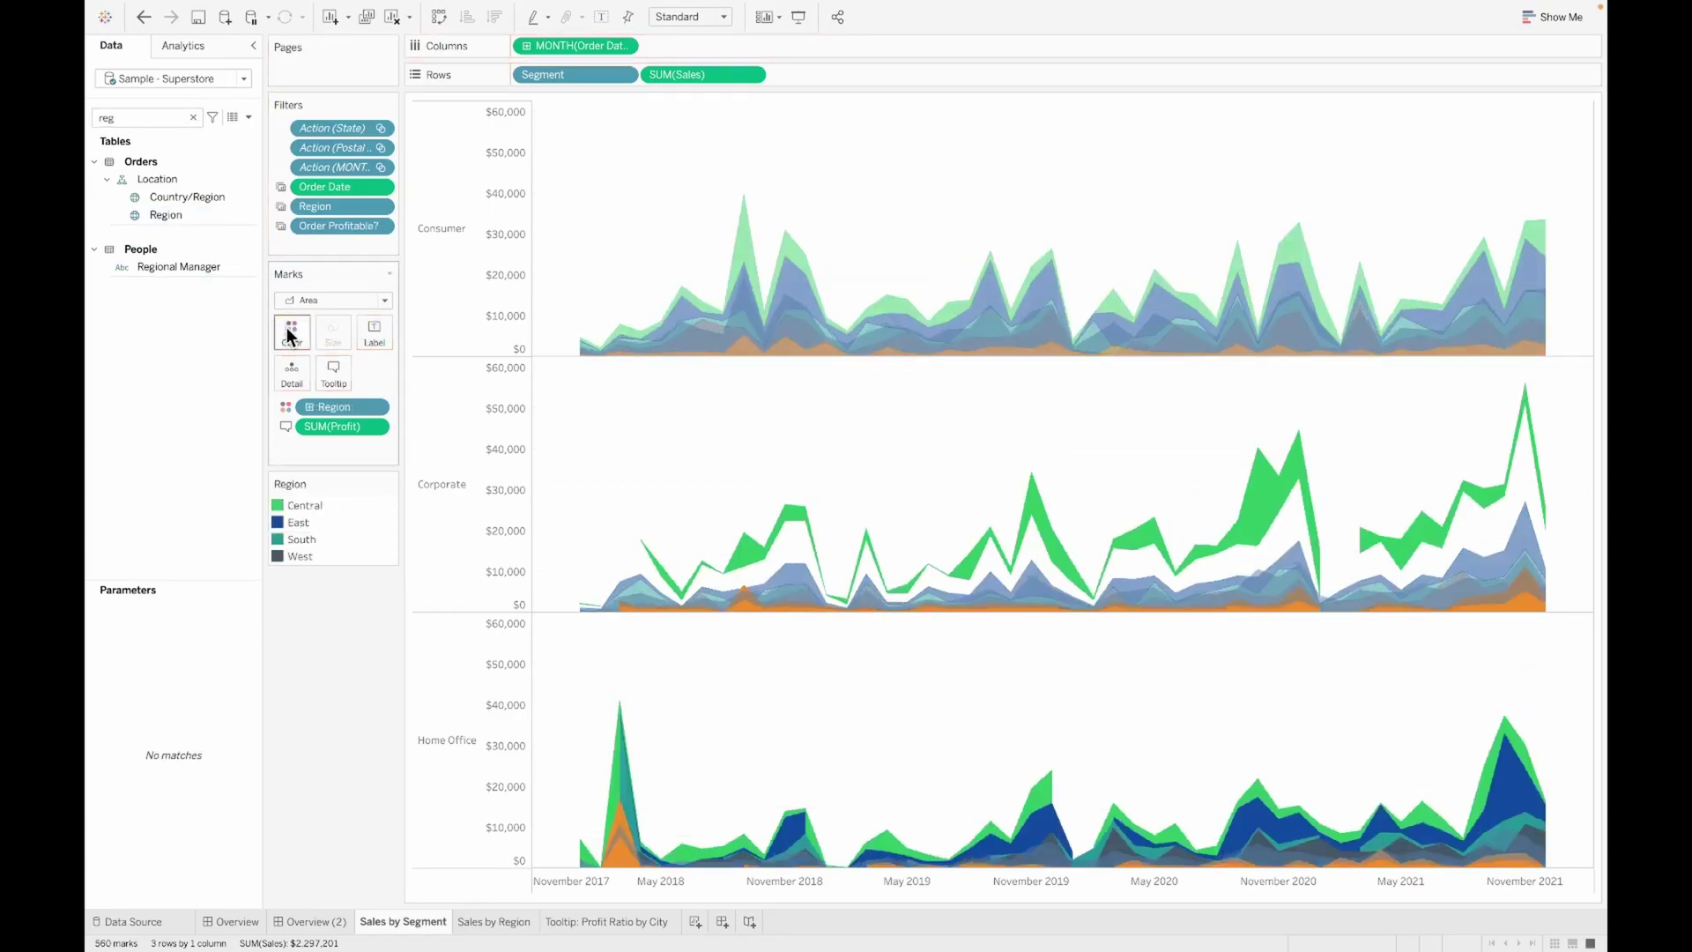
{"action": "left_click_drag", "start_coordinate": [584, 71], "coordinate": [315, 665]}
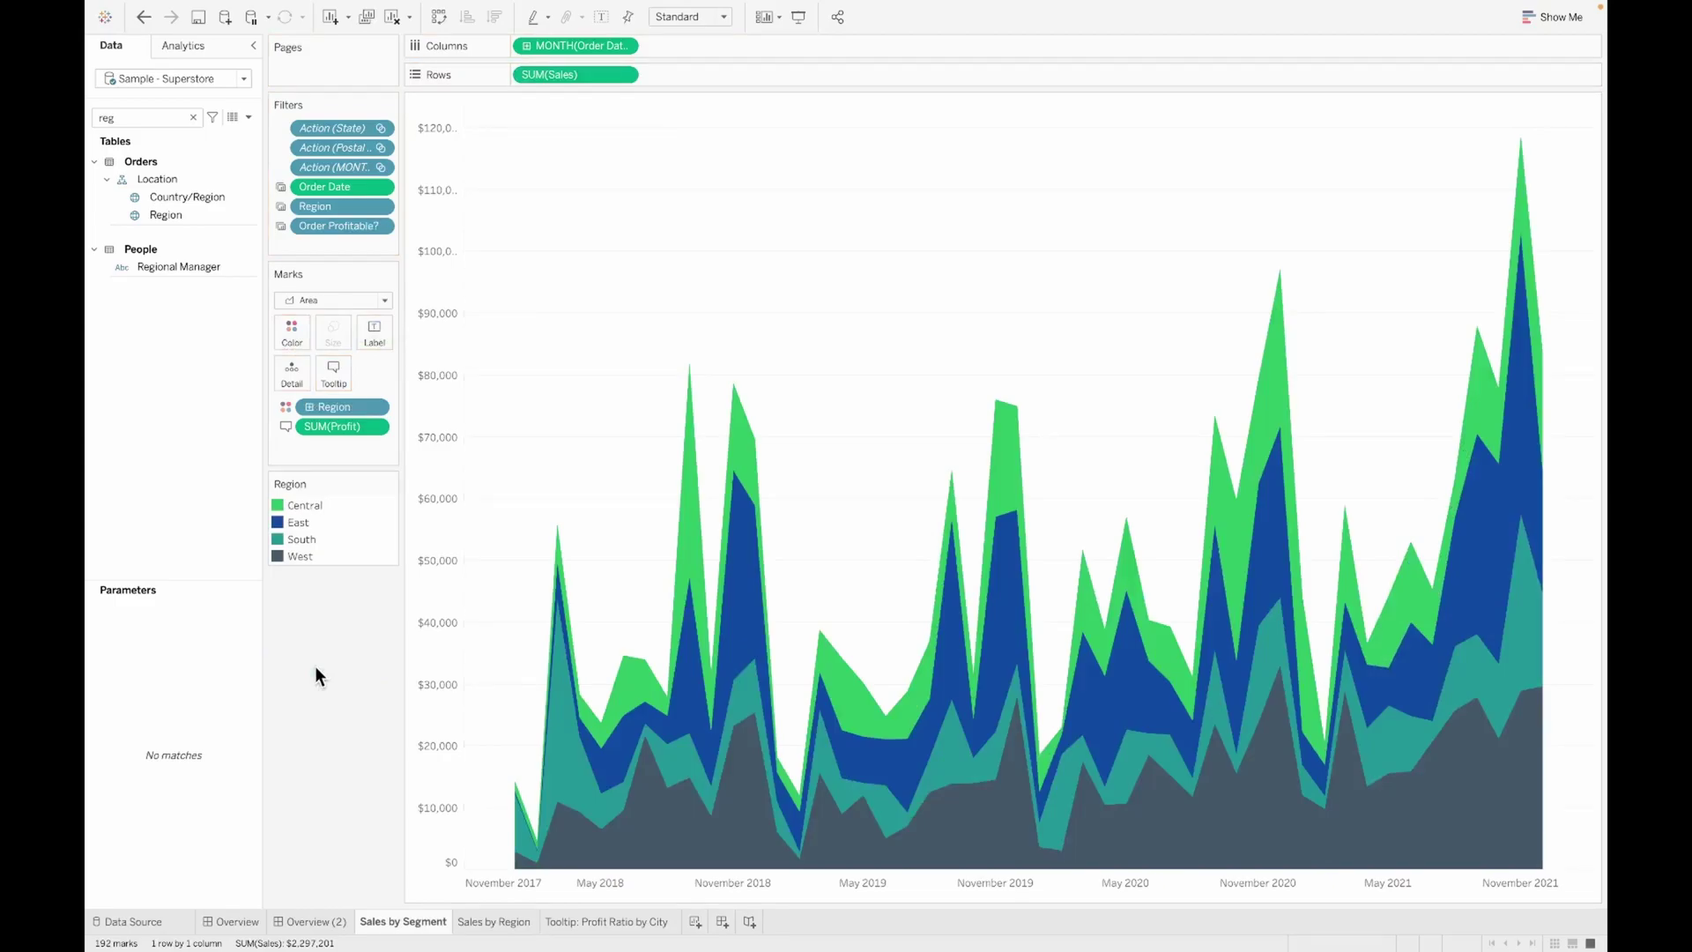
{"action": "mouse_move", "coordinate": [538, 830]}
{"action": "left_click_drag", "start_coordinate": [460, 557], "coordinate": [496, 553]}
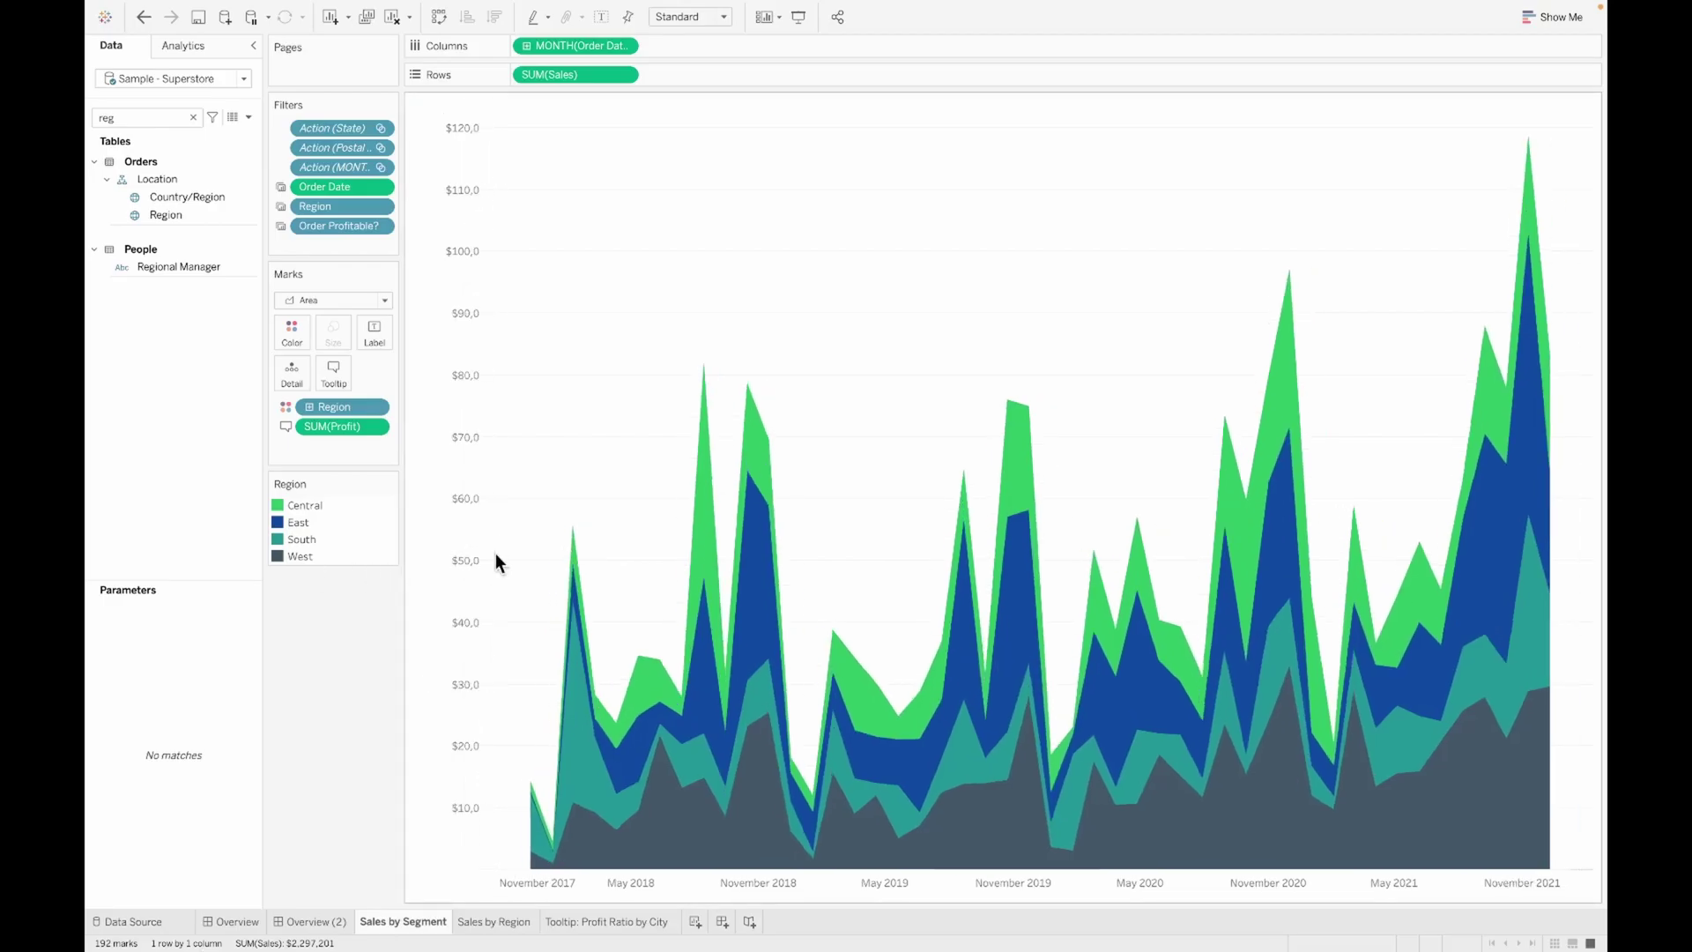
Retitle the segment chart on the dashboard to 'Profit by Region'
{"action": "left_click", "coordinate": [304, 922]}
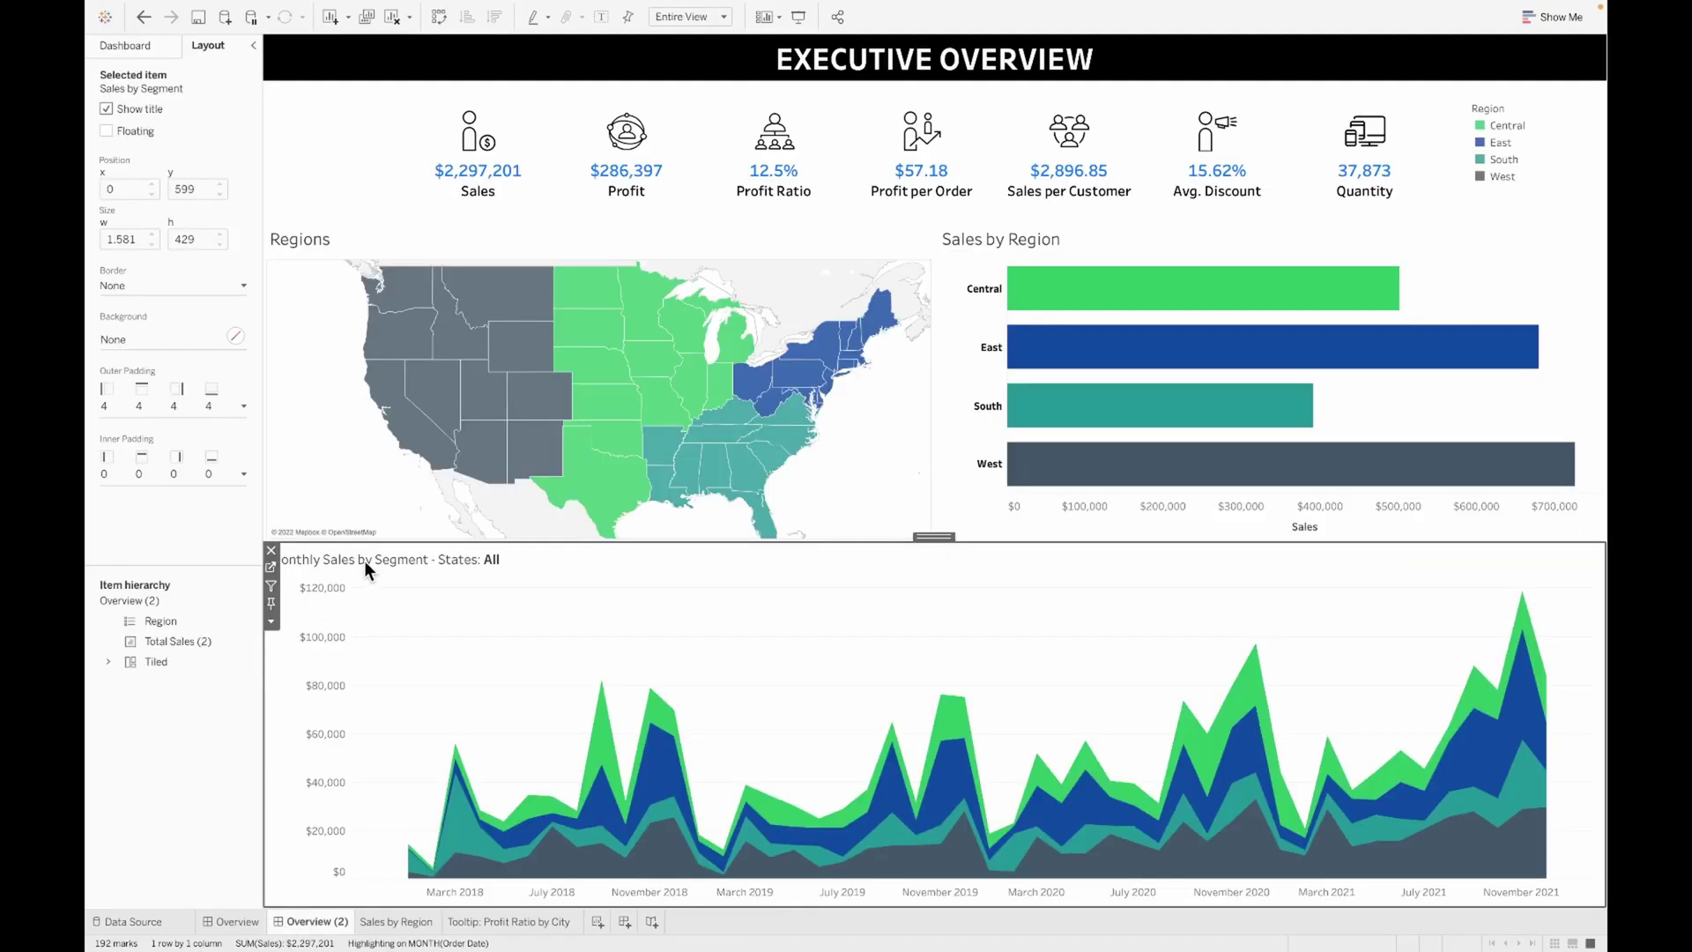
{"action": "double_click", "coordinate": [371, 559]}
{"action": "left_click_drag", "start_coordinate": [1152, 590], "coordinate": [965, 541]}
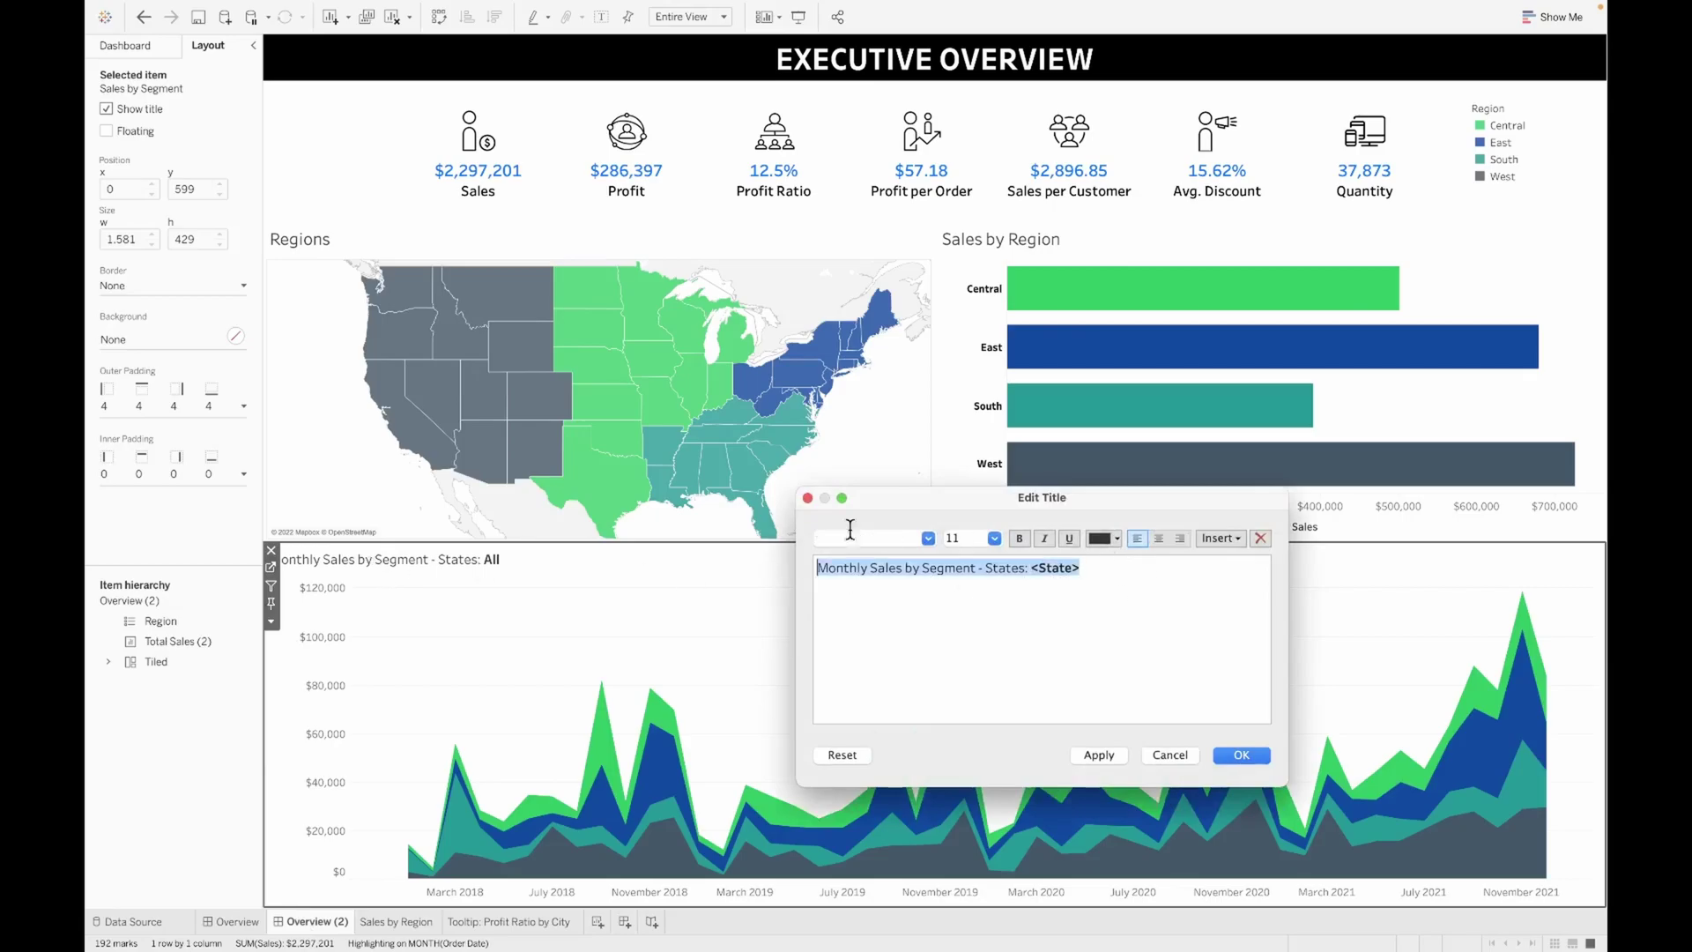
{"action": "type", "text": "Profit by Region"}
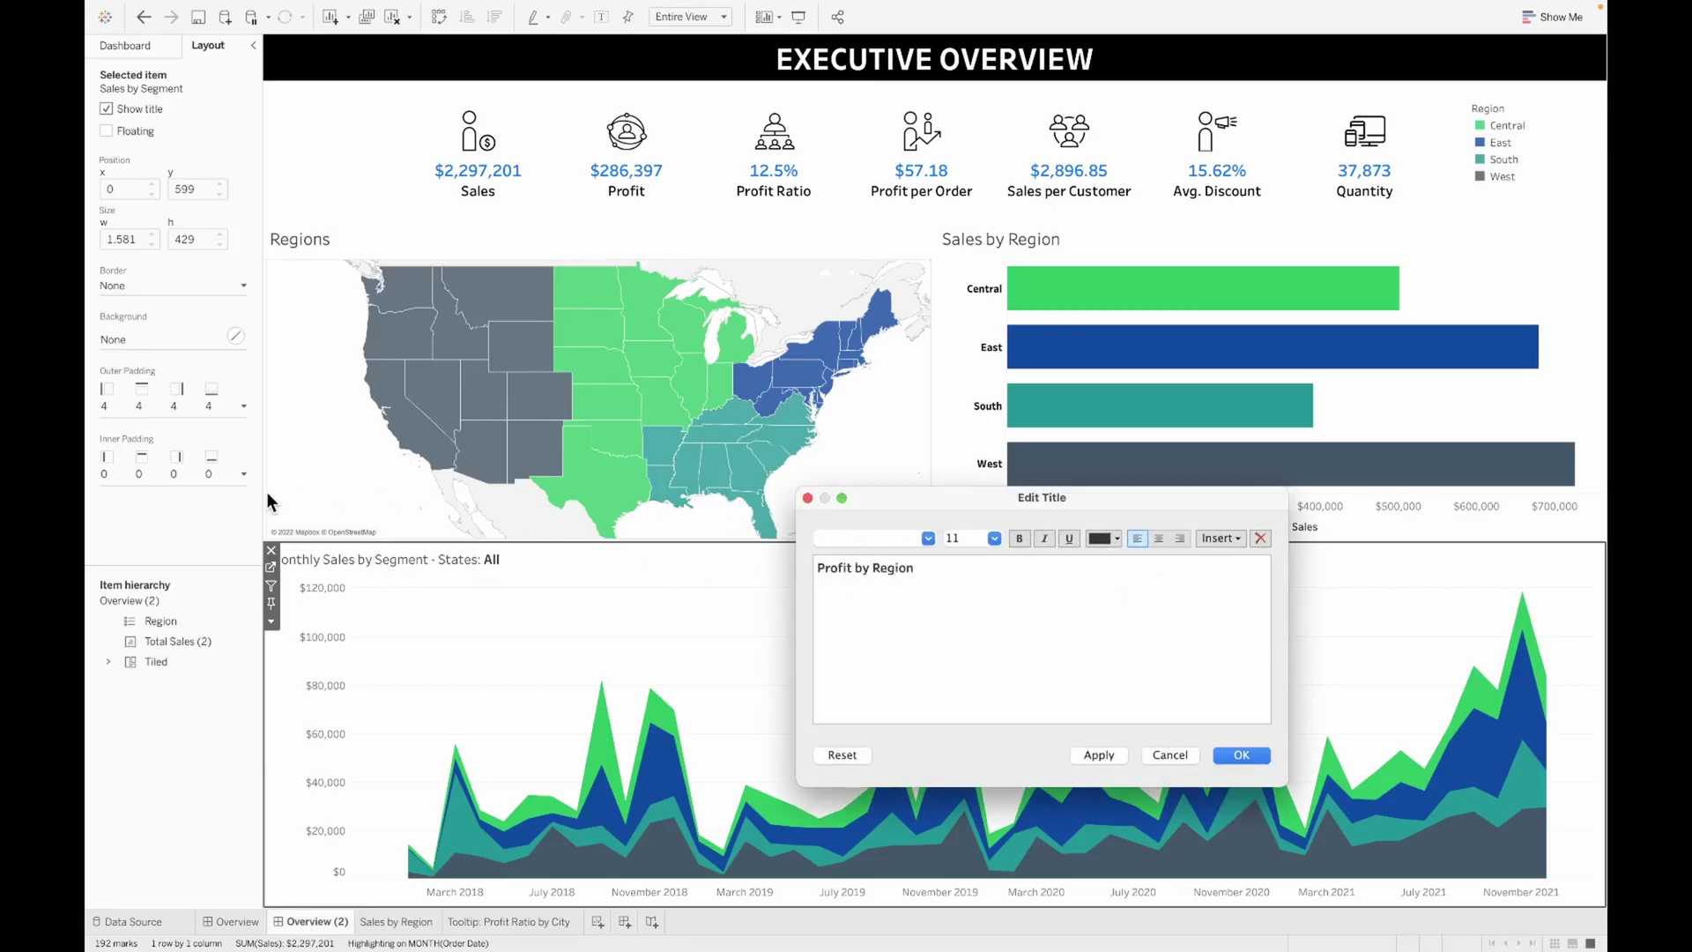
{"action": "left_click", "coordinate": [1240, 755]}
Make the Profit by Region title 12-point Tableau Bold
{"action": "double_click", "coordinate": [341, 554]}
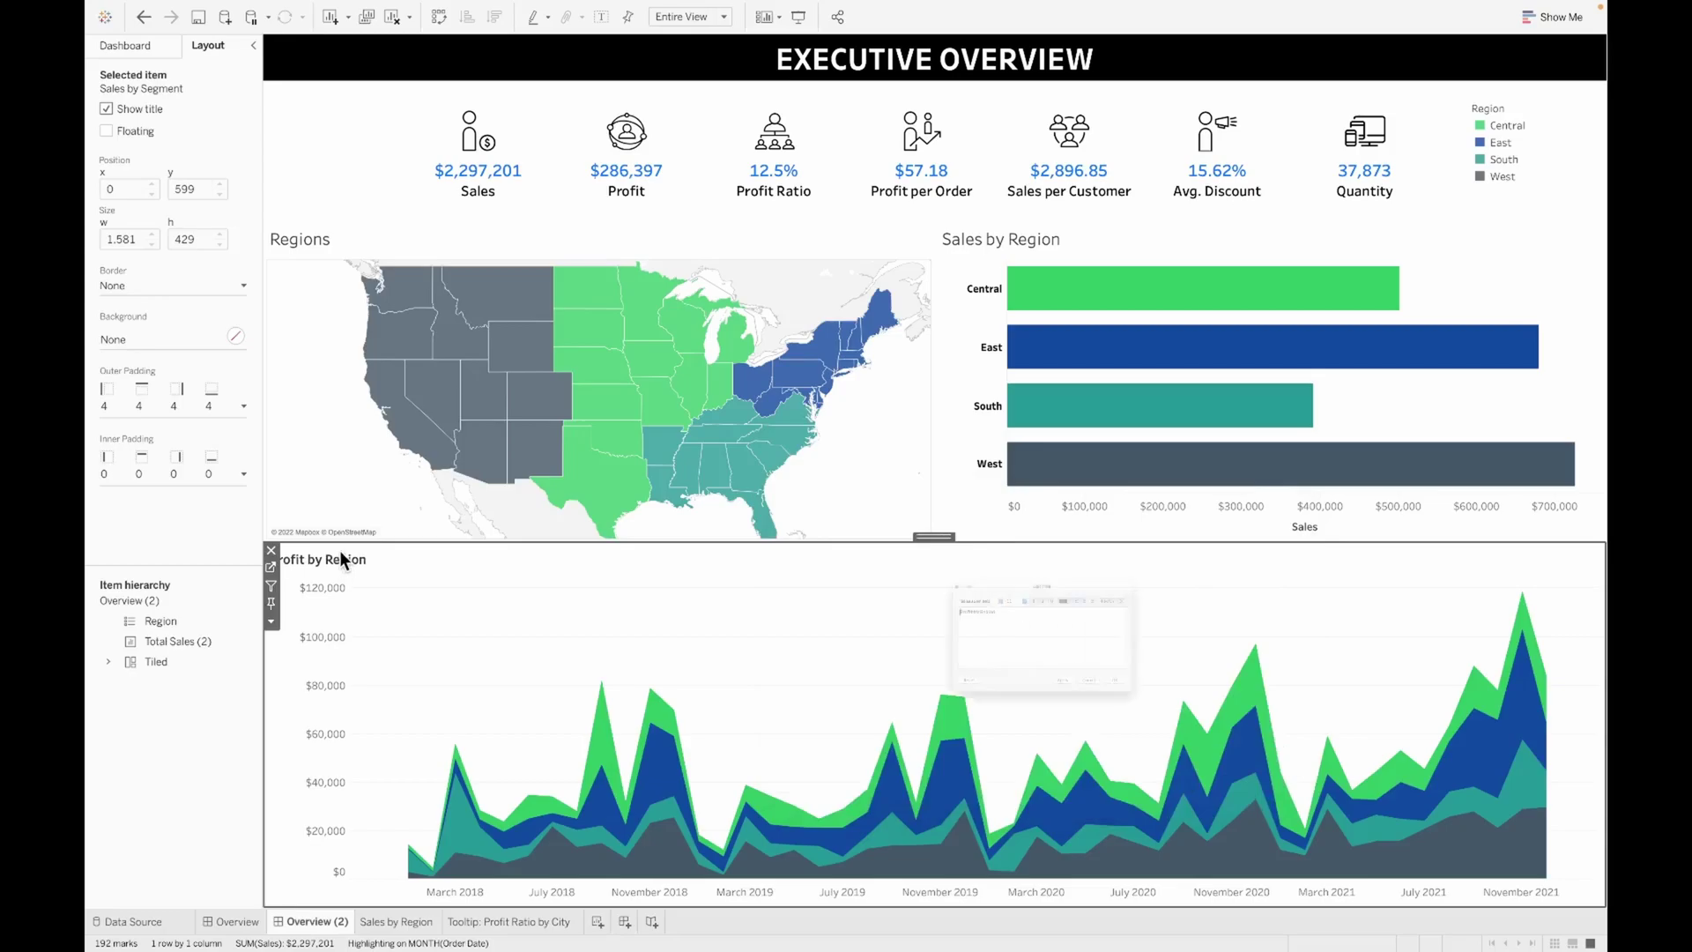
{"action": "triple_click", "coordinate": [864, 569]}
{"action": "left_click", "coordinate": [928, 538]}
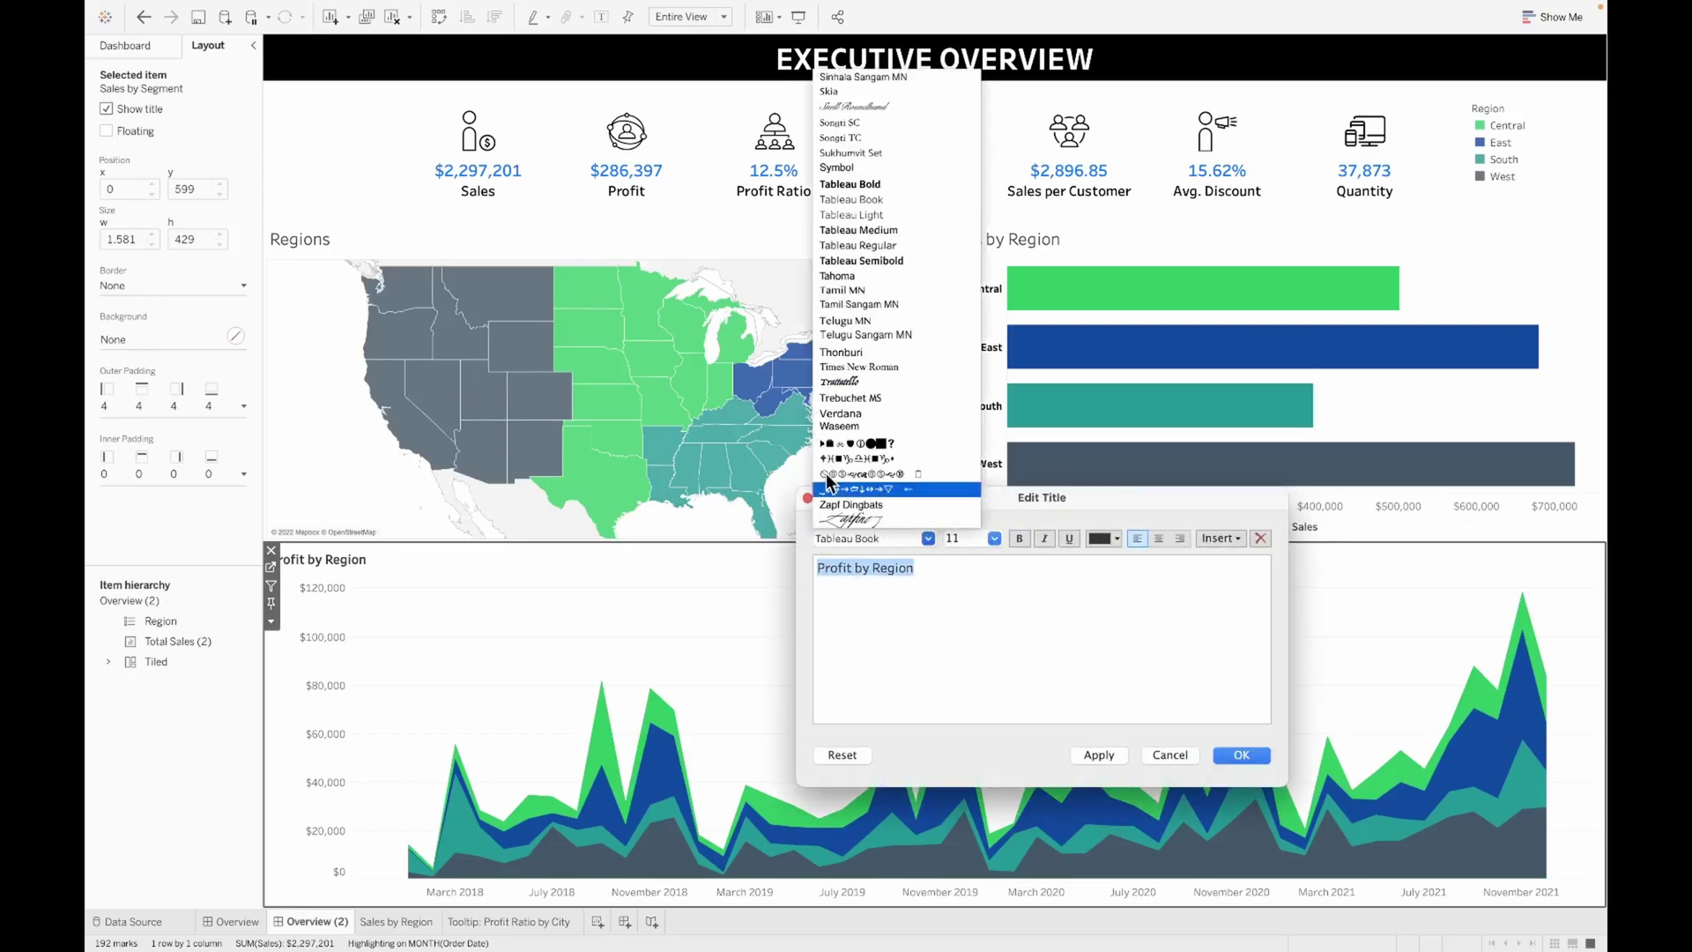
{"action": "left_click", "coordinate": [871, 185]}
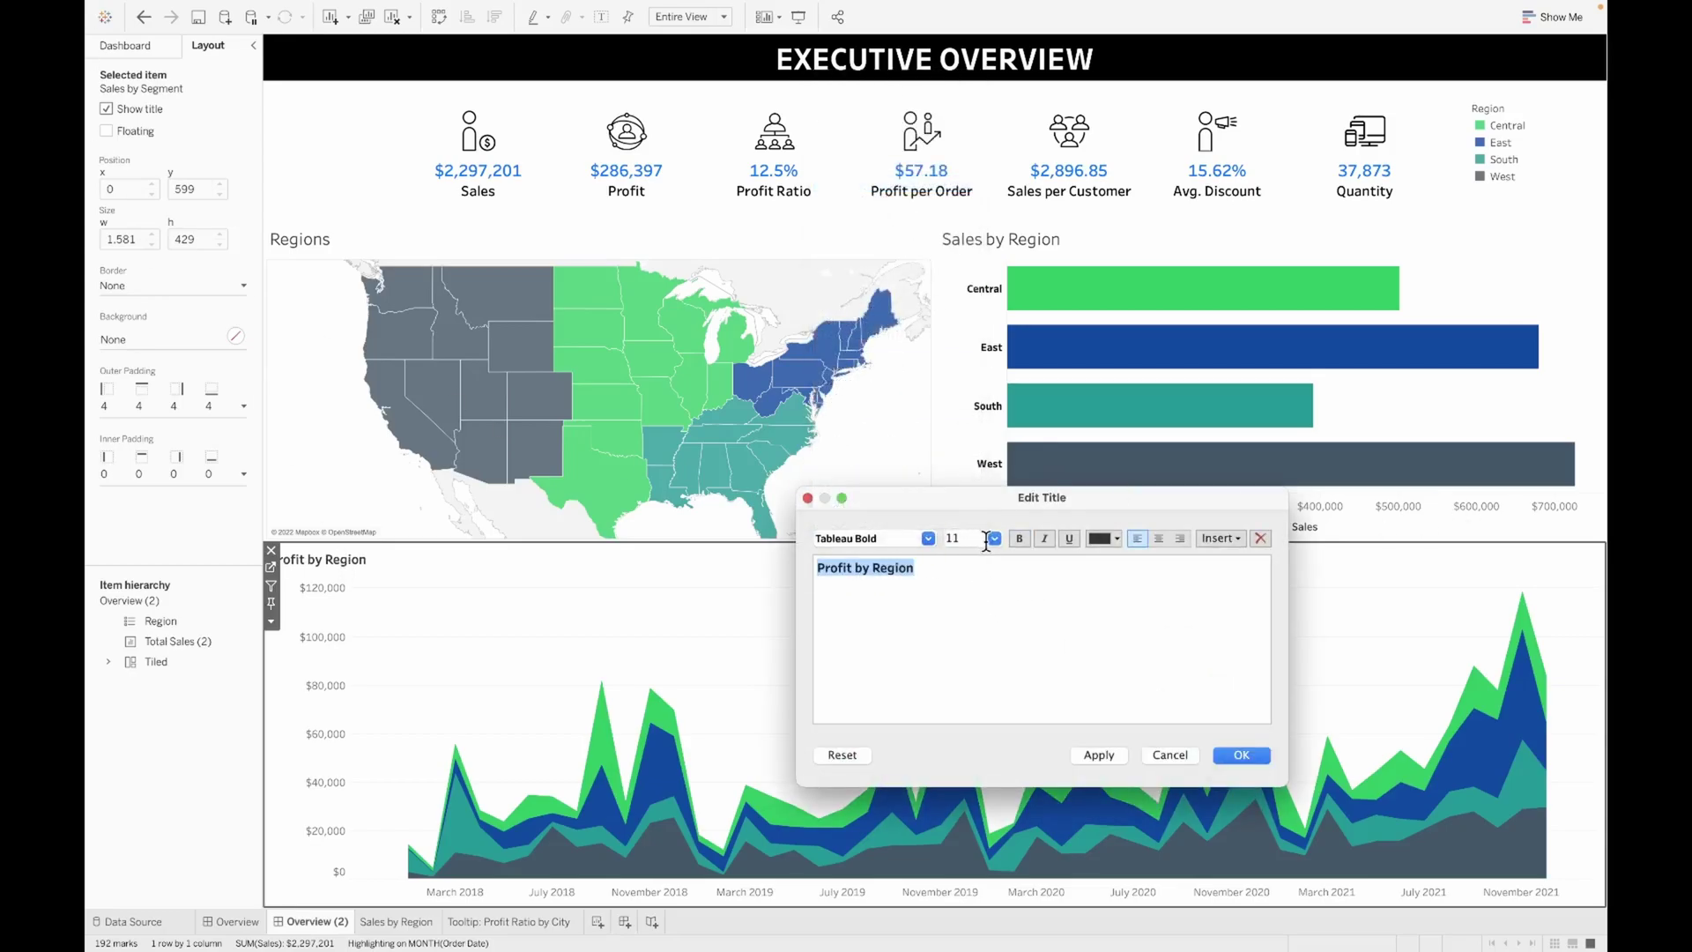
{"action": "left_click", "coordinate": [994, 538]}
{"action": "left_click", "coordinate": [971, 607]}
{"action": "left_click", "coordinate": [1238, 754]}
Make the Regions map title 12-point Tableau Bold
{"action": "double_click", "coordinate": [314, 236]}
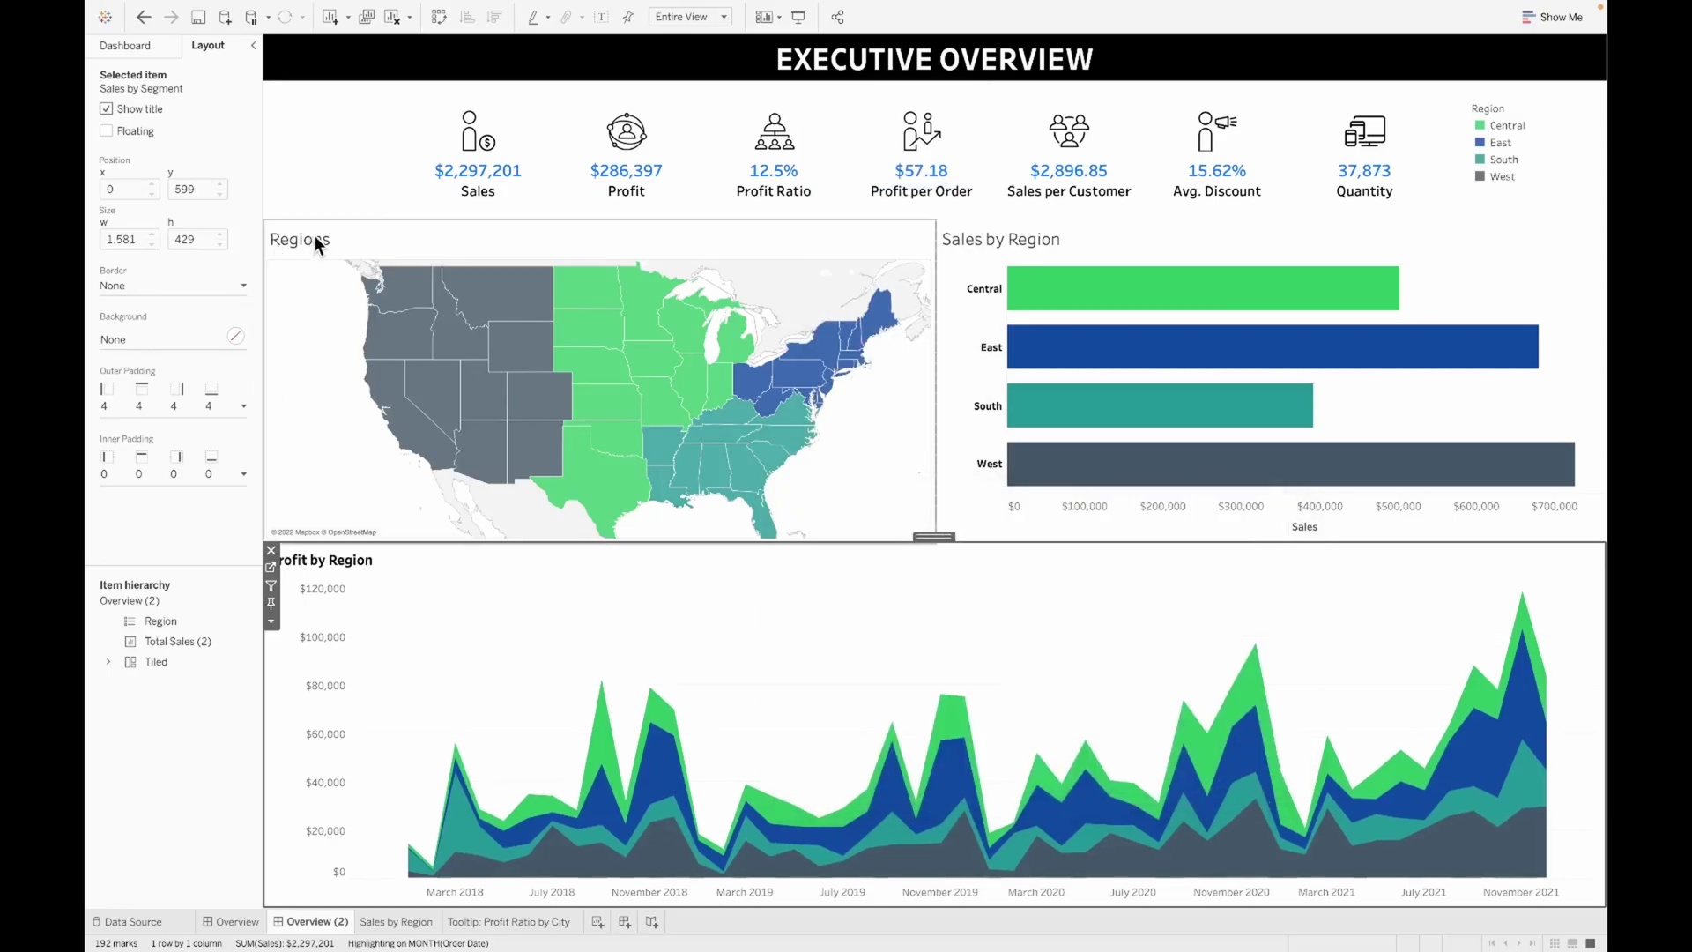
{"action": "left_click", "coordinate": [927, 538]}
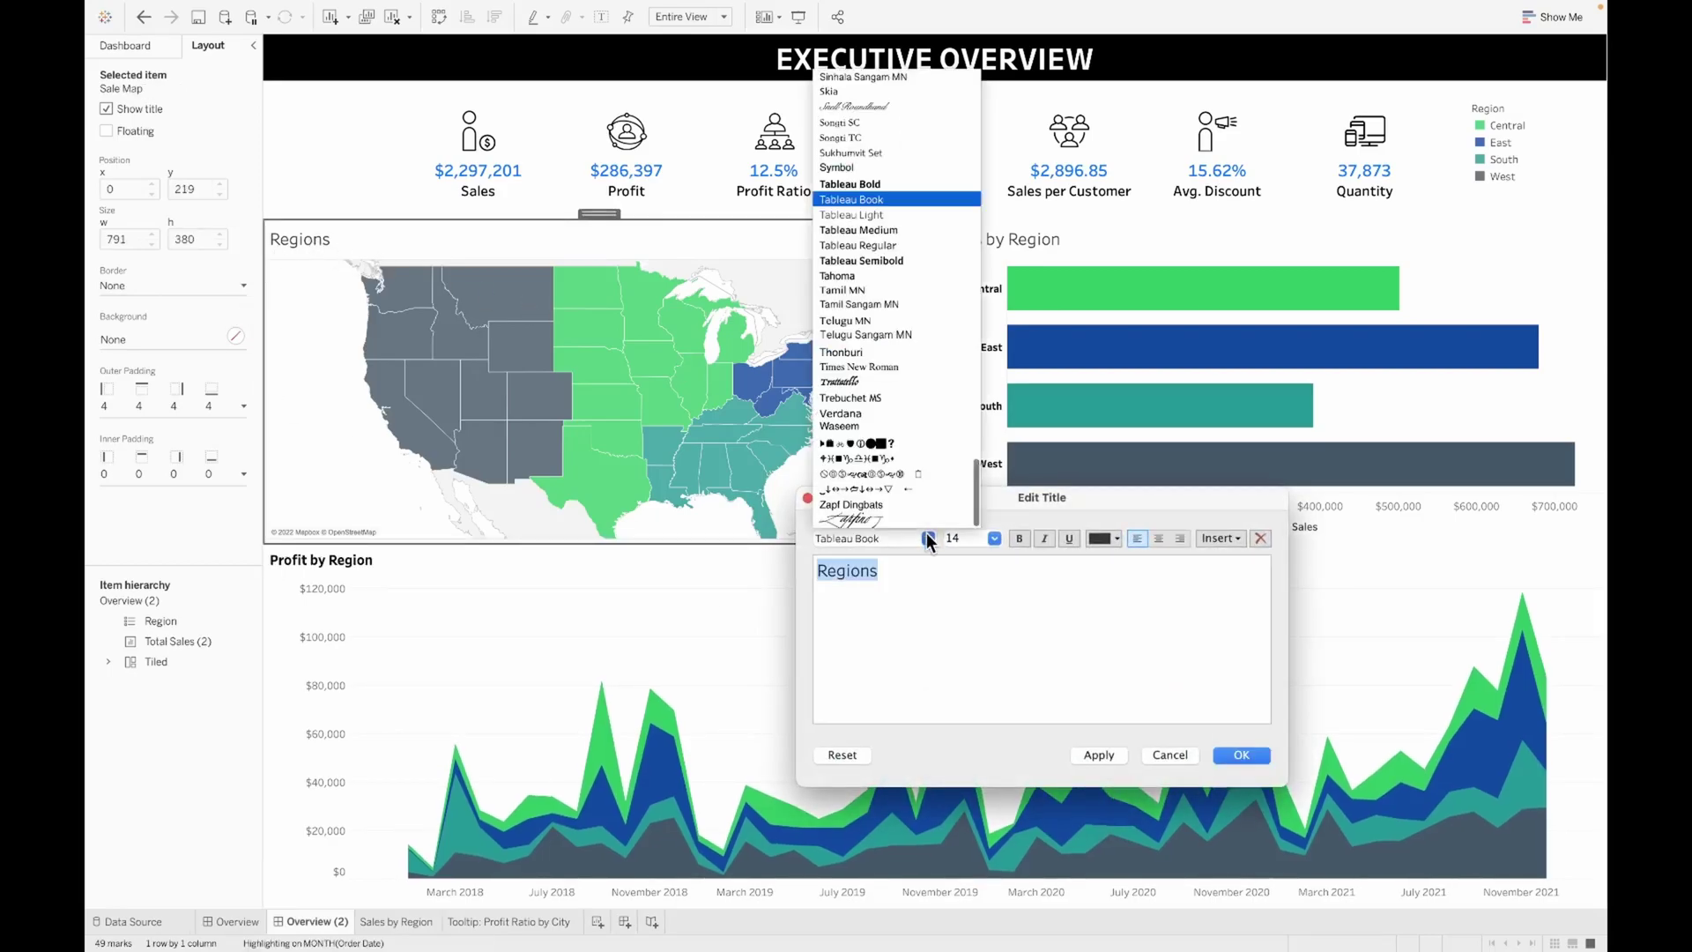
{"action": "left_click", "coordinate": [850, 183]}
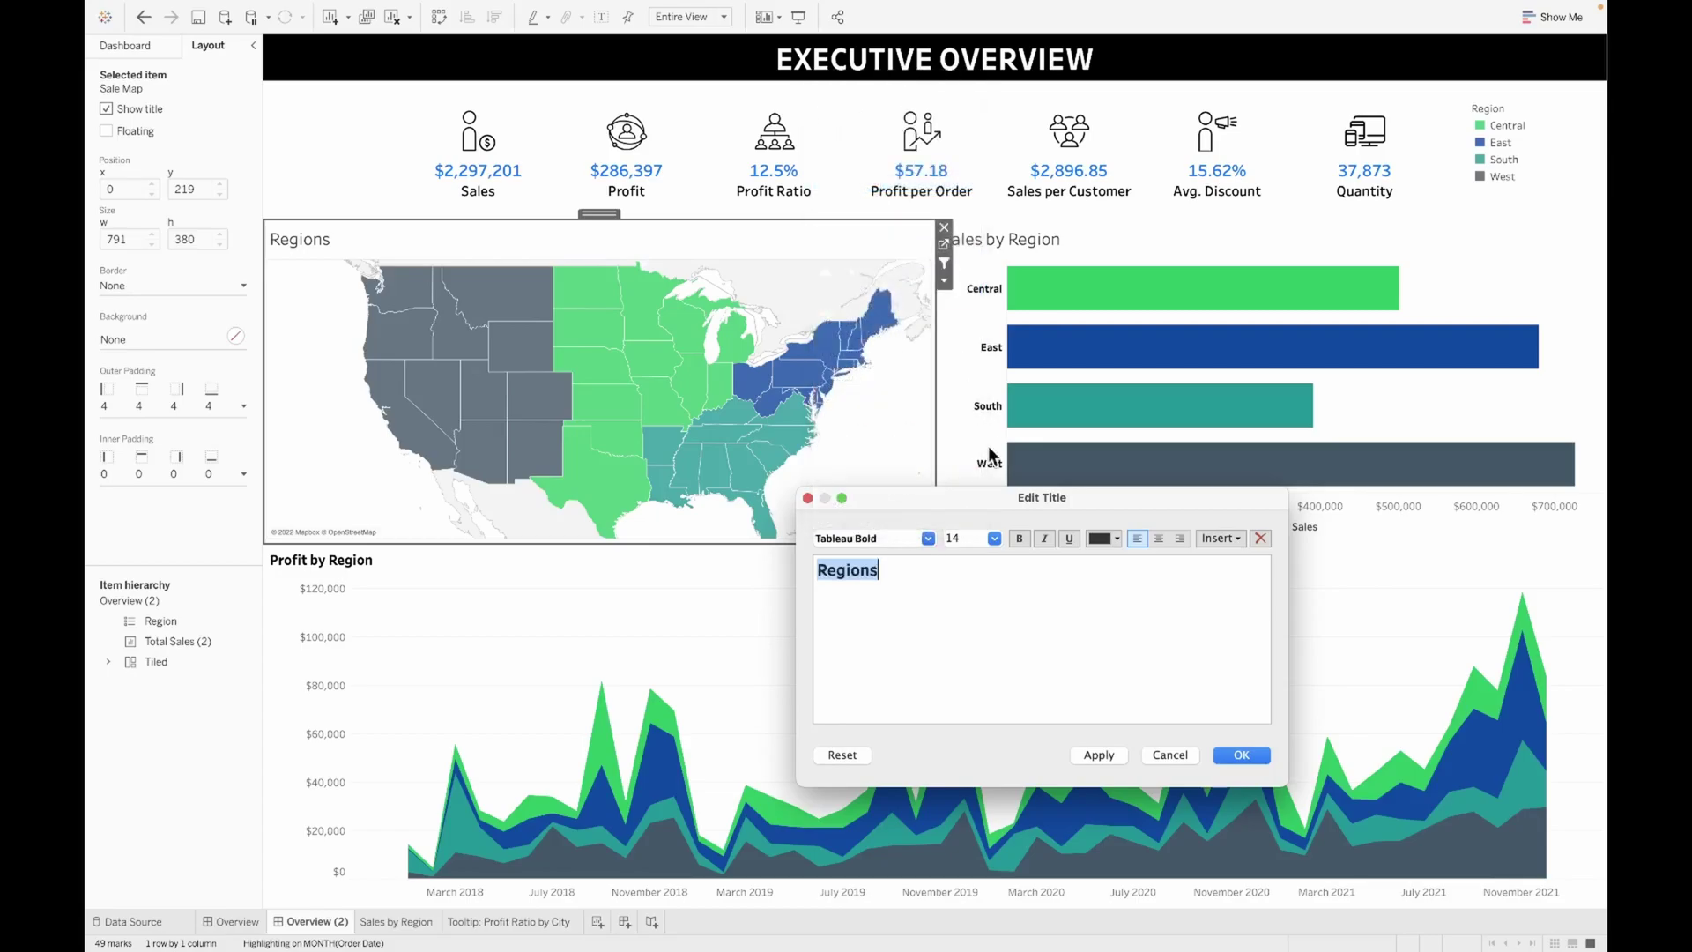
{"action": "left_click", "coordinate": [993, 538]}
{"action": "left_click", "coordinate": [956, 608]}
{"action": "left_click", "coordinate": [1245, 756]}
Make the Sales by Region title 12-point Tableau Bold
{"action": "double_click", "coordinate": [1064, 232]}
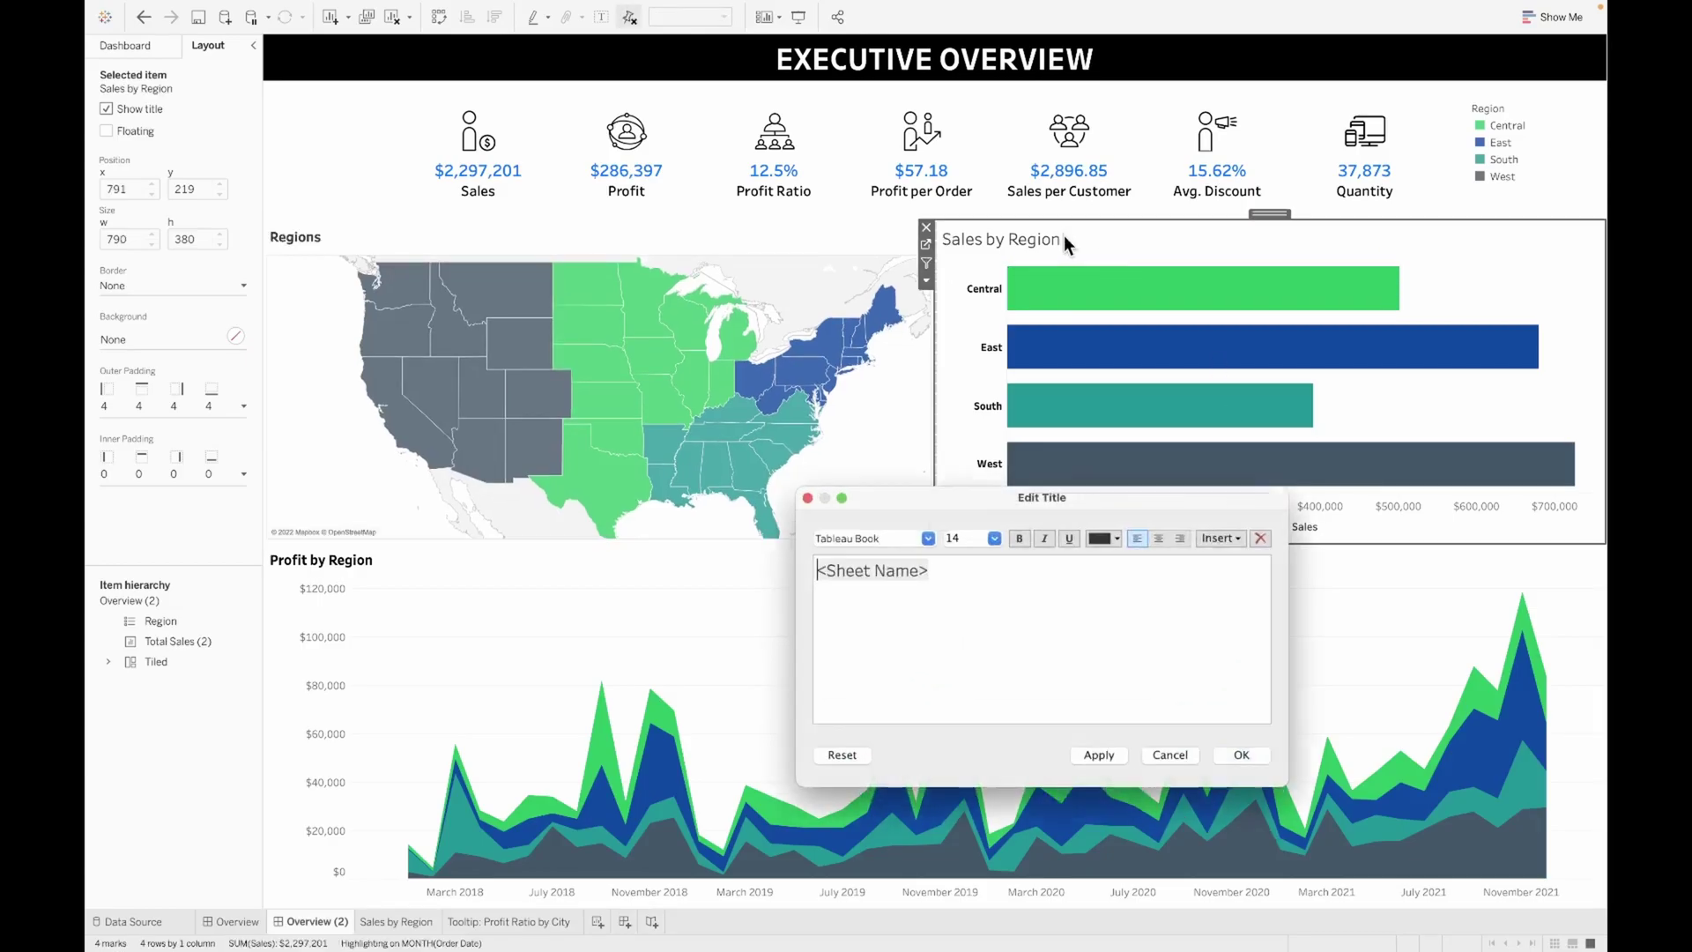
{"action": "left_click", "coordinate": [924, 541]}
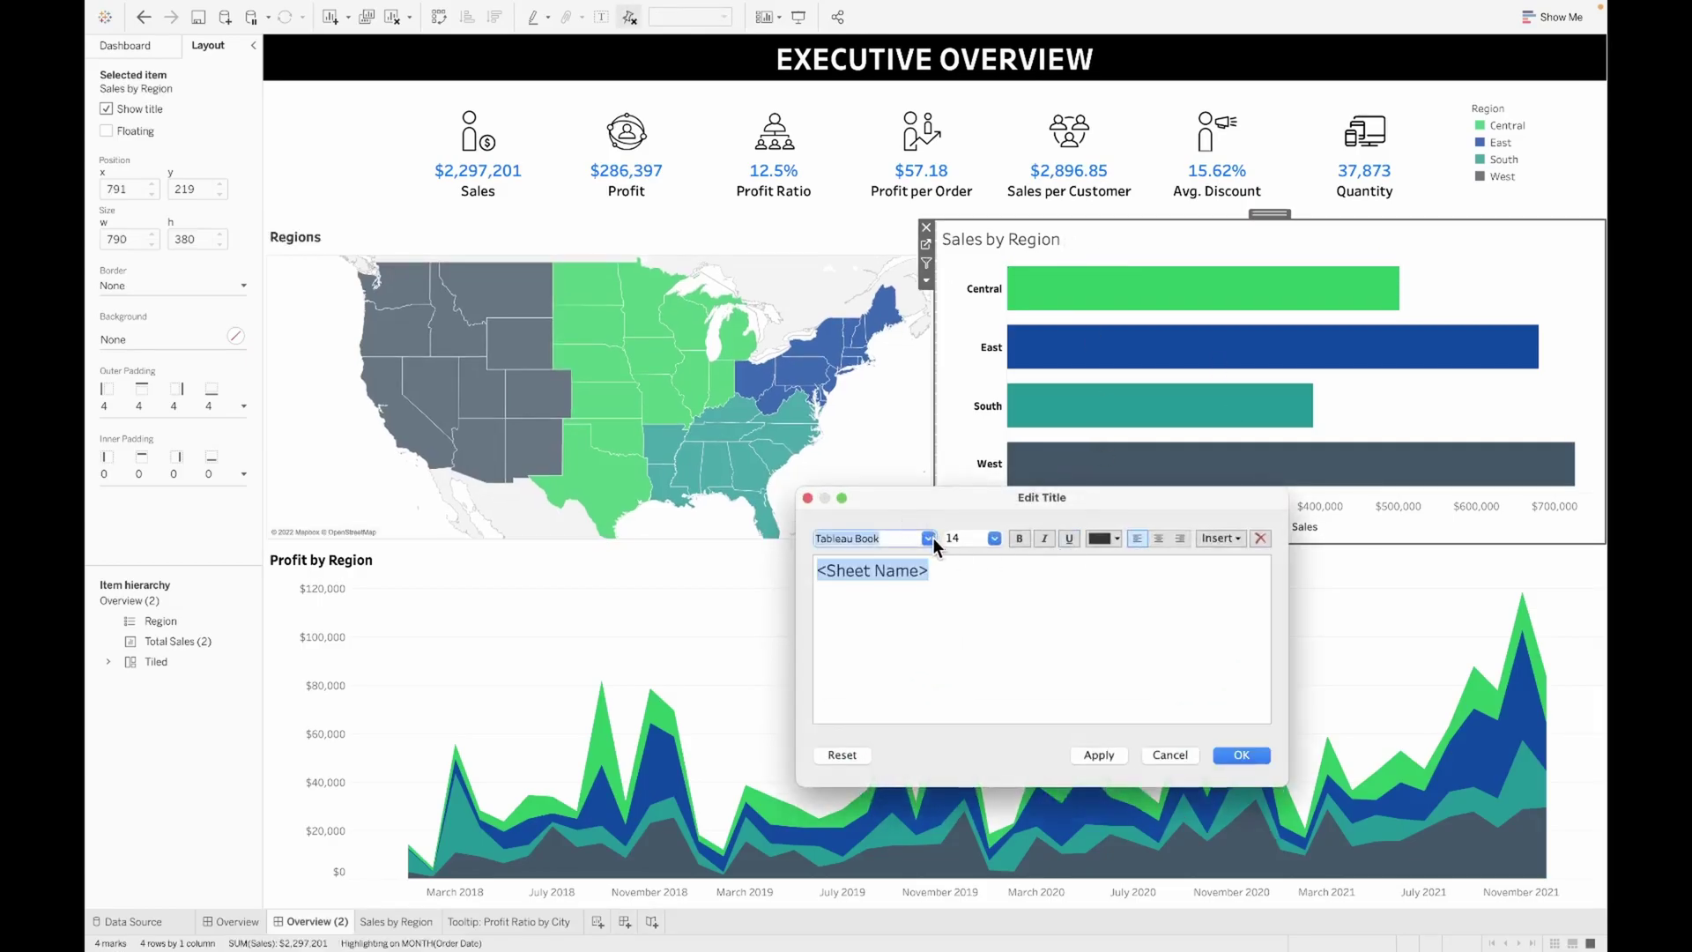
{"action": "left_click", "coordinate": [933, 537]}
{"action": "left_click", "coordinate": [896, 189]}
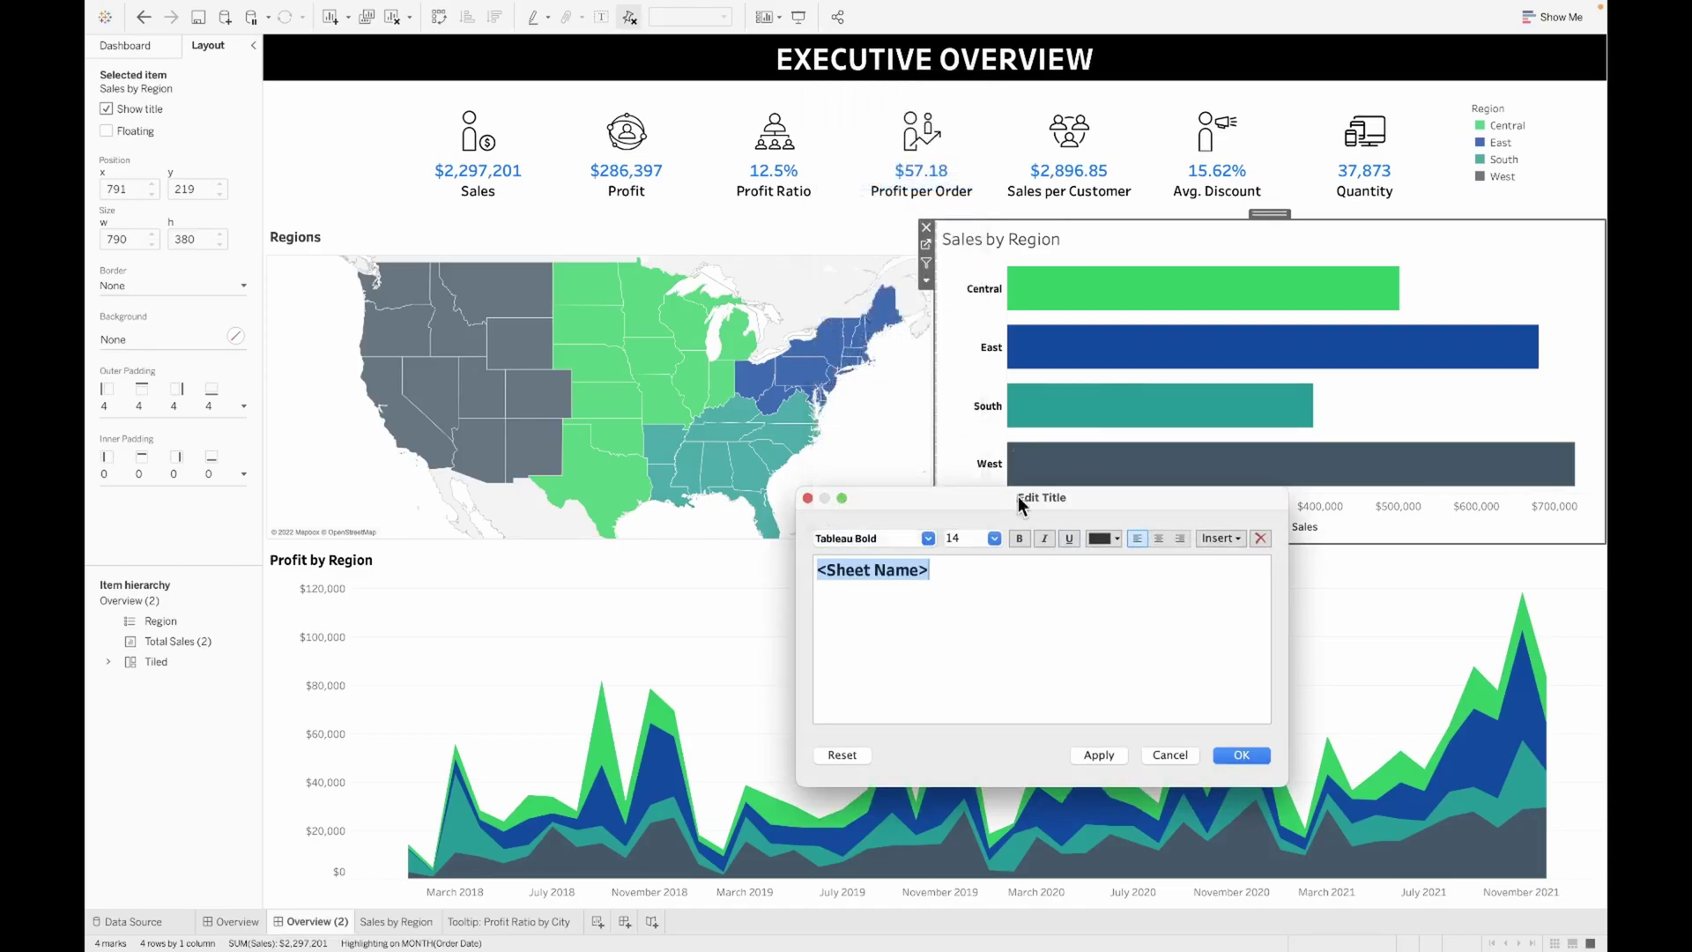
{"action": "left_click", "coordinate": [994, 538]}
{"action": "left_click", "coordinate": [970, 604]}
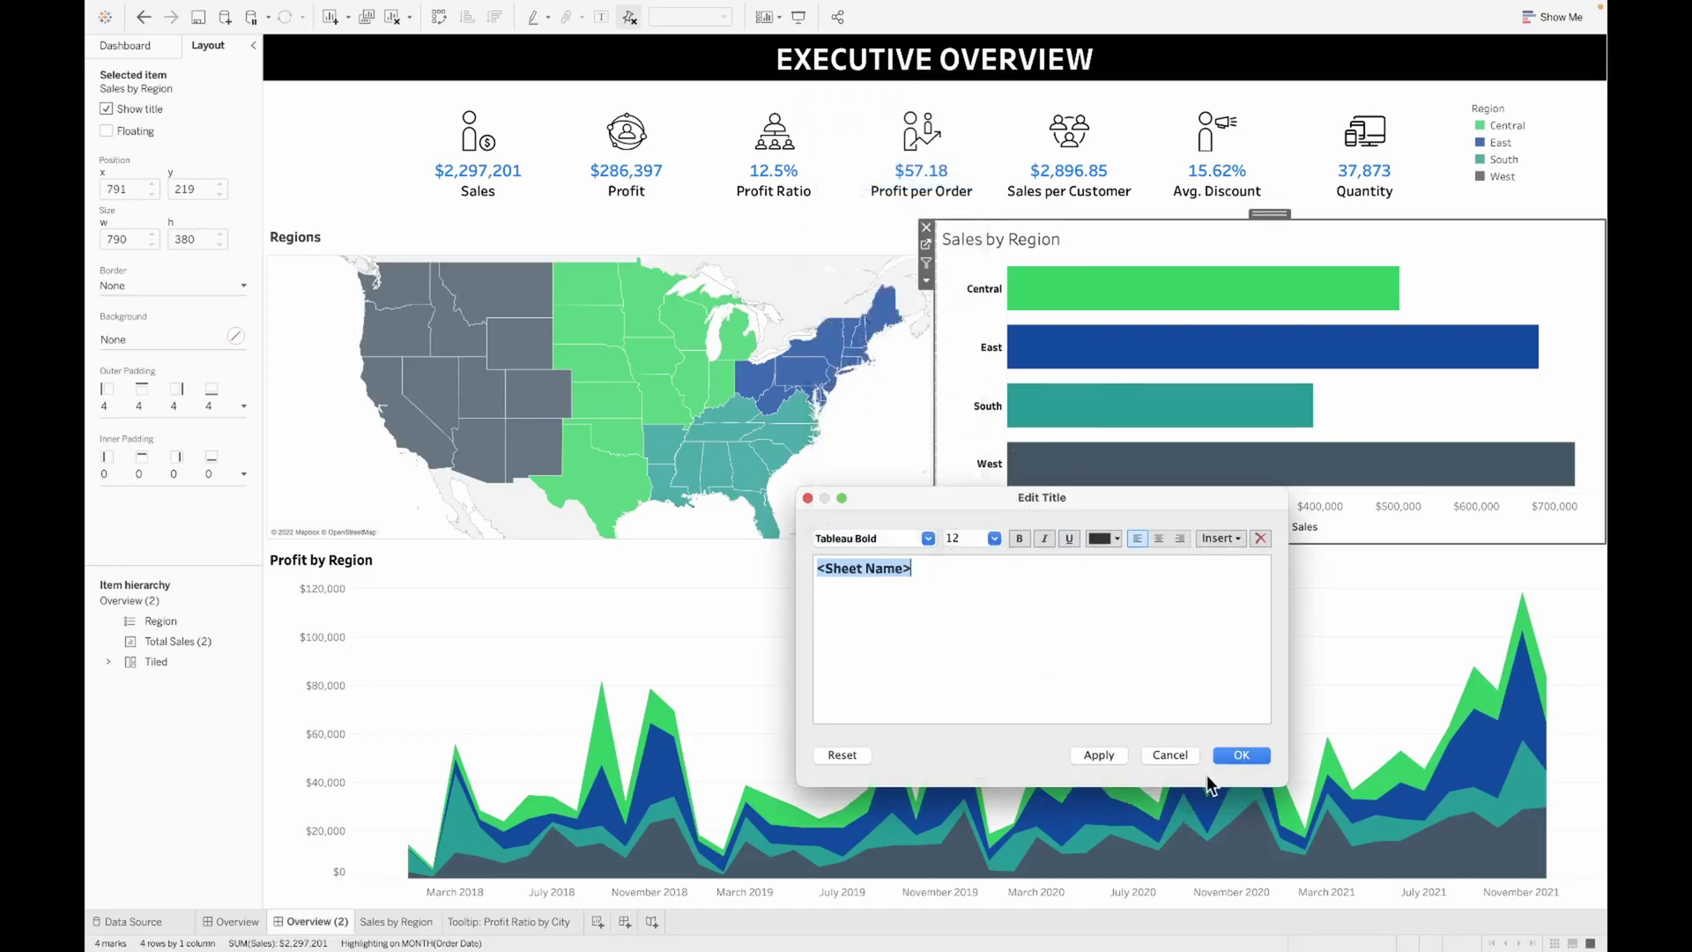
{"action": "left_click", "coordinate": [1238, 755]}
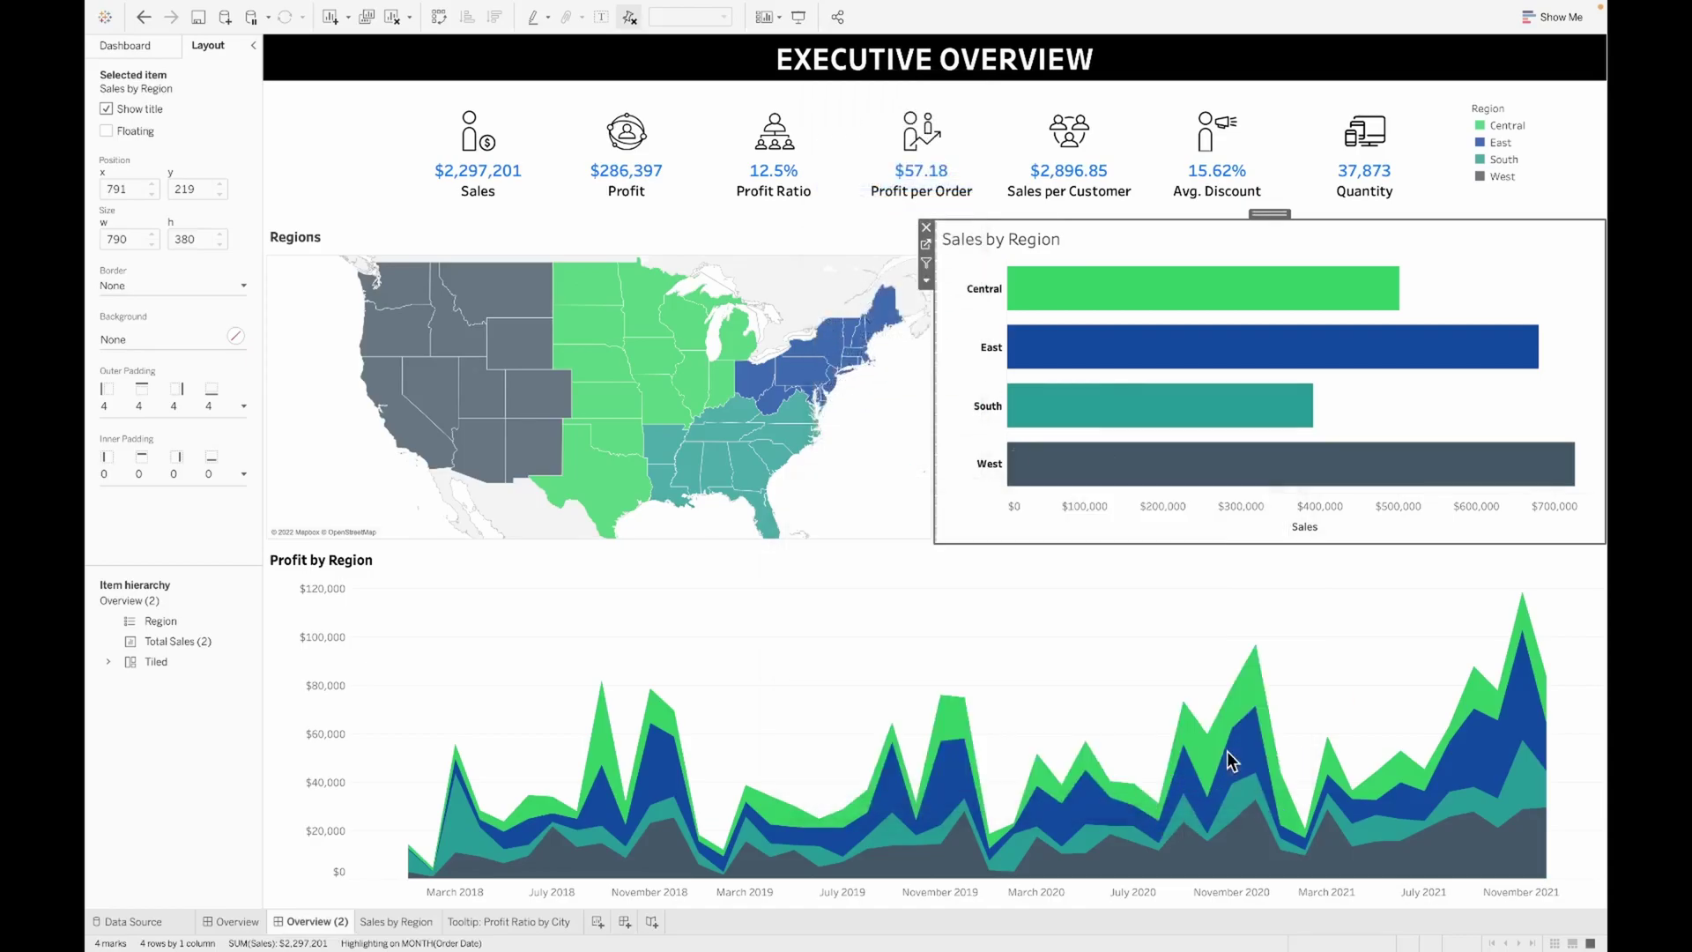
{"action": "left_click", "coordinate": [1261, 217]}
Give the container holding the map and Sales by Region bars a grey background
{"action": "left_click", "coordinate": [1262, 220]}
{"action": "left_click", "coordinate": [1068, 240]}
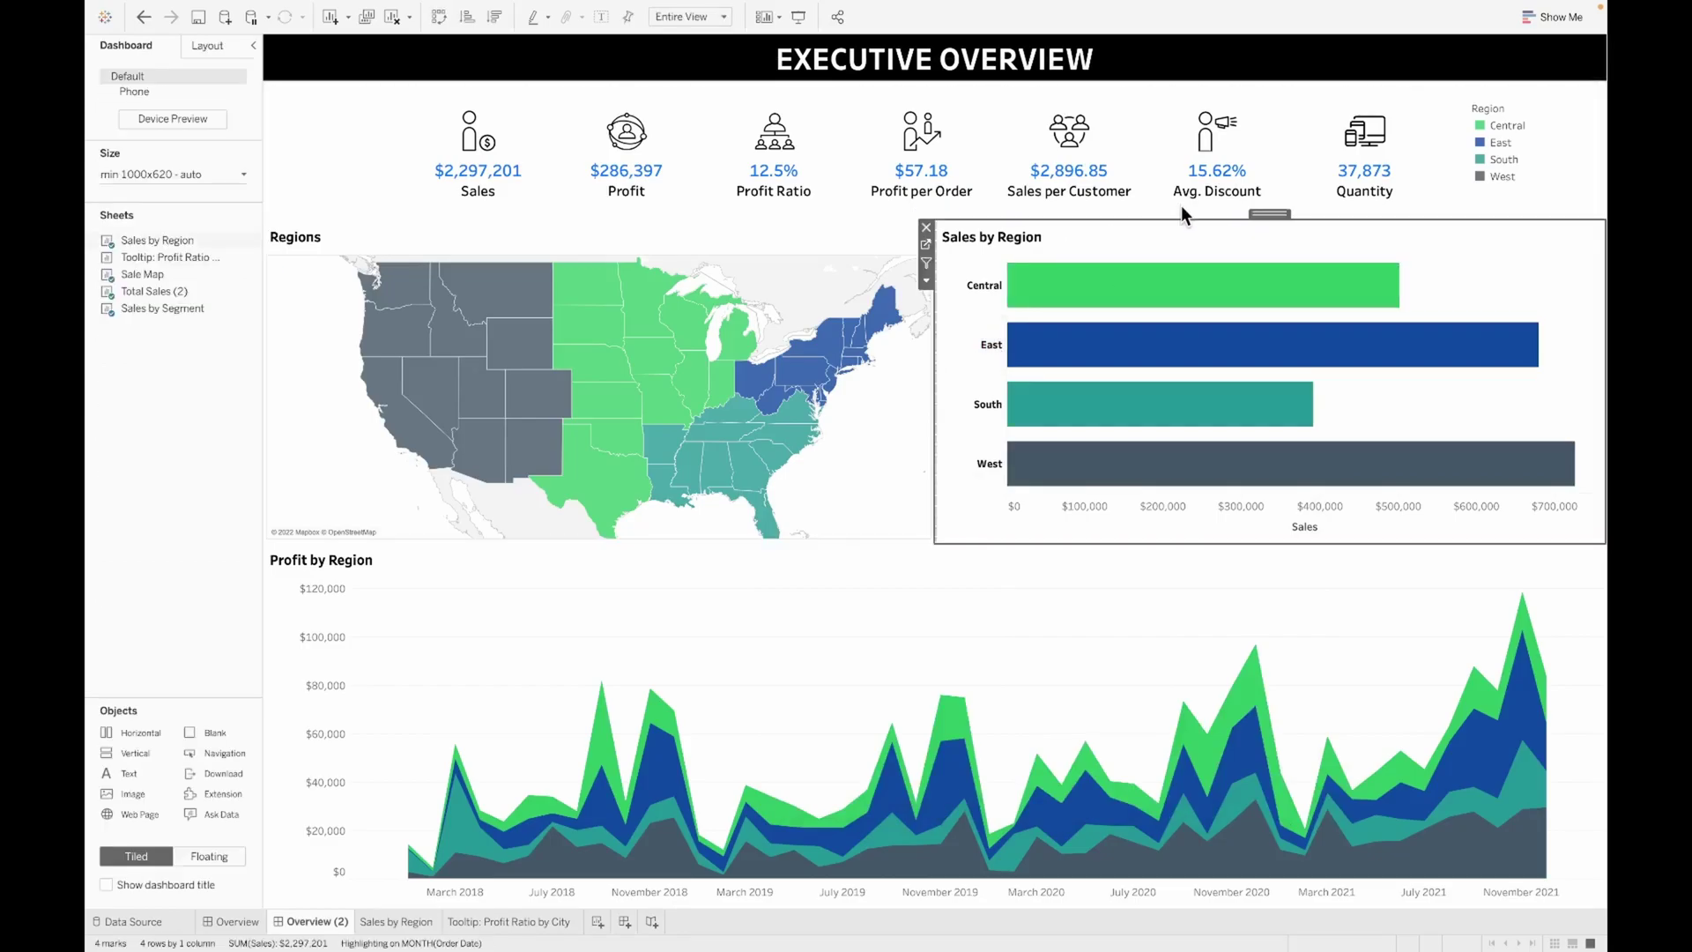
{"action": "left_click", "coordinate": [1262, 213]}
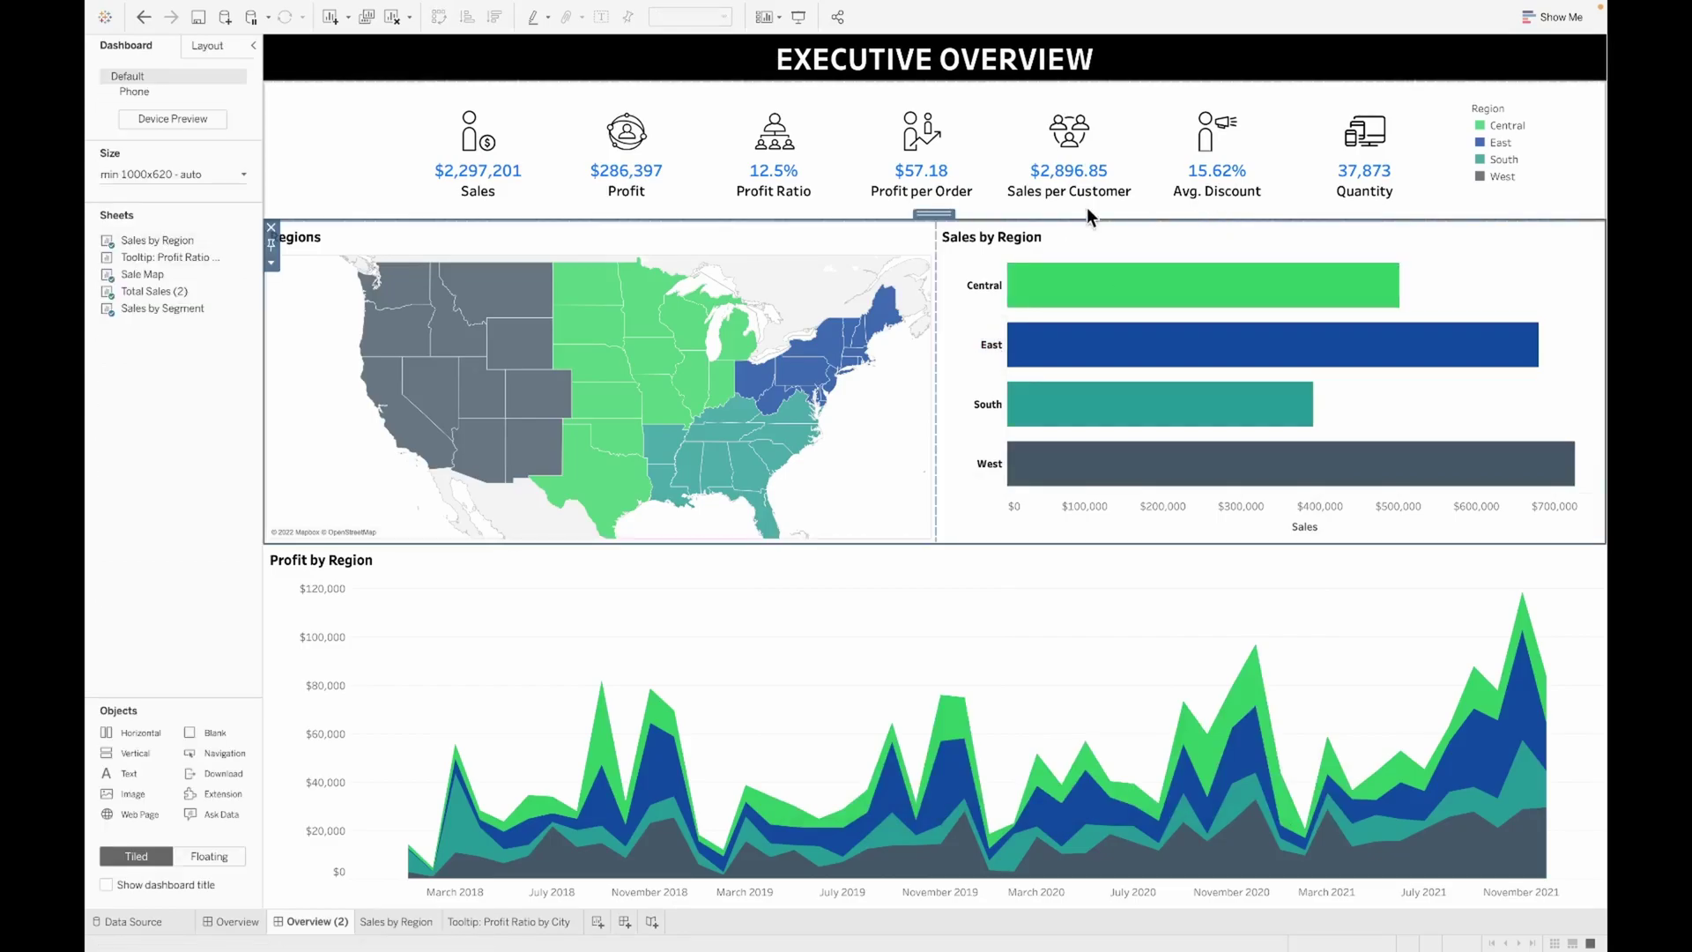
{"action": "left_click", "coordinate": [219, 48]}
{"action": "left_click", "coordinate": [150, 340]}
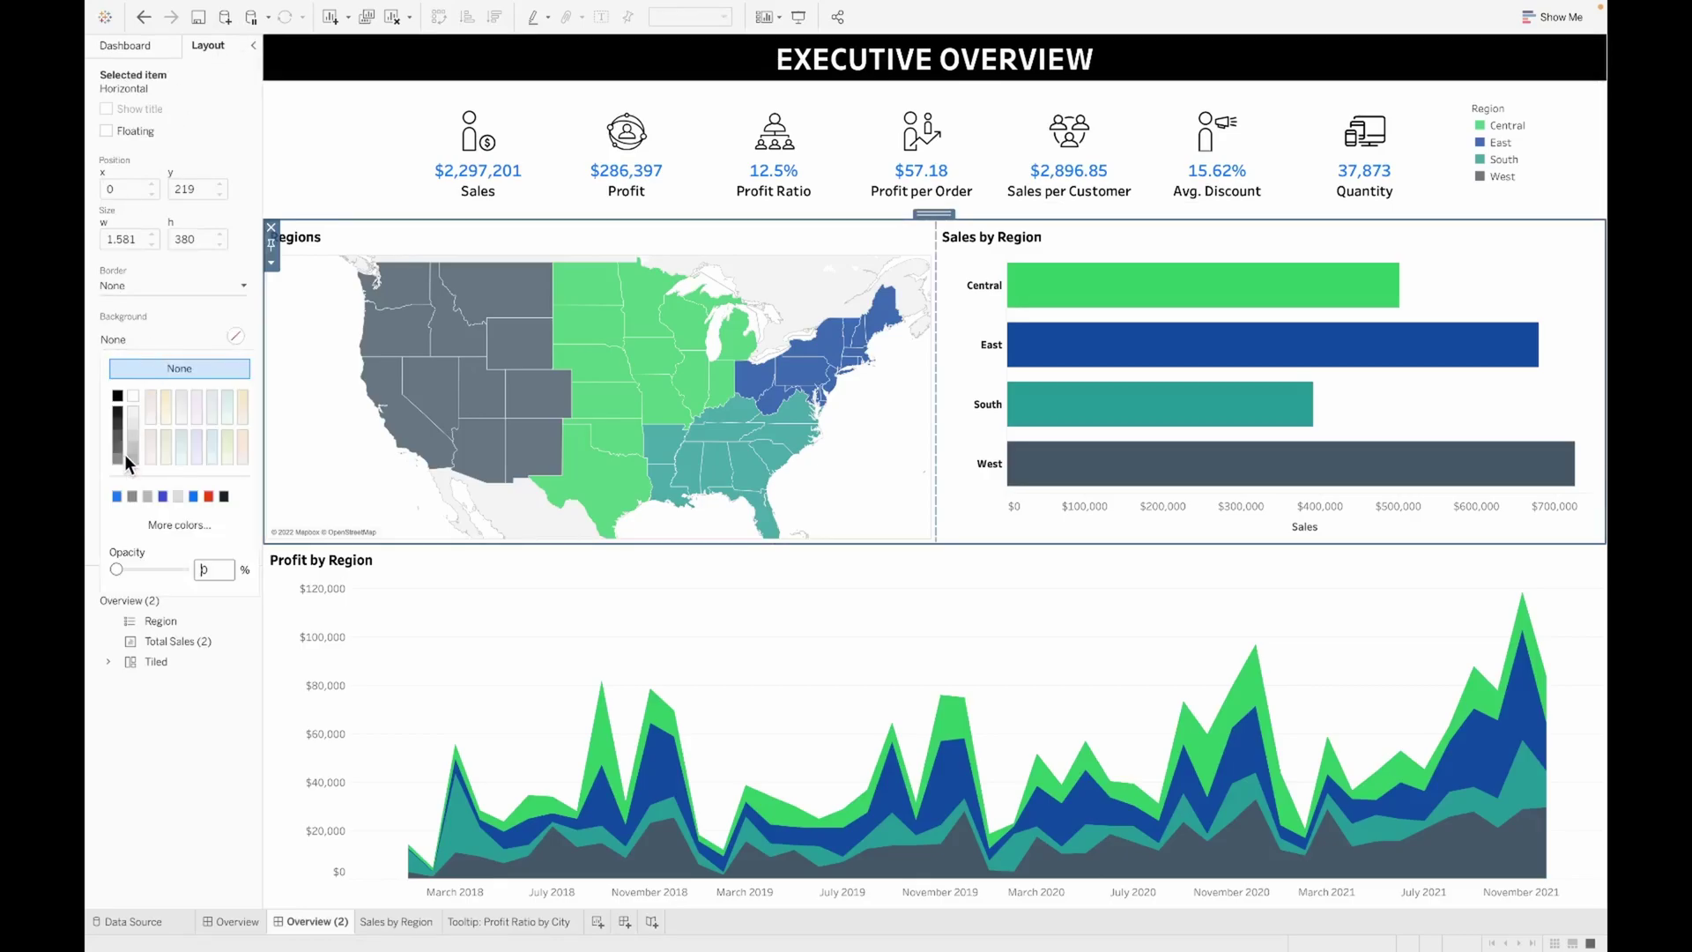
{"action": "left_click", "coordinate": [114, 458]}
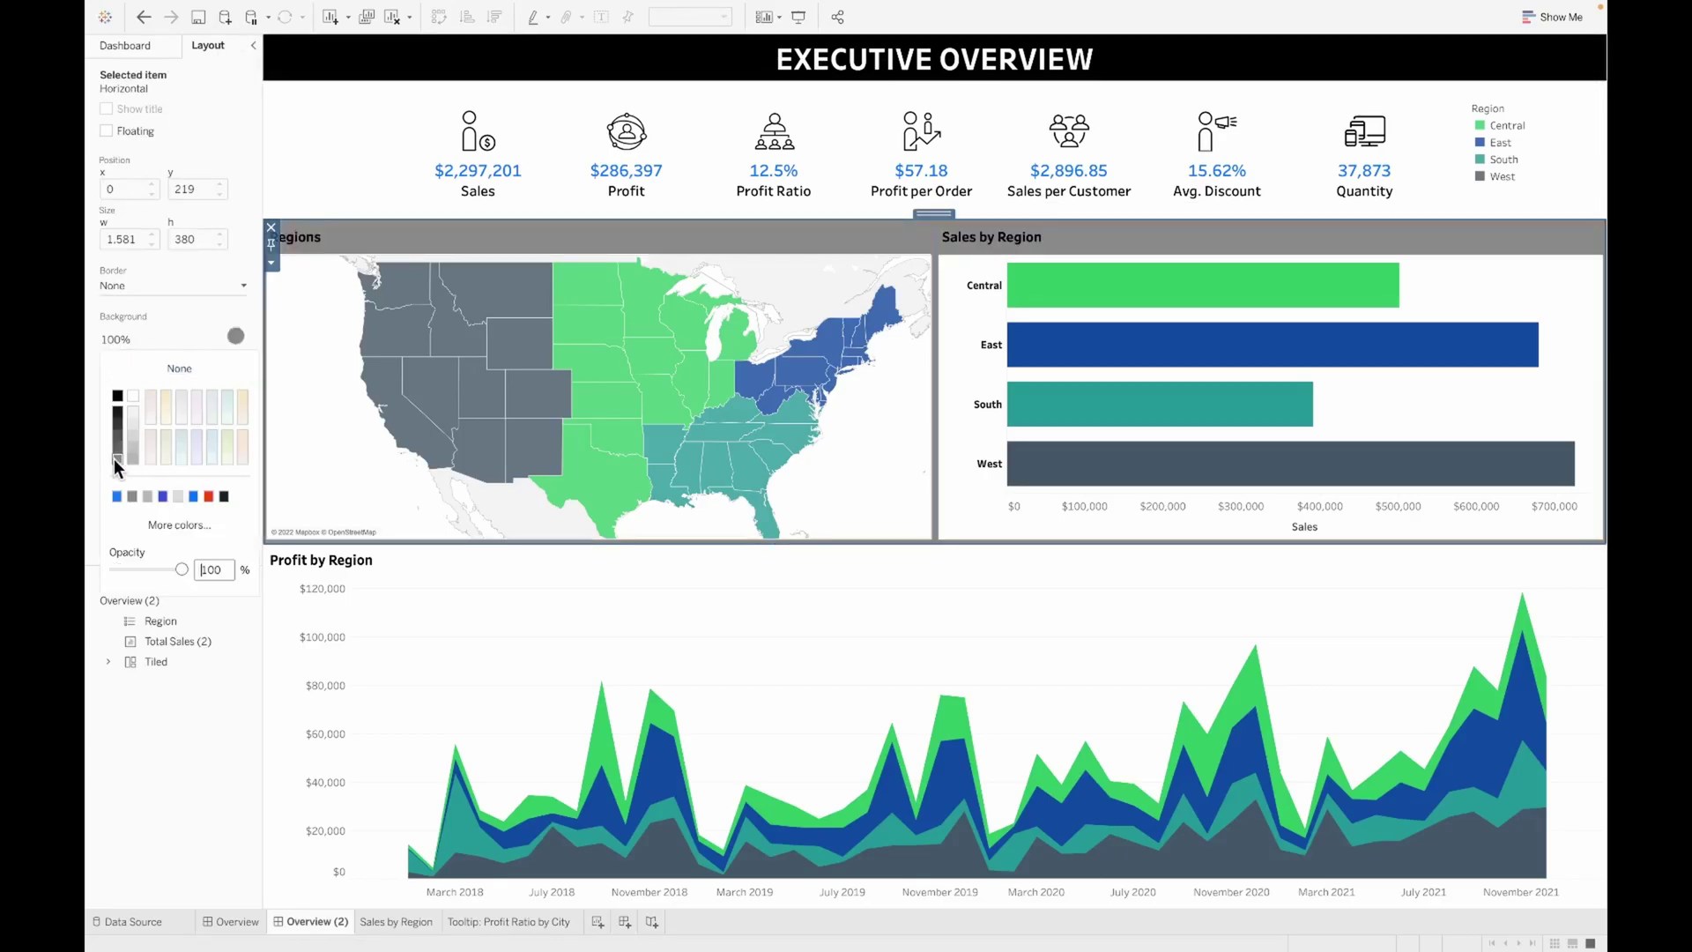
Give Profit by Region a grey background and set its outer padding to 0
{"action": "left_click", "coordinate": [352, 562]}
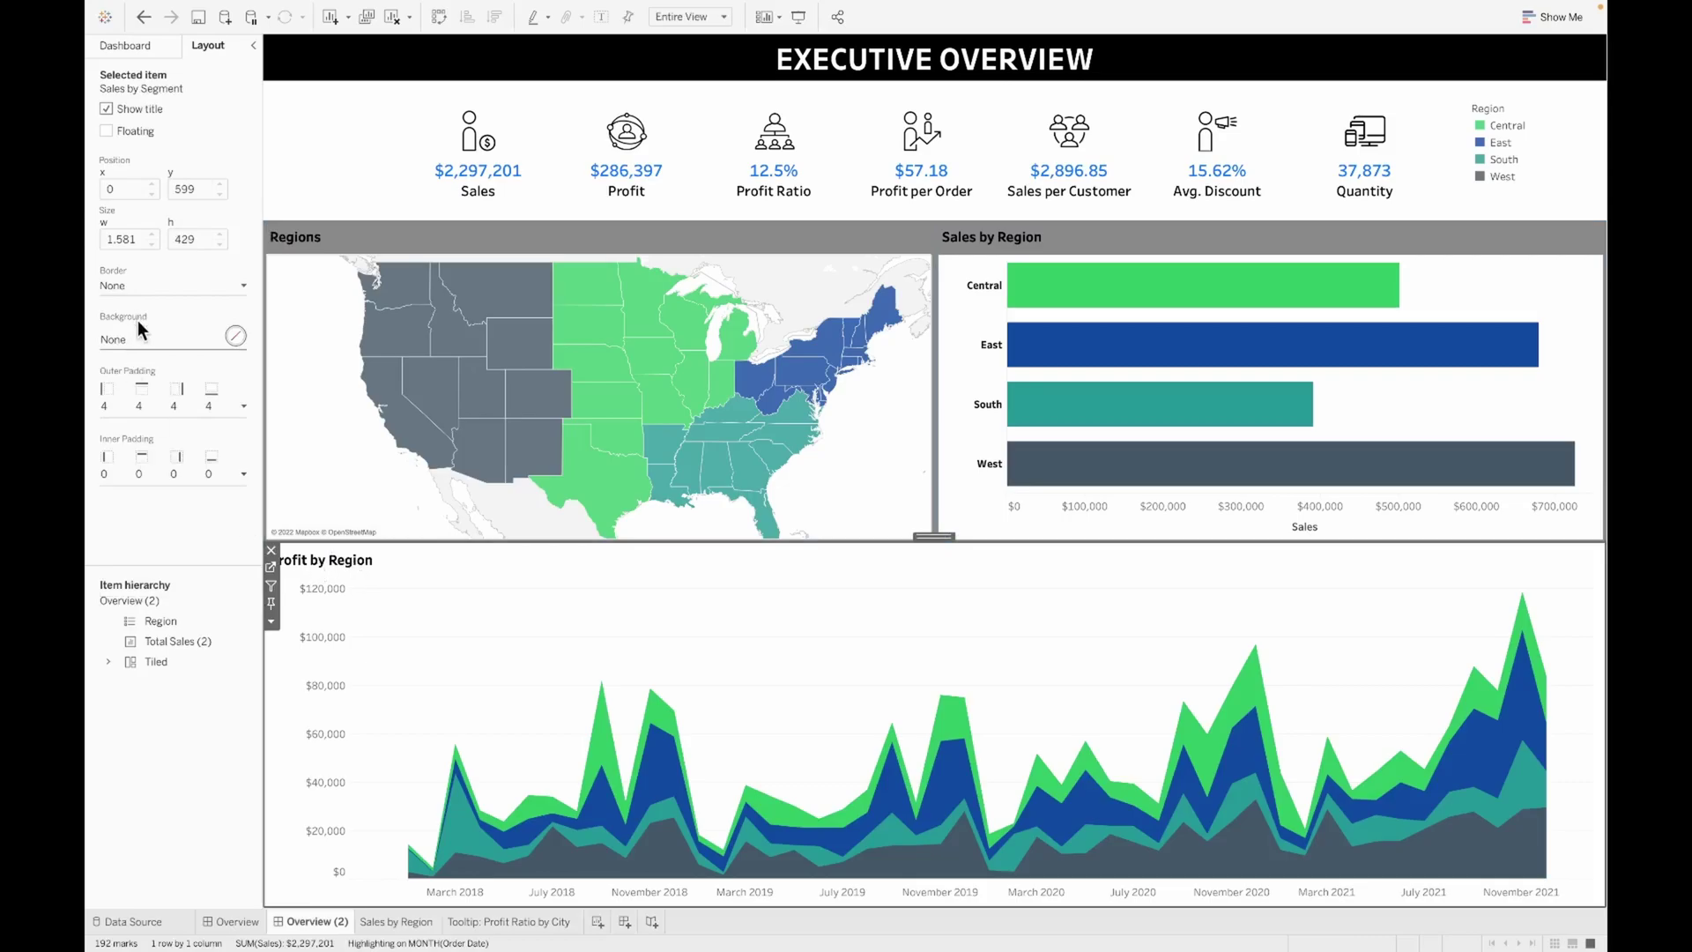
{"action": "left_click", "coordinate": [148, 342]}
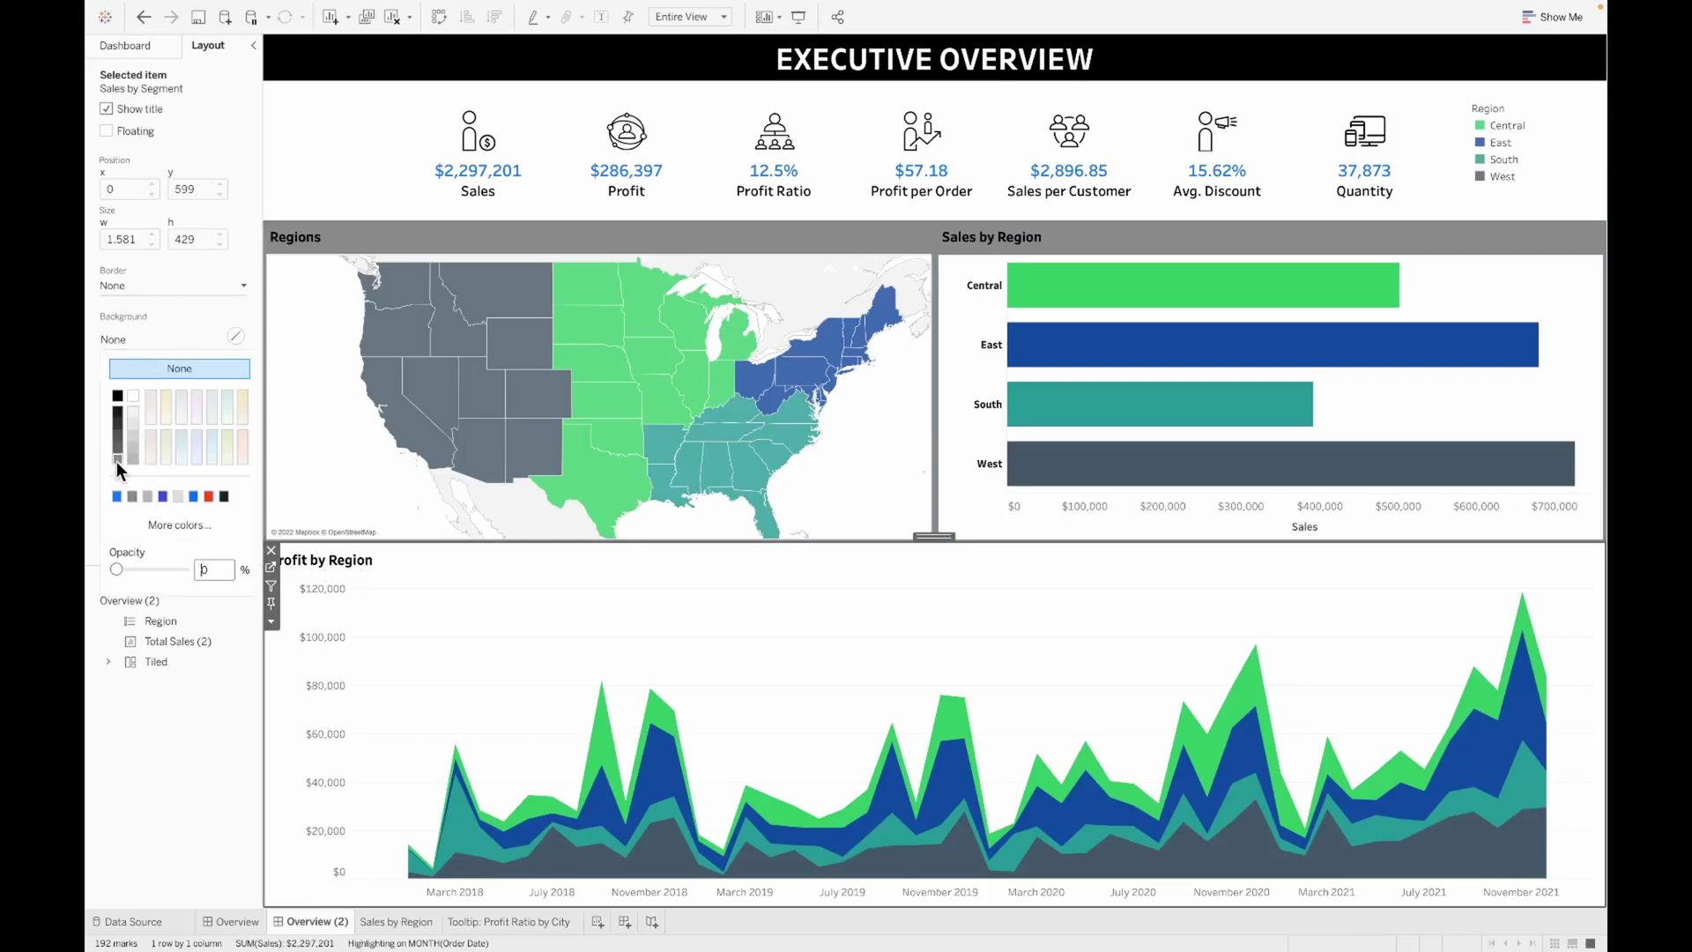
{"action": "left_click", "coordinate": [118, 459]}
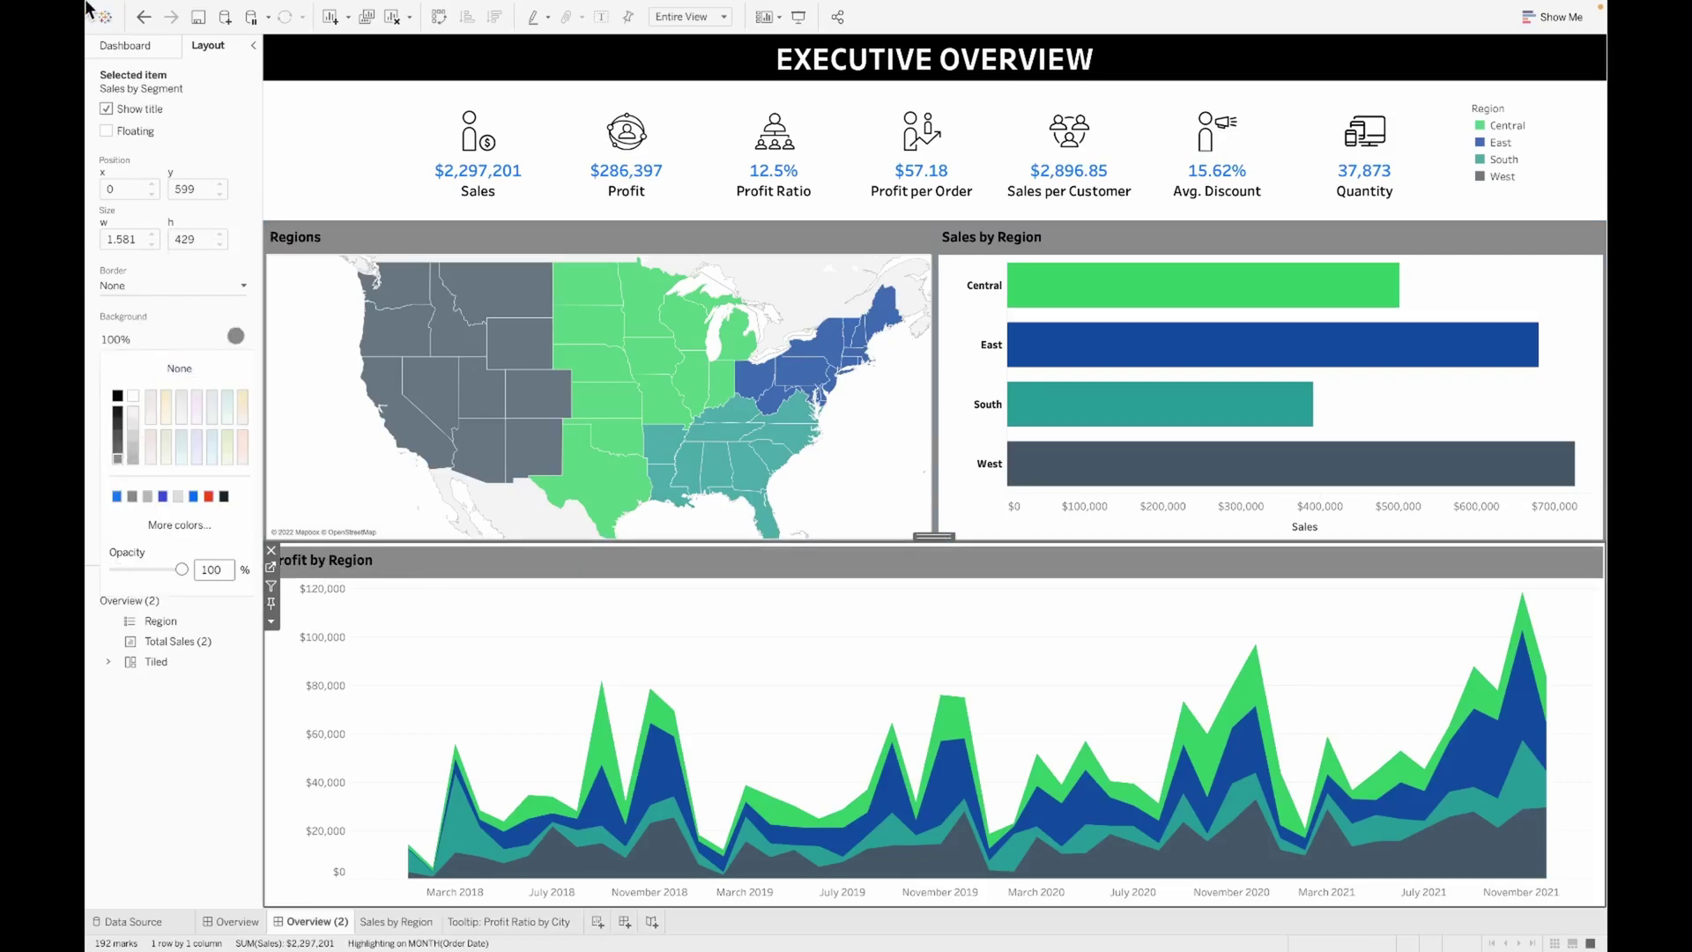
{"action": "left_click", "coordinate": [171, 307]}
{"action": "left_click", "coordinate": [169, 407]}
{"action": "left_click", "coordinate": [143, 510]}
{"action": "type", "text": "0"}
{"action": "key", "text": "Tab"}
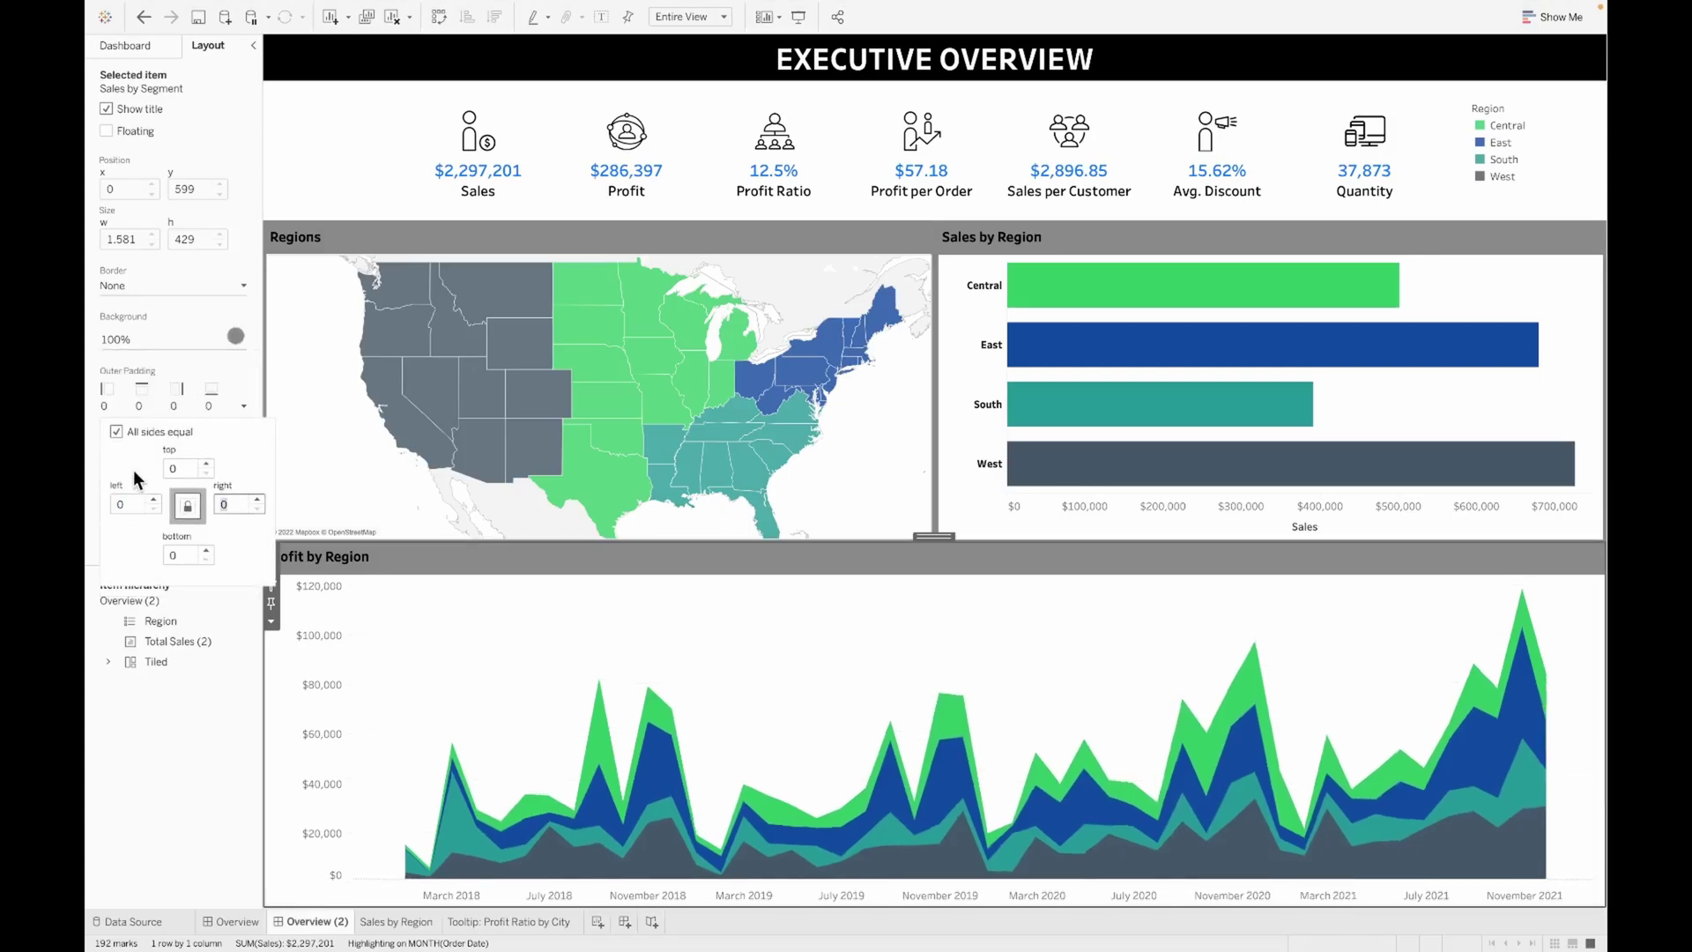
Add a solid dark border around the whole dashboard's outer container
{"action": "double_click", "coordinate": [933, 537]}
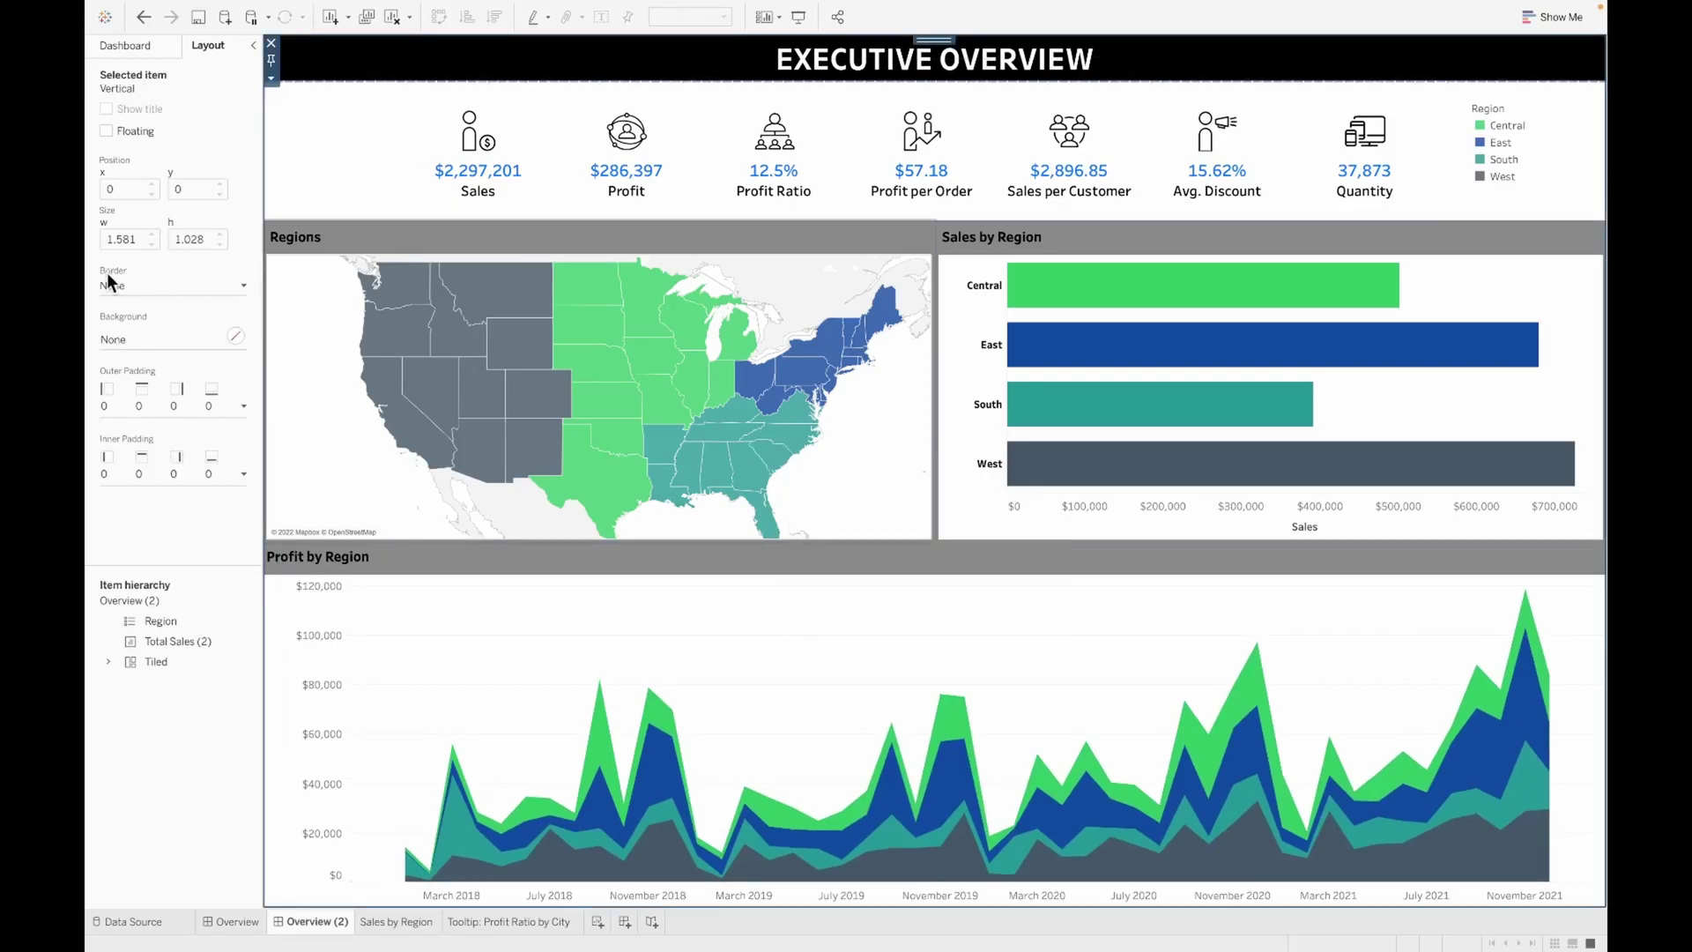
{"action": "left_click", "coordinate": [155, 284]}
{"action": "left_click", "coordinate": [117, 446]}
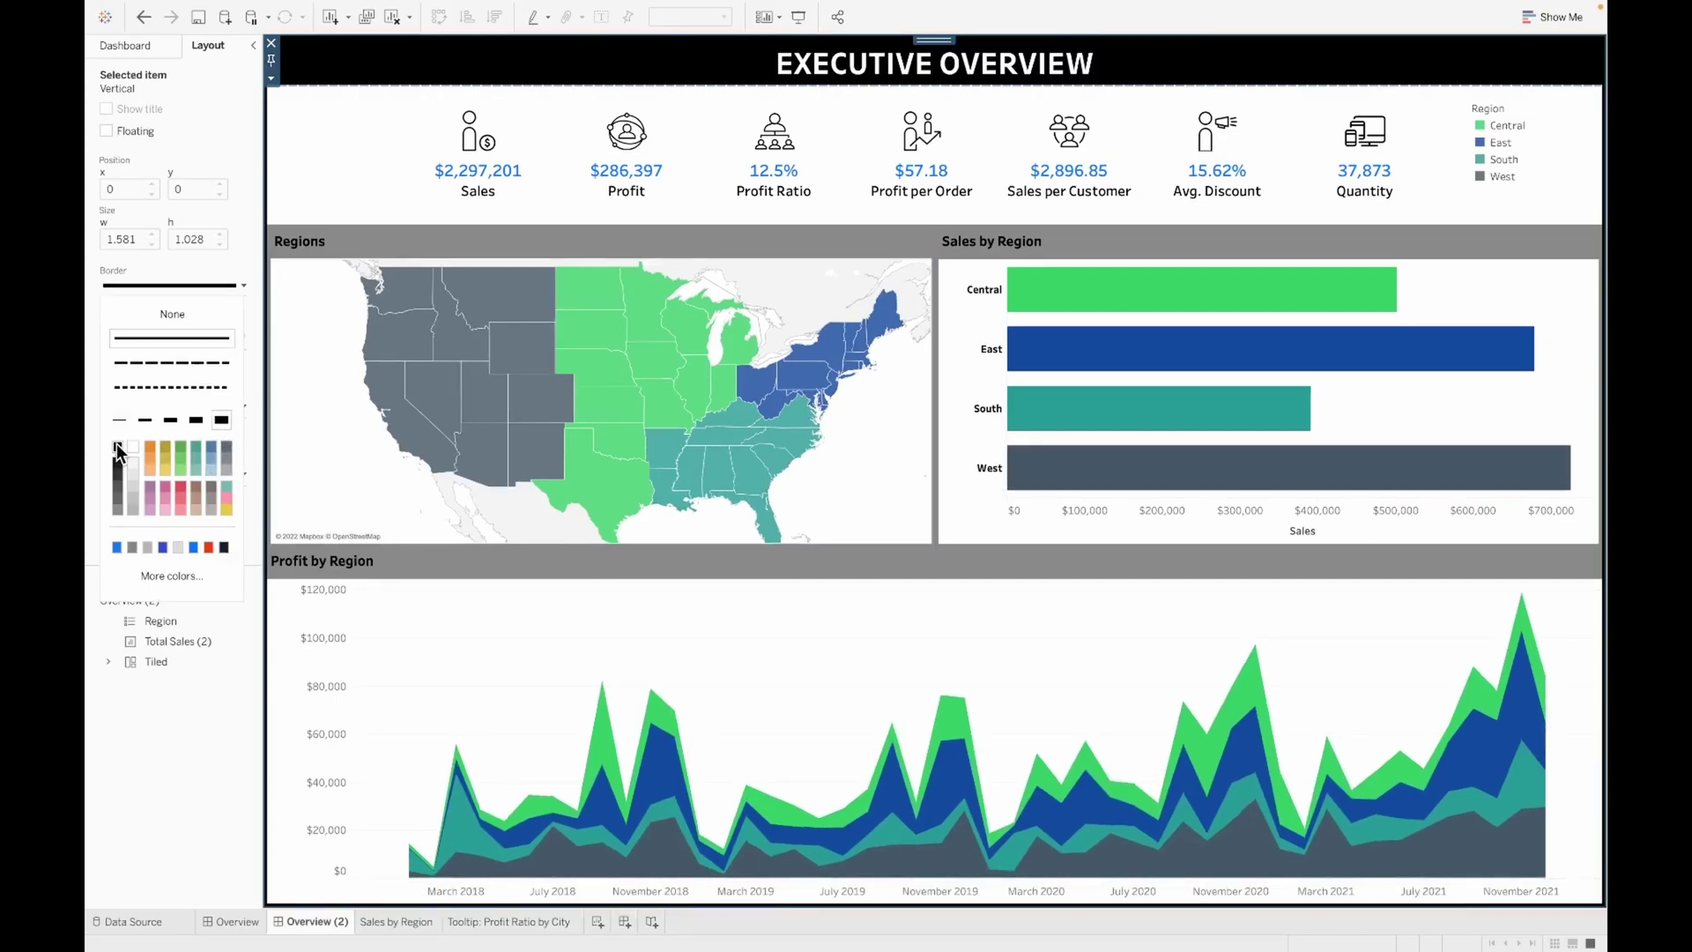
{"action": "left_click", "coordinate": [860, 220]}
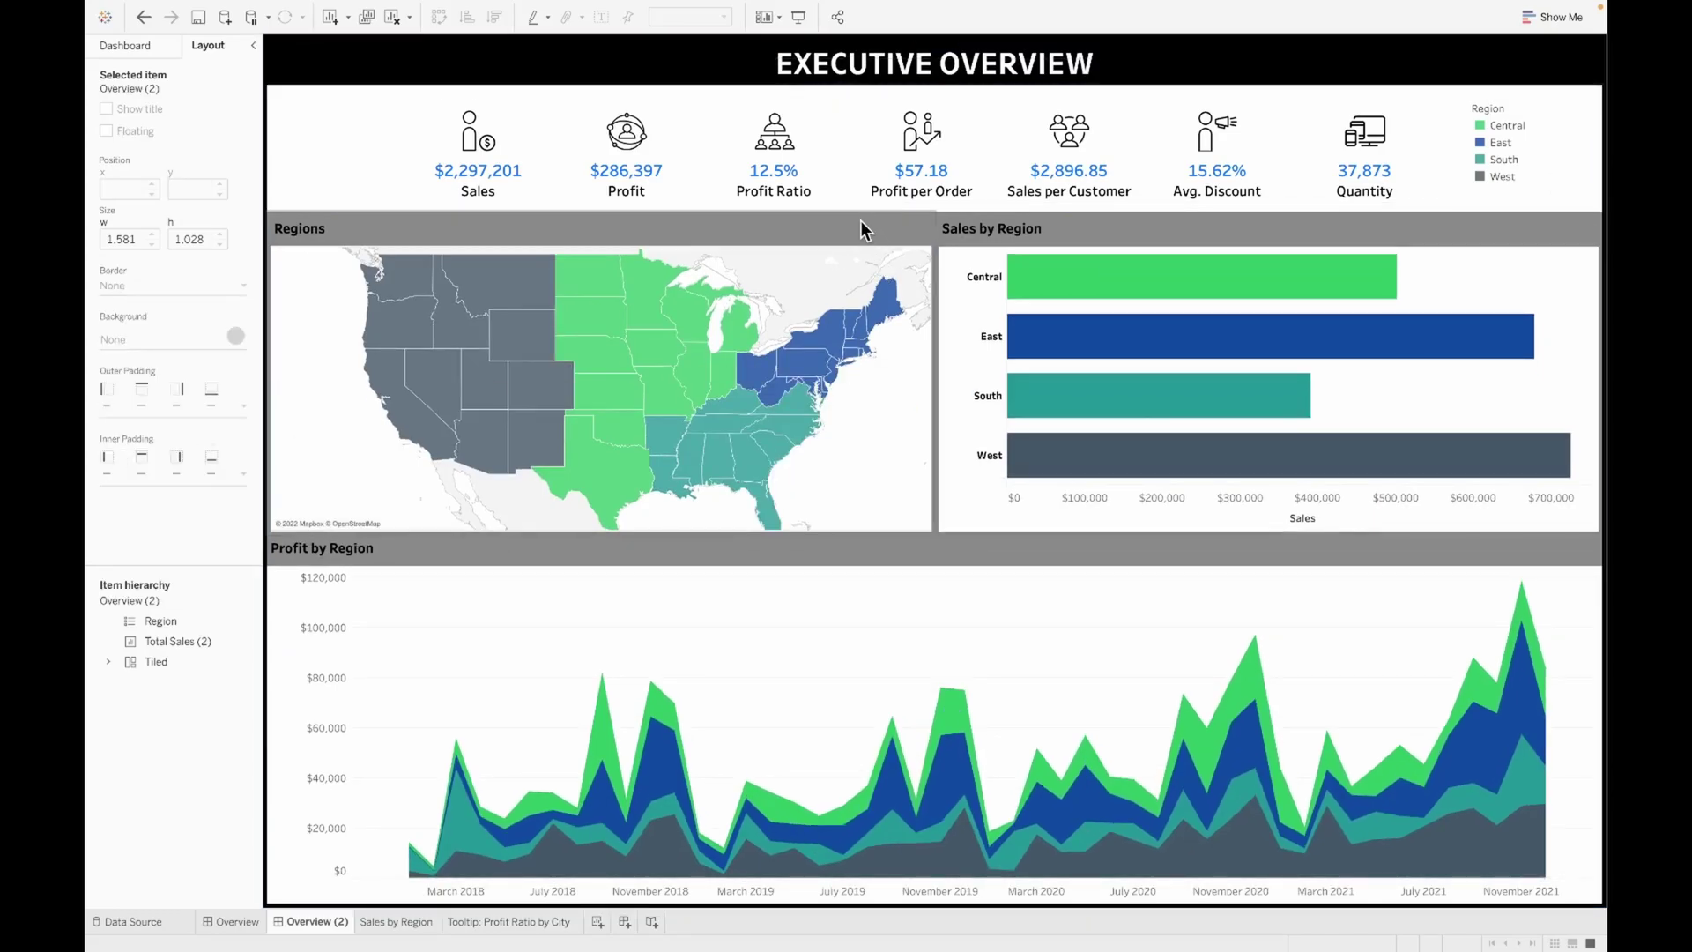
Set Sales by Region to act as a filter for the other dashboard views
{"action": "left_click", "coordinate": [971, 247]}
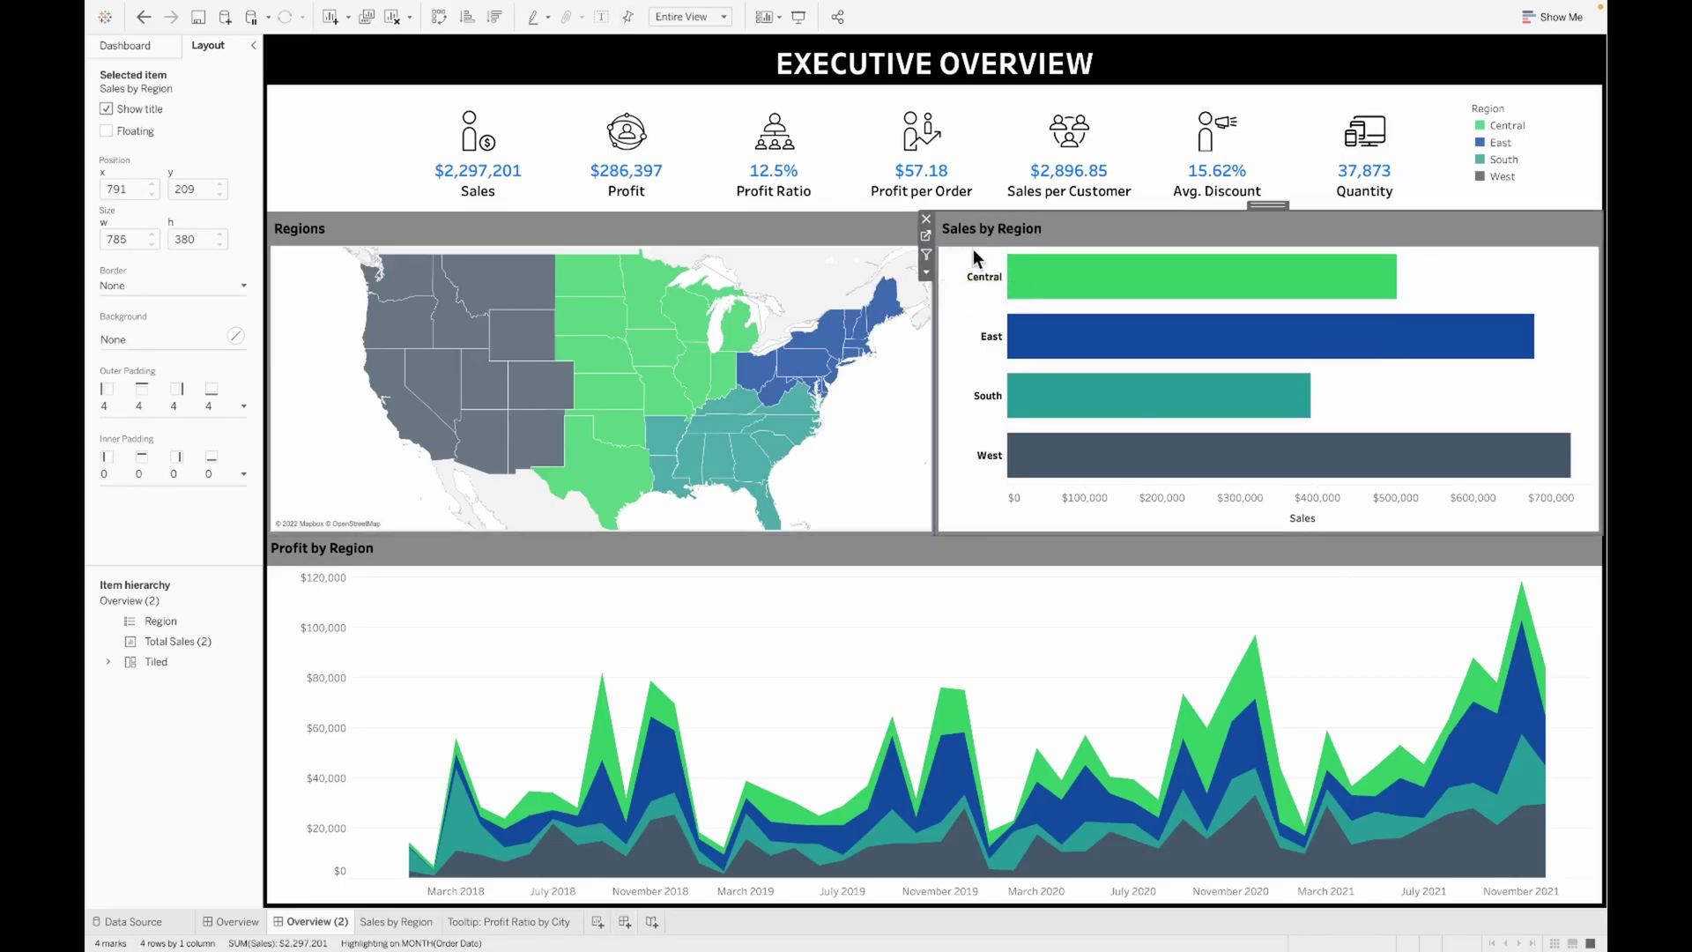
{"action": "left_click", "coordinate": [926, 254]}
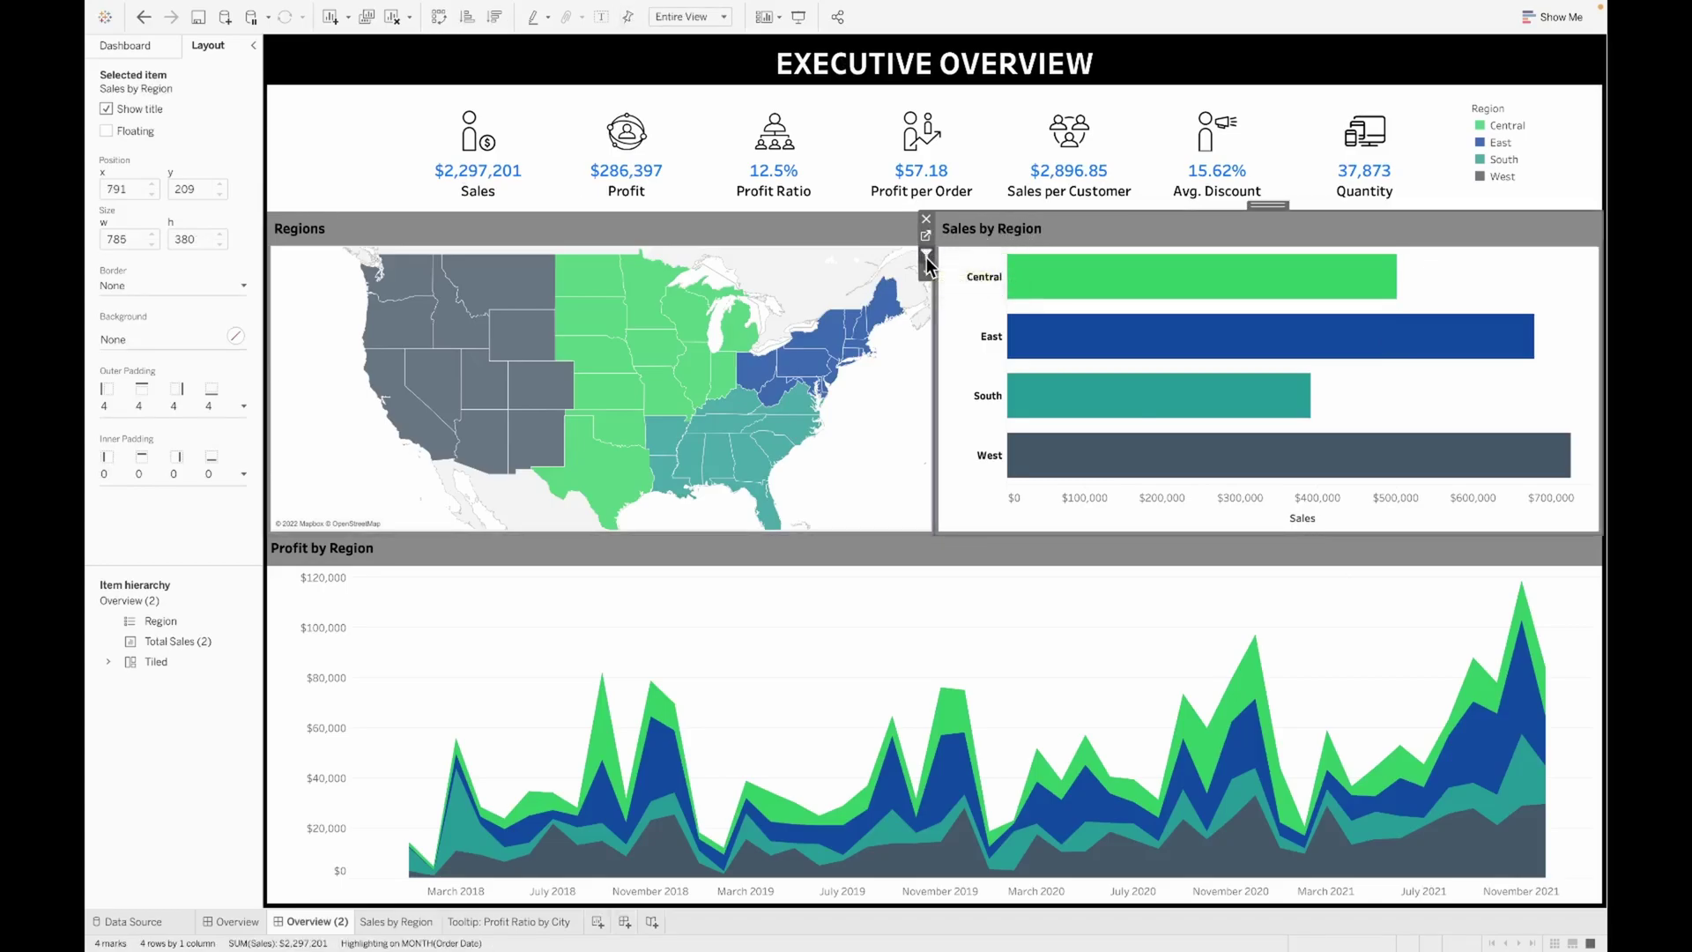
{"action": "left_click", "coordinate": [791, 545]}
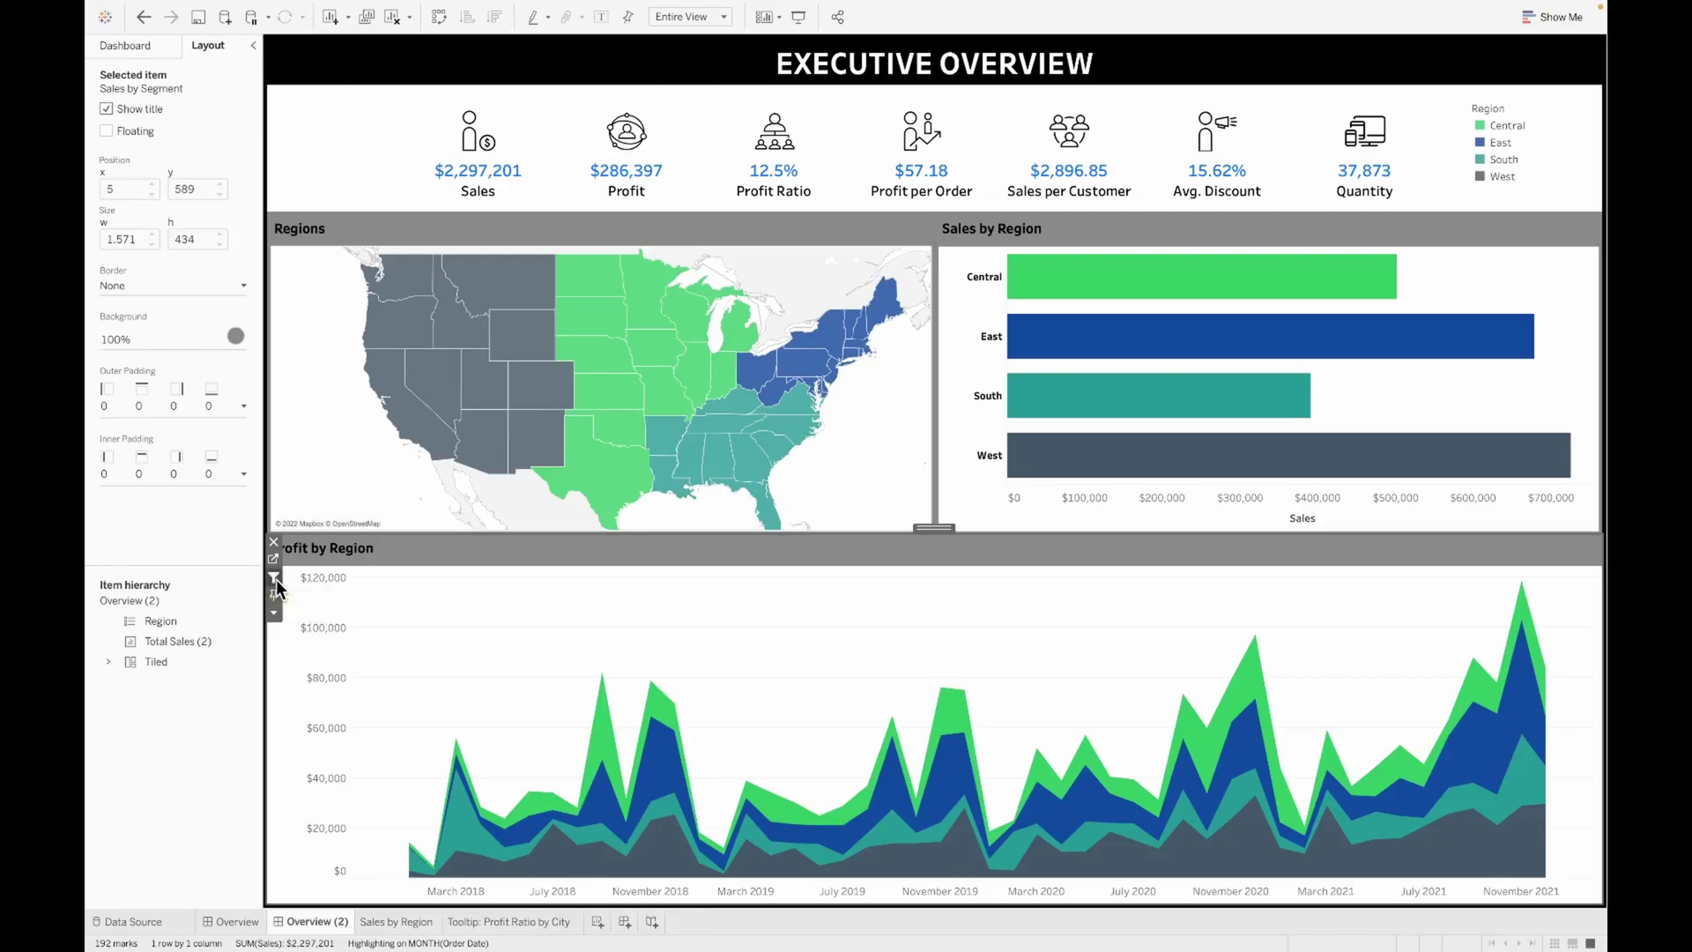
{"action": "left_click", "coordinate": [296, 537]}
{"action": "left_click", "coordinate": [803, 16]}
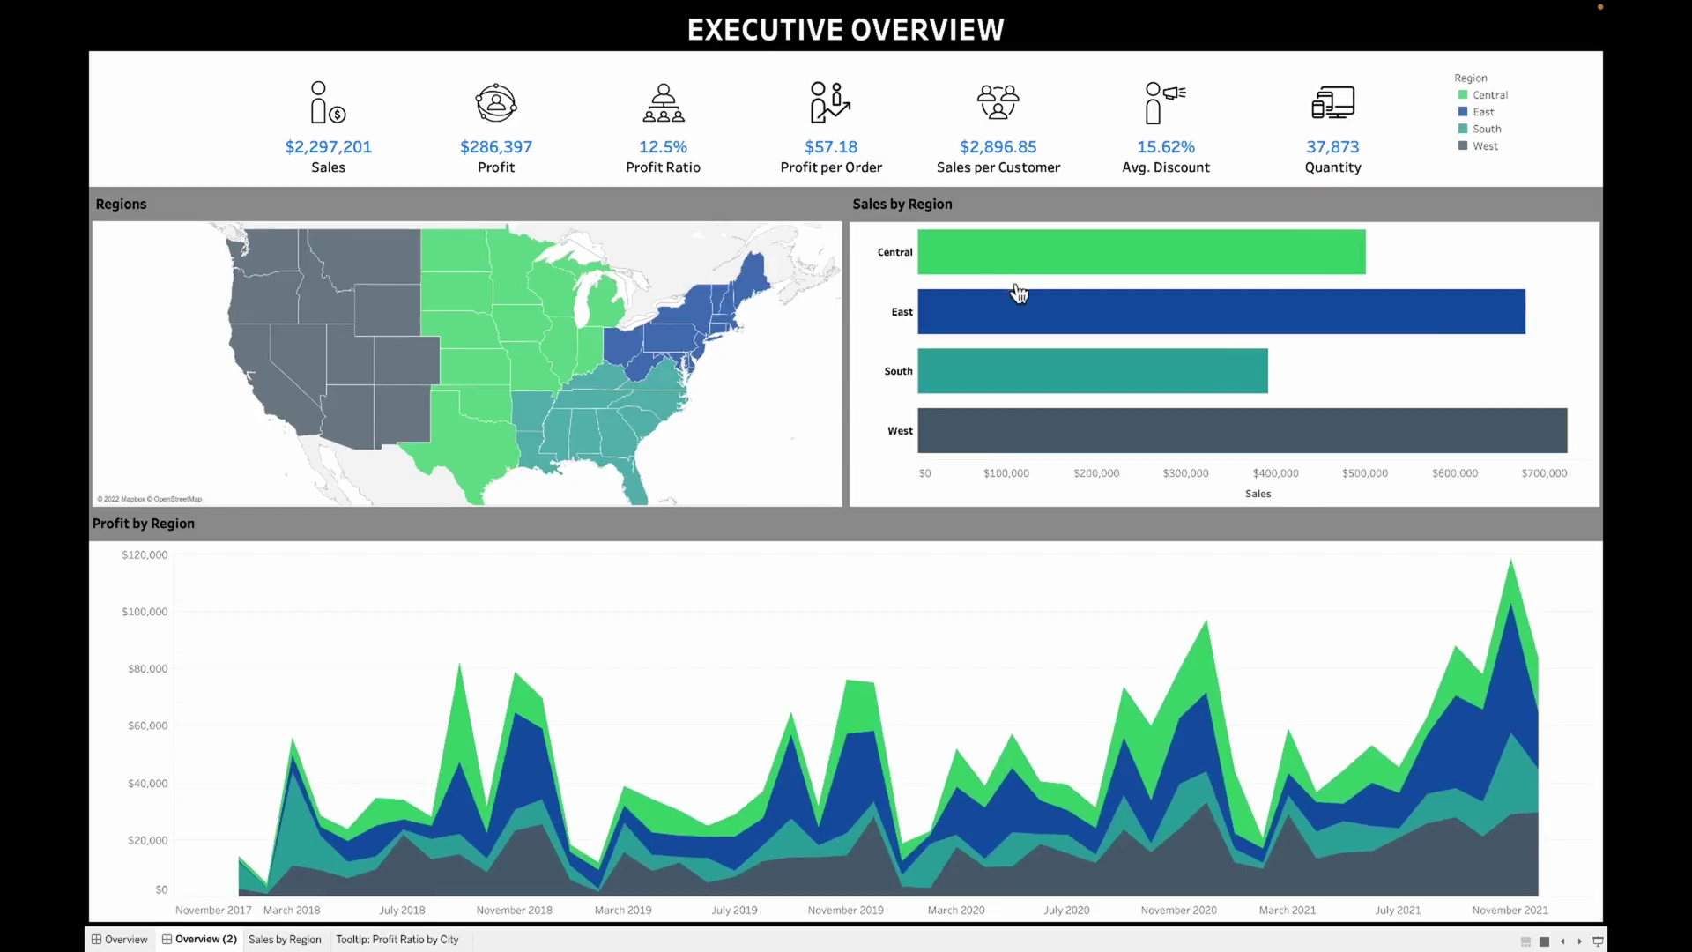
Filter the dashboard by the East bar, then drill down to states and filter to Connecticut
{"action": "left_click", "coordinate": [886, 309]}
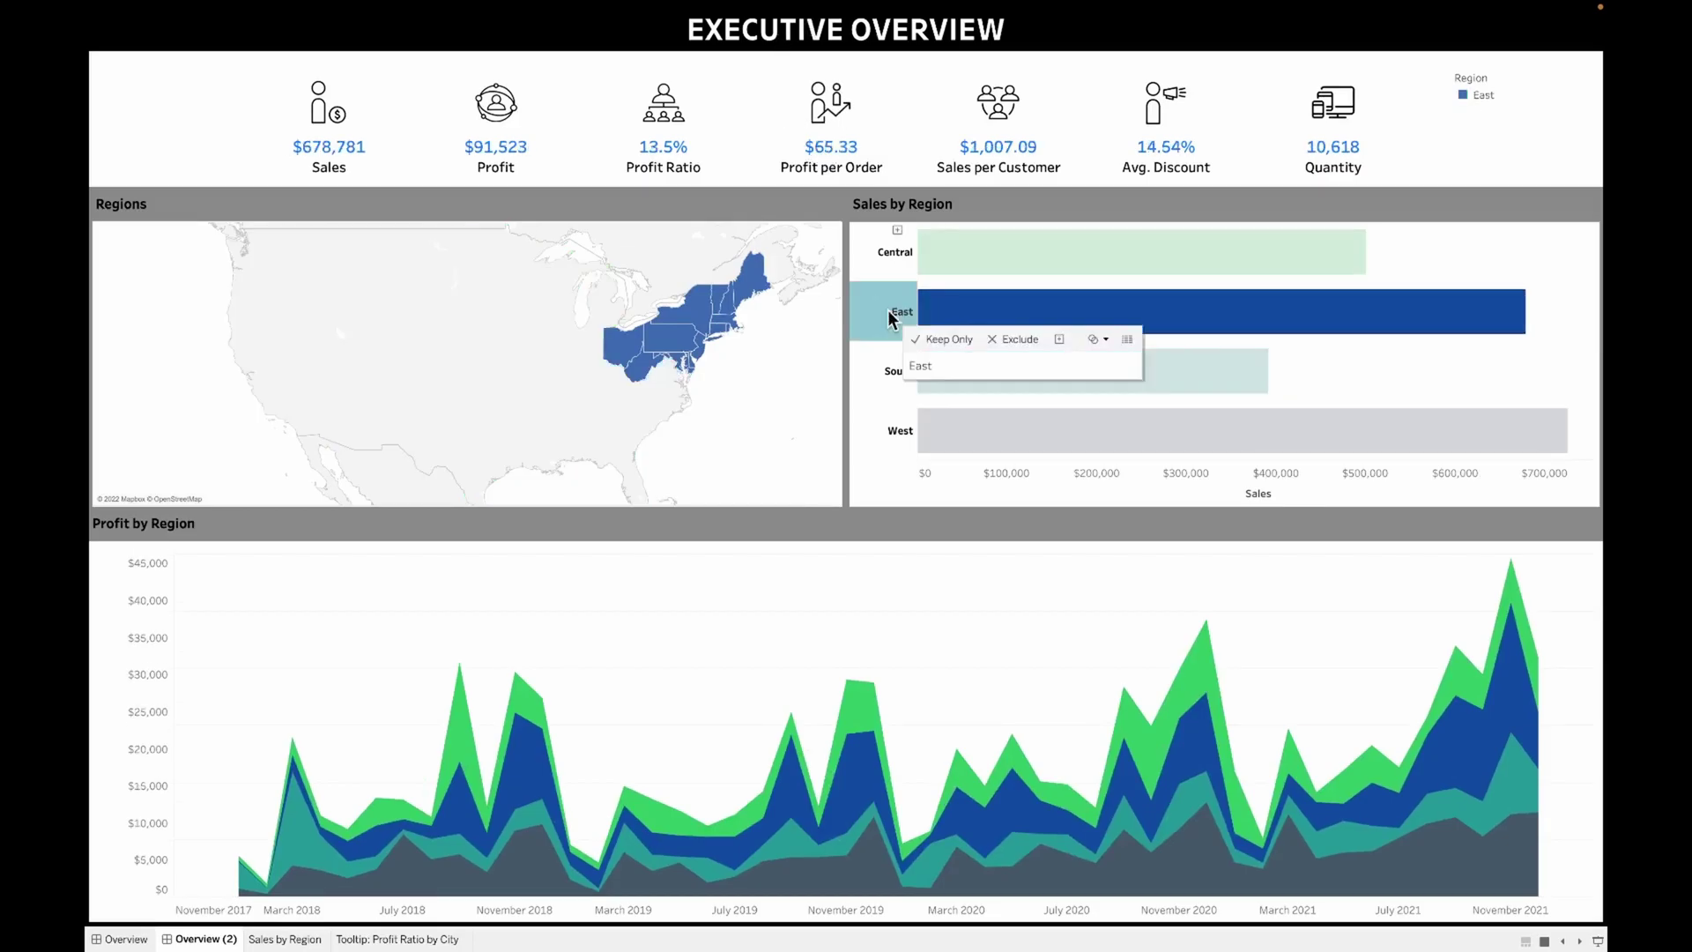
{"action": "left_click", "coordinate": [886, 310]}
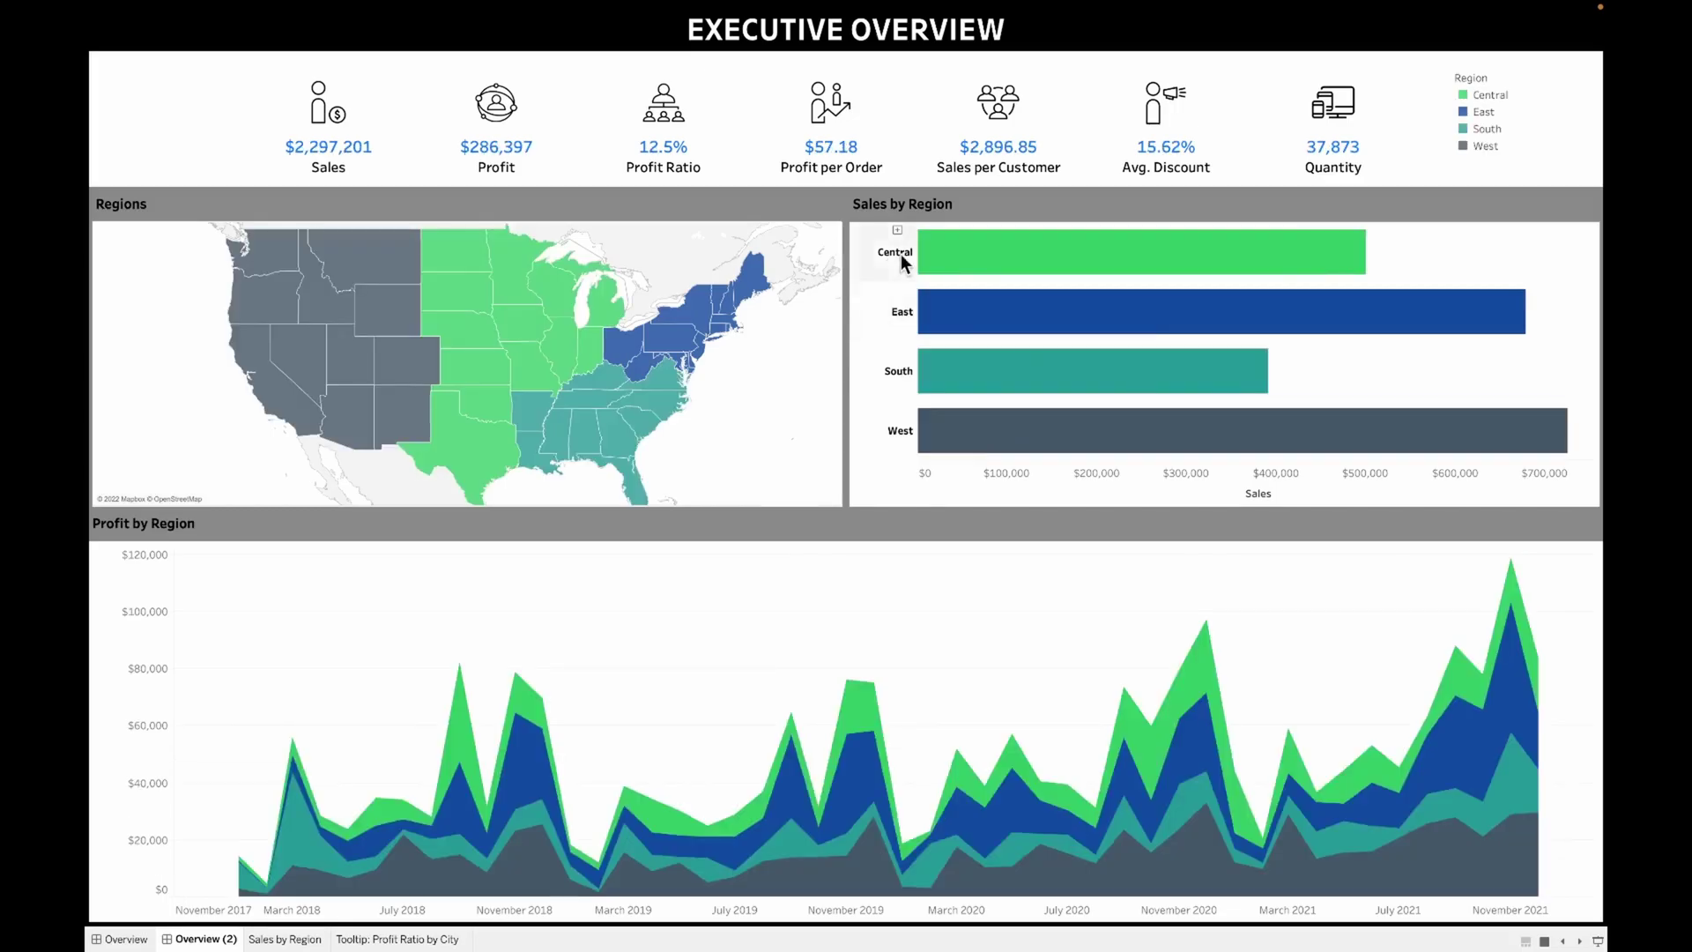
{"action": "left_click", "coordinate": [897, 230]}
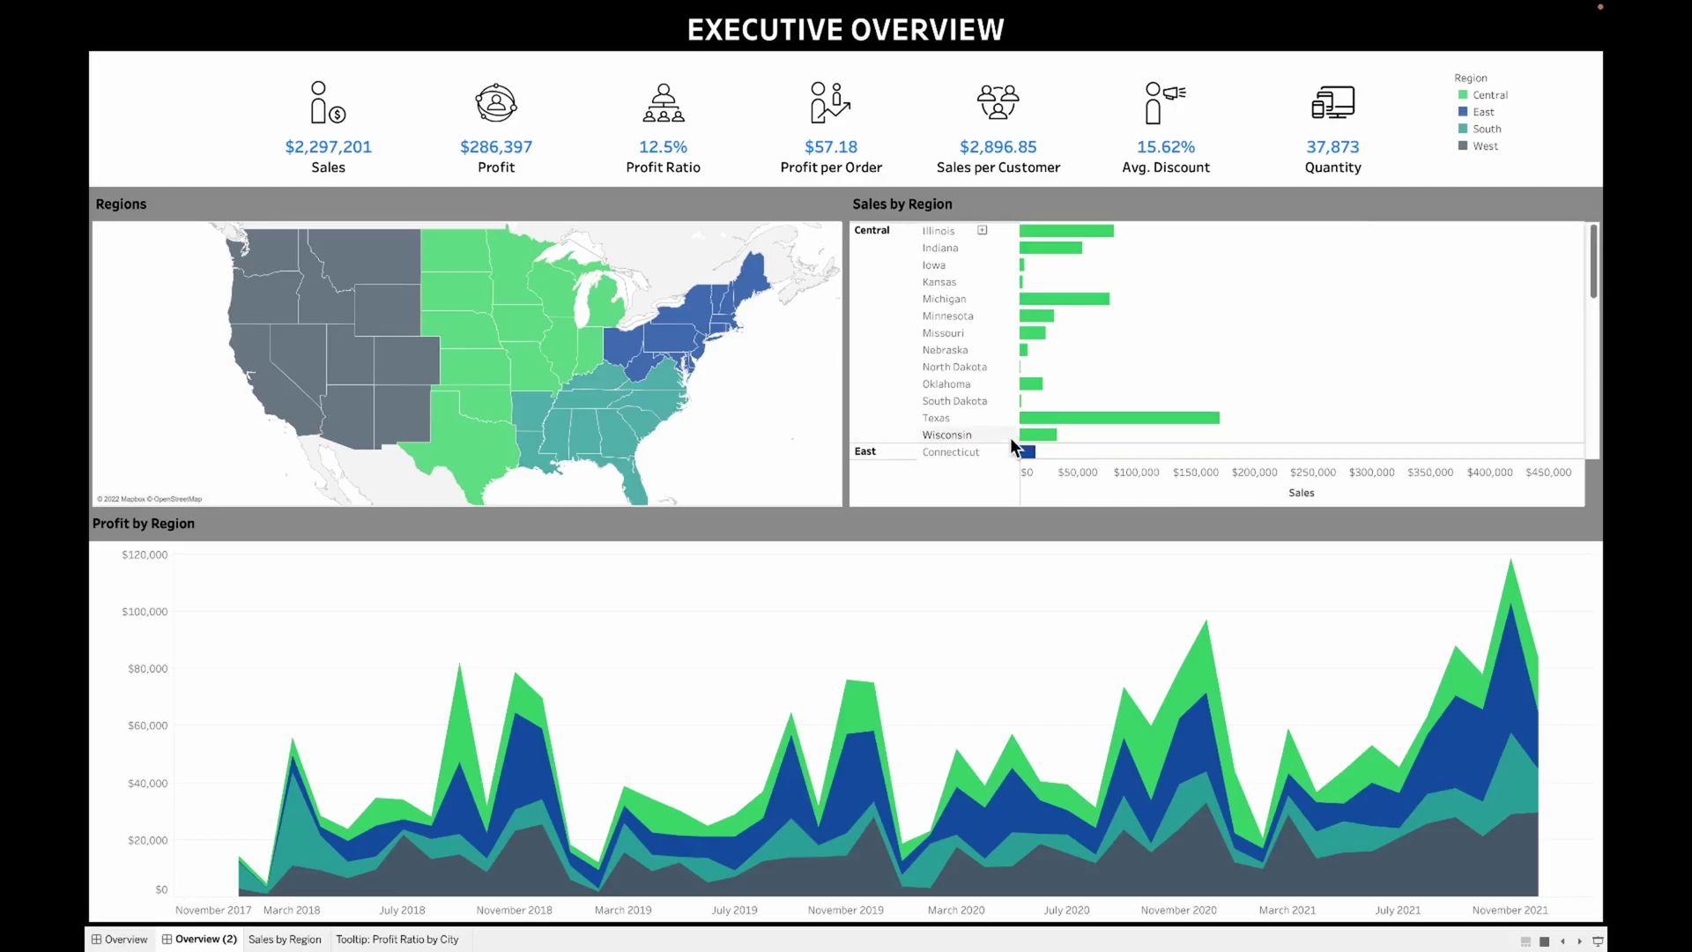
{"action": "scroll", "coordinate": [1010, 437], "scroll_direction": "down", "scroll_amount": 3}
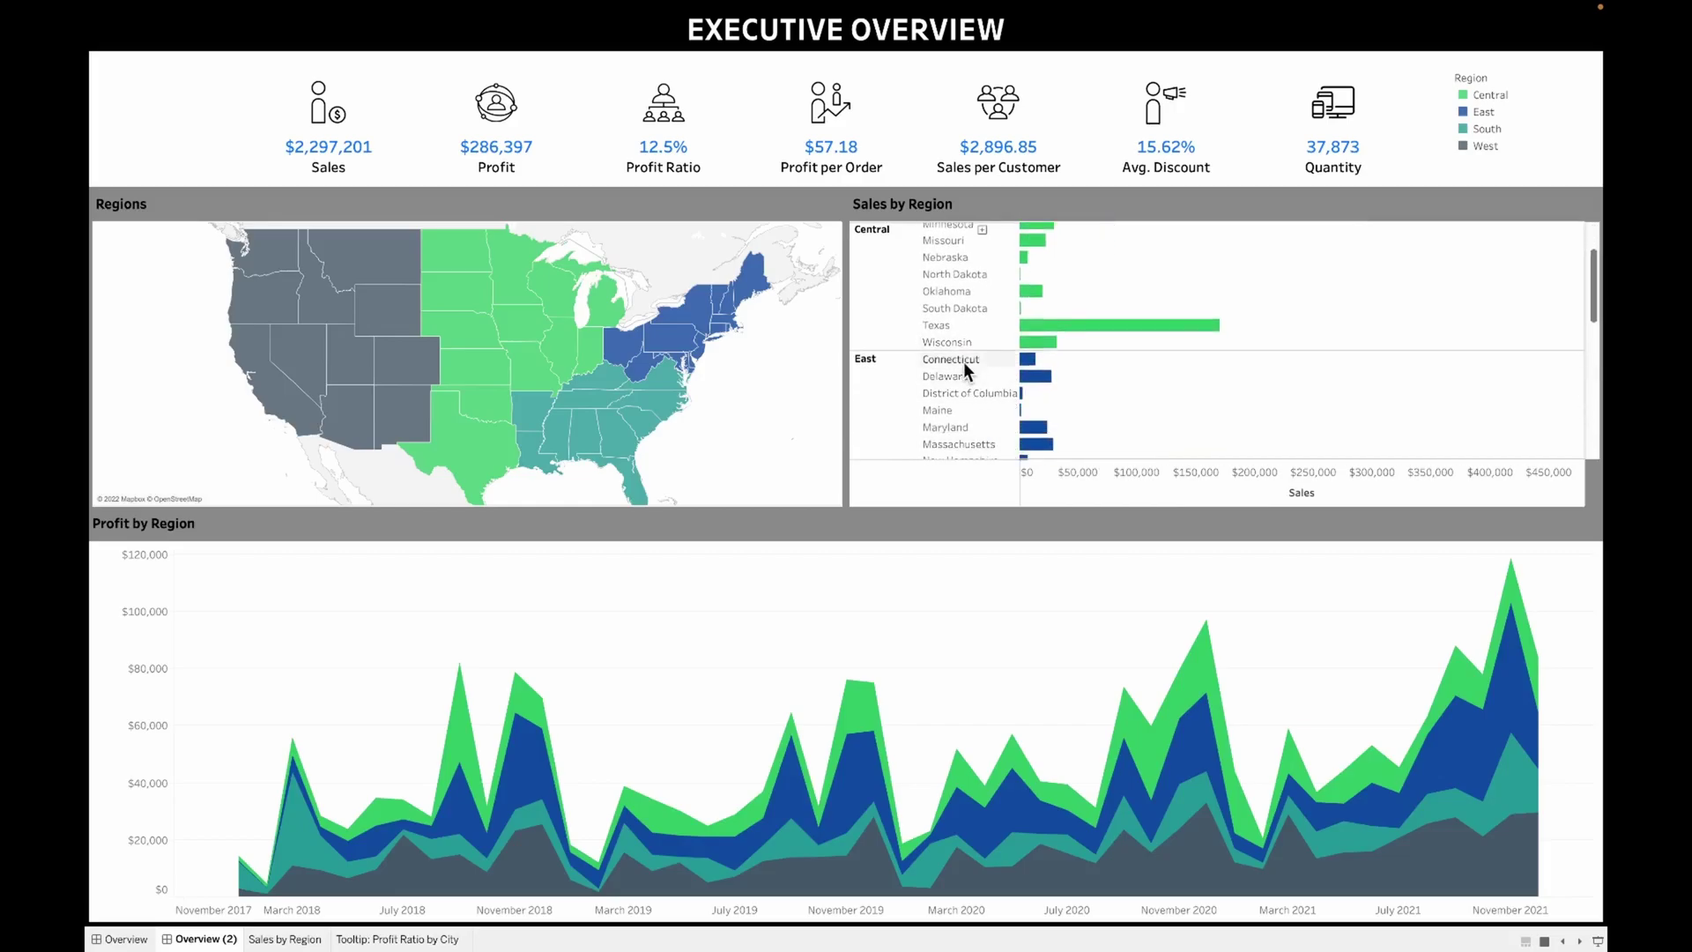
{"action": "left_click", "coordinate": [965, 361]}
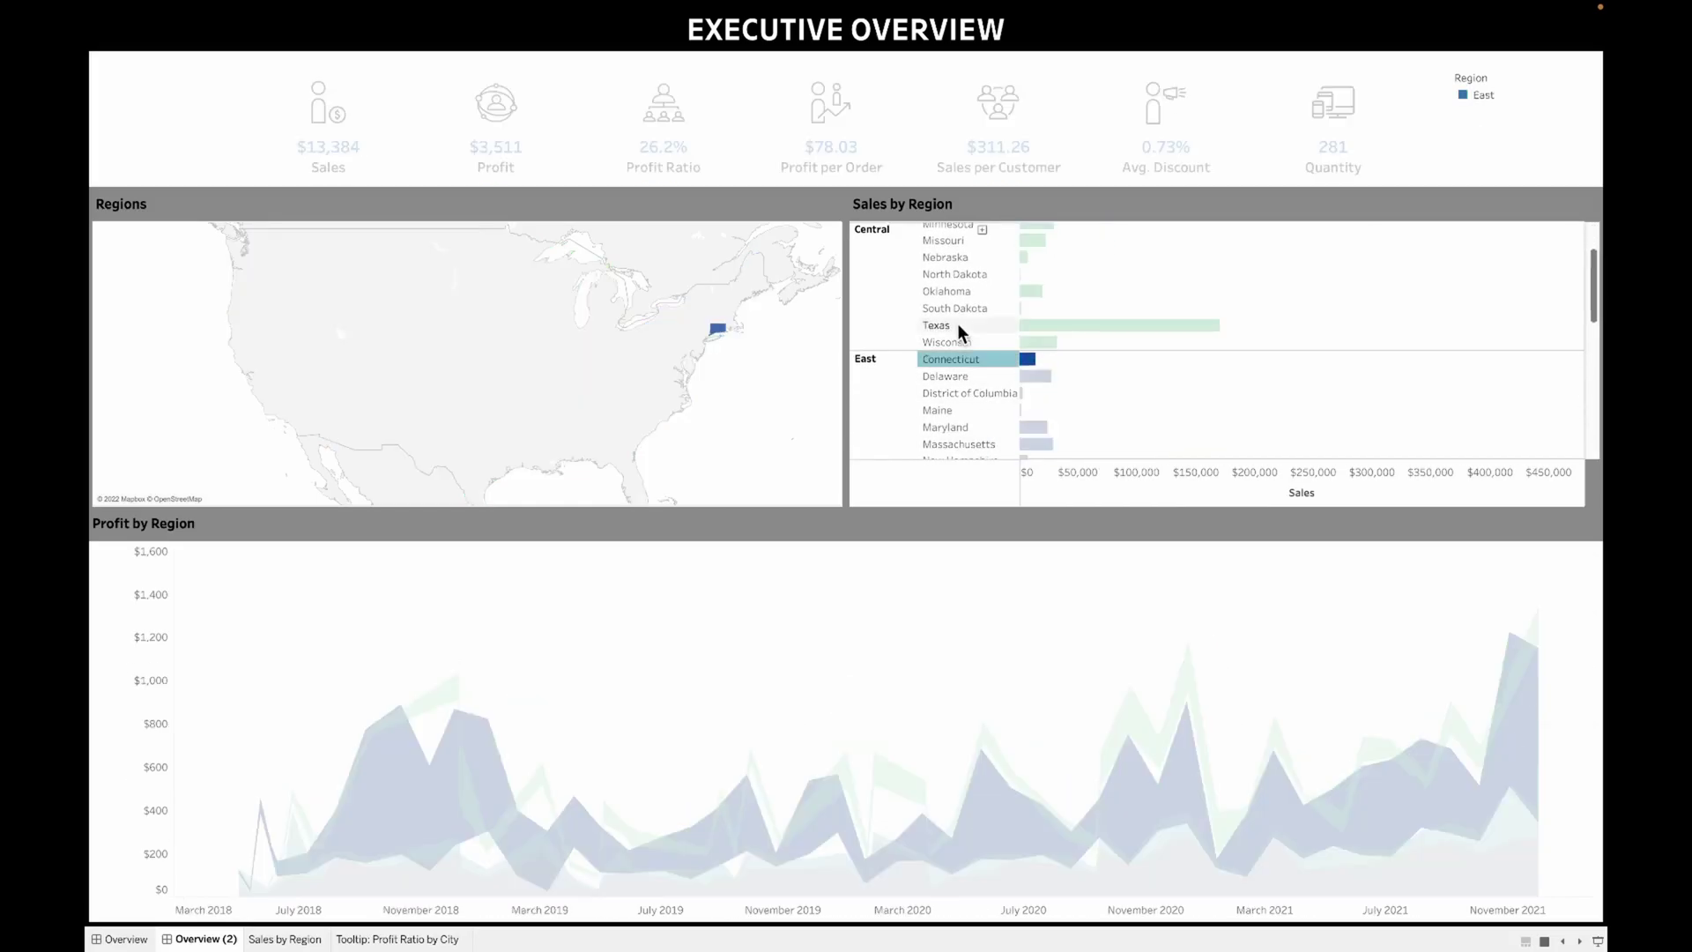
{"action": "key", "text": "Escape"}
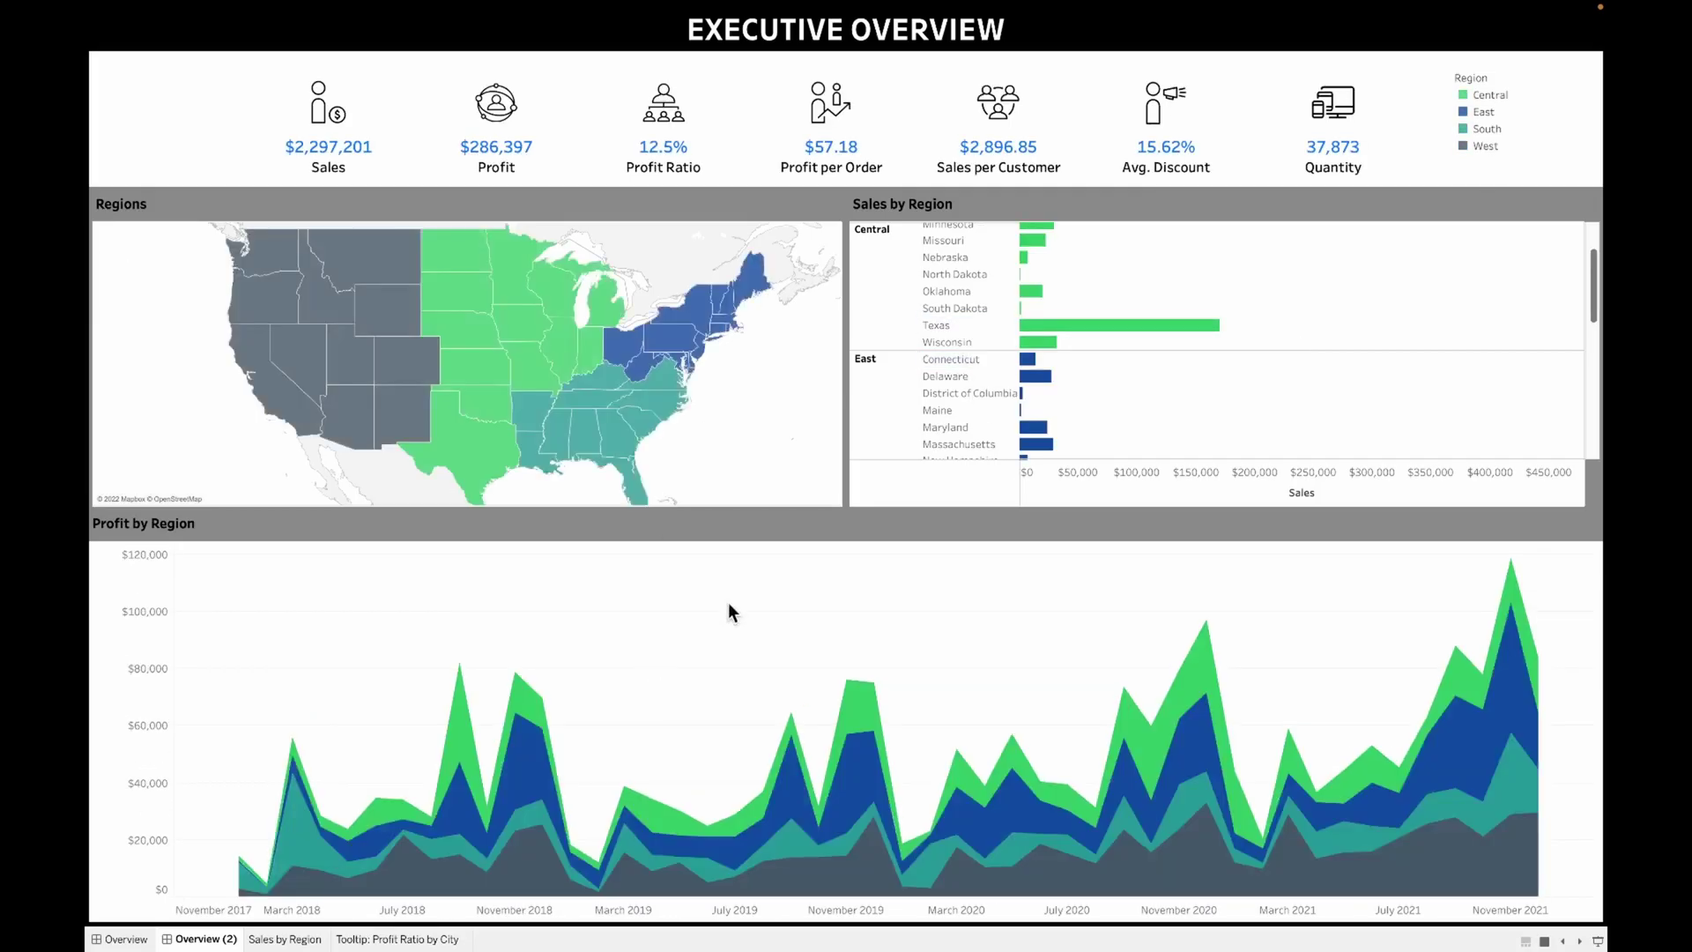
Collapse back to regions and filter by the East area in Profit by Region, then clear it
{"action": "left_click", "coordinate": [901, 227]}
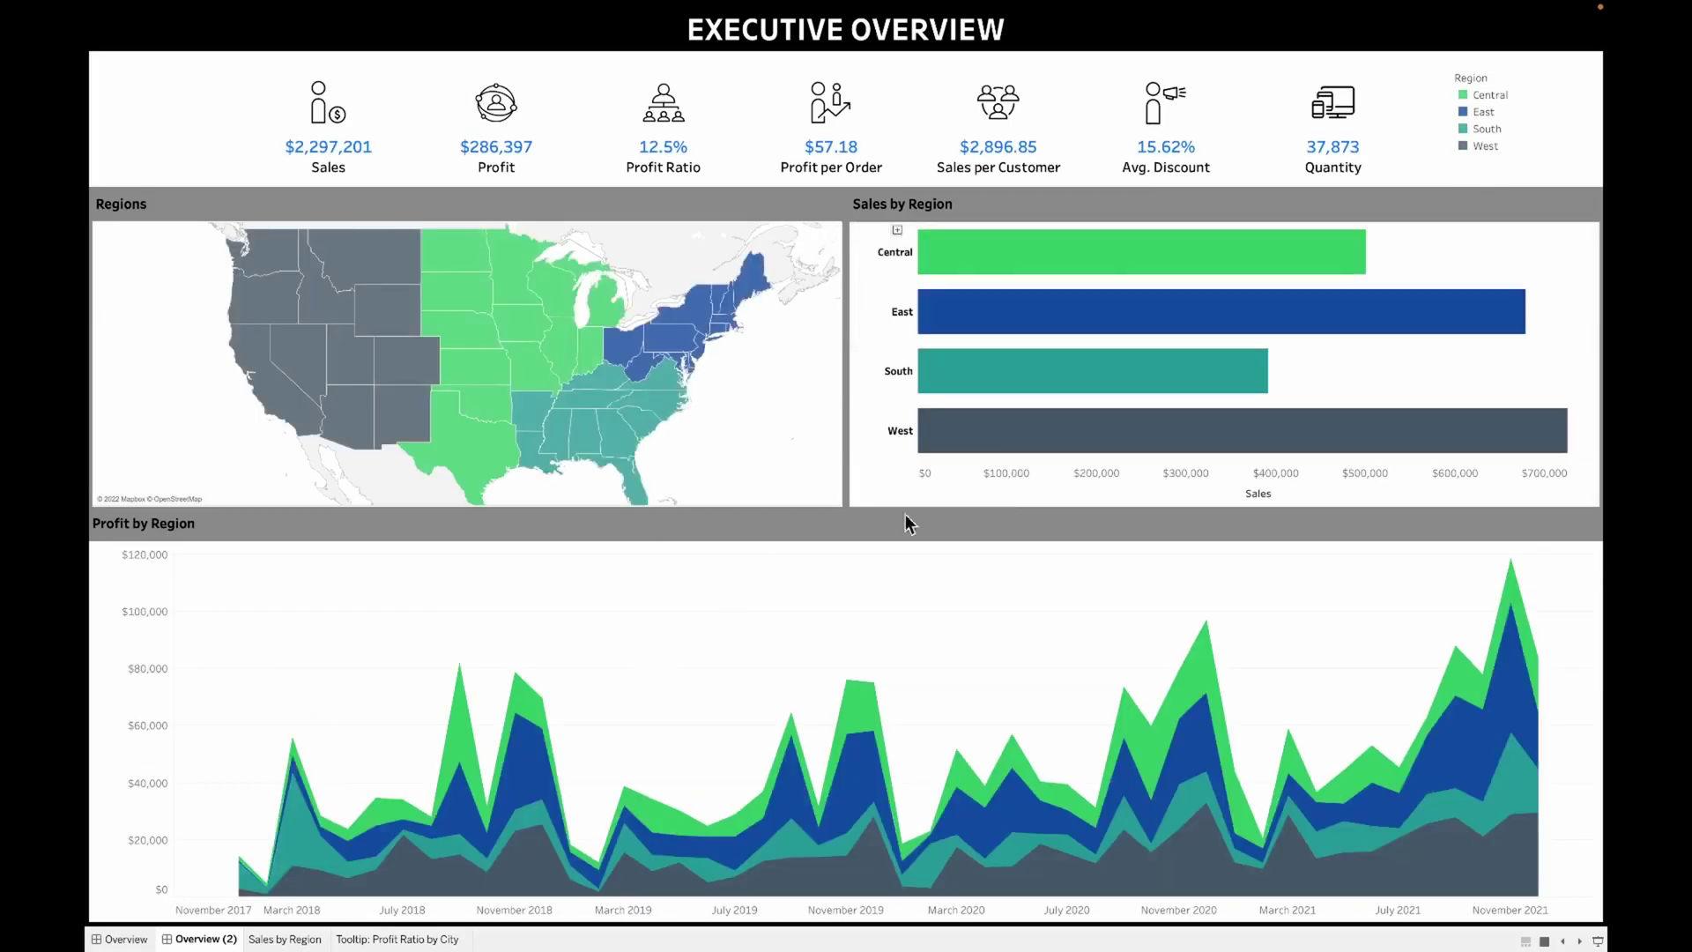
{"action": "left_click", "coordinate": [1010, 826]}
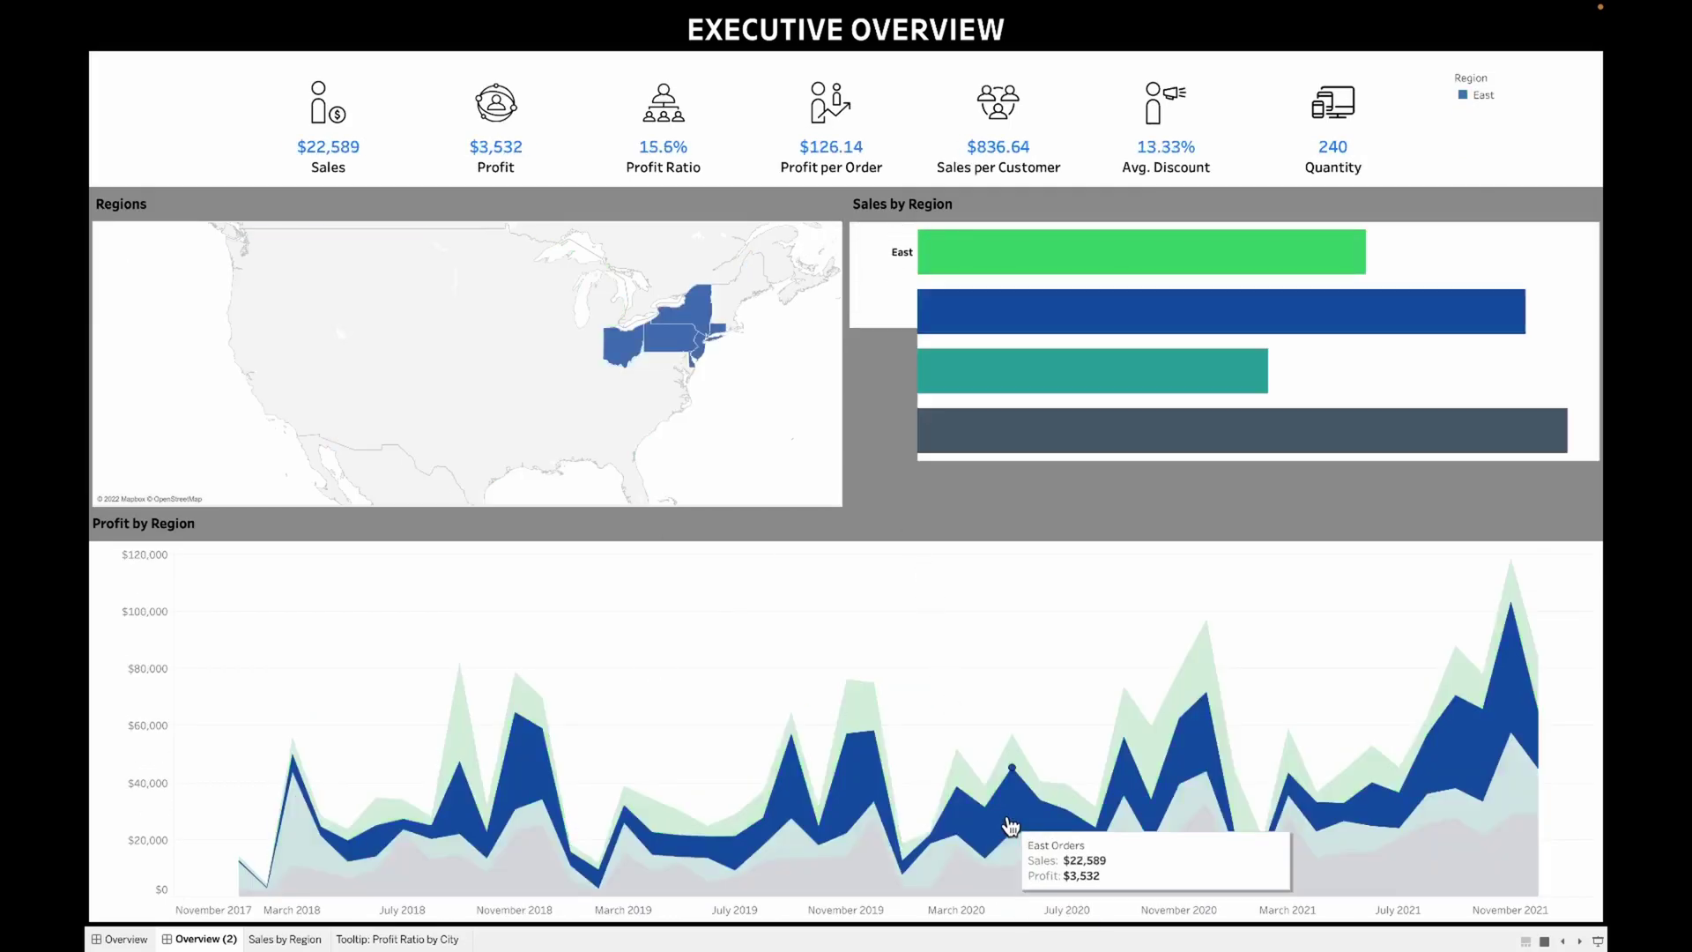
{"action": "left_click", "coordinate": [954, 909]}
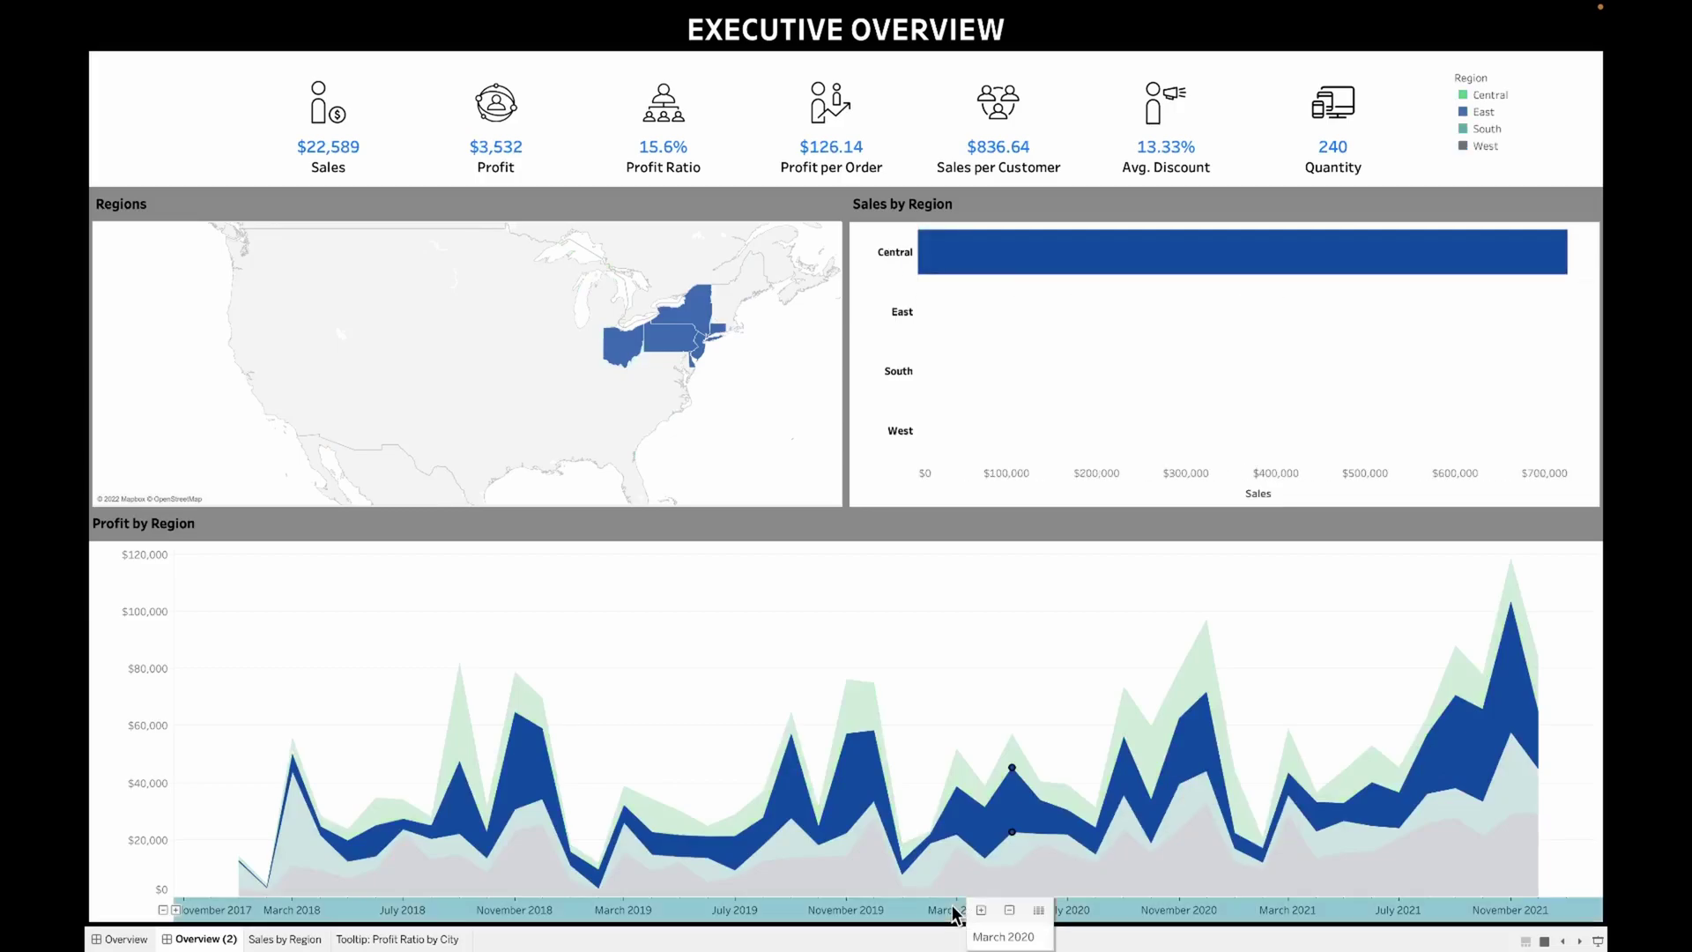